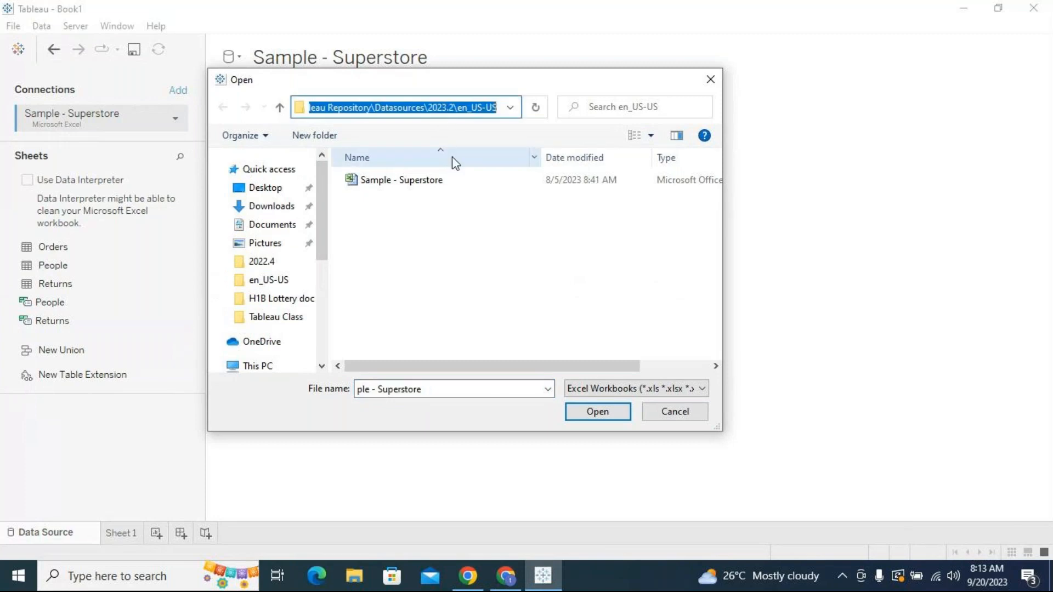
Inspect the full folder path of the Sample - Superstore workbook, highlighting its 2023.2\en_US-US part
click(431, 107)
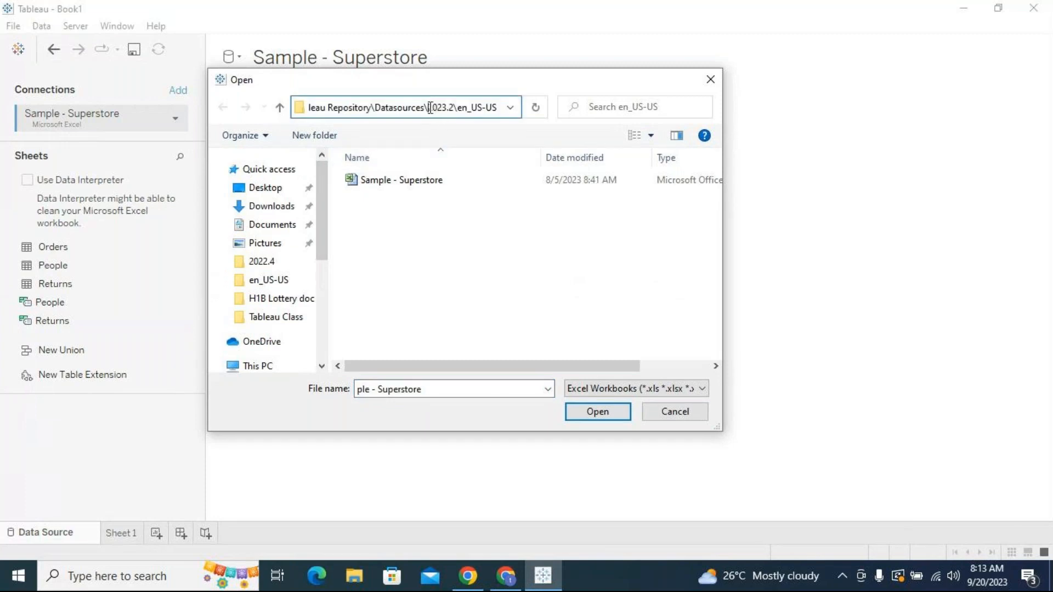
drag(431, 107, 454, 110)
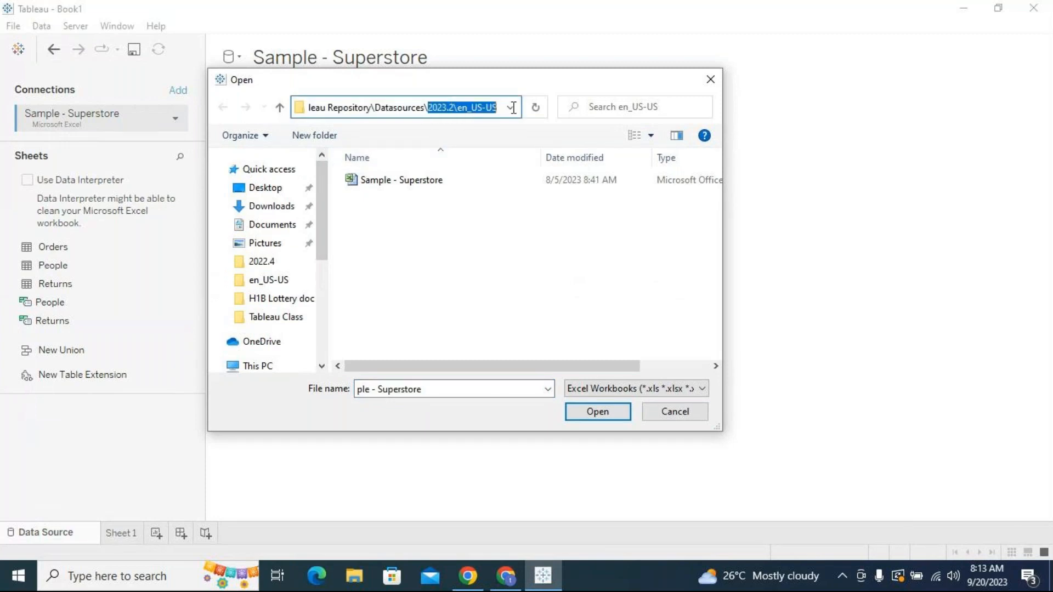
Switch to the GoTo meeting in Chrome, stop its recording and return to Tableau
click(512, 576)
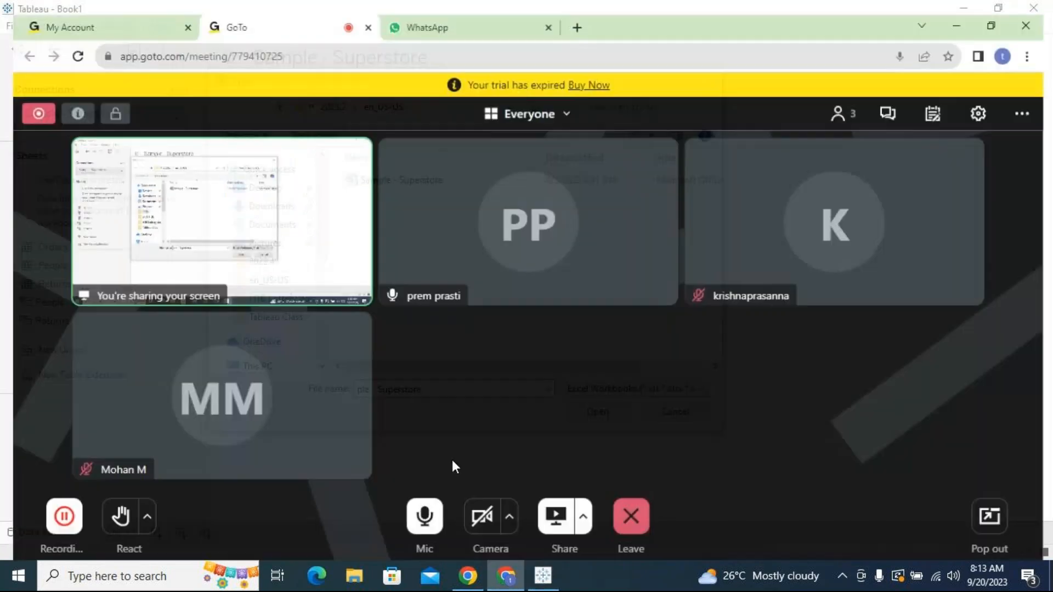
click(53, 513)
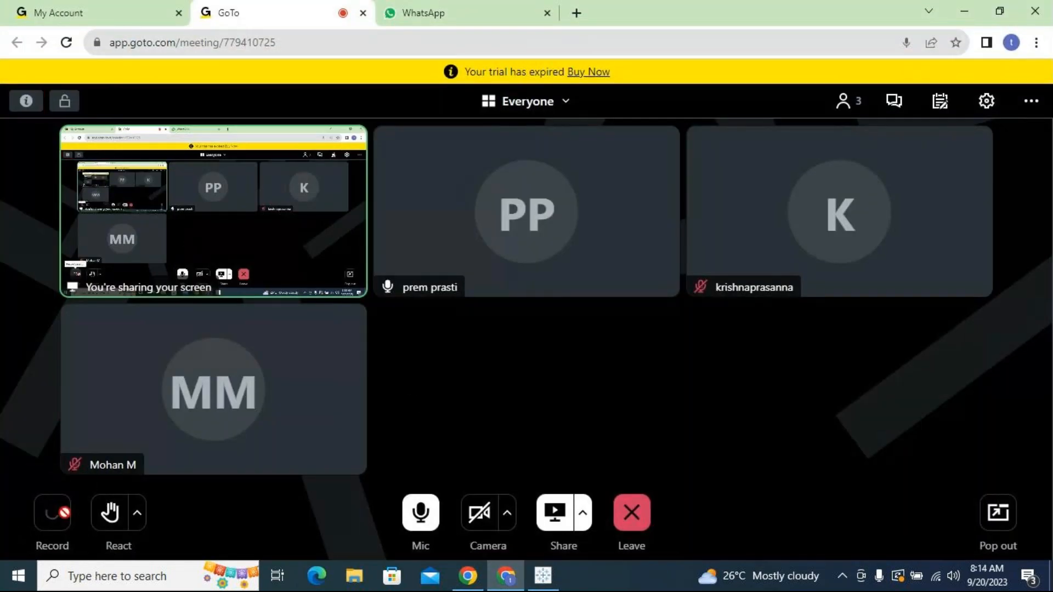
click(972, 9)
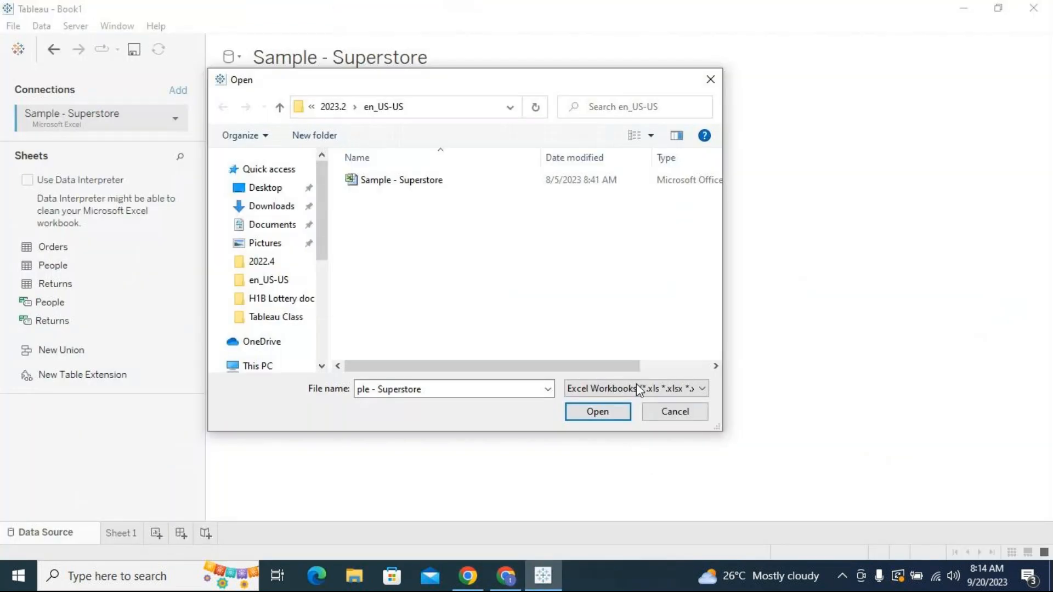
Check the 2023.2 version folder in the path and open the Sample - Superstore workbook from 2023.2\en_US-US as the connection
click(433, 107)
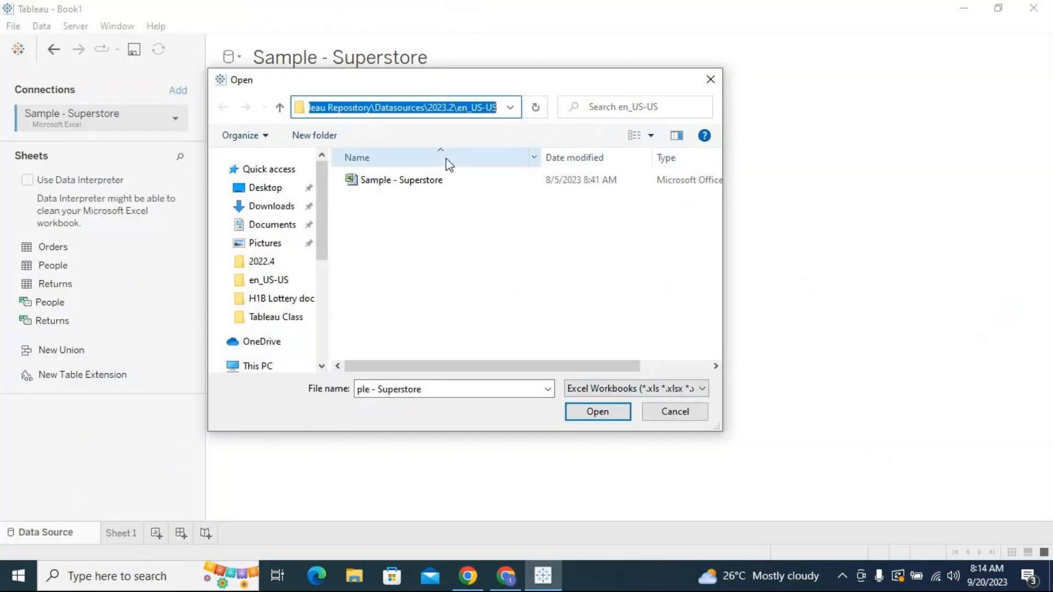
click(432, 110)
drag(428, 109, 454, 111)
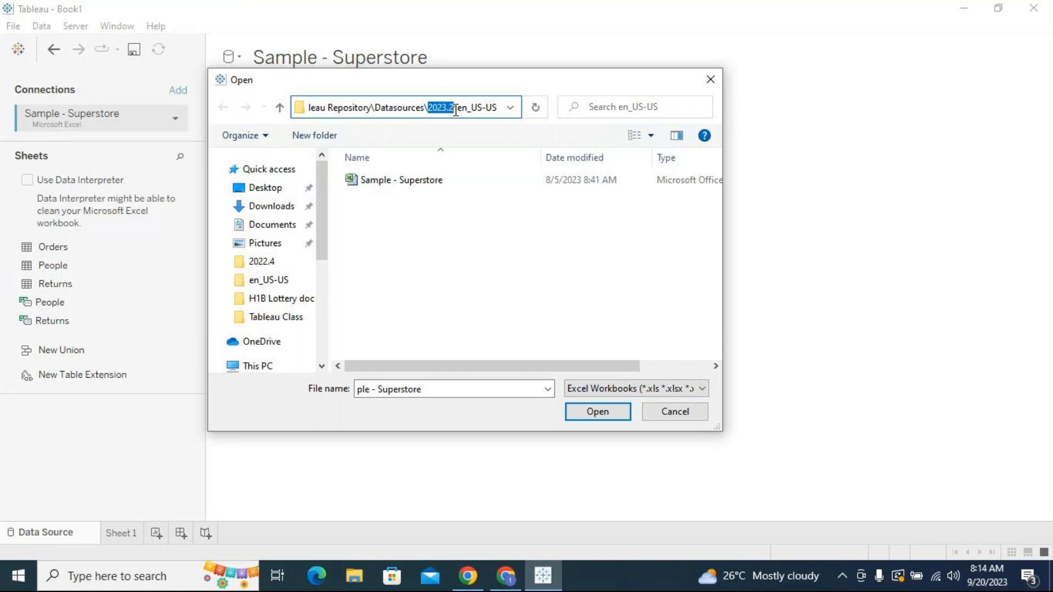
click(471, 256)
click(423, 179)
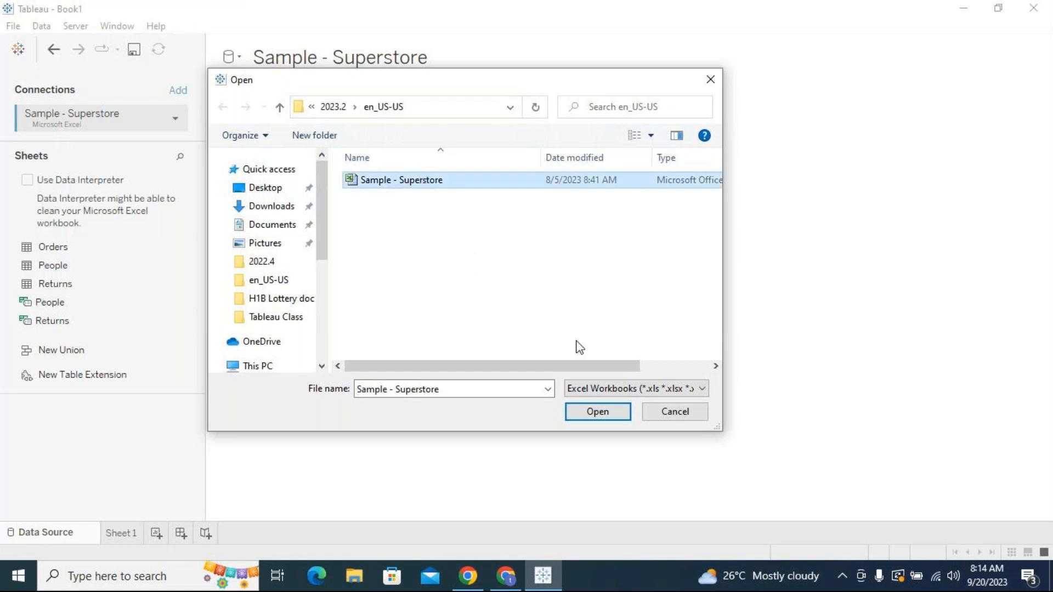
click(597, 412)
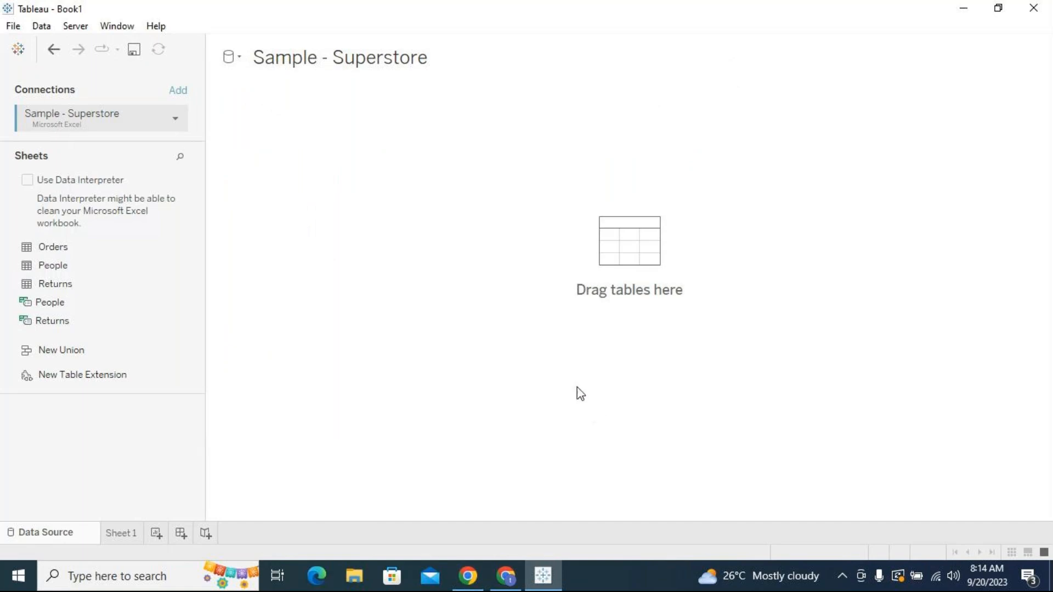
Edit the Sample - Superstore connection to use the Sample - Superstore workbook in the Datasources\2022.4 folder
click(182, 124)
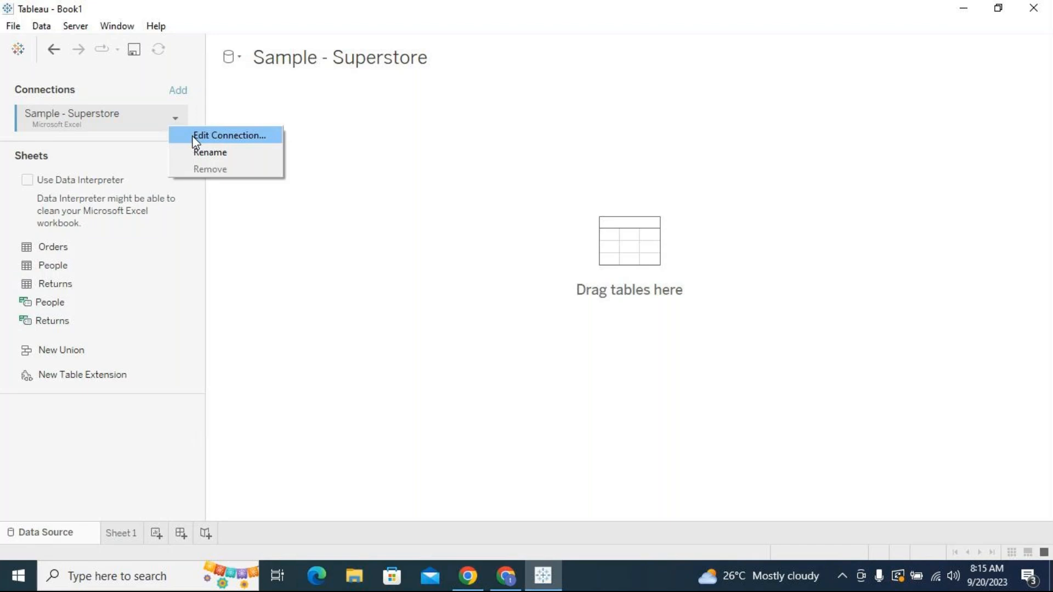
click(196, 137)
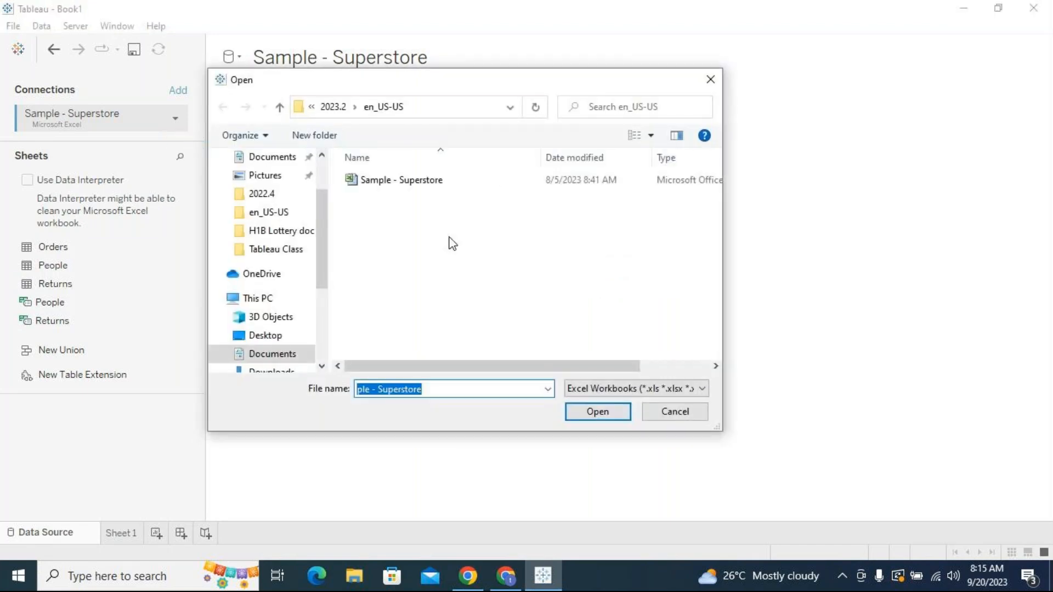
click(333, 106)
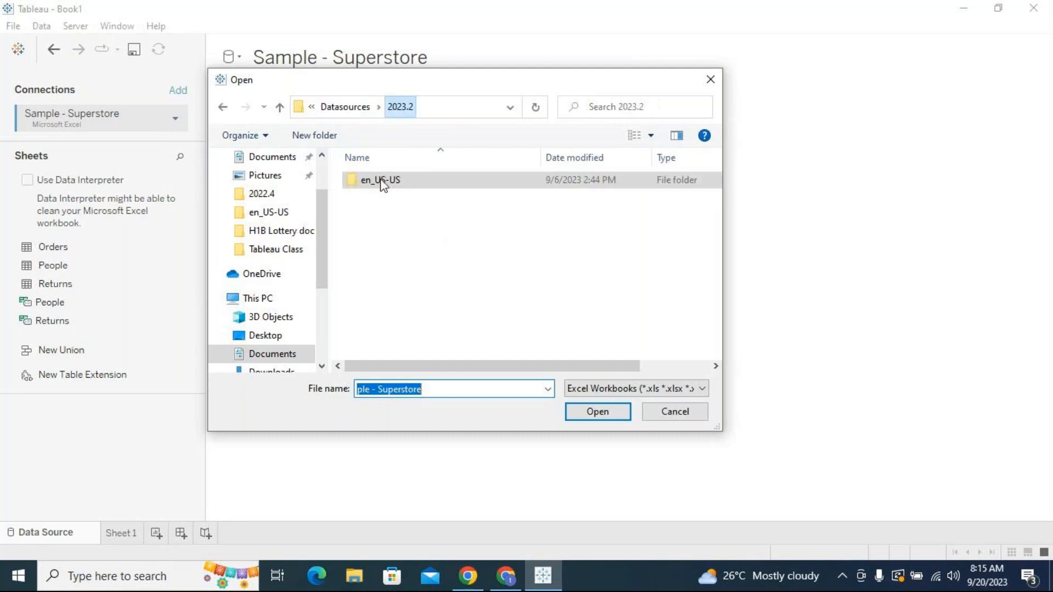
click(337, 108)
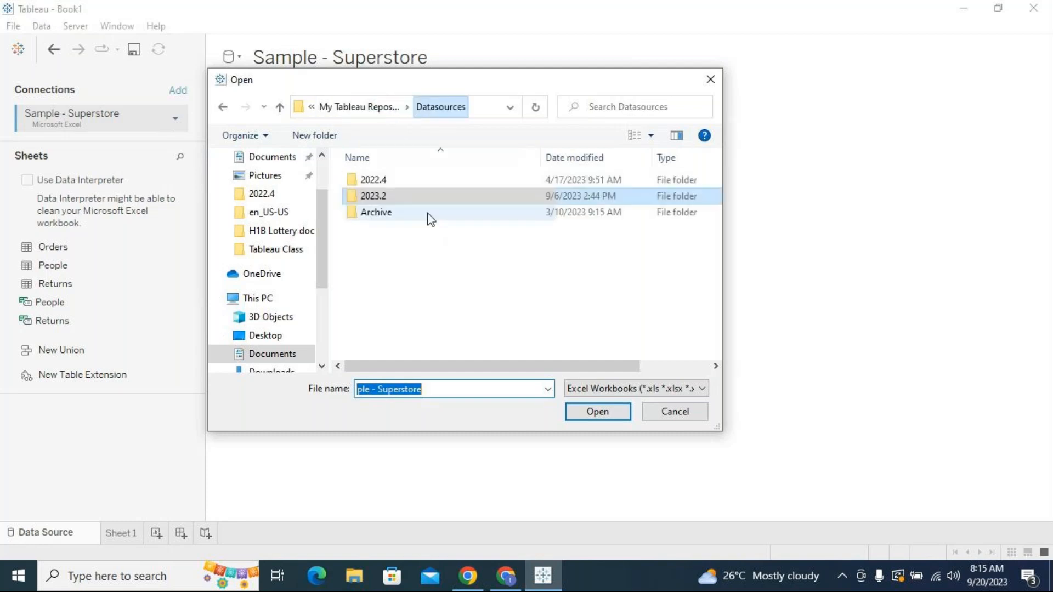
double_click(372, 183)
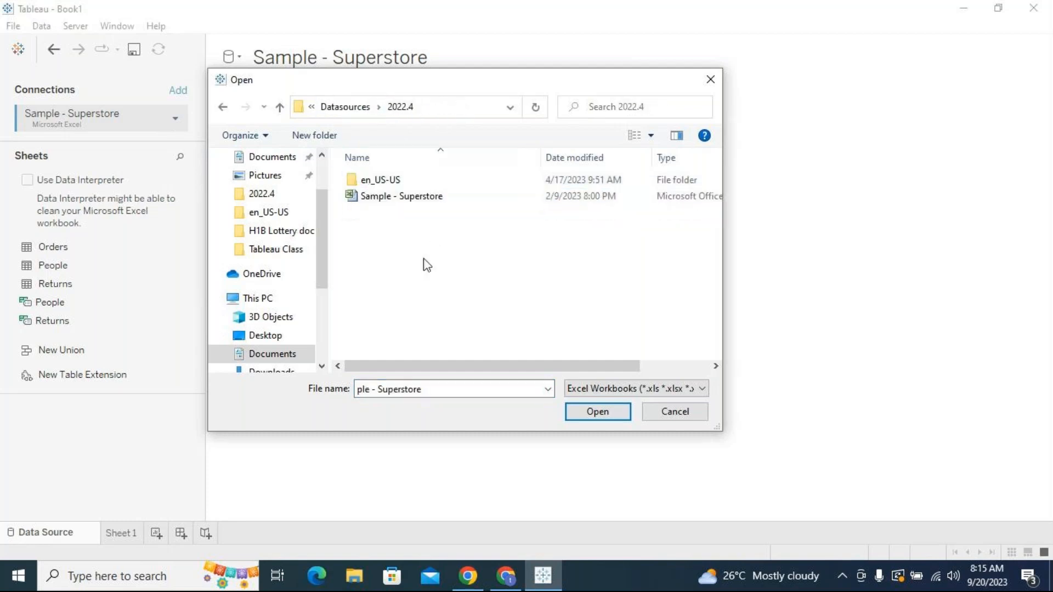
click(407, 203)
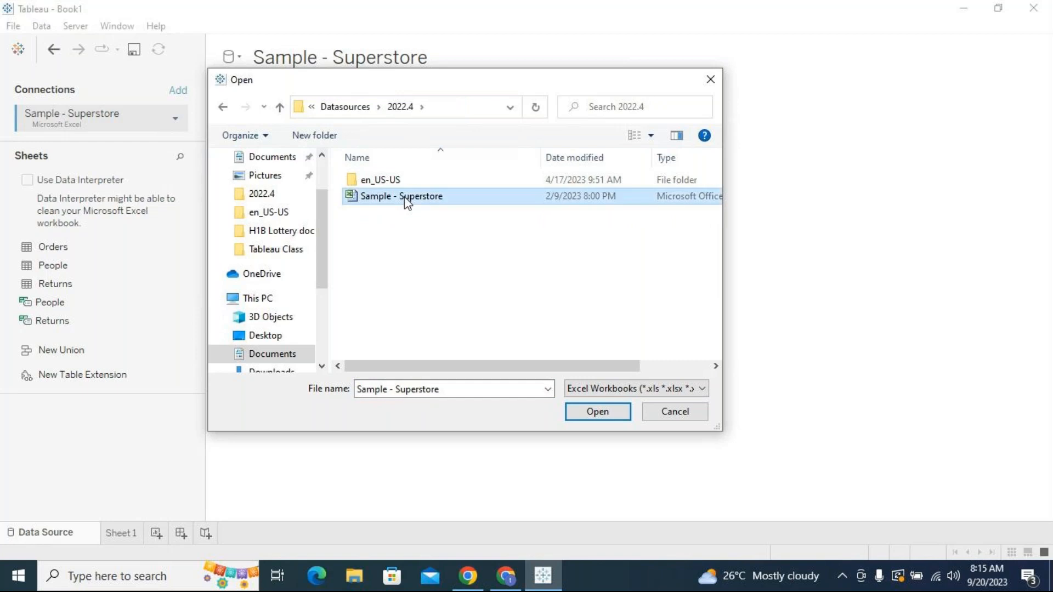
click(588, 414)
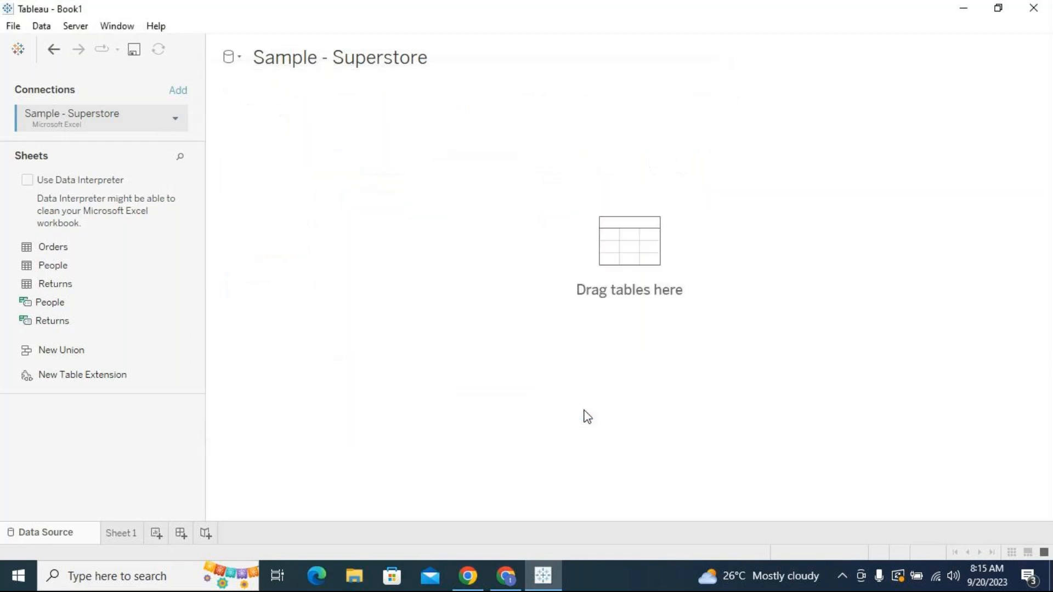
Add the Orders table to the data source and place Order Date by year on the rows of Sheet 1
drag(51, 246, 129, 507)
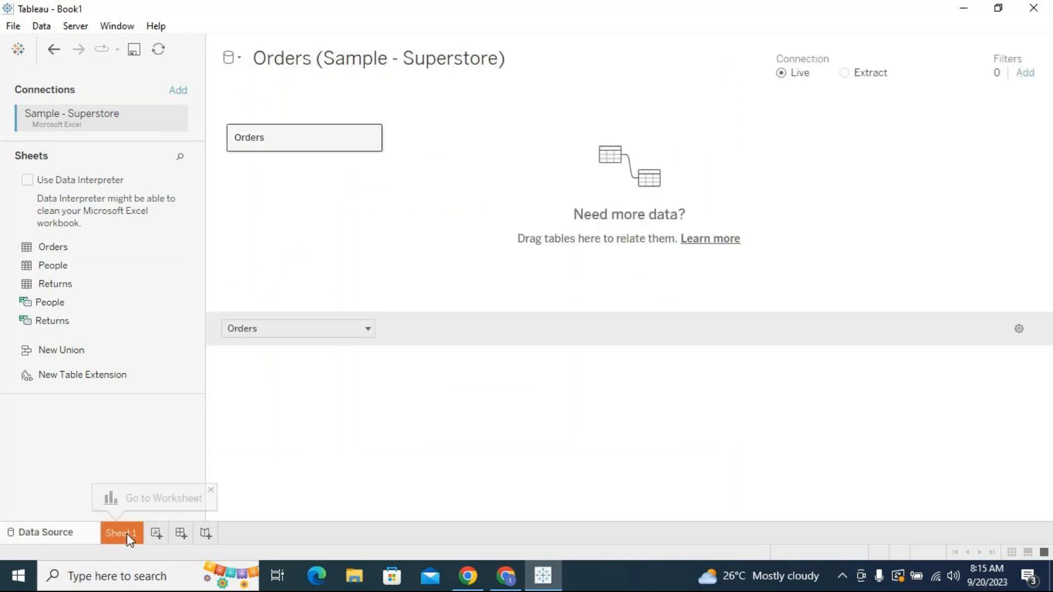
click(127, 534)
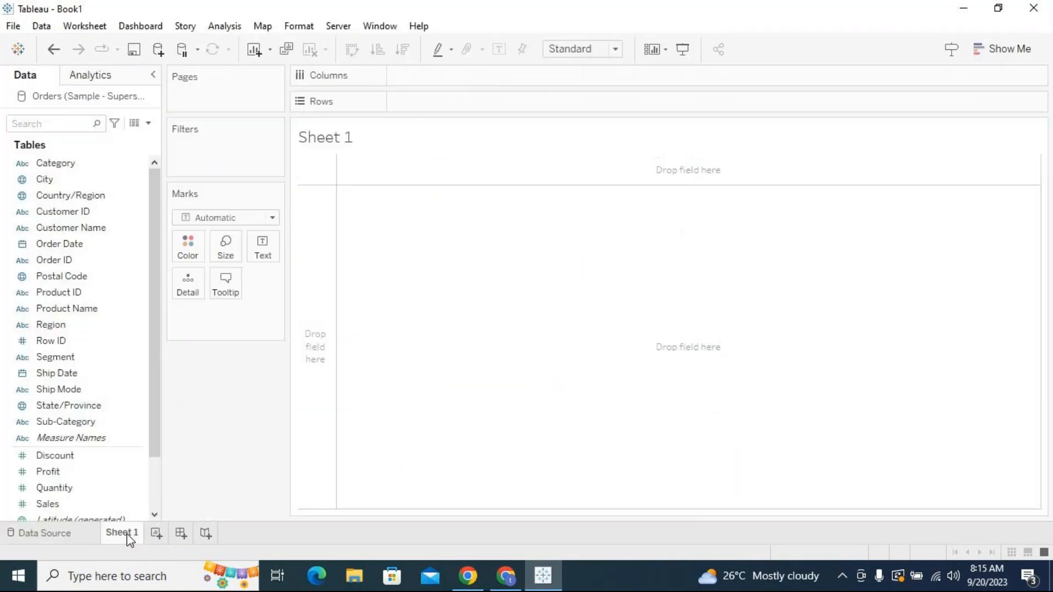
drag(73, 248, 465, 105)
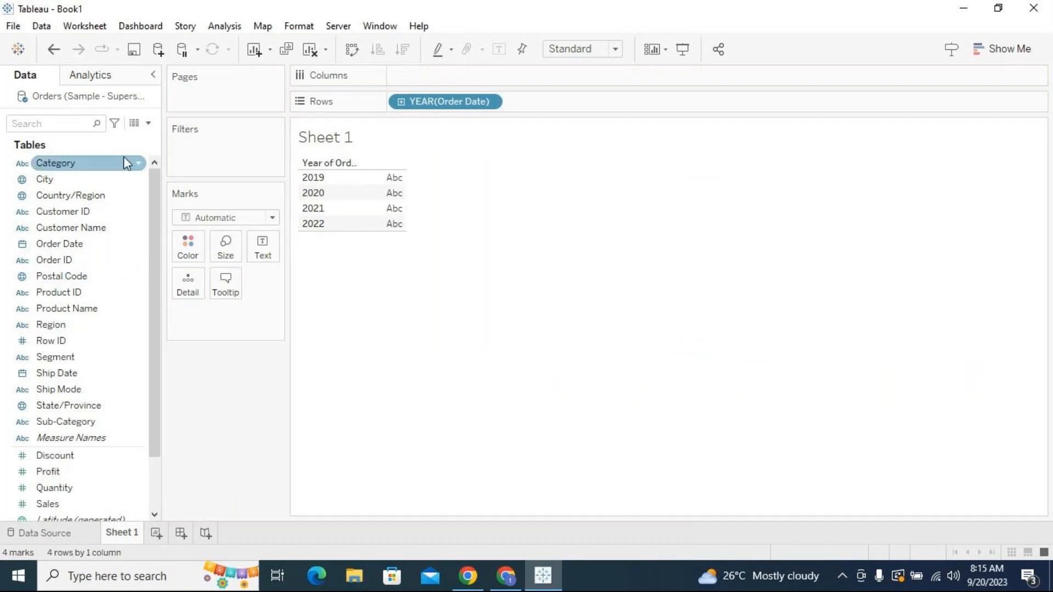
Edit the data source's connection to use the Sample - Superstore workbook in Datasources\2023.2\en_US-US
right_click(97, 100)
click(195, 137)
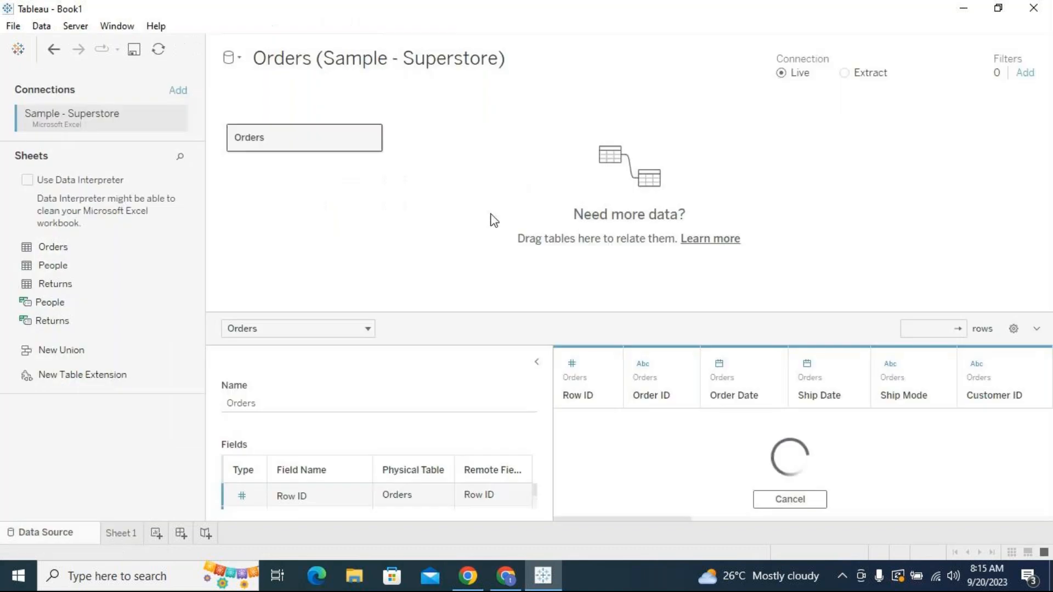
click(176, 121)
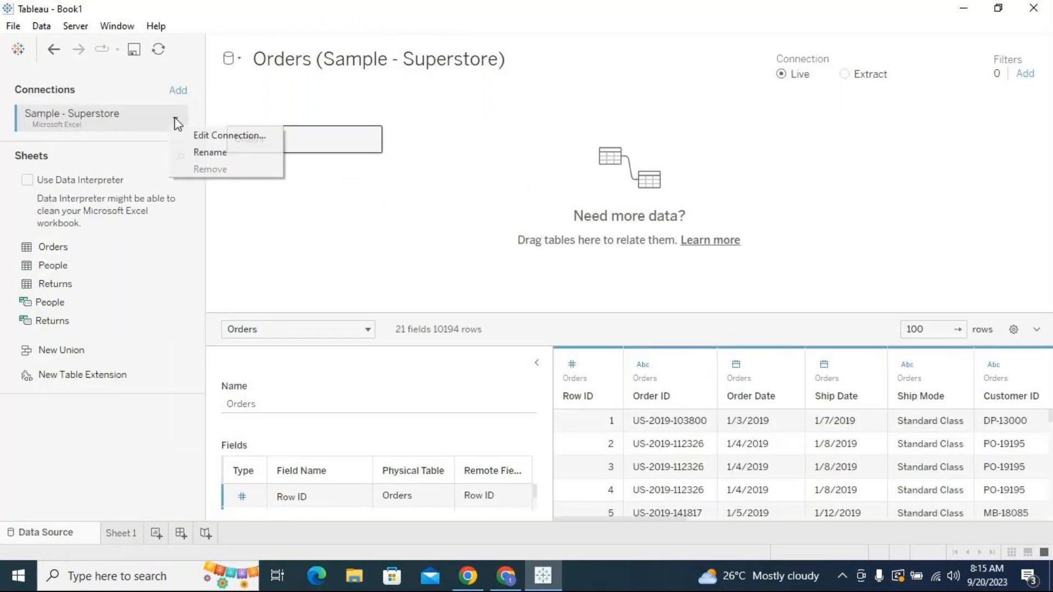
click(196, 137)
click(355, 107)
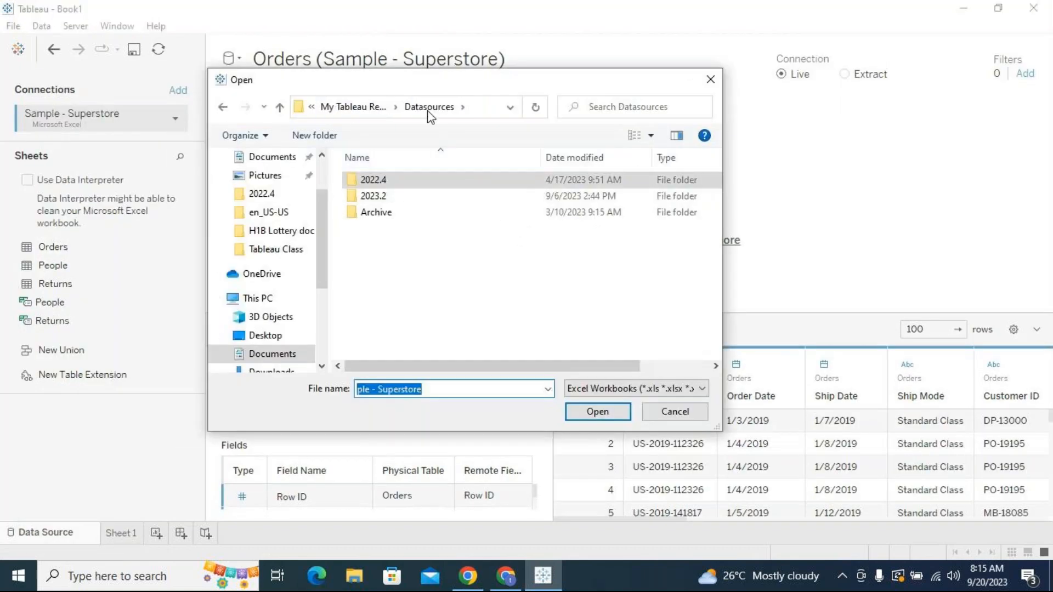
double_click(400, 198)
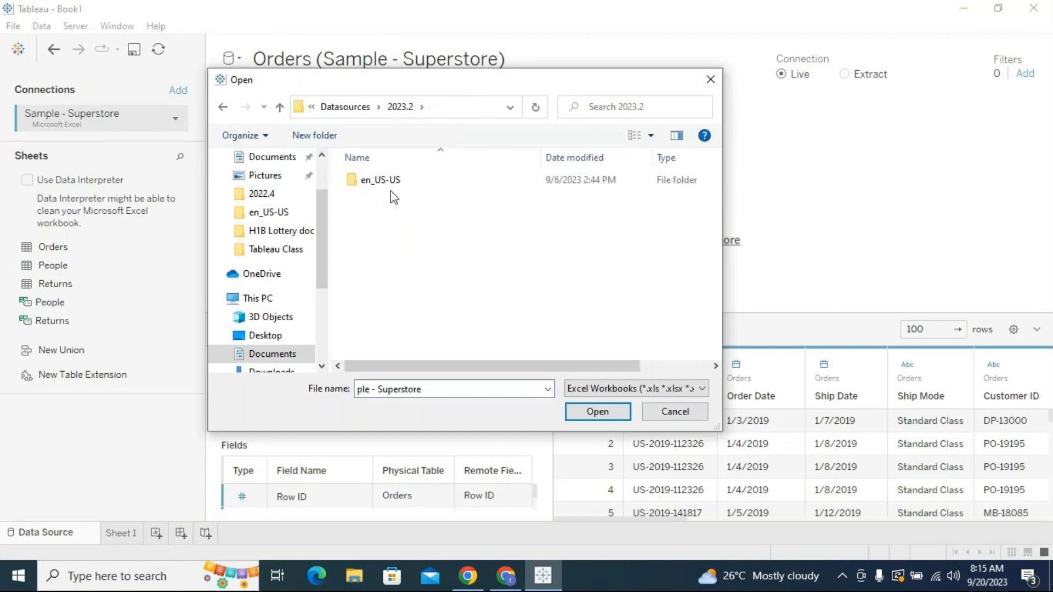
double_click(391, 182)
click(386, 181)
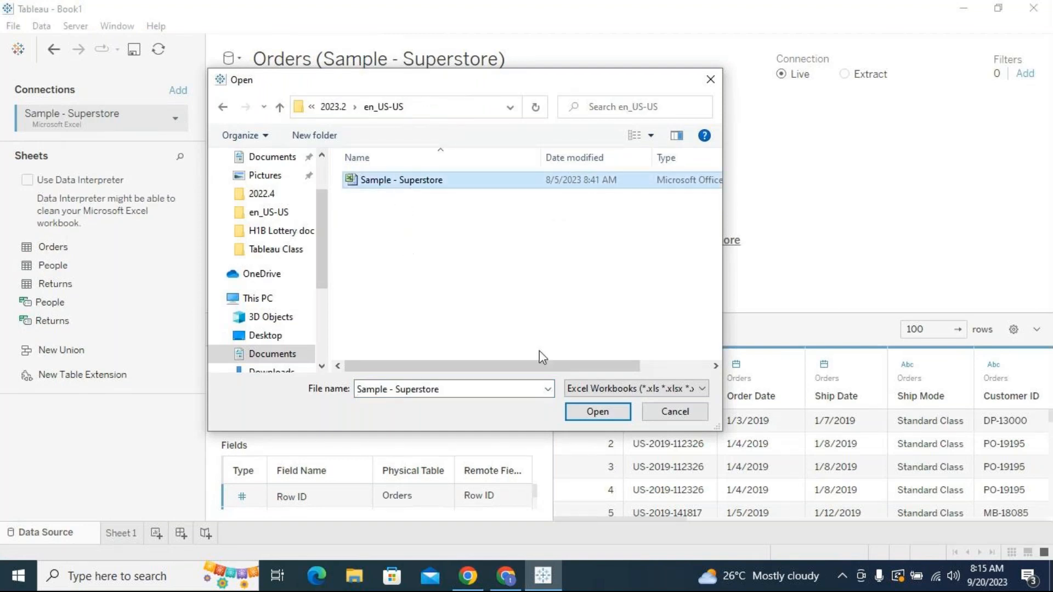
click(578, 412)
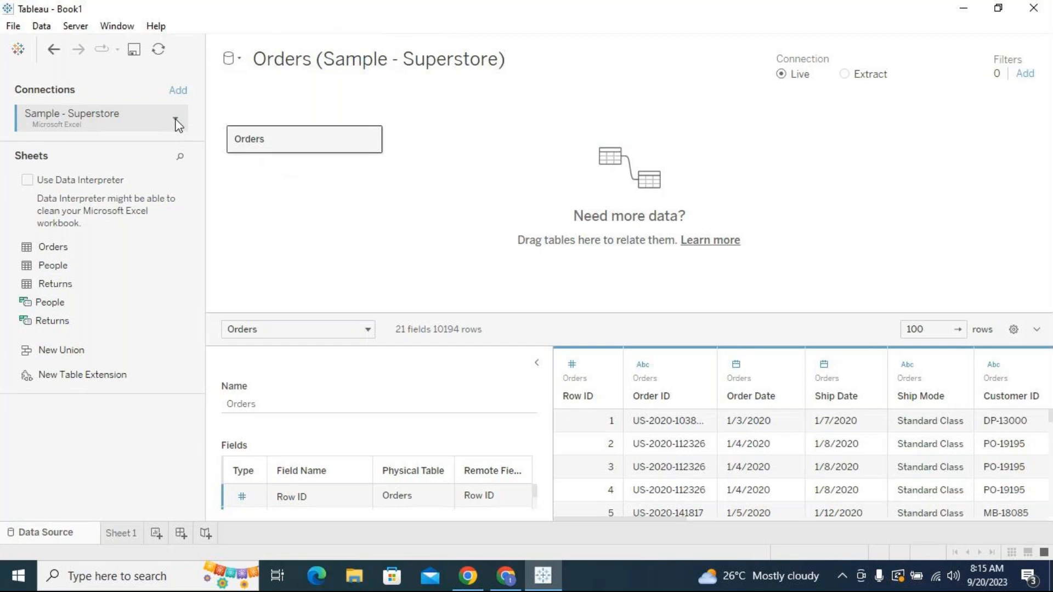
Return to Sheet 1 and widen the Data pane so the full data source name fits
click(134, 535)
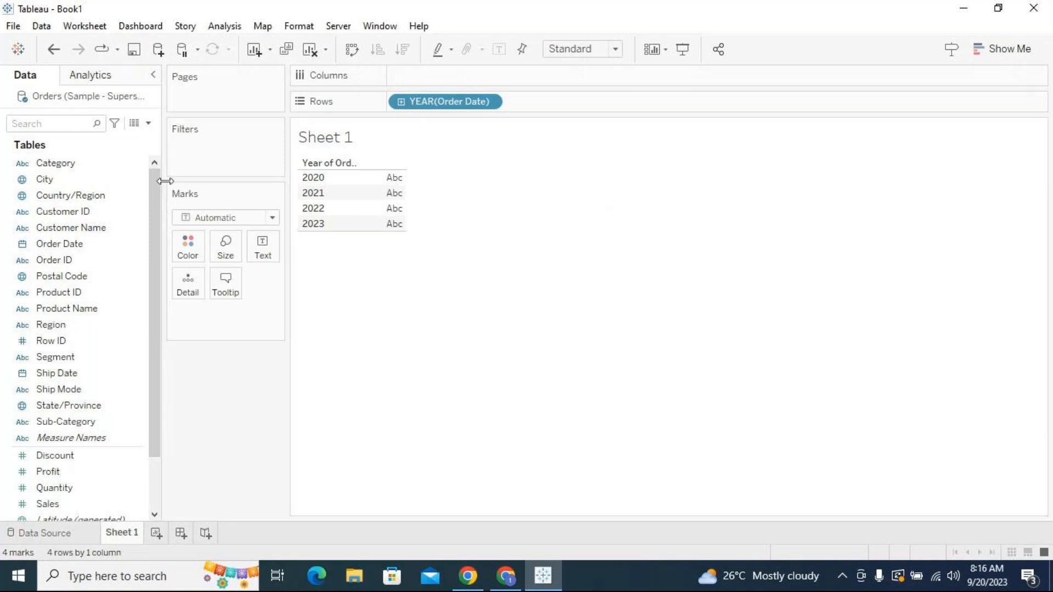
drag(164, 123, 204, 130)
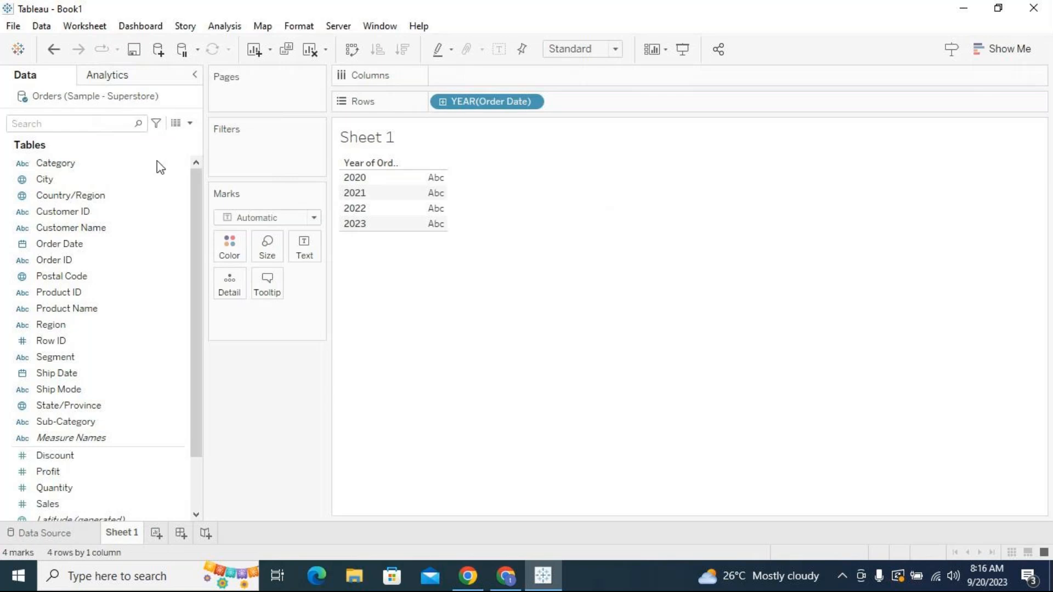
drag(193, 193, 189, 165)
Create a new worksheet, Sheet 2, and place Category and Sub-Category on its rows
click(156, 533)
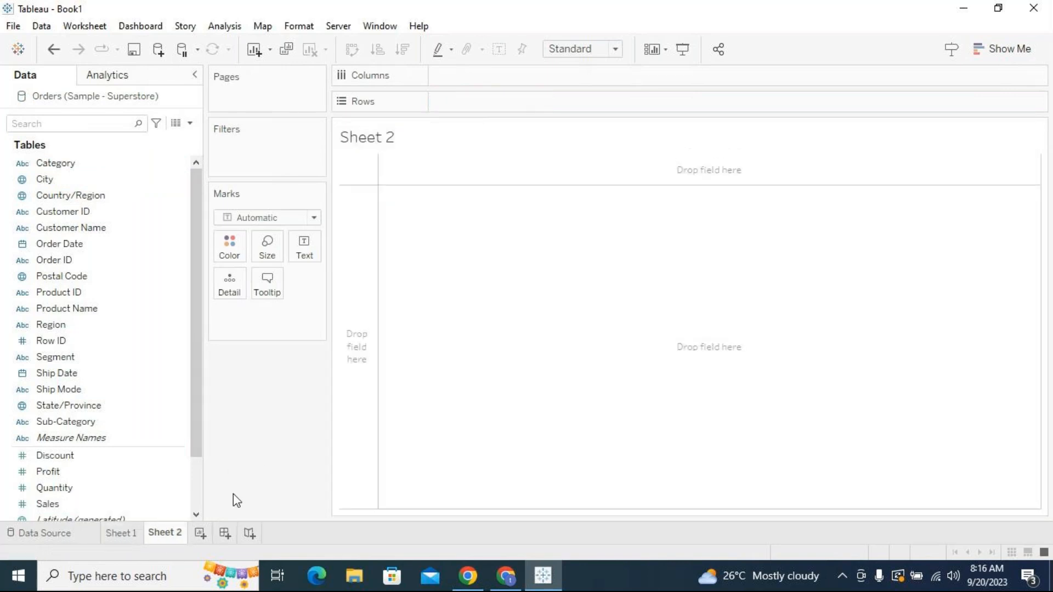
drag(198, 370, 193, 315)
click(124, 163)
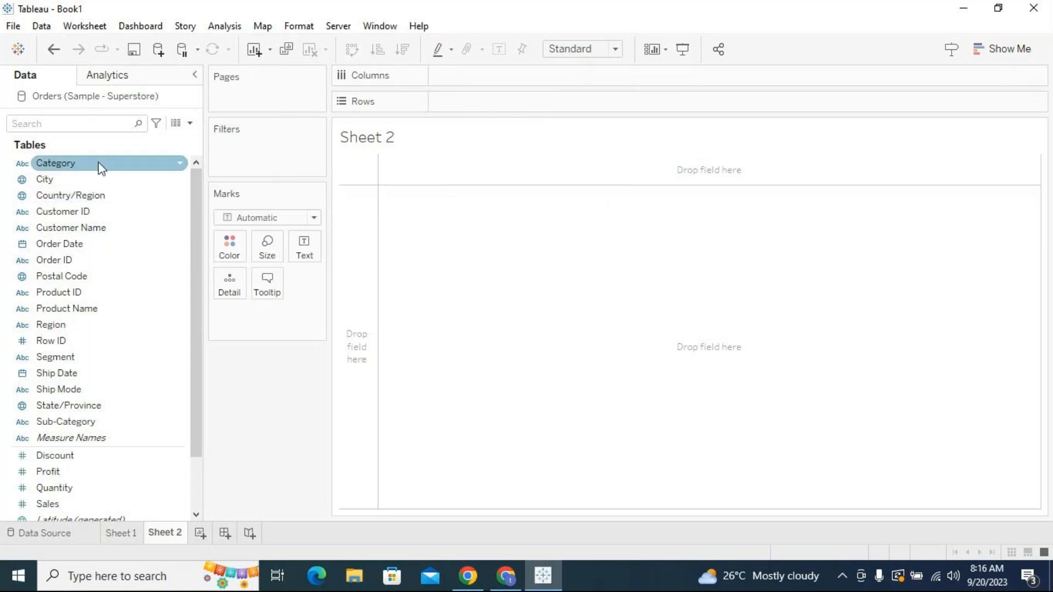
drag(101, 169, 492, 100)
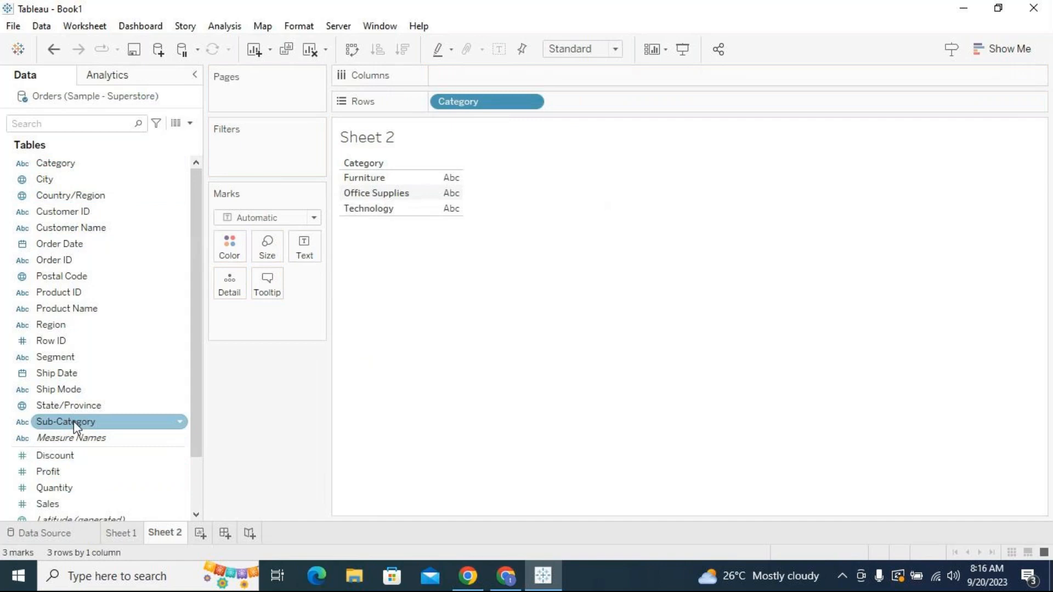
mouse_move(73, 421)
mouse_down()
mouse_move(556, 394)
mouse_move(662, 111)
mouse_move(651, 102)
mouse_up()
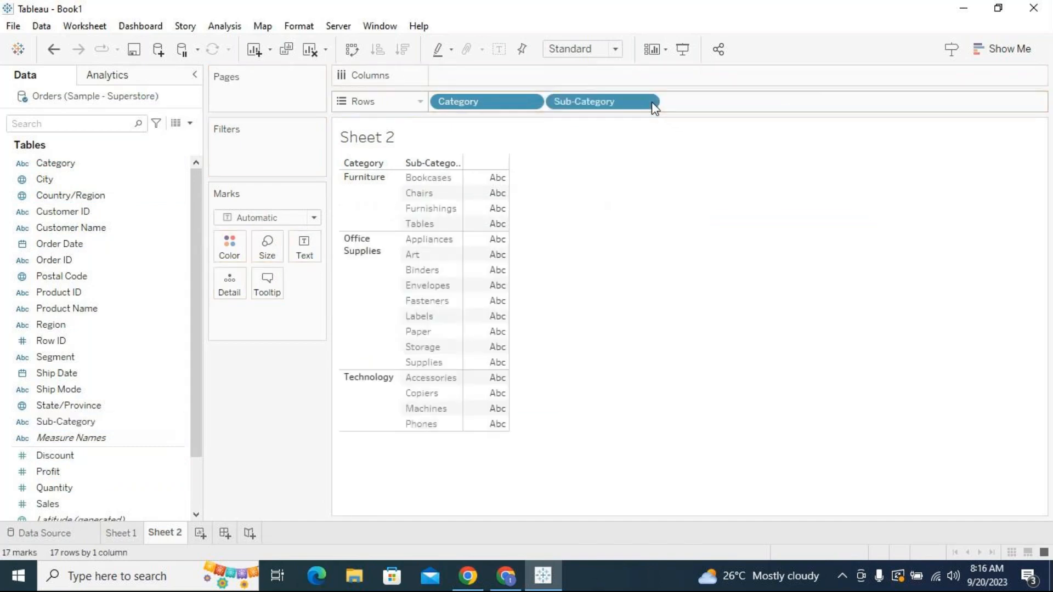
Add Sales, Profit, Quantity and Discount to the columns and colour all the bars by Category
drag(63, 509, 598, 80)
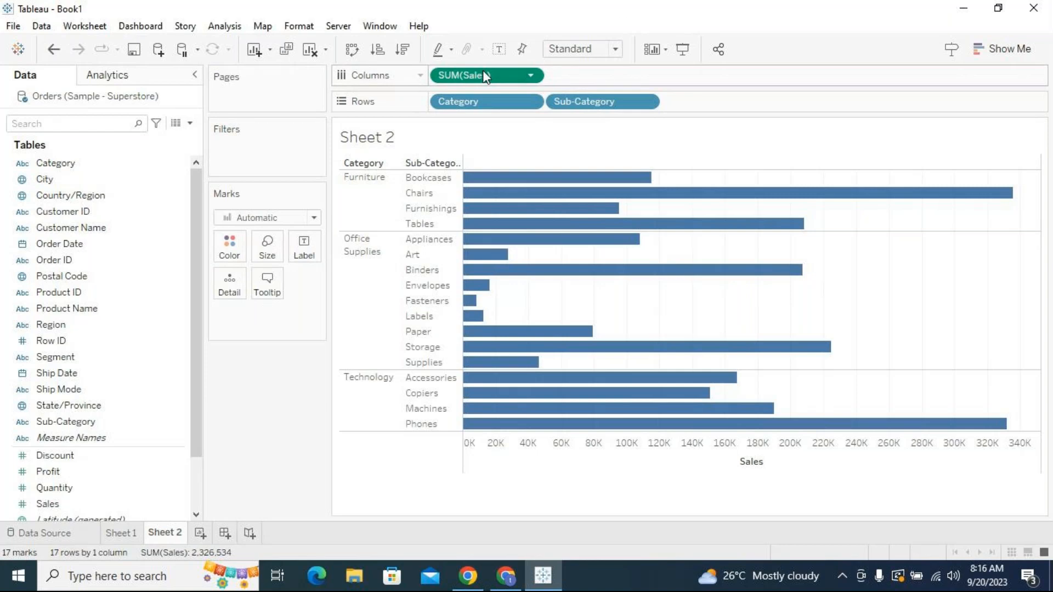
double_click(60, 471)
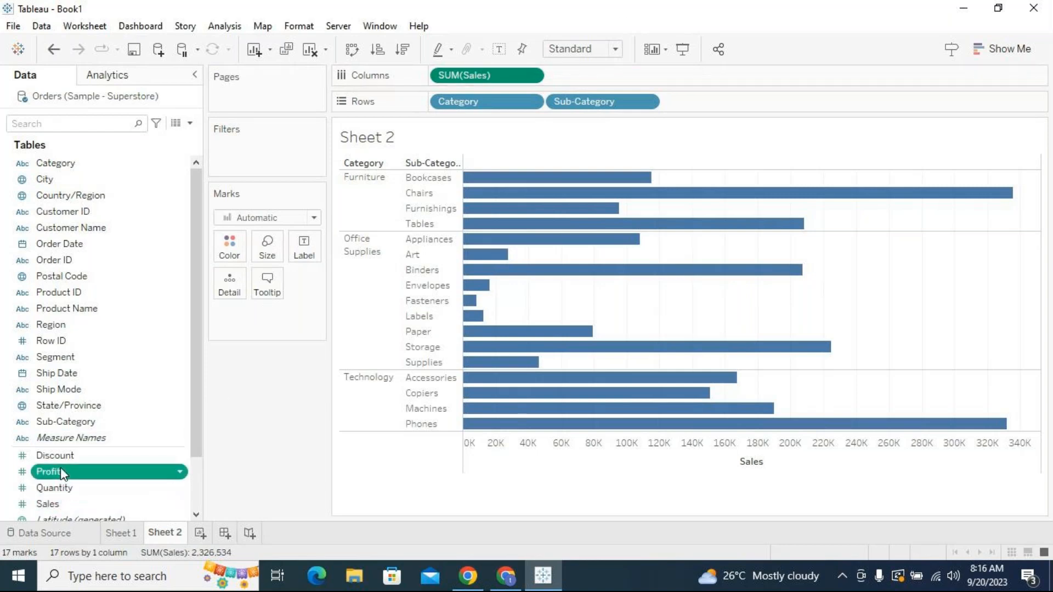
double_click(60, 487)
double_click(55, 455)
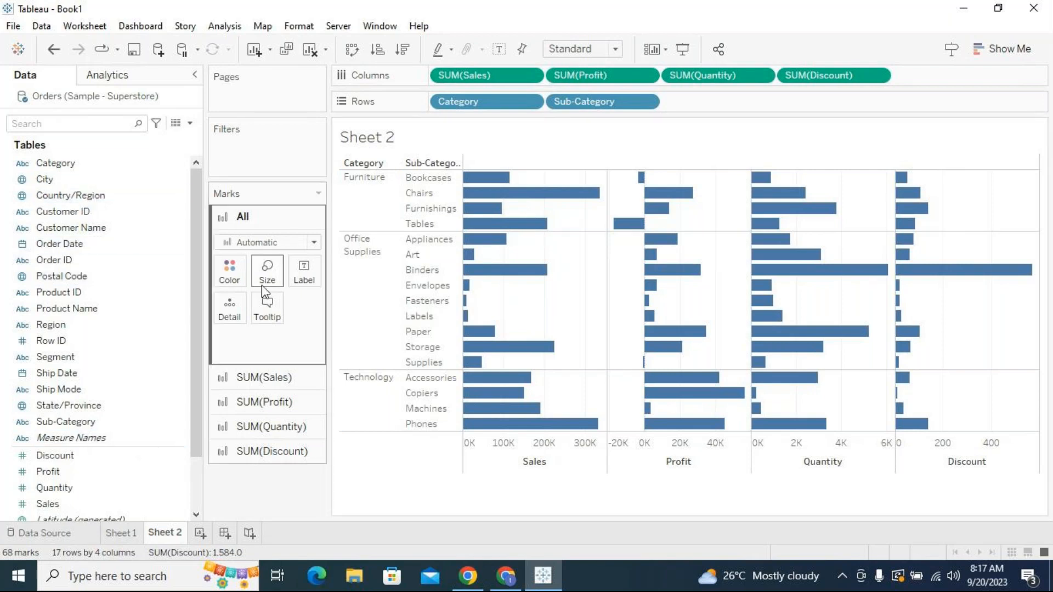
drag(55, 163, 225, 274)
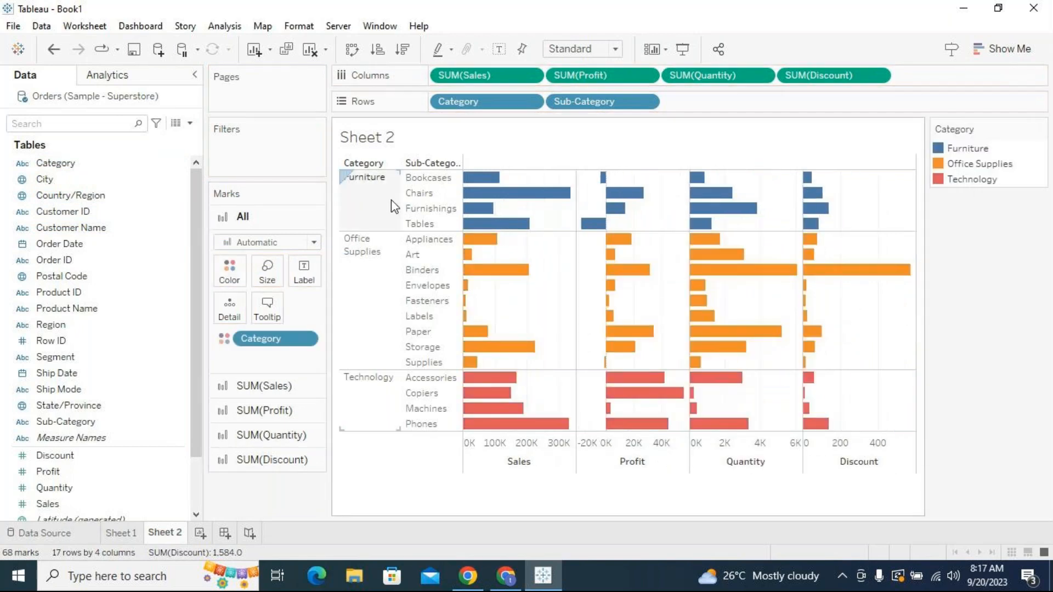
Highlight Furniture and inspect the Chairs and Furnishings bars across the Sales, Profit, Quantity and Discount columns, then clear the selection
click(367, 215)
click(979, 151)
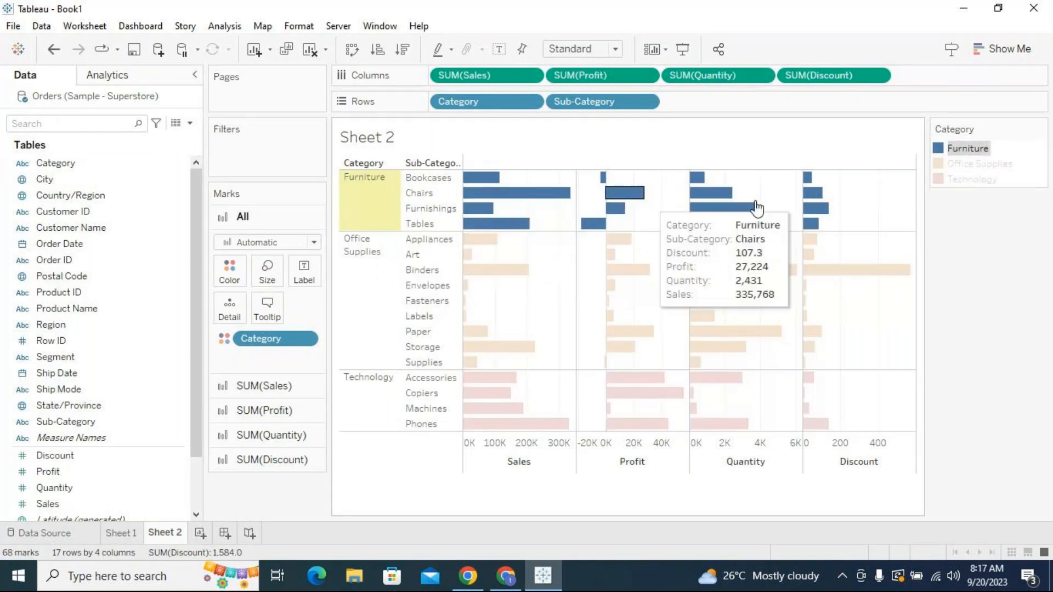
click(872, 203)
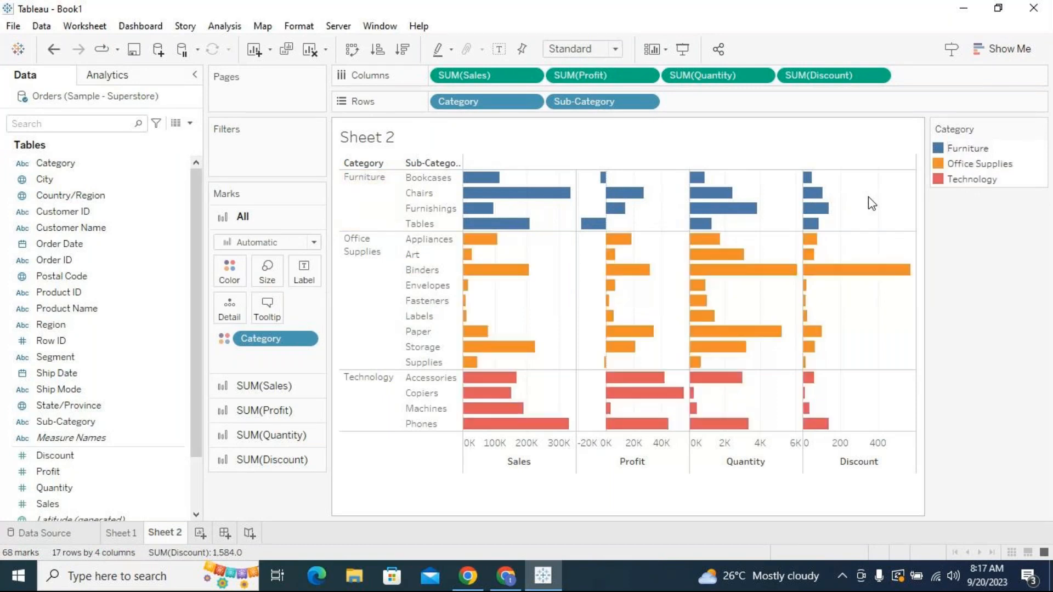
mouse_move(541, 197)
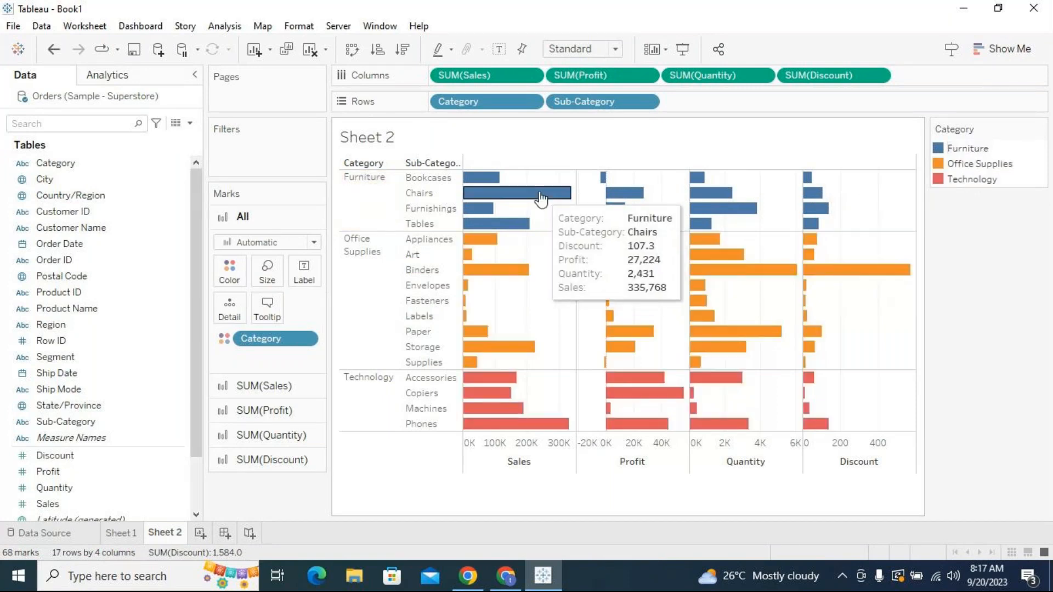
click(631, 194)
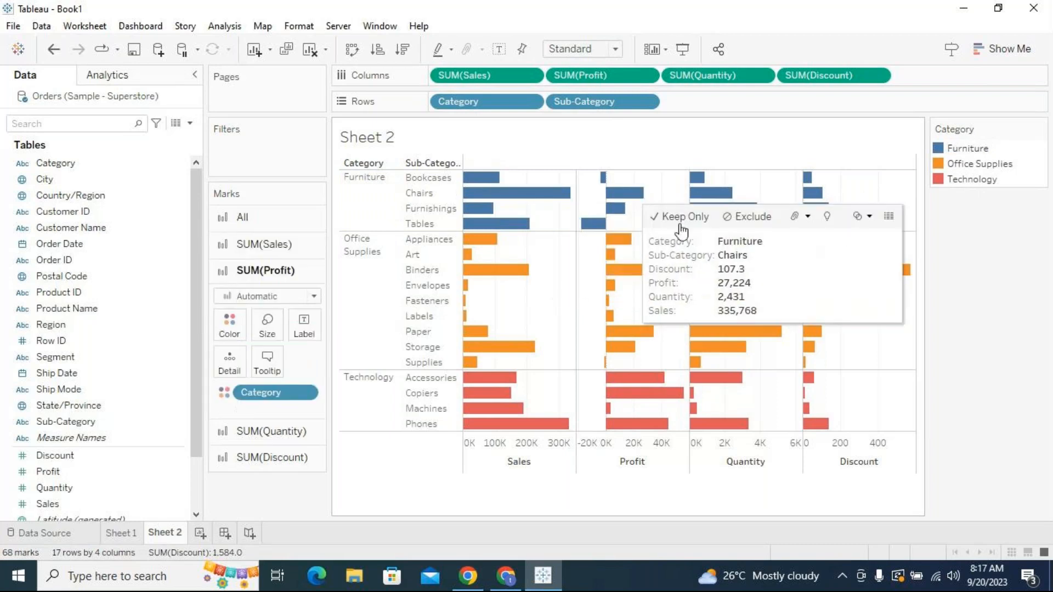
click(755, 186)
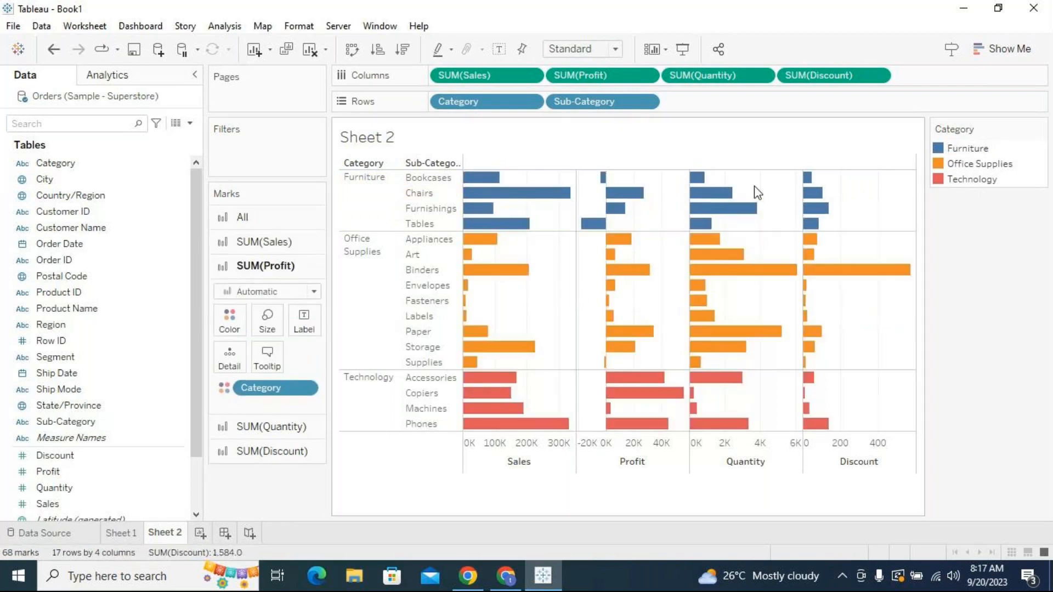
click(724, 193)
mouse_move(821, 210)
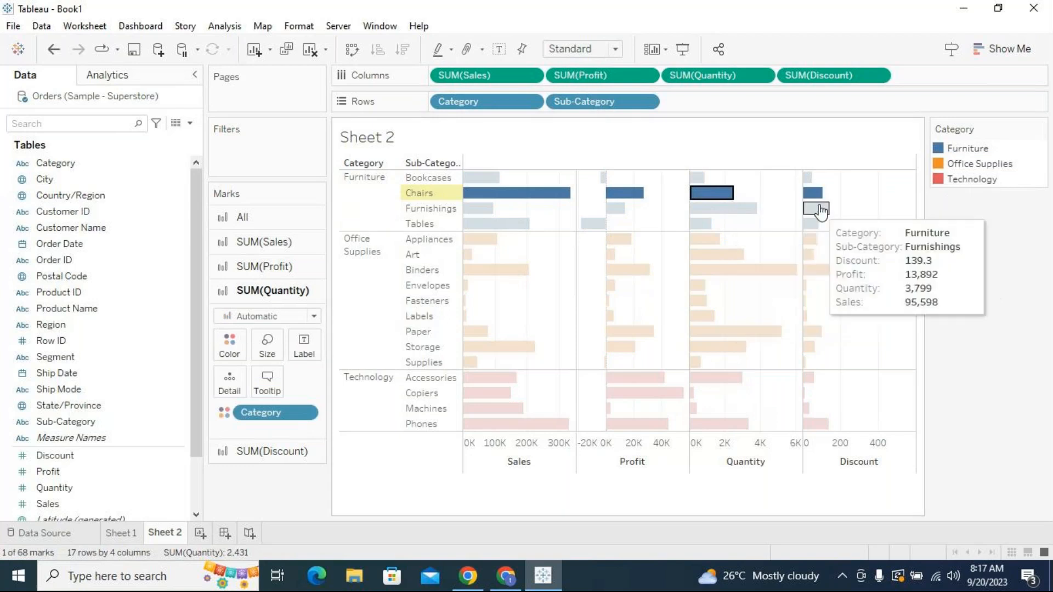
click(857, 195)
click(814, 208)
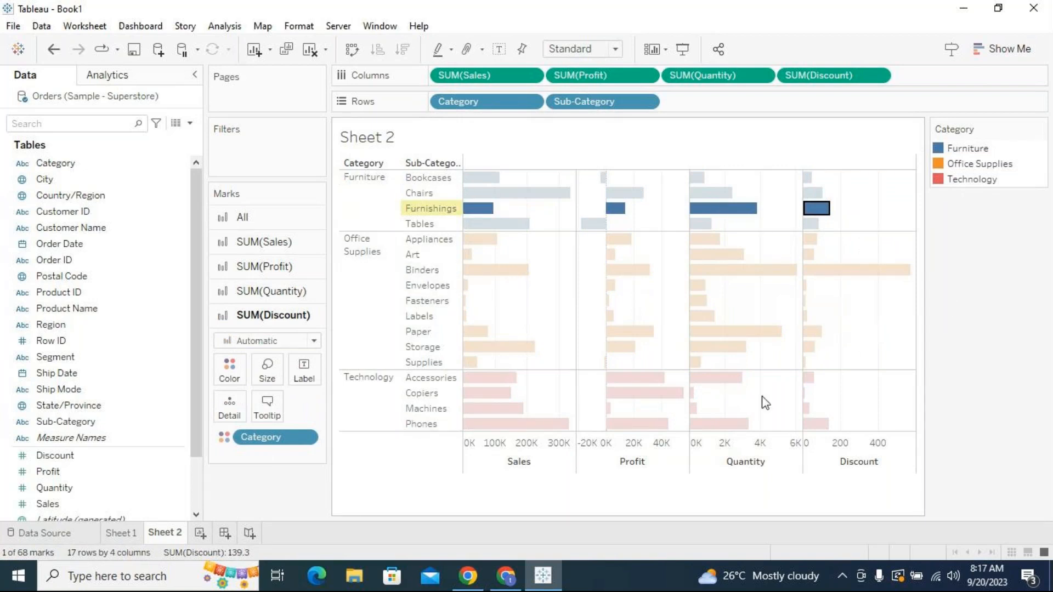
click(862, 394)
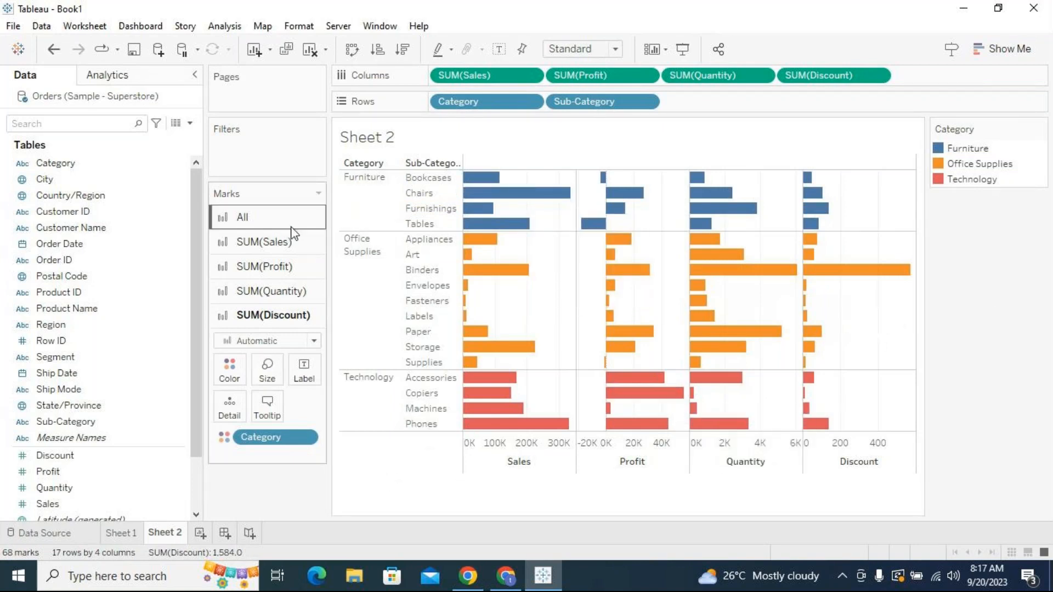
Undo the Category colouring and apply Category as the colour for all measures again
click(63, 49)
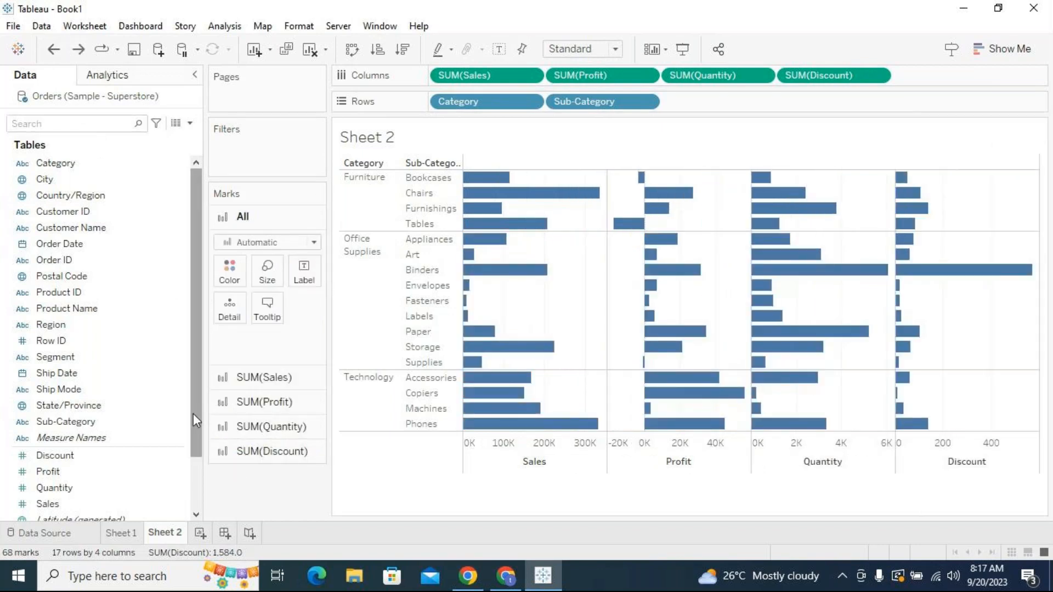
click(55, 164)
drag(55, 164, 225, 265)
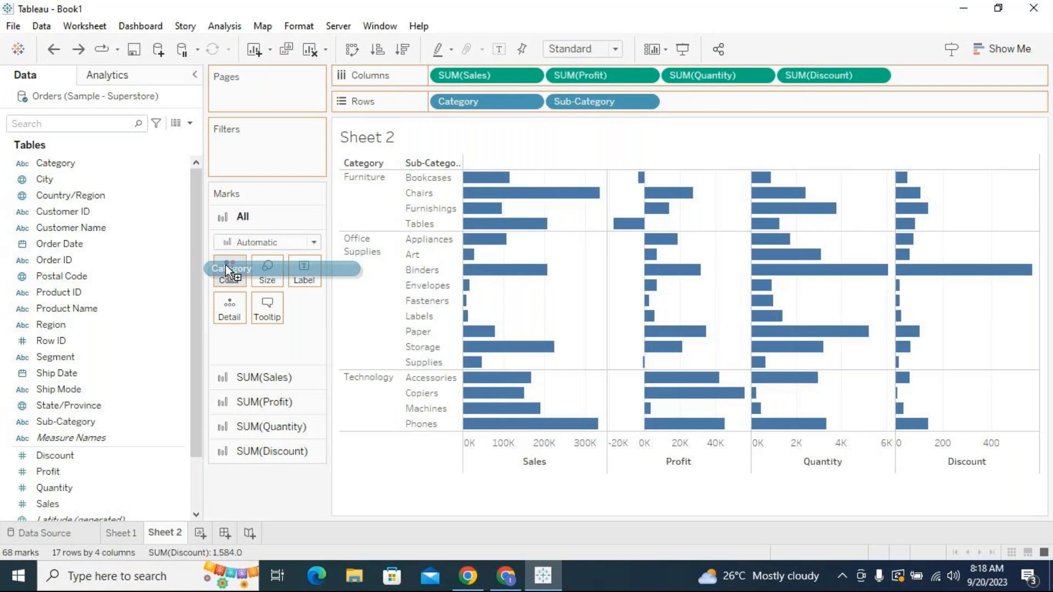
drag(225, 265, 40, 173)
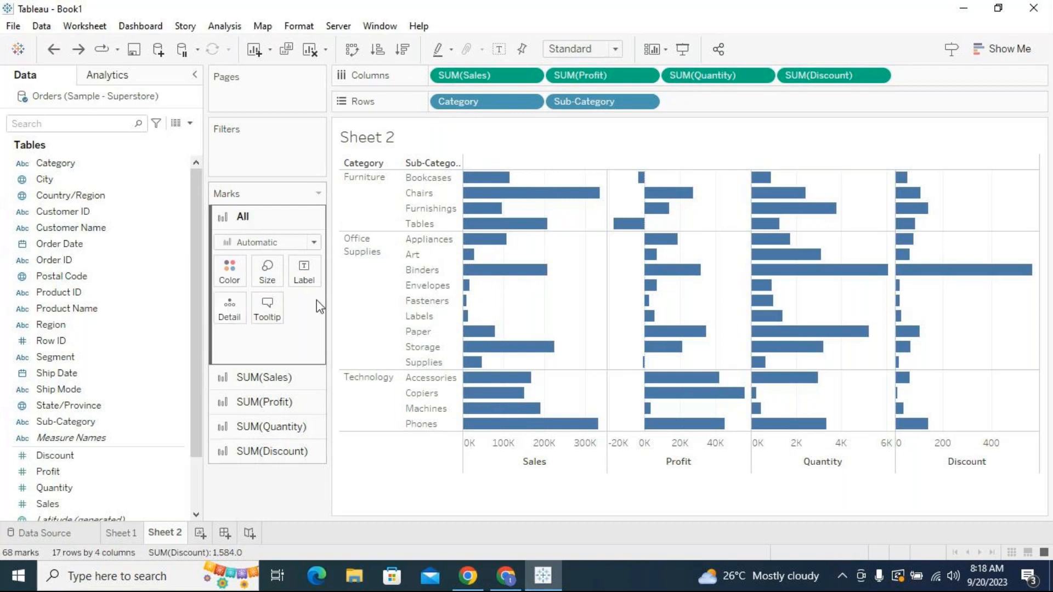
click(75, 167)
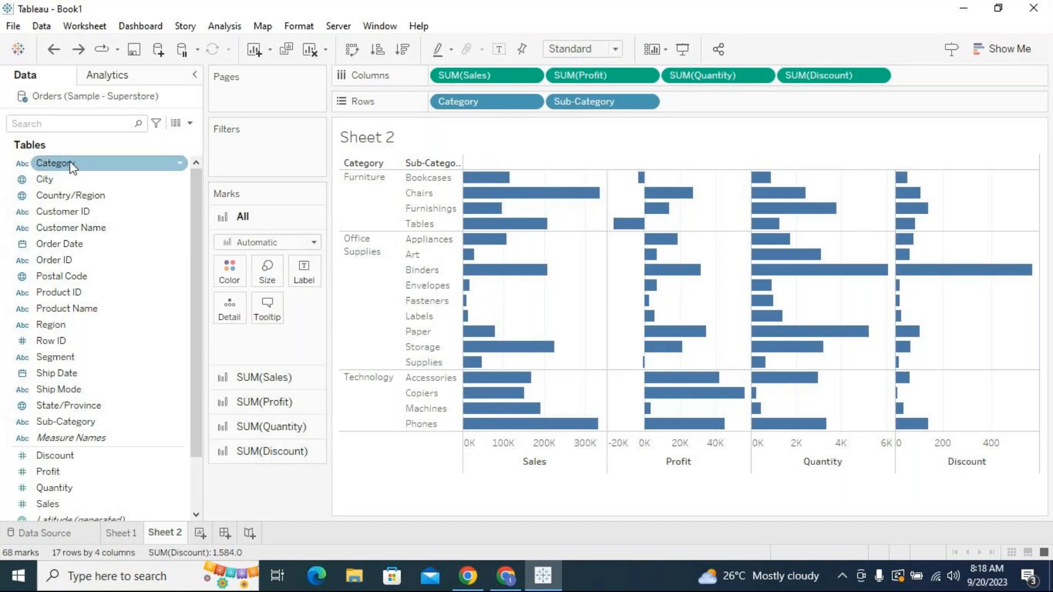
drag(72, 164, 225, 261)
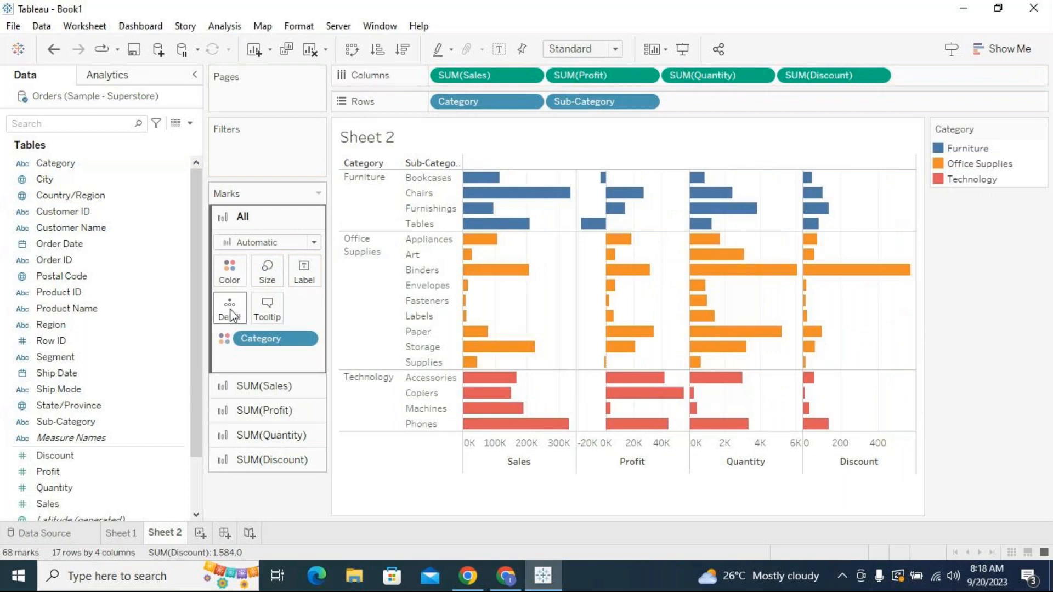
Remove the Category colour from all measures at once, checking the individual measures' mark settings before and after
click(244, 389)
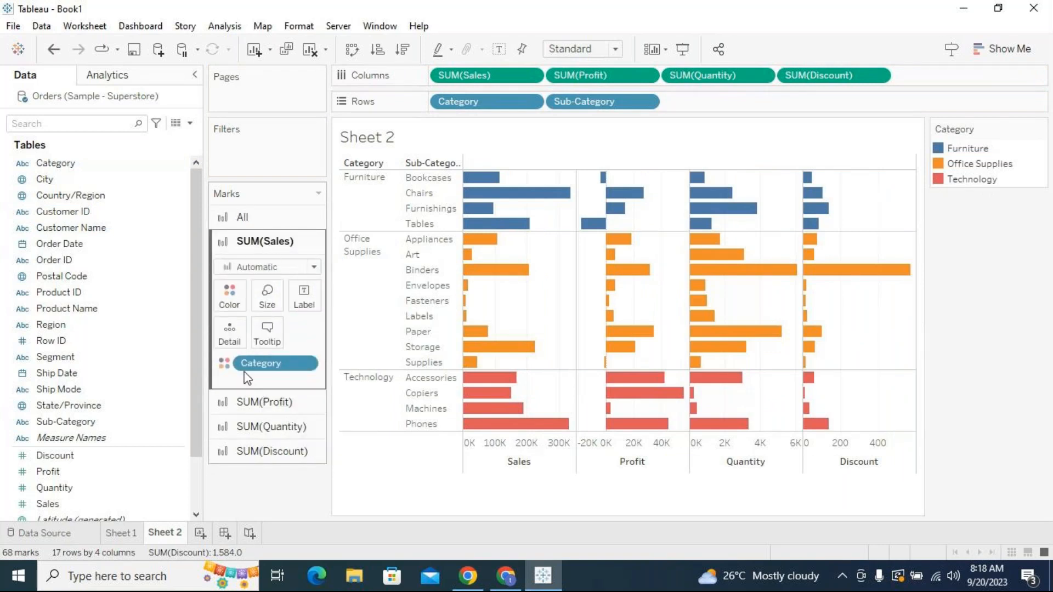
click(264, 403)
click(255, 426)
click(258, 451)
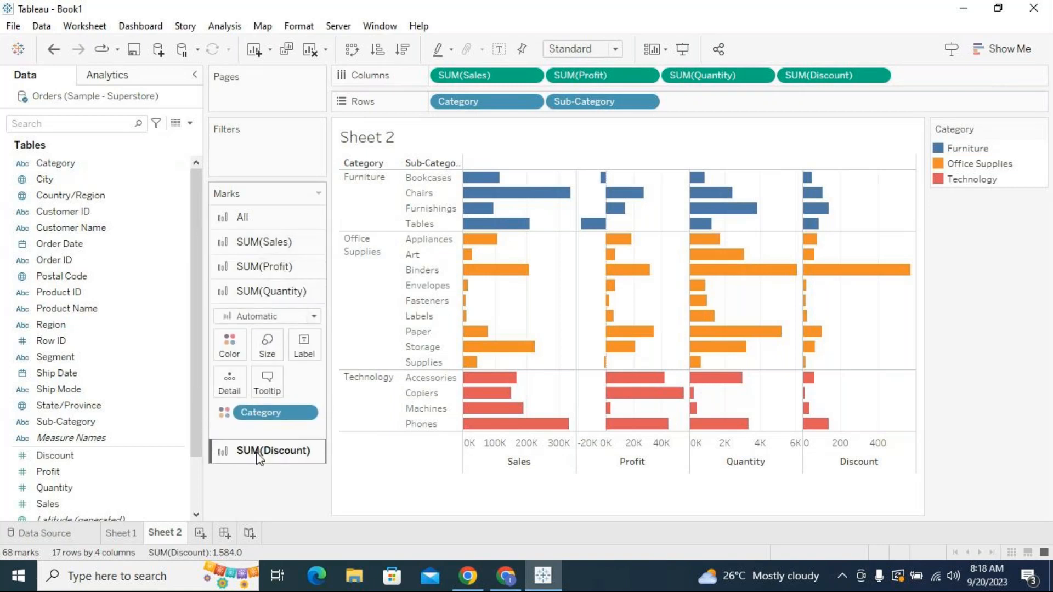
click(266, 219)
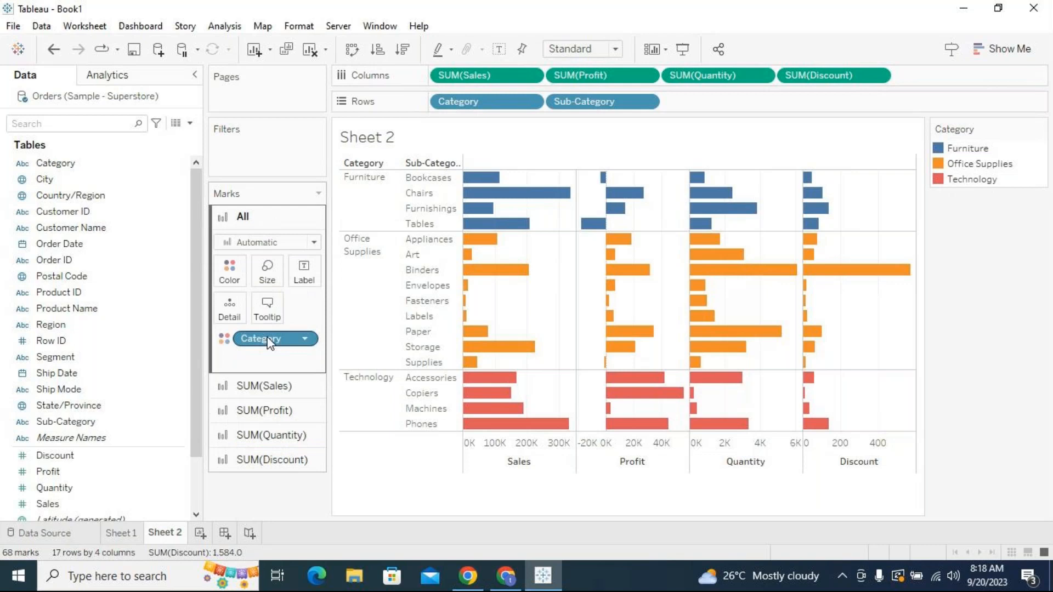
drag(263, 338, 265, 496)
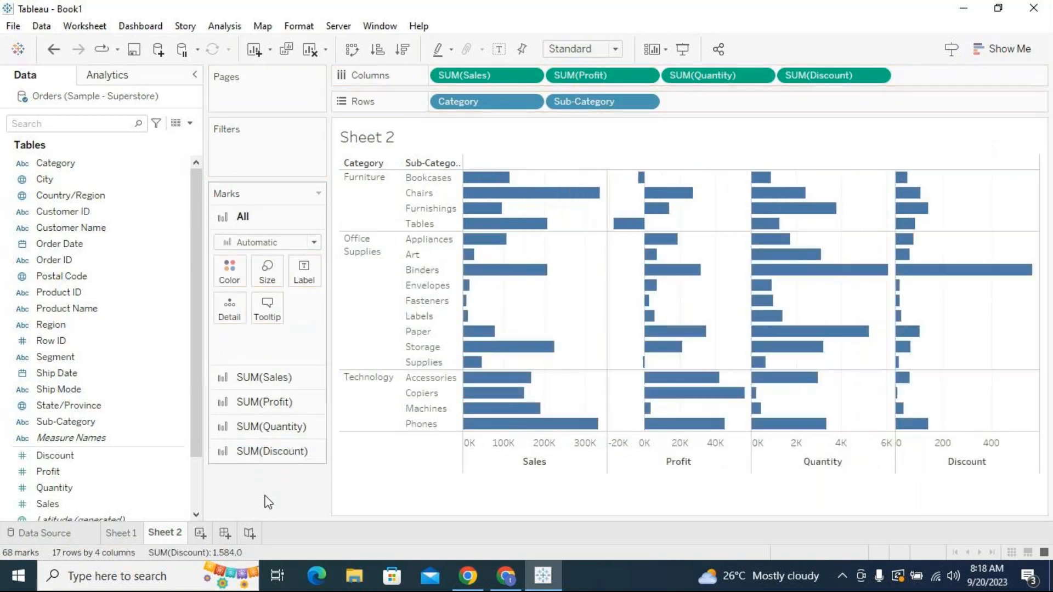
click(276, 380)
click(273, 403)
click(270, 424)
click(231, 217)
Colour all measures by Category again, and remove the Category colour from the Sales marks only
drag(54, 162, 222, 265)
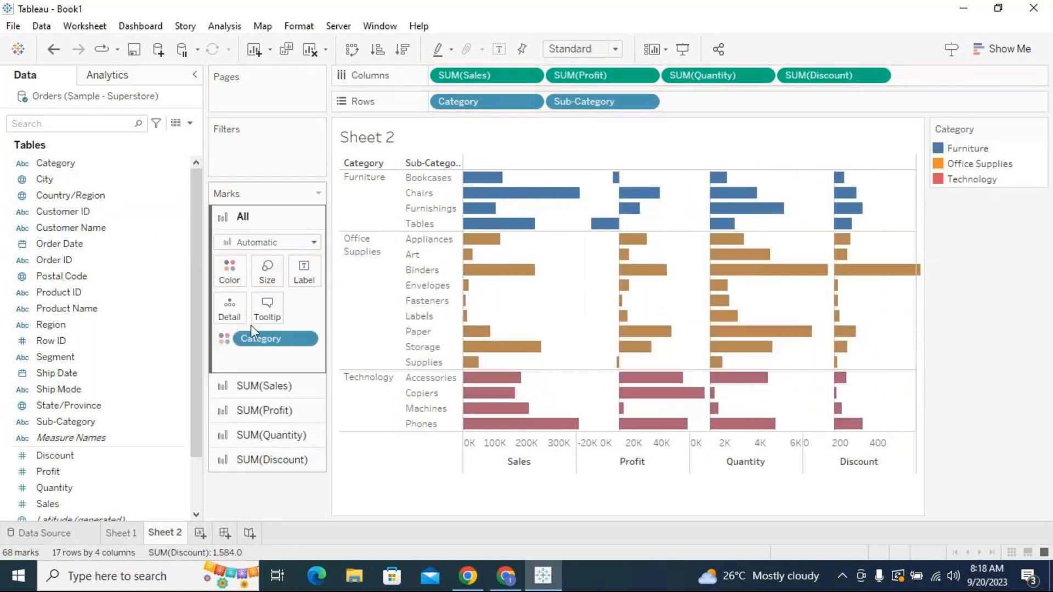
click(268, 391)
drag(271, 363, 278, 488)
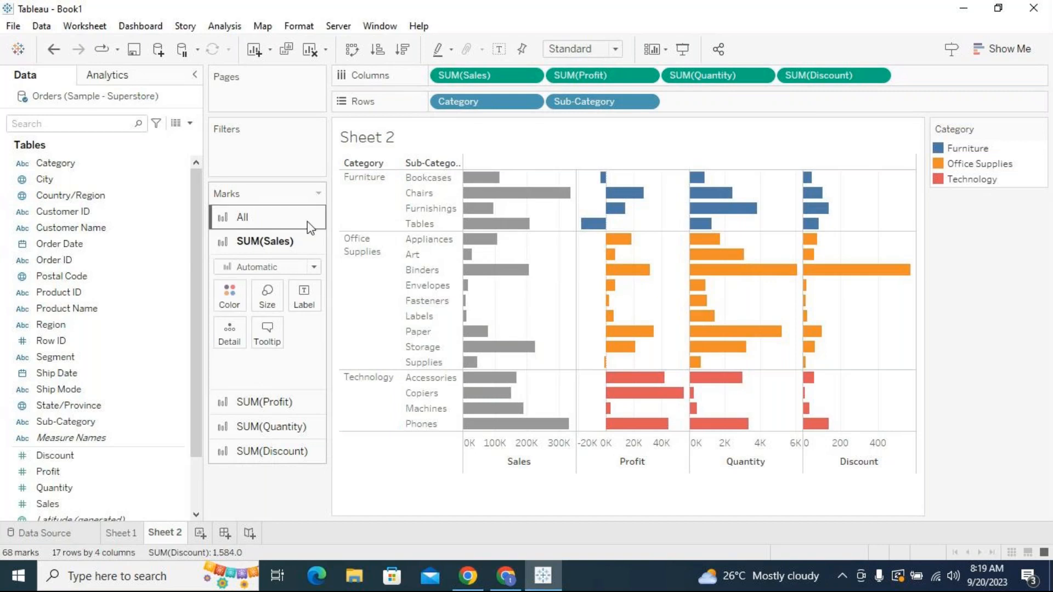
Create a new worksheet, Sheet 3, and place Category and Sub-Category on its rows
click(201, 533)
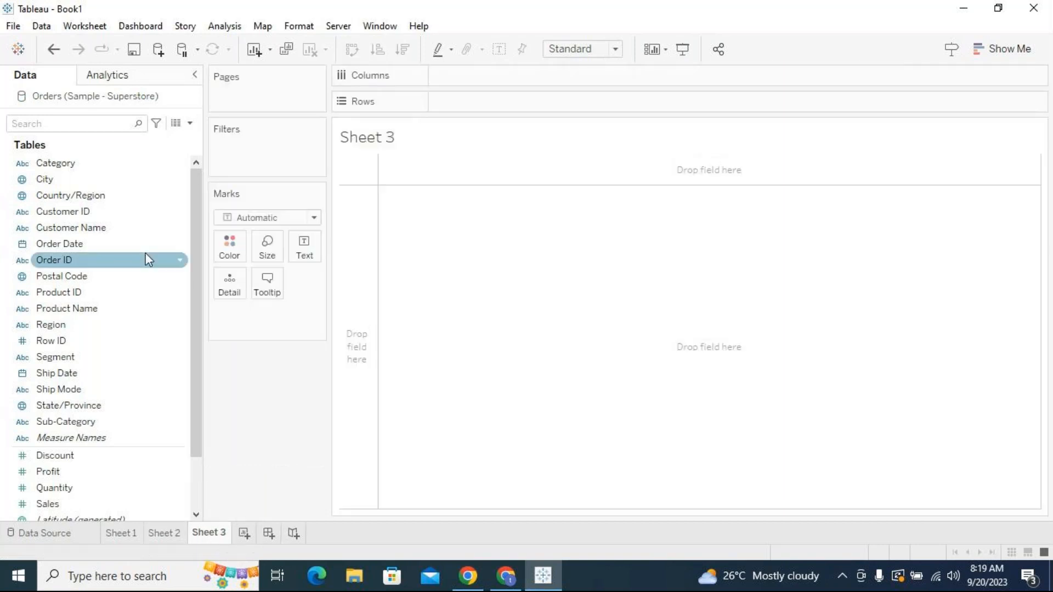
click(177, 159)
drag(176, 159, 455, 112)
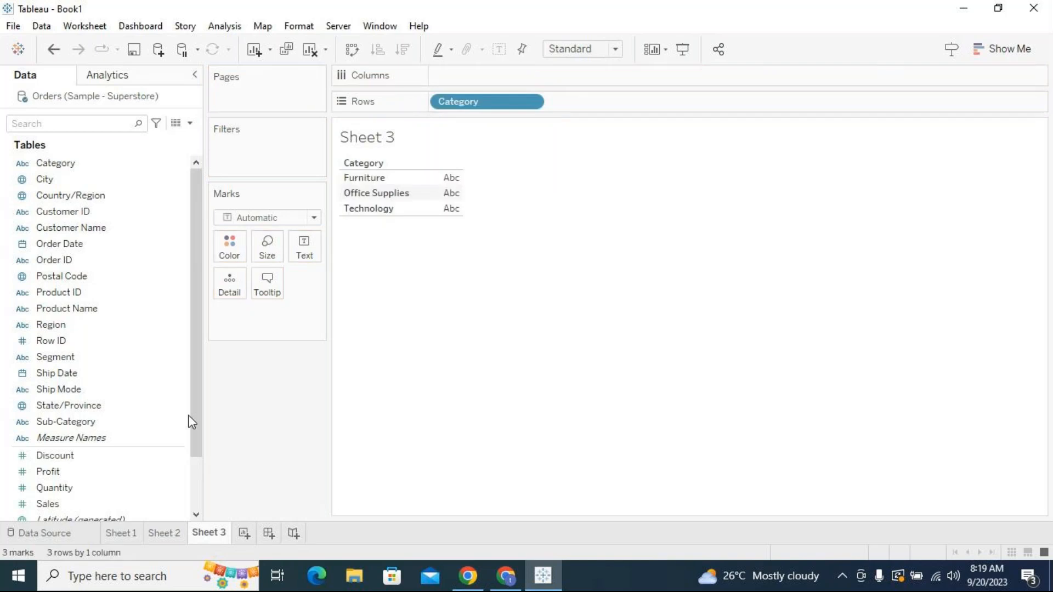
drag(115, 426, 641, 103)
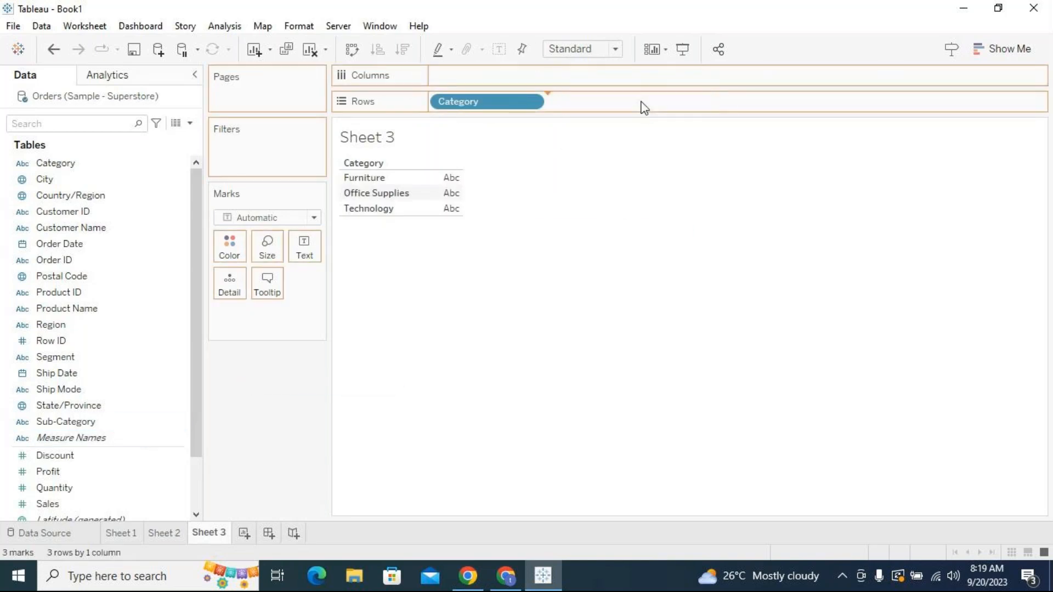
Add Measure Names and Measure Values to the columns of Sheet 3
click(59, 491)
click(57, 499)
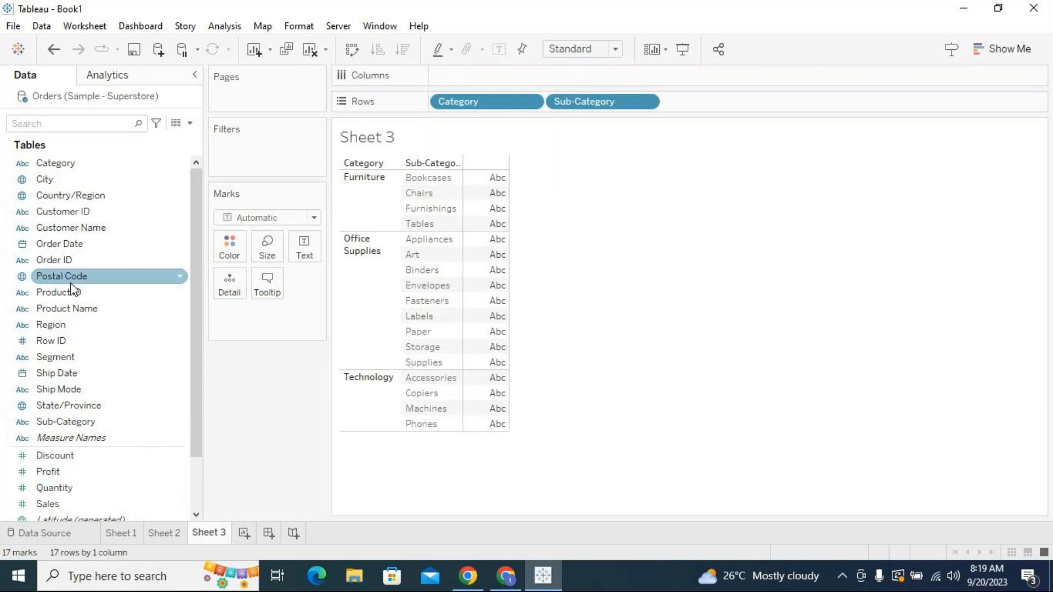
drag(82, 439, 496, 80)
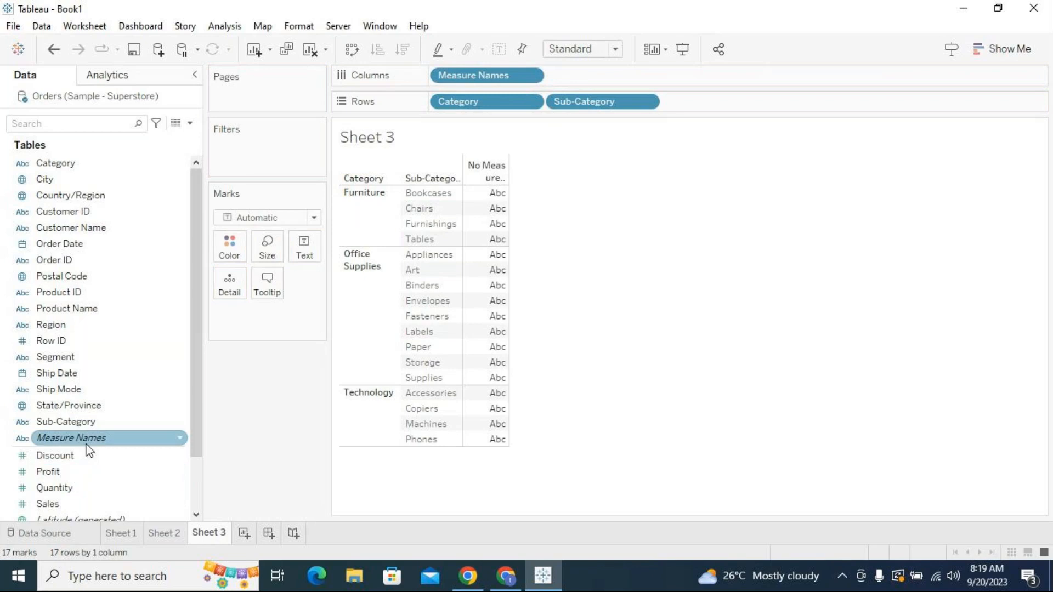
scroll(89, 450, down, 2)
drag(77, 503, 643, 83)
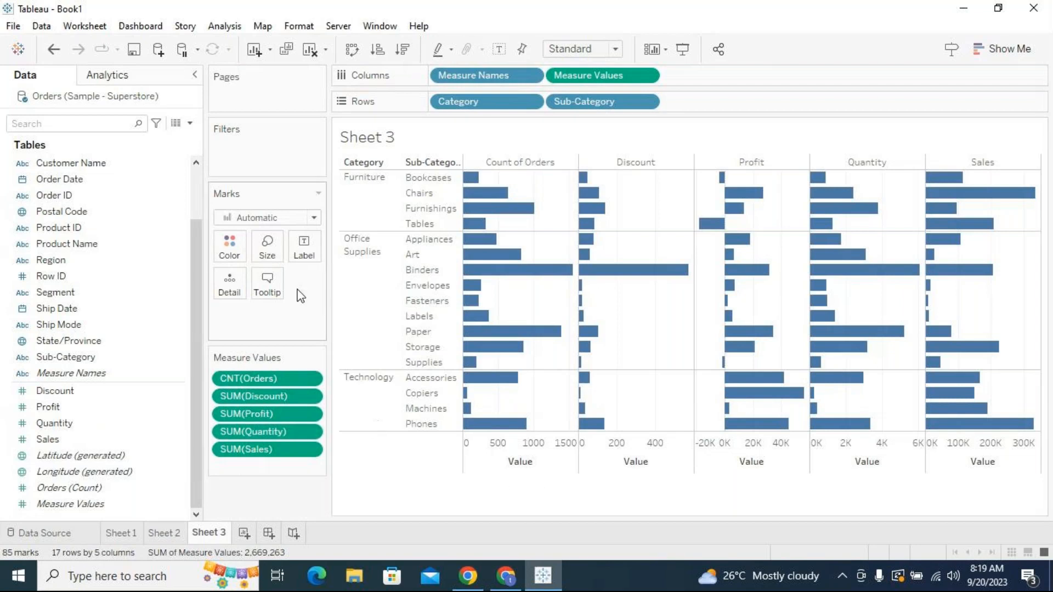
Filter Measure Names to only Discount, Profit, Quantity and Sales, and widen the Sub-Category column so its full heading fits
click(536, 81)
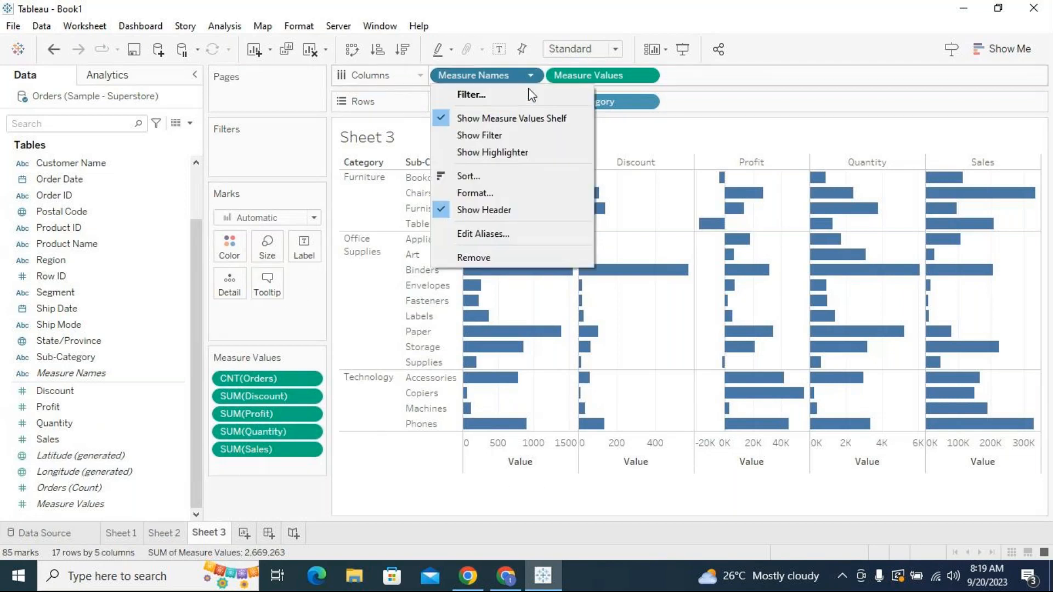
click(518, 93)
click(459, 329)
click(382, 221)
click(382, 208)
click(382, 193)
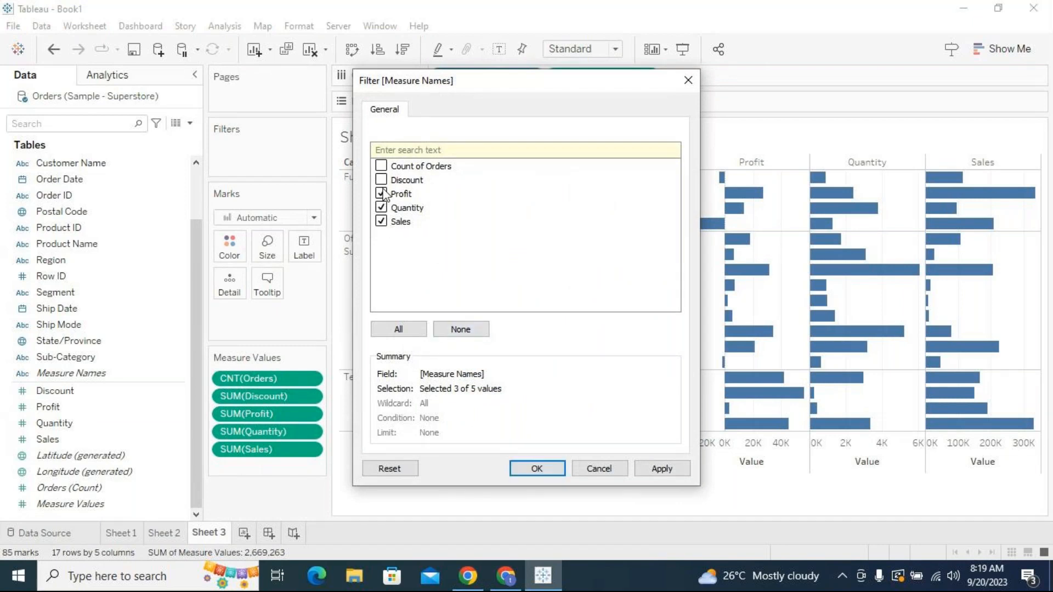
click(537, 468)
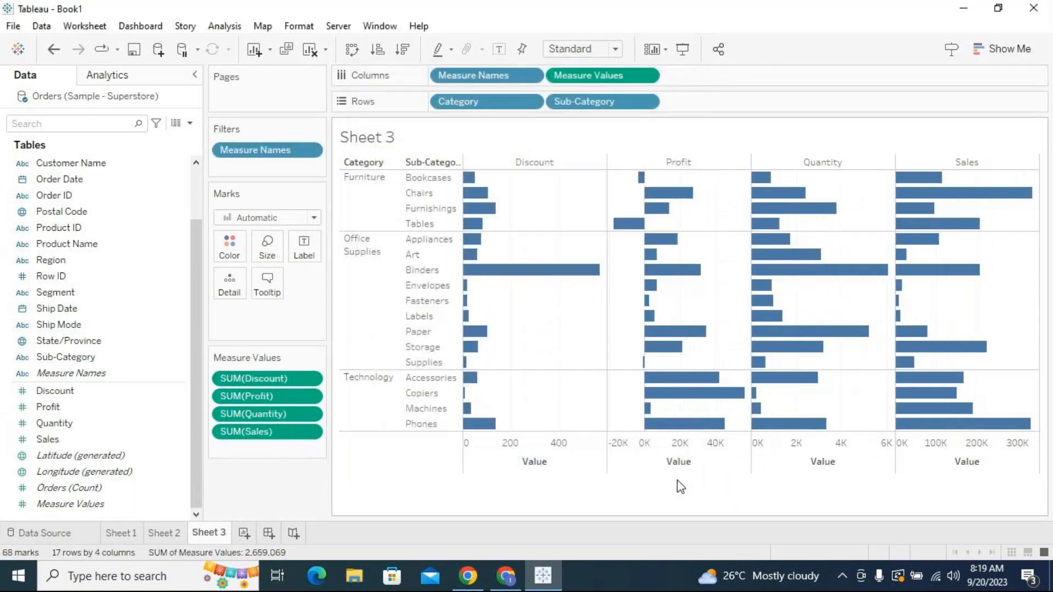
drag(462, 208, 496, 208)
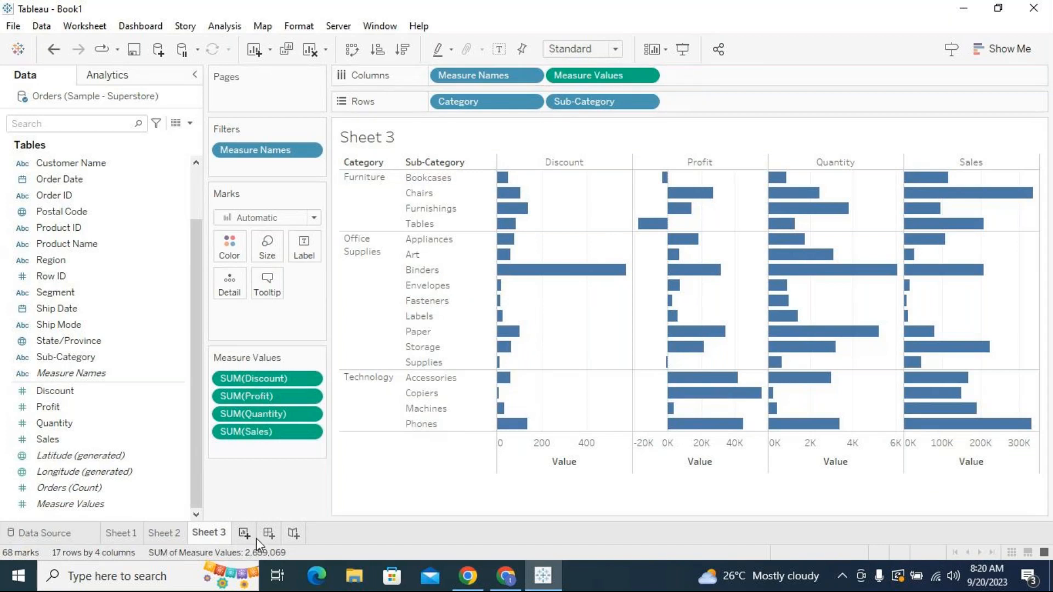
Compare the Sales, Profit and Quantity axes on Sheet 2 with the Discount, Profit, Quantity and Sales value axes on Sheet 3
click(164, 533)
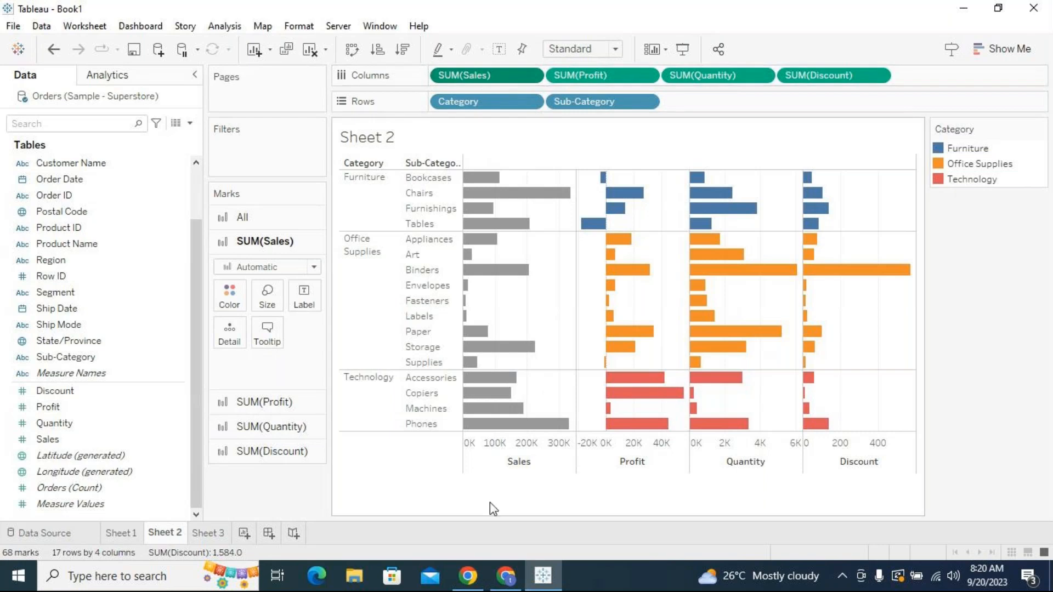
click(495, 469)
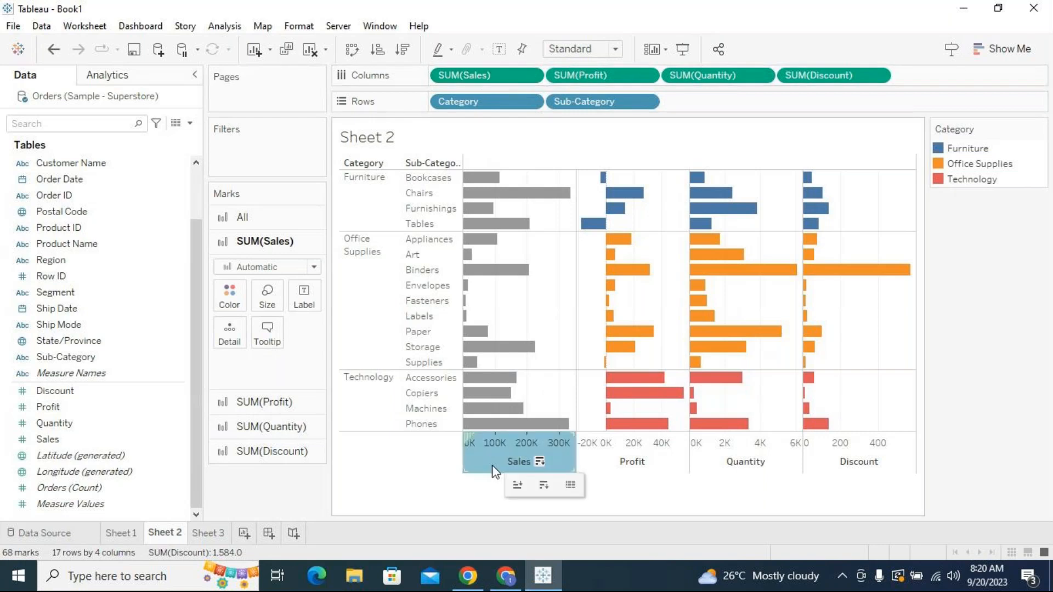
click(610, 465)
click(738, 467)
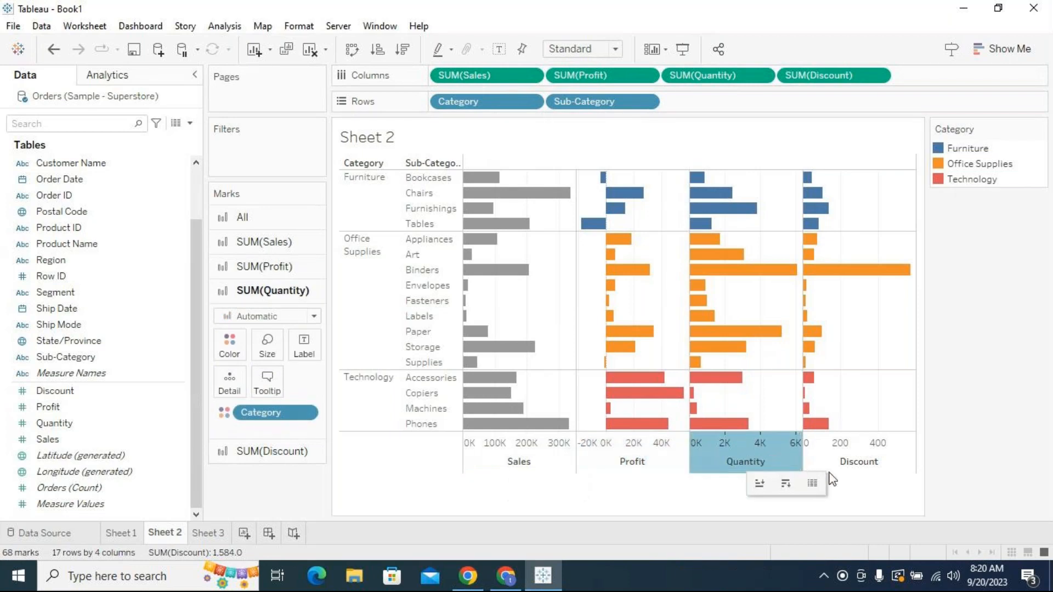
click(225, 537)
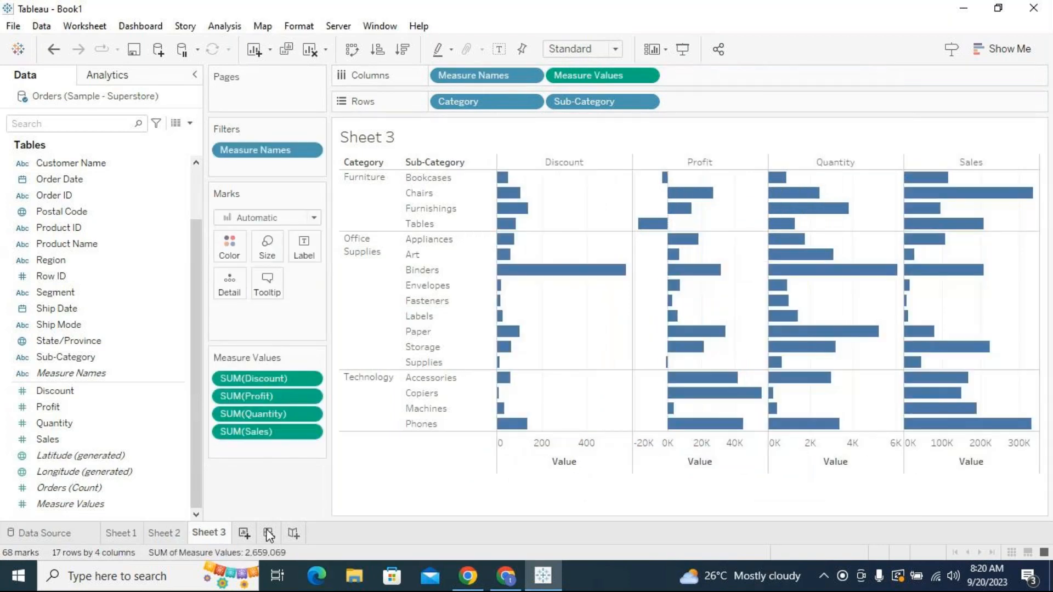
click(571, 471)
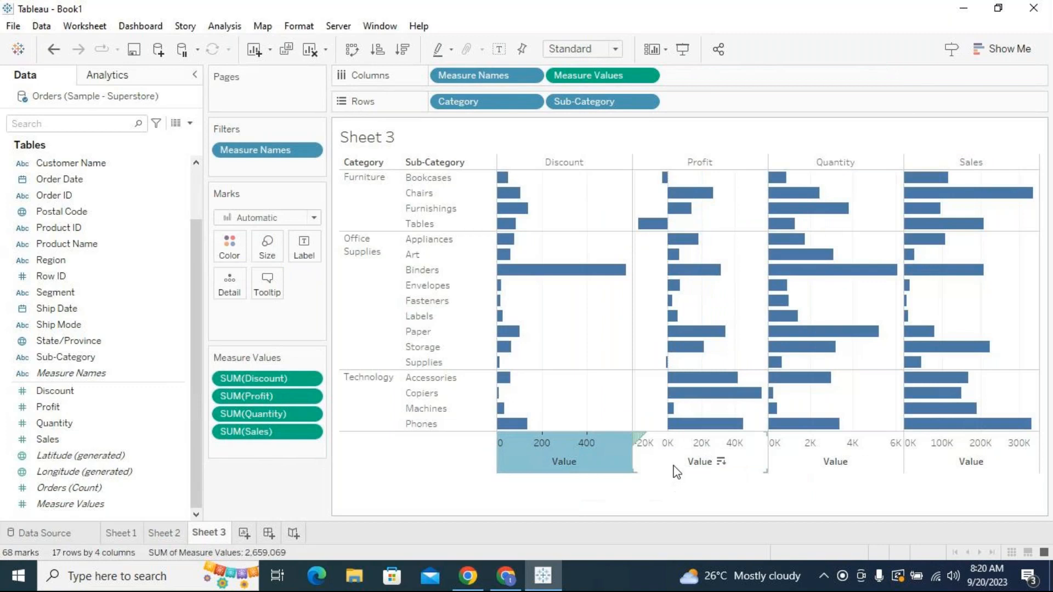
click(705, 465)
click(856, 463)
click(933, 451)
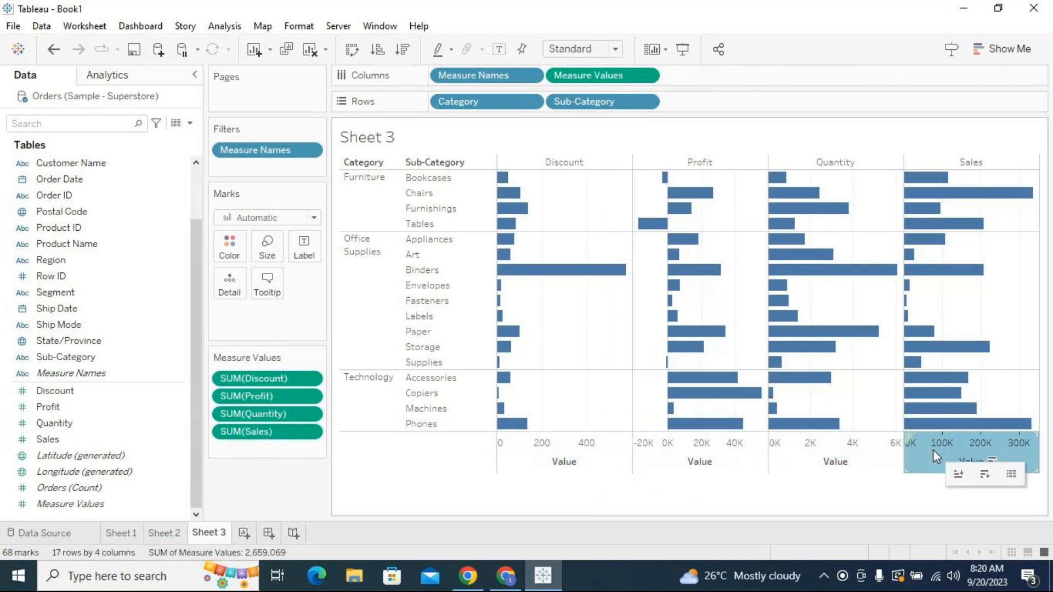
Sort the Sub-Category rows of Sheet 3 in ascending order by their Discount values
click(587, 463)
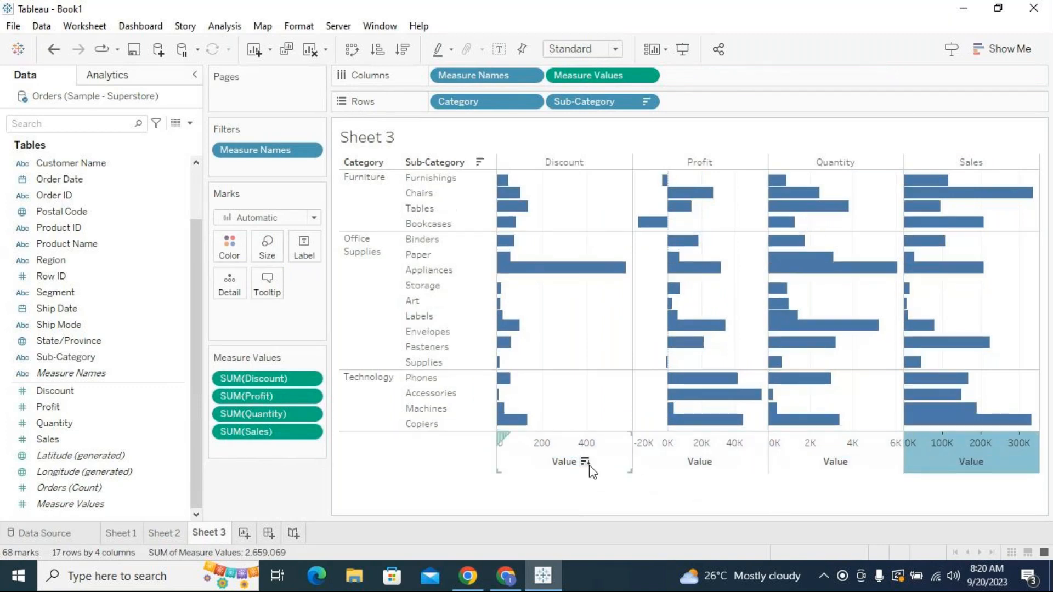
click(587, 462)
click(617, 465)
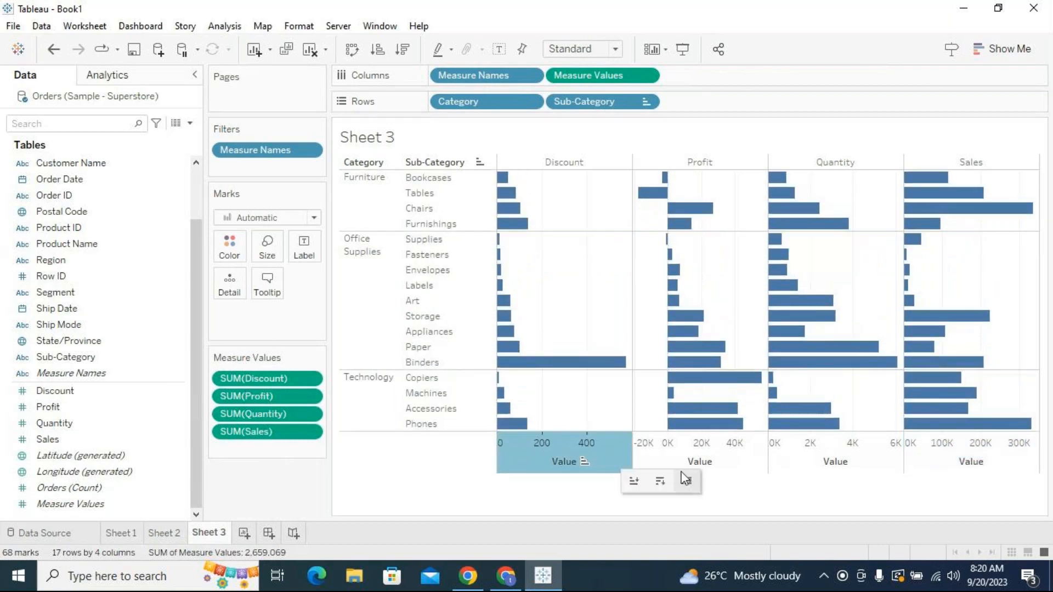
Select the Profit, Quantity, Sales and Discount value axes in turn to compare their scales
click(678, 459)
click(782, 461)
click(927, 452)
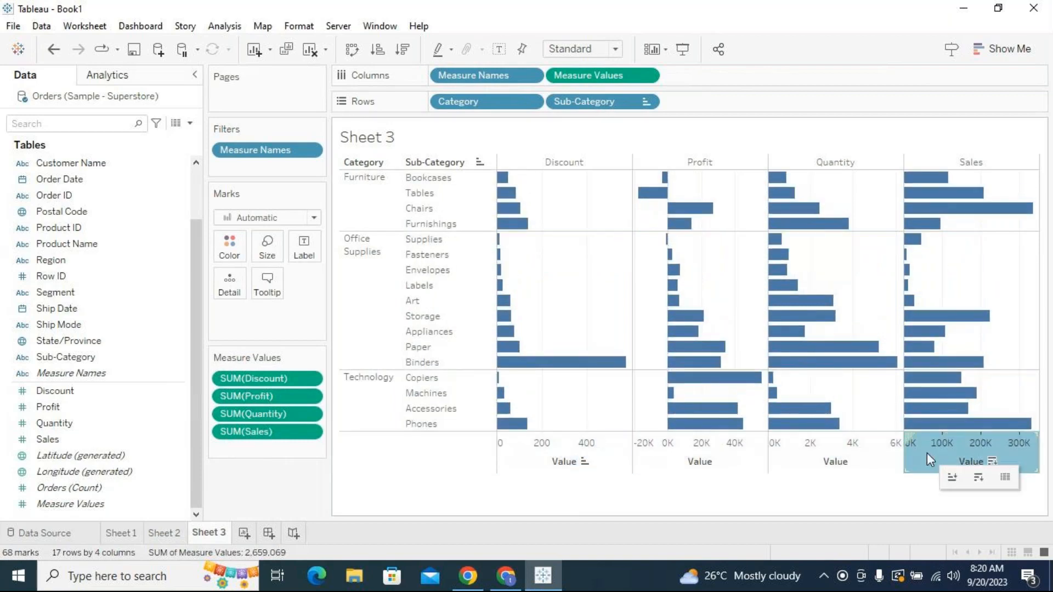
click(861, 456)
click(746, 455)
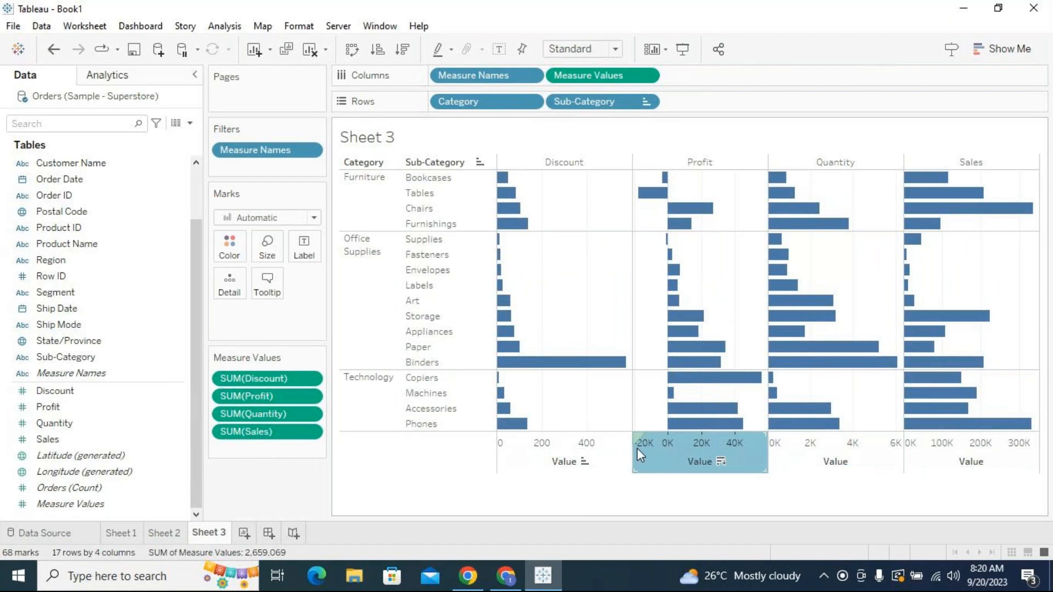
click(587, 454)
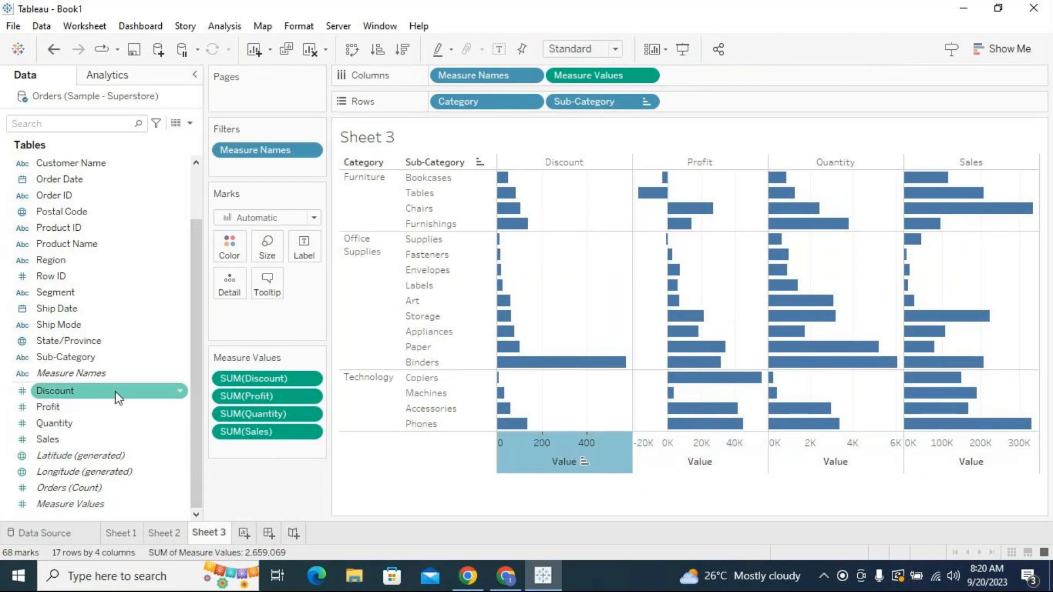
Add Orders (Count) to the measure values of Sheet 3 and colour all the bars by Category
double_click(80, 489)
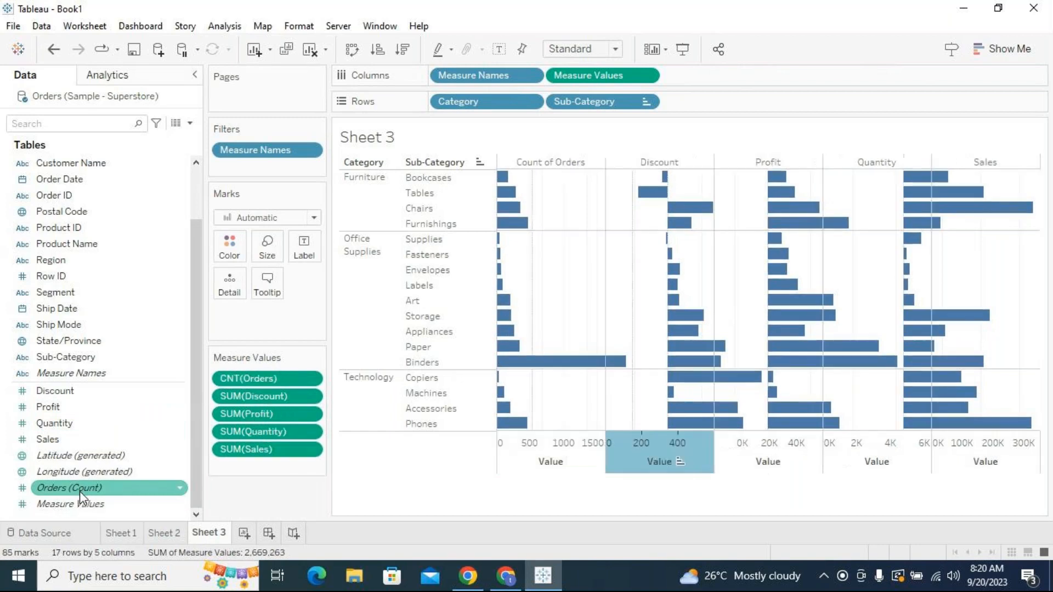
click(533, 464)
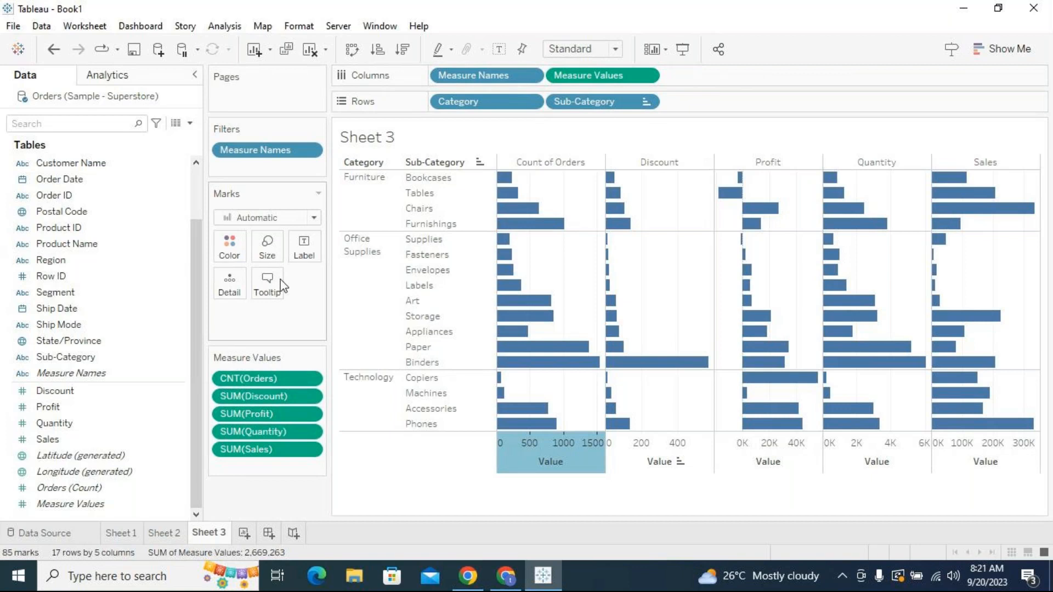
scroll(192, 190, up, 2)
drag(82, 163, 237, 241)
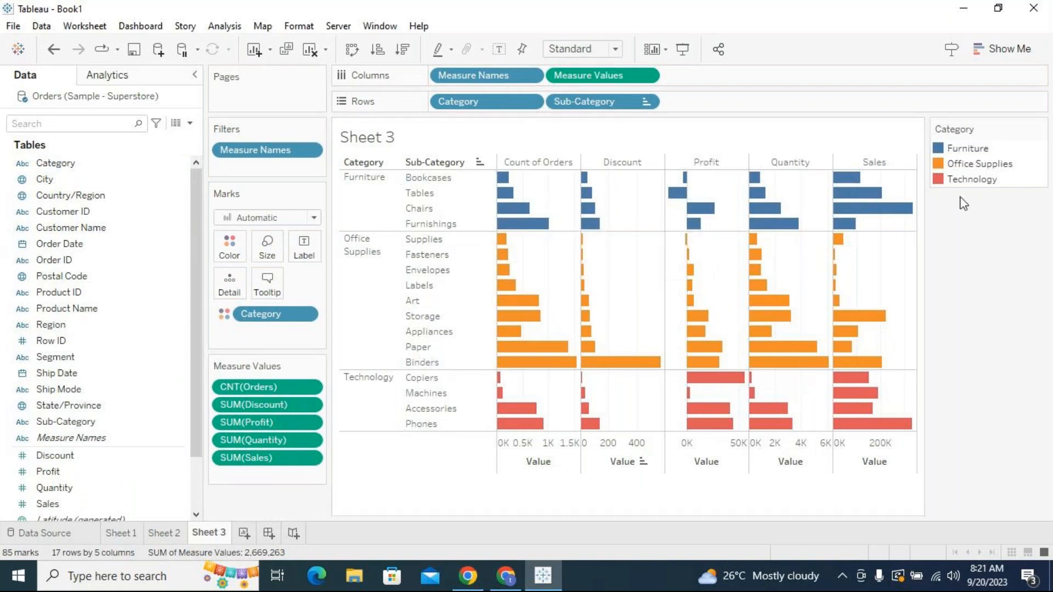
Highlight the category groups in turn, such as Furniture and Technology, and compare Sheet 3's colouring with the per-measure colouring on Sheet 2
click(380, 207)
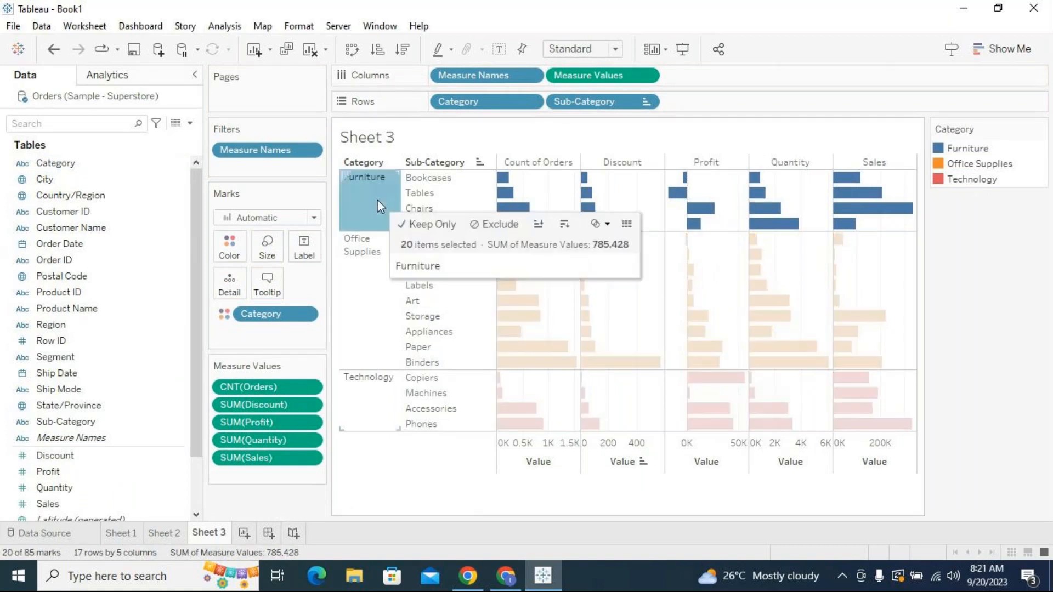
click(366, 297)
click(377, 400)
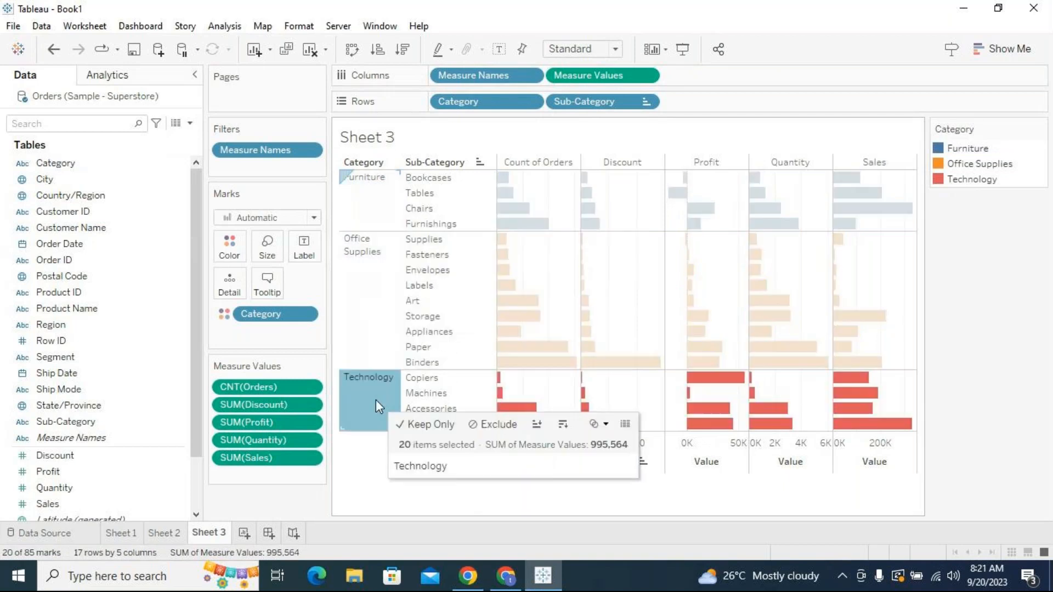
click(393, 337)
click(391, 332)
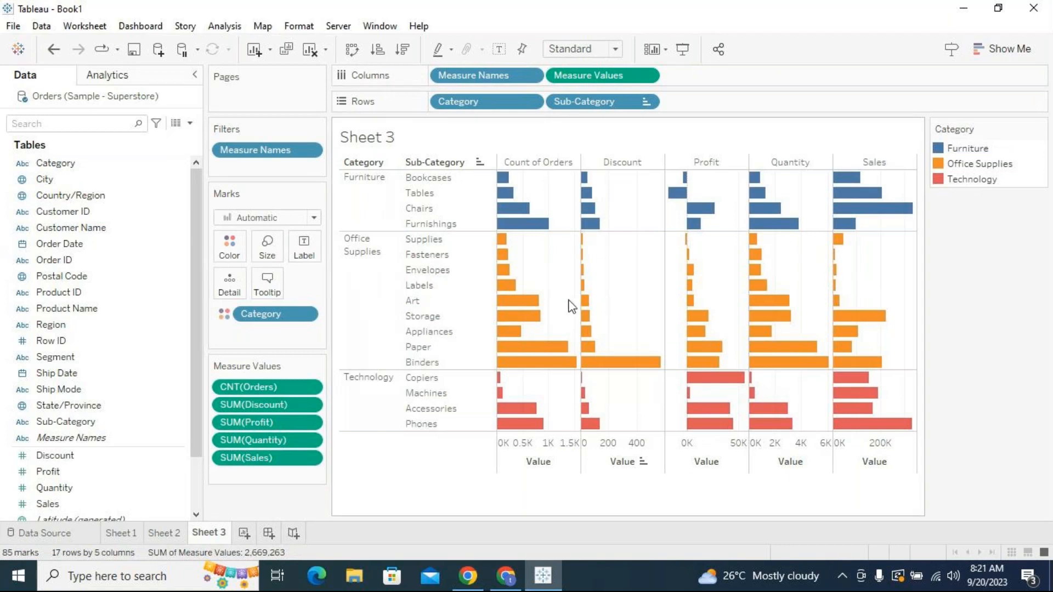
click(162, 532)
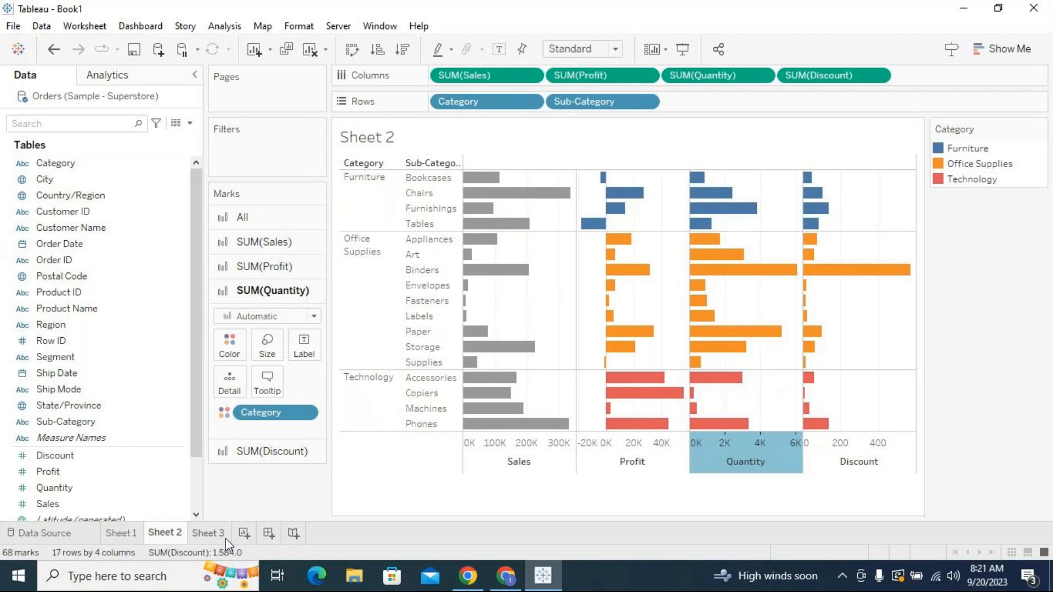
click(201, 540)
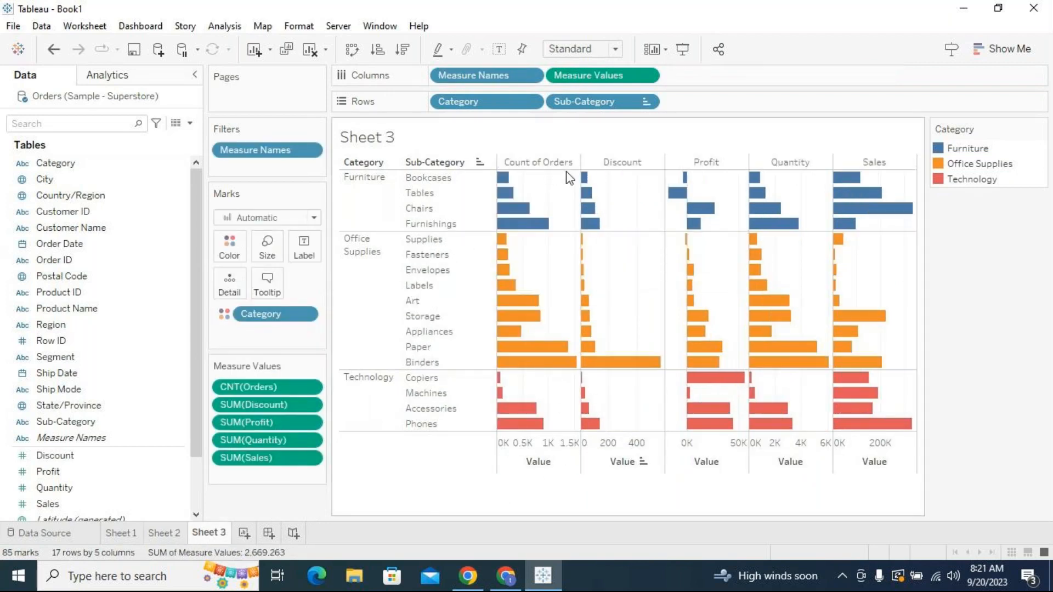
Exclude Count of Orders through the Measure Names filter and place SUM(Sales) first among the measure values
click(316, 150)
click(276, 166)
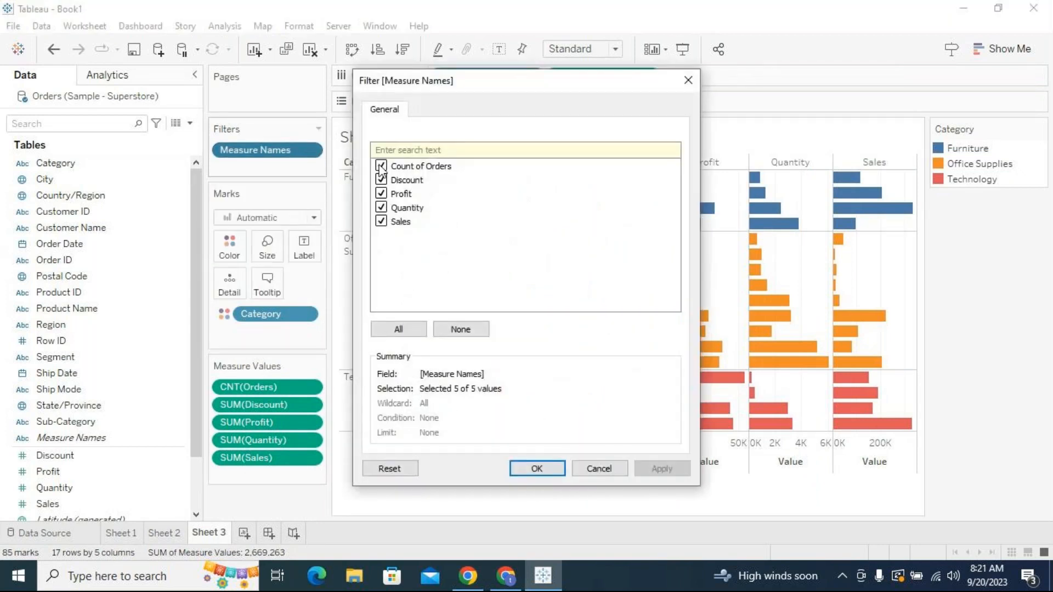
click(381, 165)
click(533, 469)
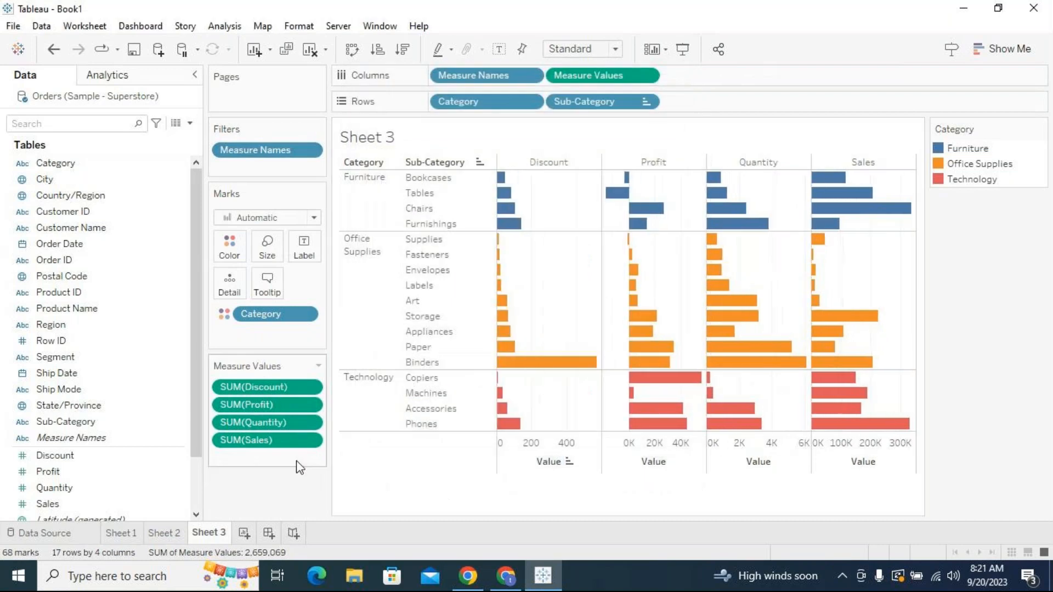
drag(277, 433, 281, 383)
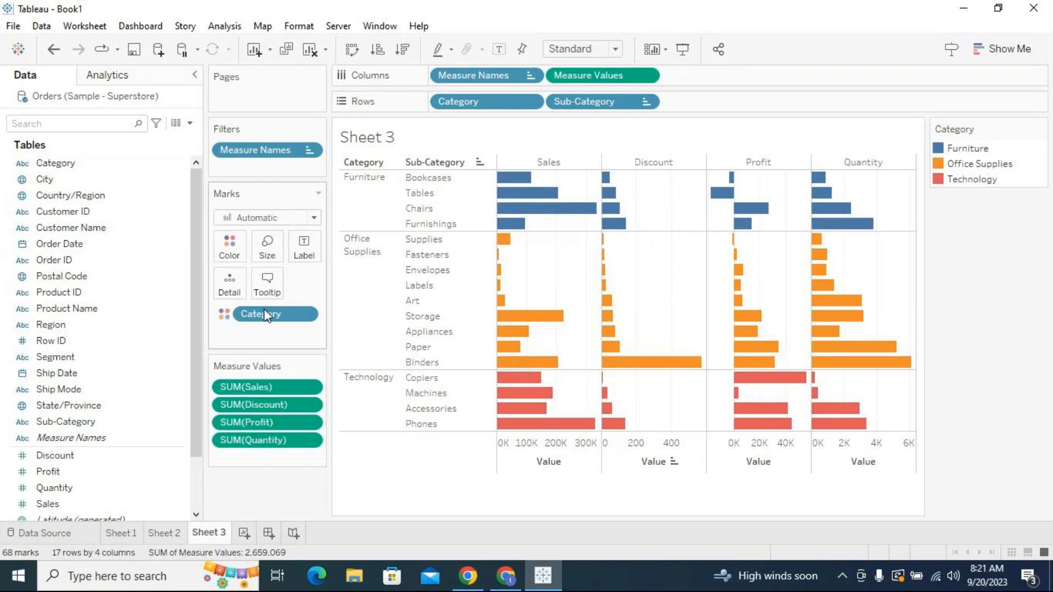
On Sheet 2, remove the Category colouring from the marks of all measures at once
mouse_move(882, 230)
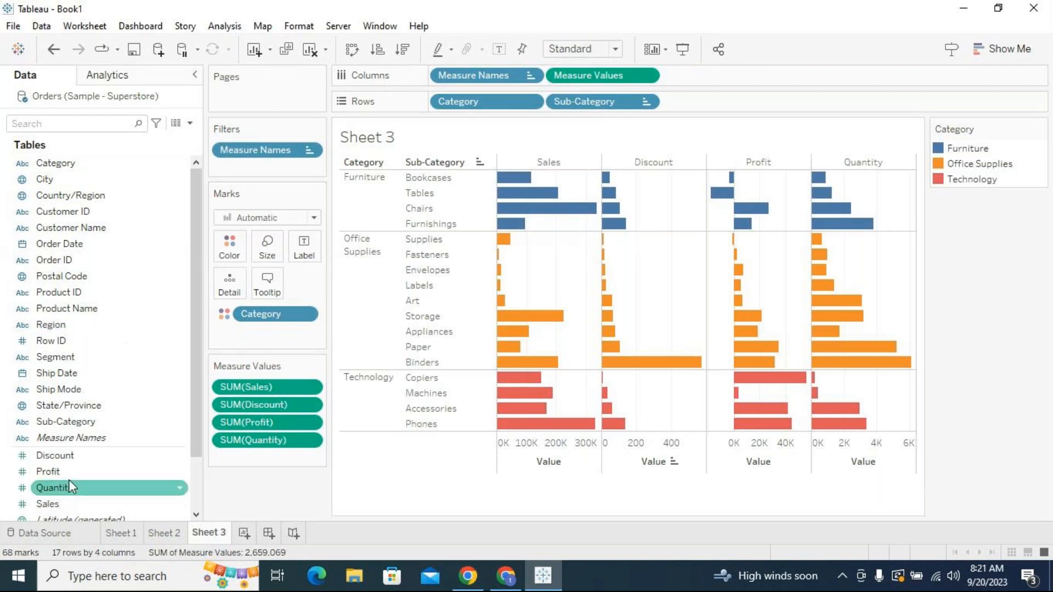
scroll(71, 472, down, 2)
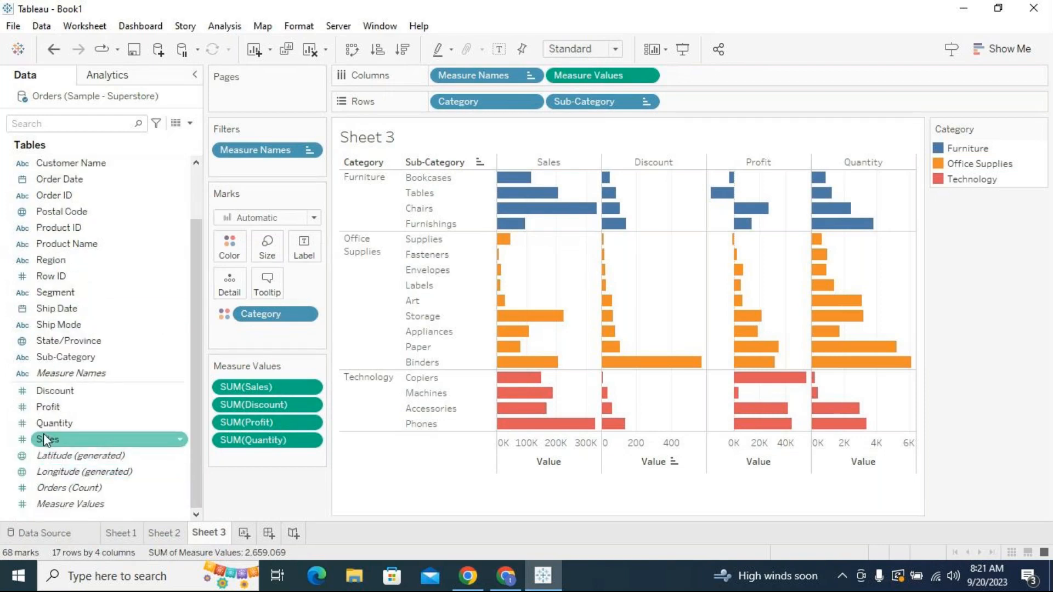
click(184, 535)
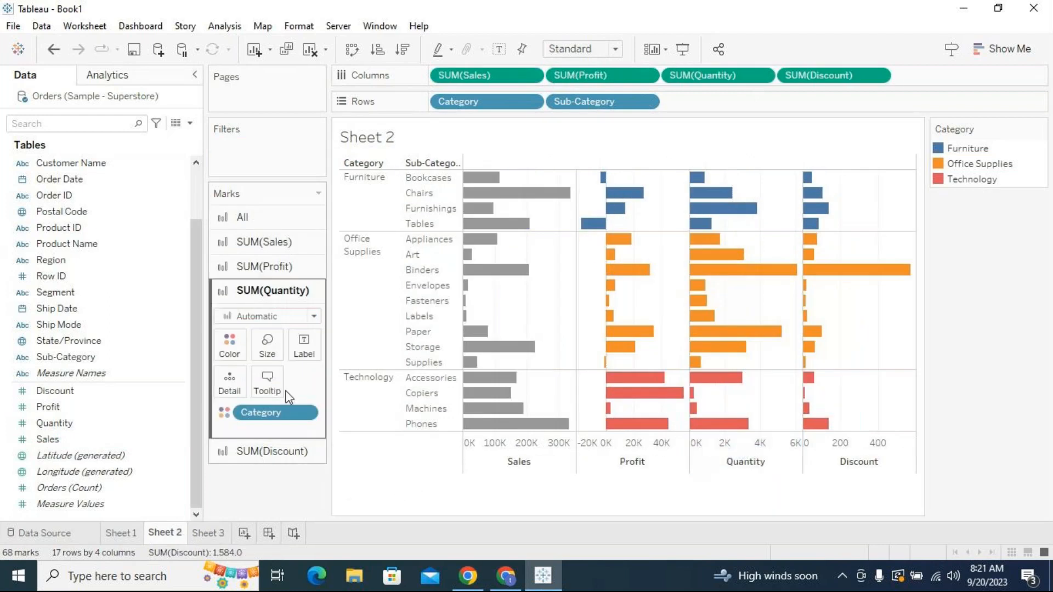
click(274, 243)
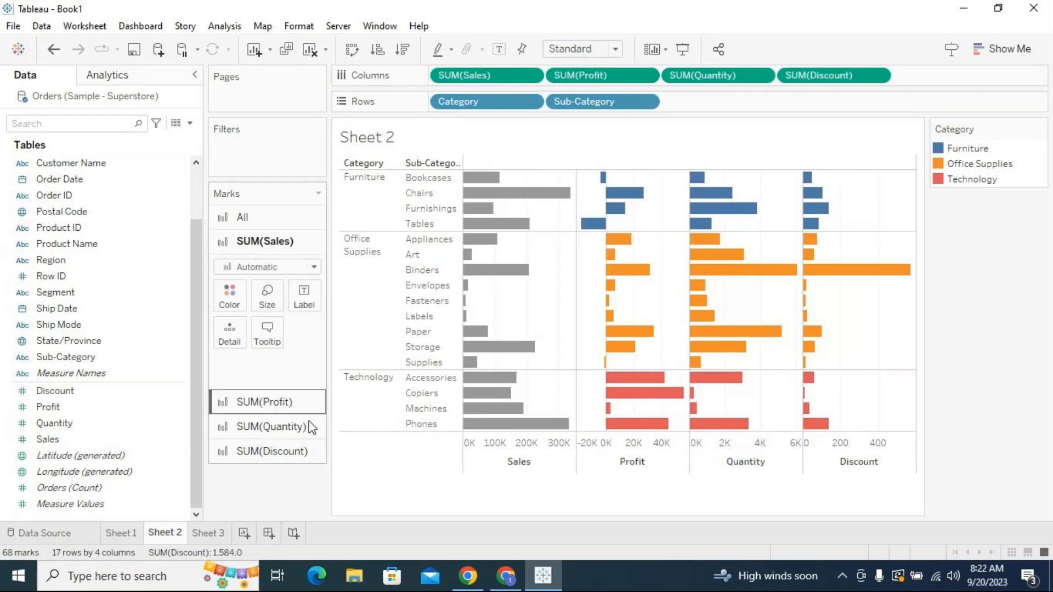
click(285, 240)
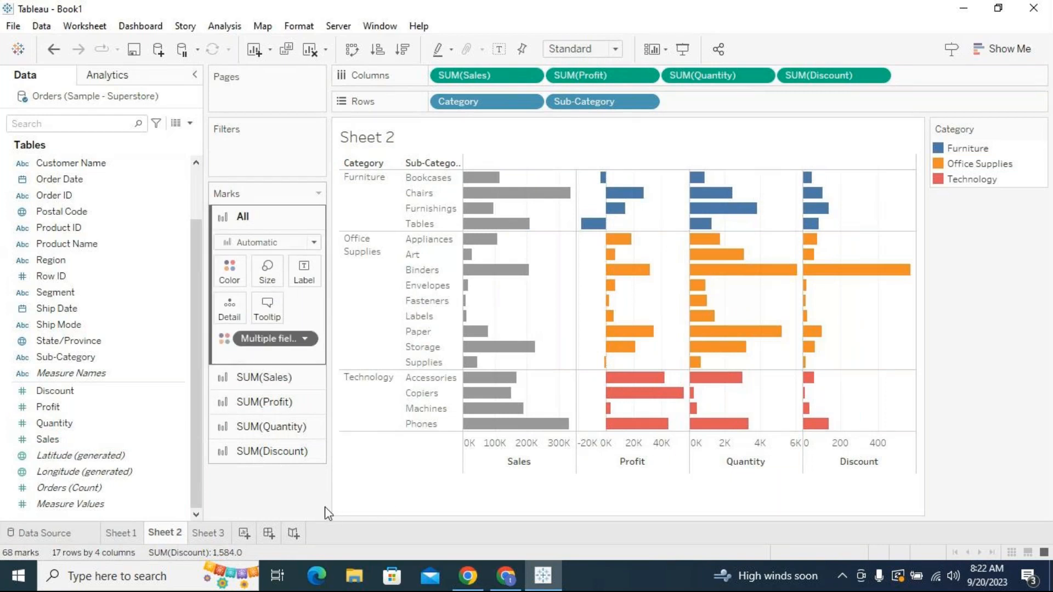
drag(267, 338, 249, 501)
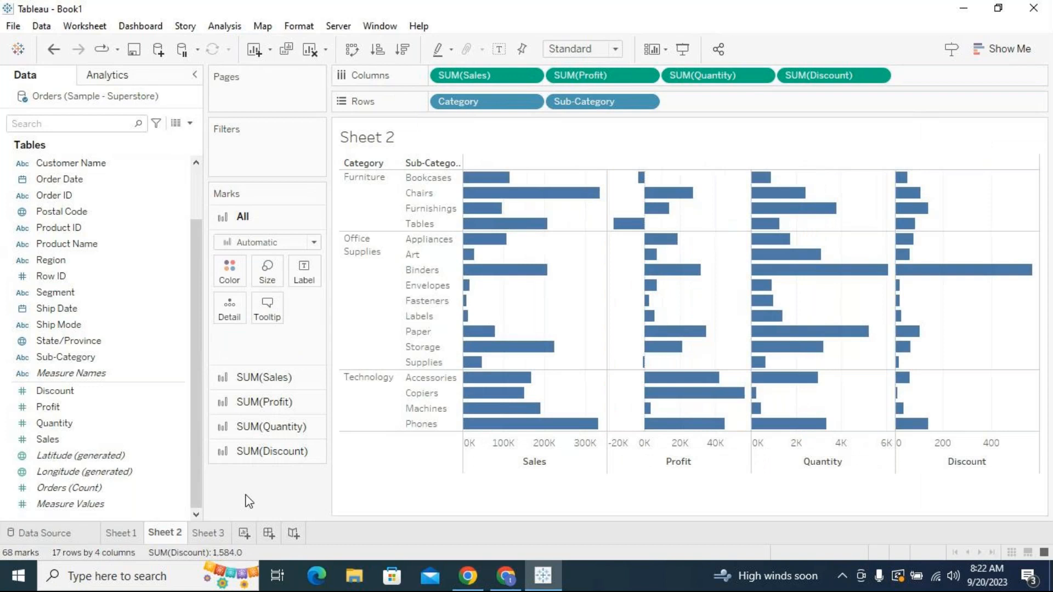
Colour the Sales bars and the Profit bars by Category, each through its own measure's marks
click(245, 379)
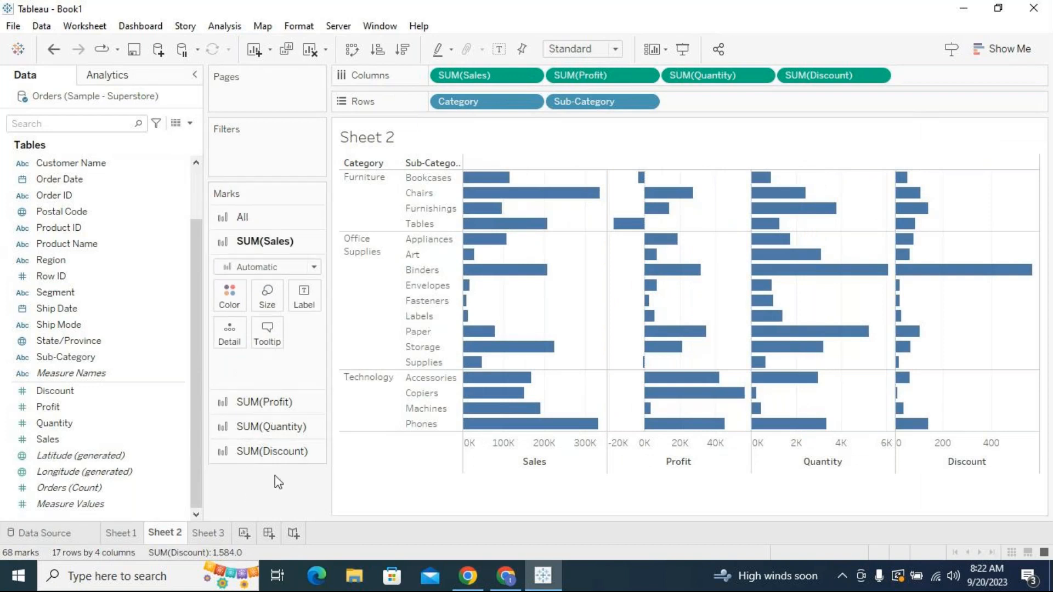
scroll(197, 203, up, 2)
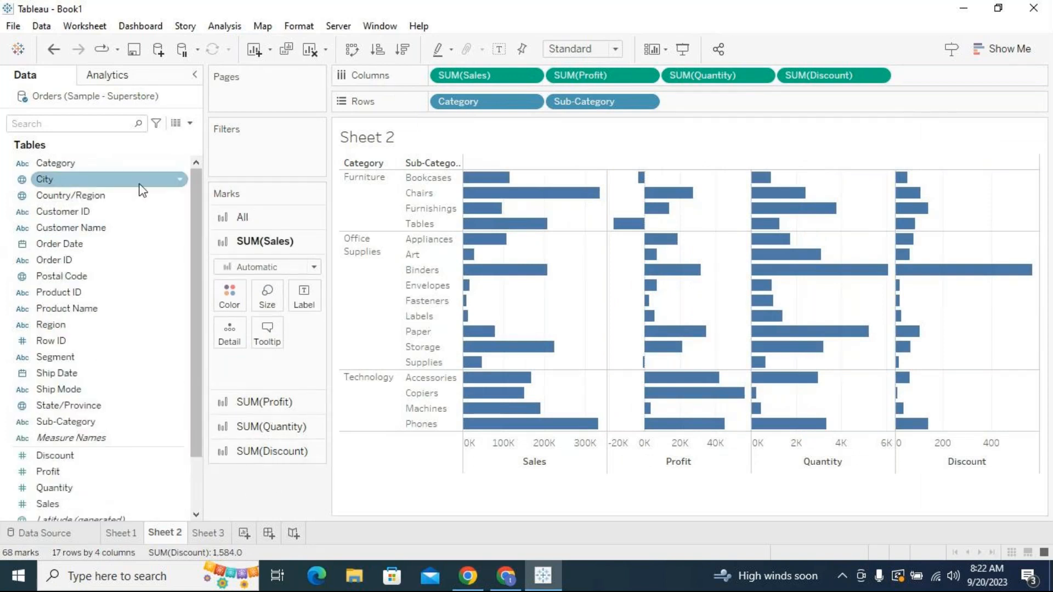
drag(124, 174, 224, 288)
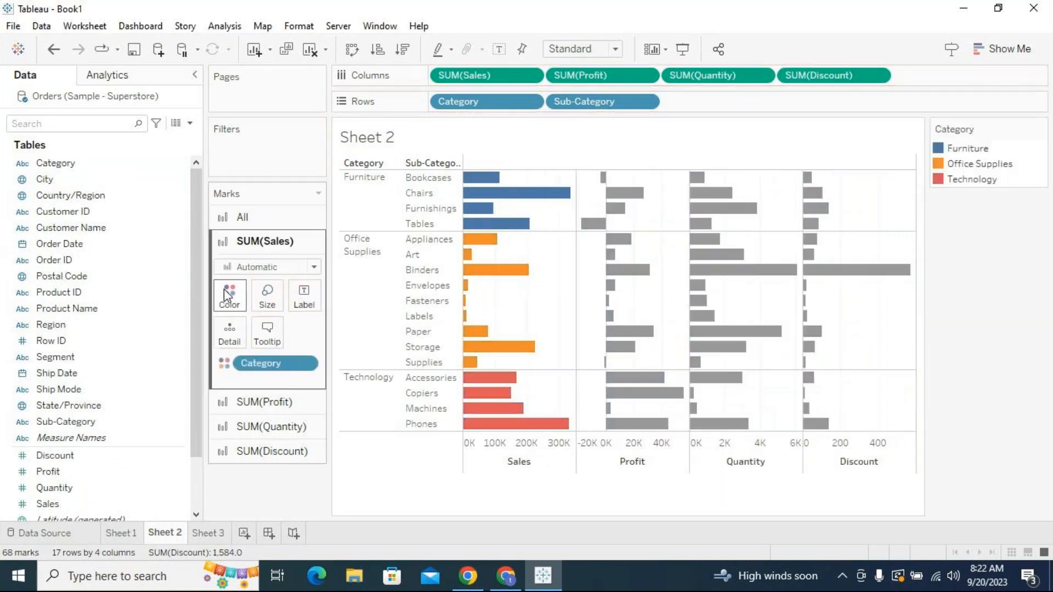
click(244, 403)
drag(110, 162, 229, 317)
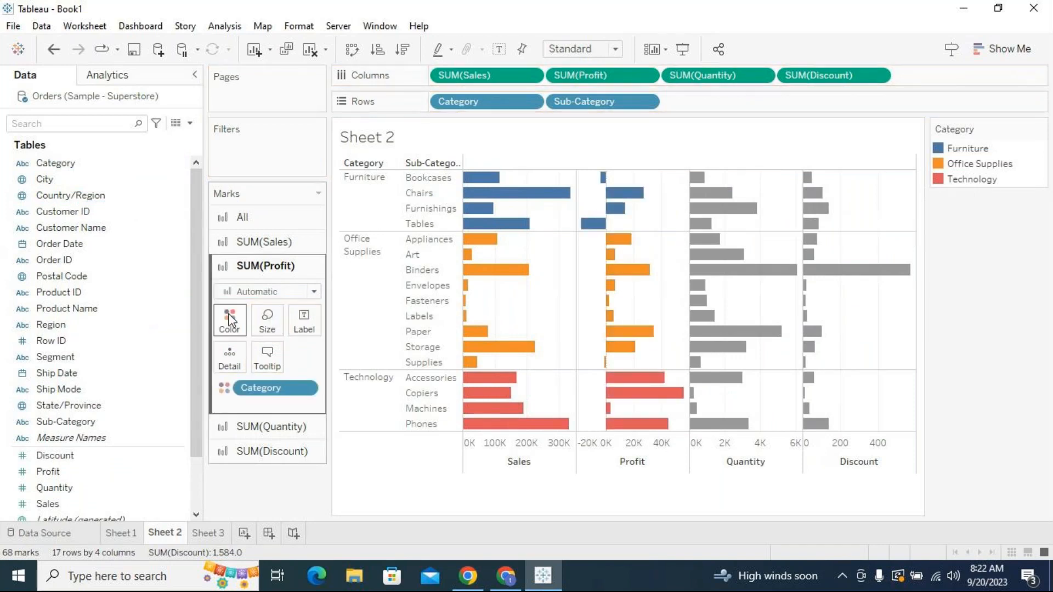
click(305, 389)
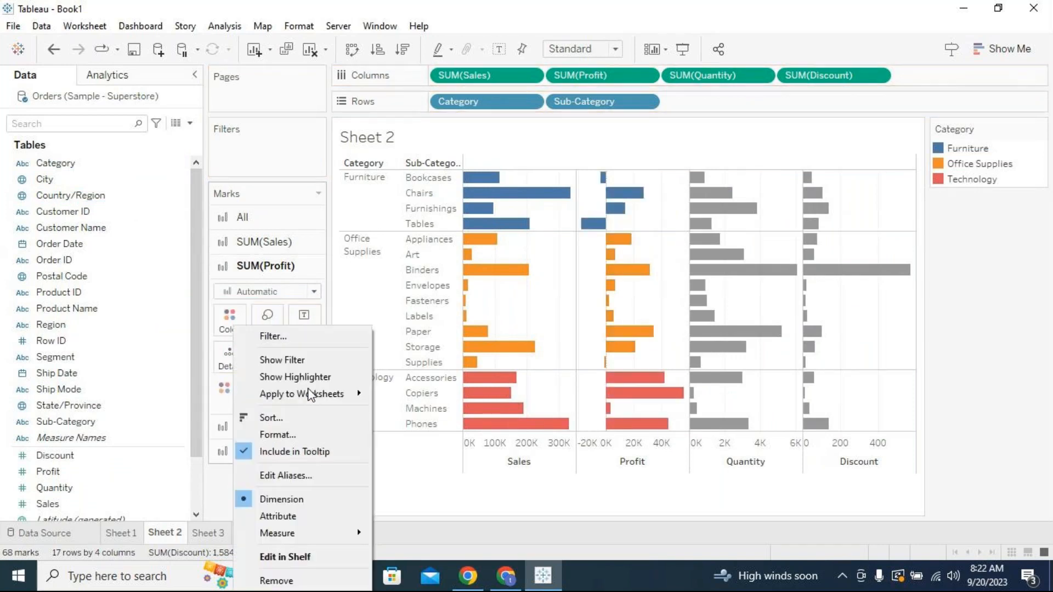
click(273, 336)
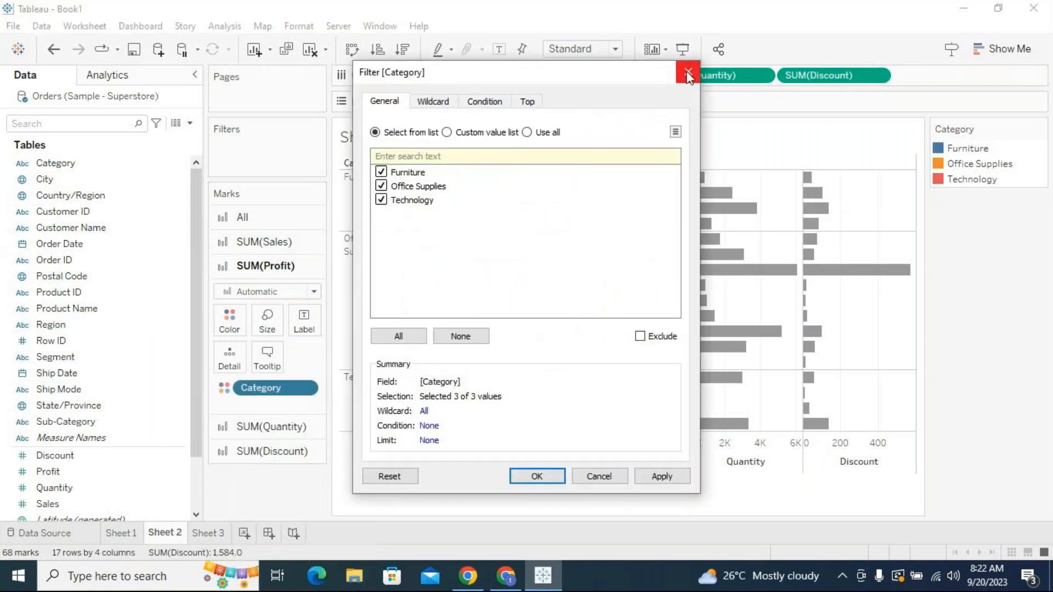
click(689, 76)
Edit the Category colours from the Profit marks and apply yellow to Furniture
click(235, 326)
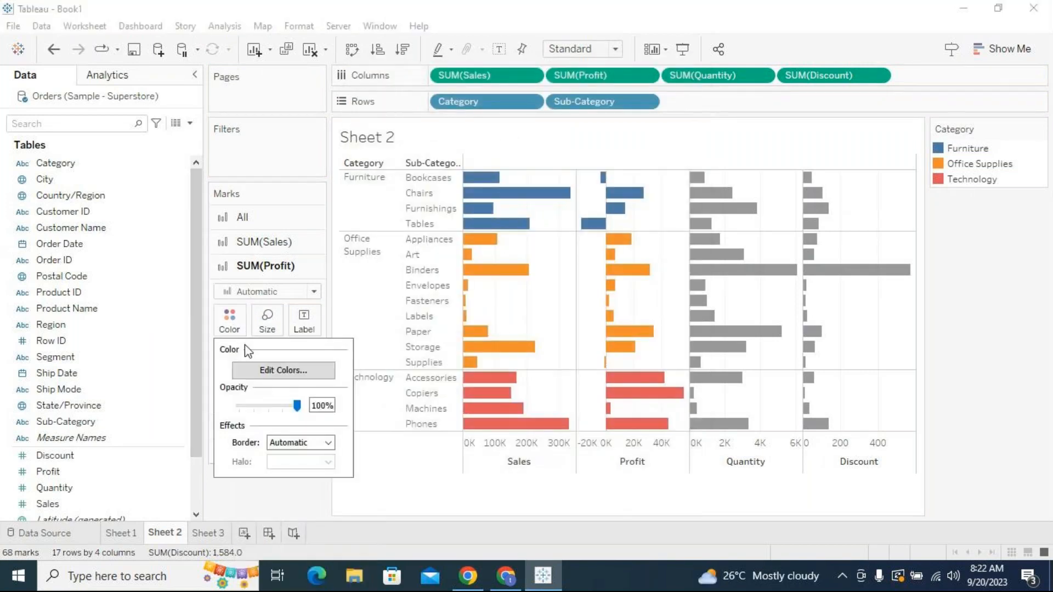
click(313, 374)
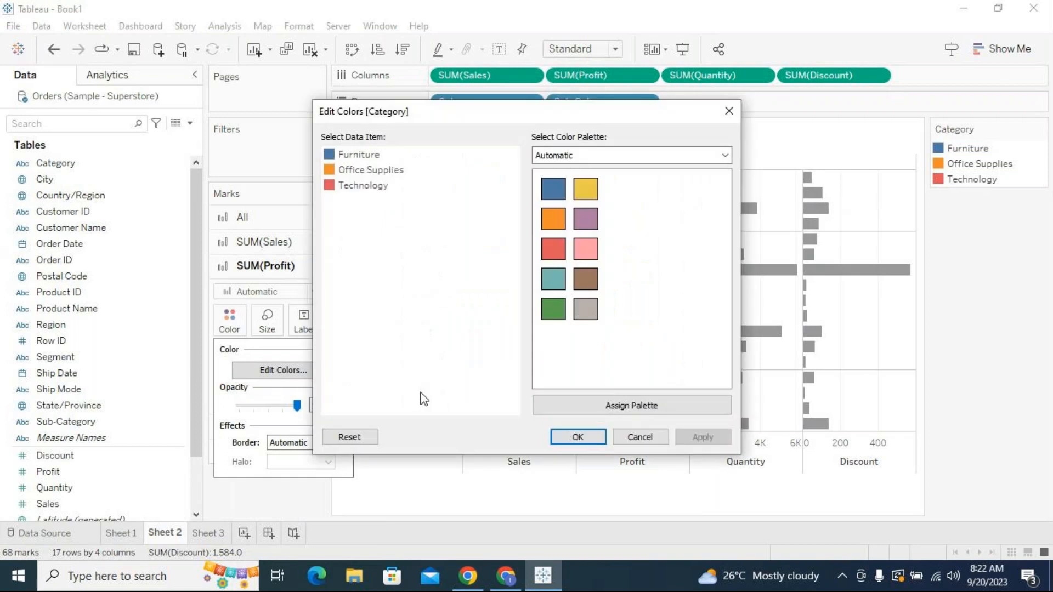
click(369, 156)
click(596, 196)
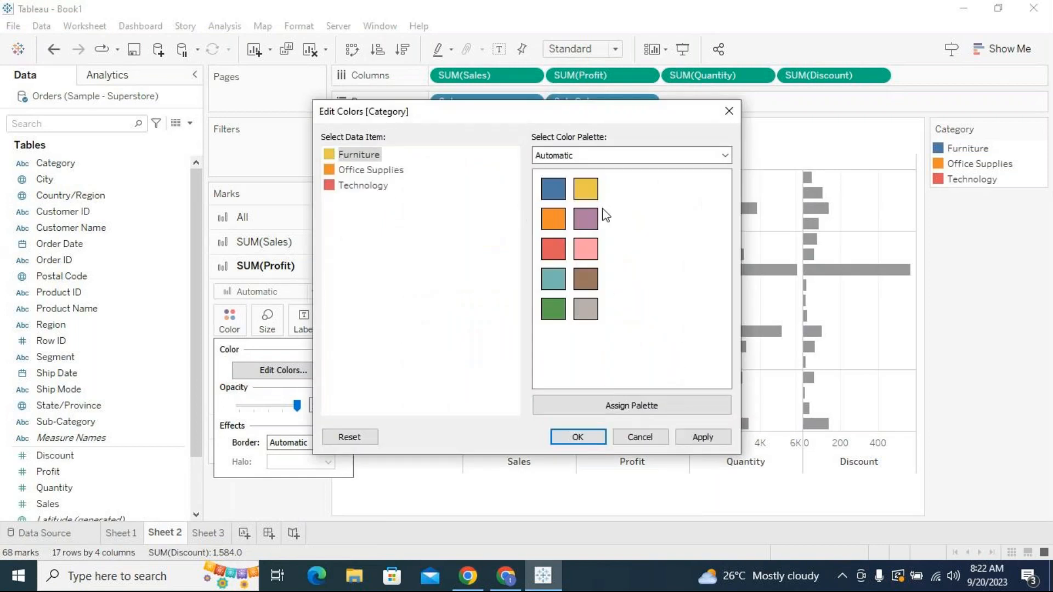
click(700, 439)
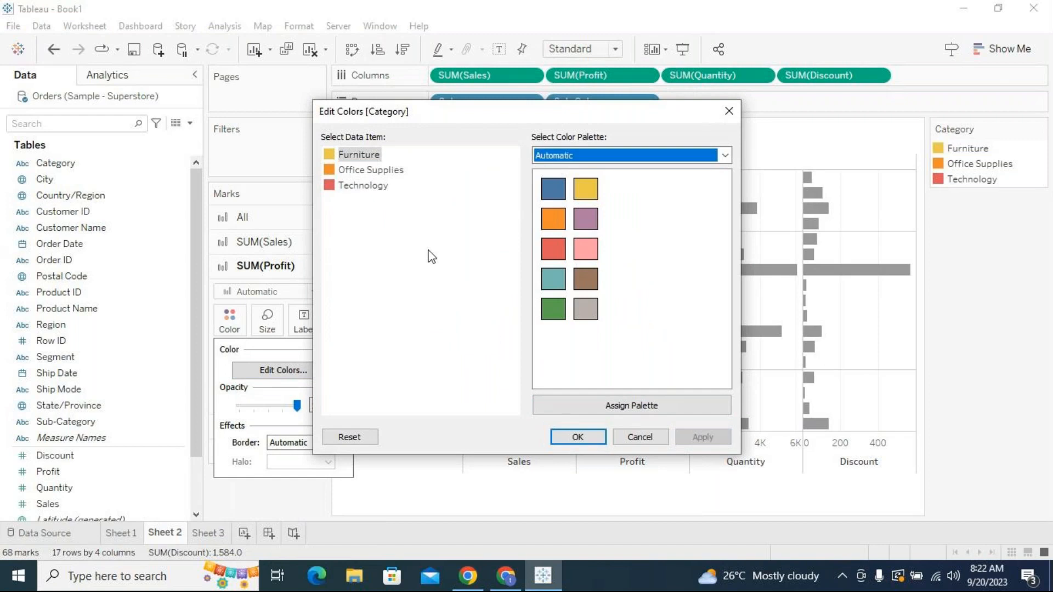
Assign pink to Office Supplies and blue to Technology in the Category colours, and confirm the colour edits
click(385, 171)
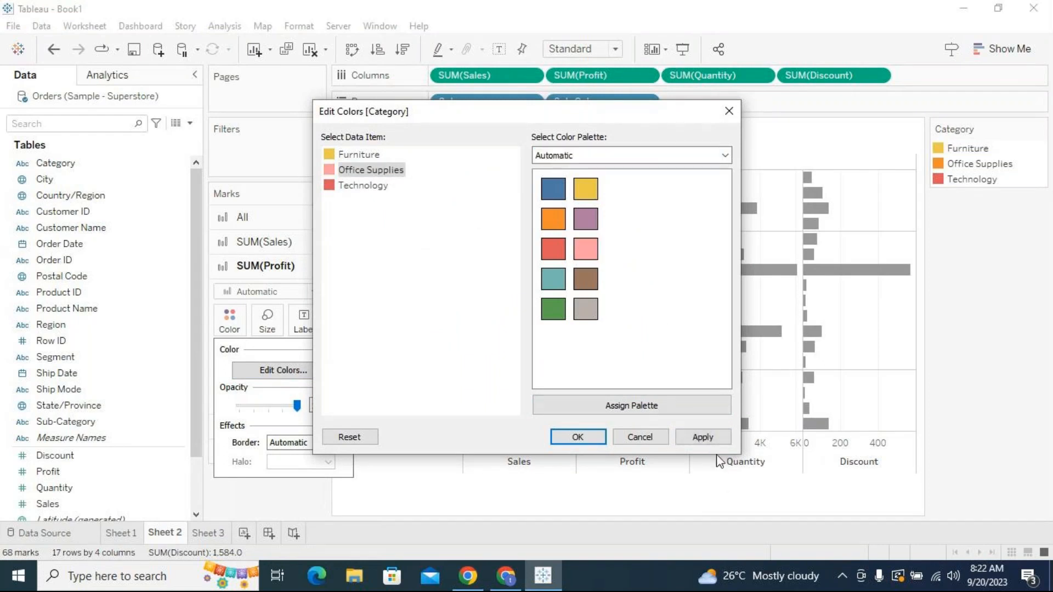
click(701, 437)
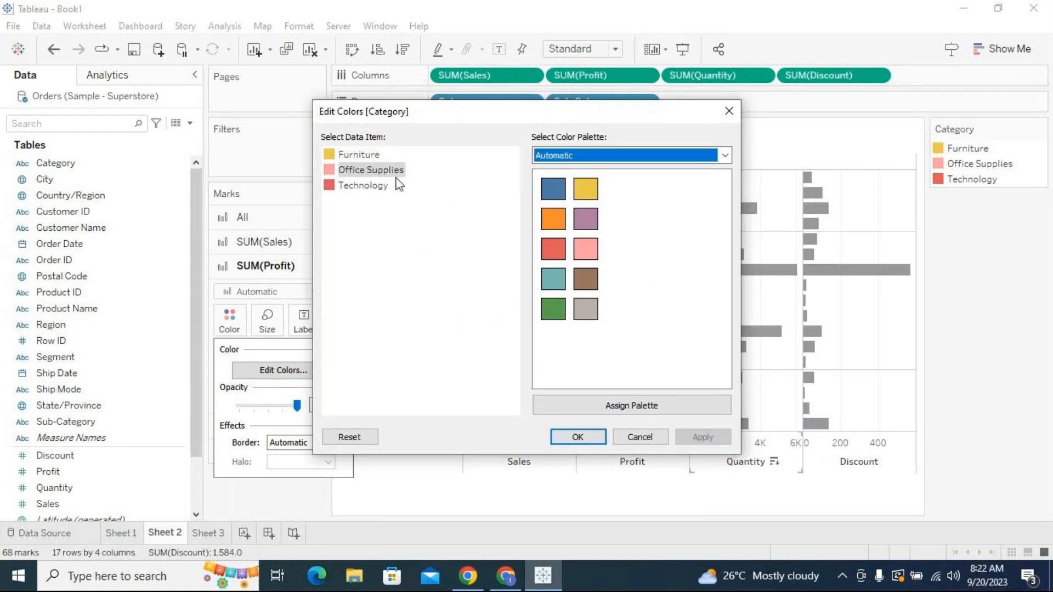
click(445, 190)
click(589, 245)
click(701, 437)
click(346, 187)
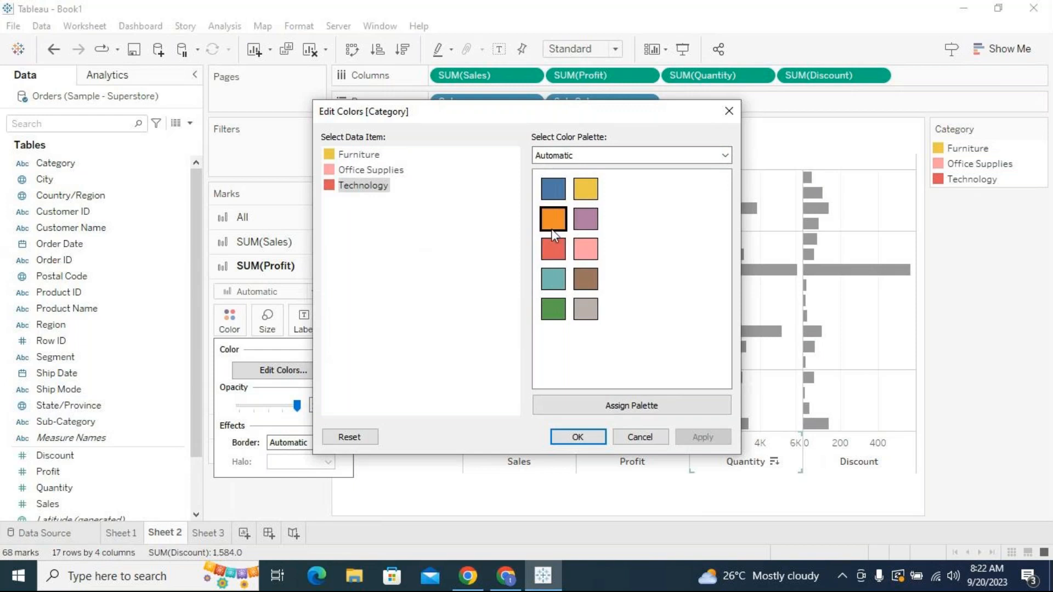
click(554, 189)
click(704, 438)
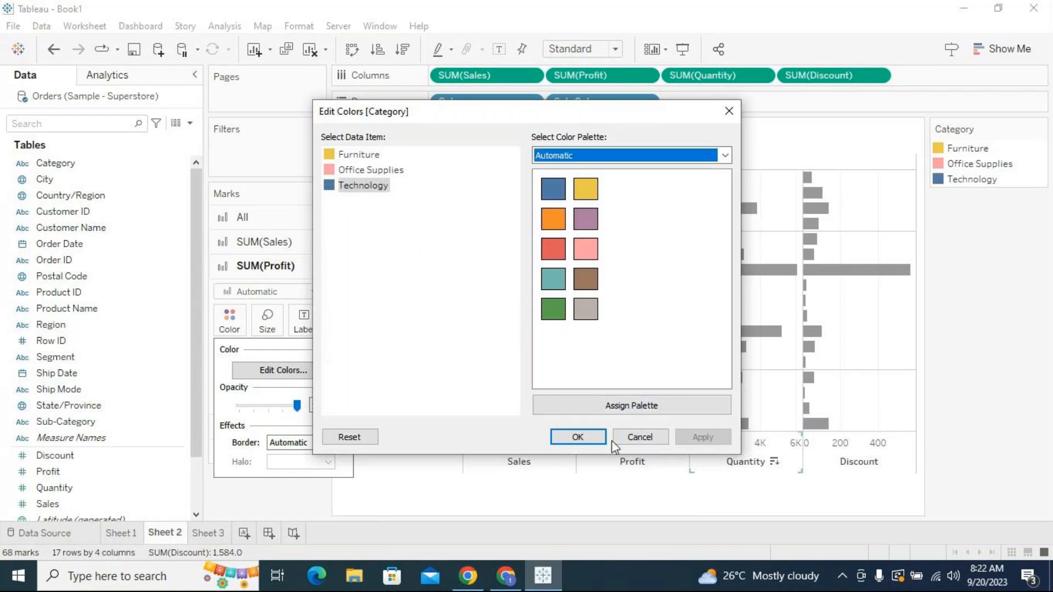
click(576, 437)
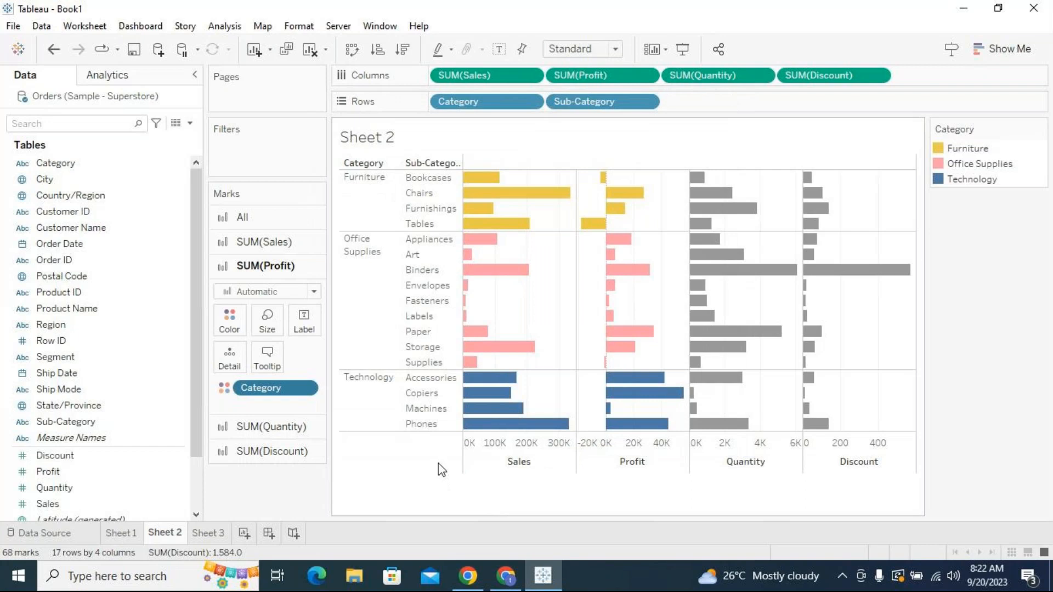
Remove the Category colouring from the marks of all measures at once
mouse_move(610, 403)
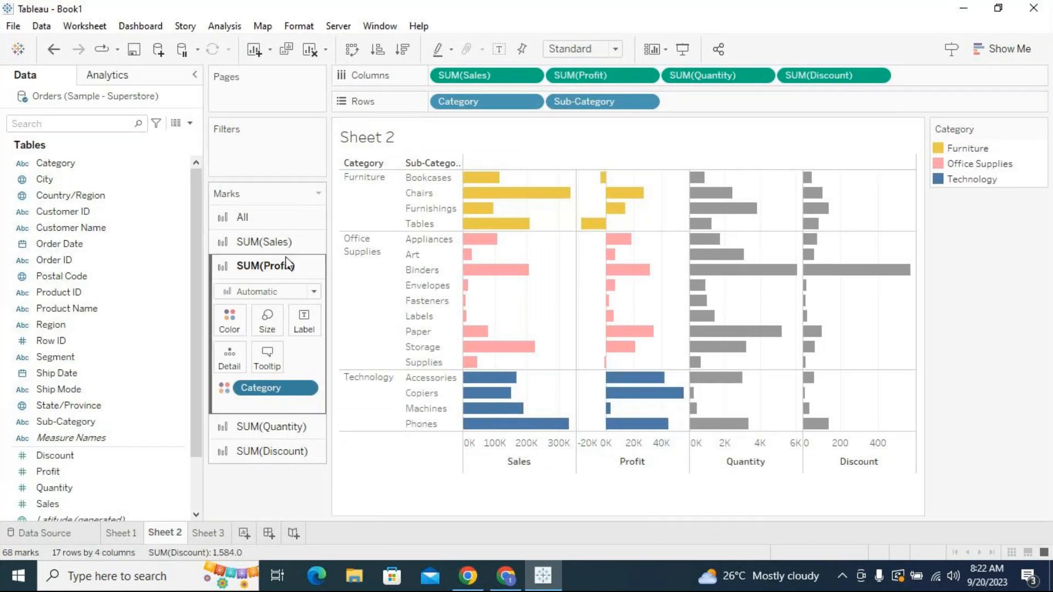
click(242, 217)
drag(286, 335, 292, 489)
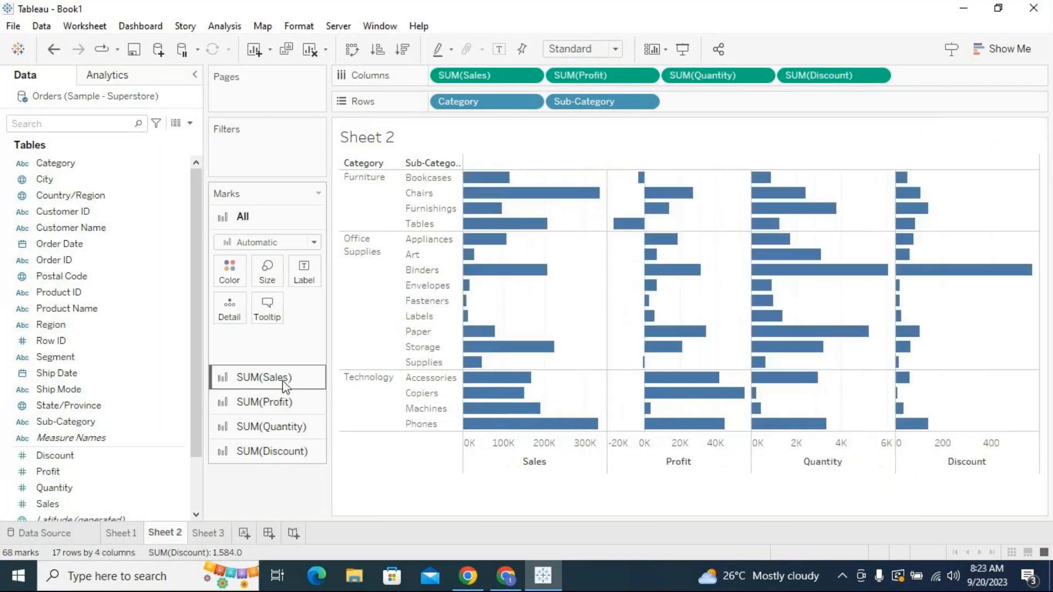
Colour the Sales and Profit bars by Category through each measure's own marks, and hide the Category colour legend
click(282, 383)
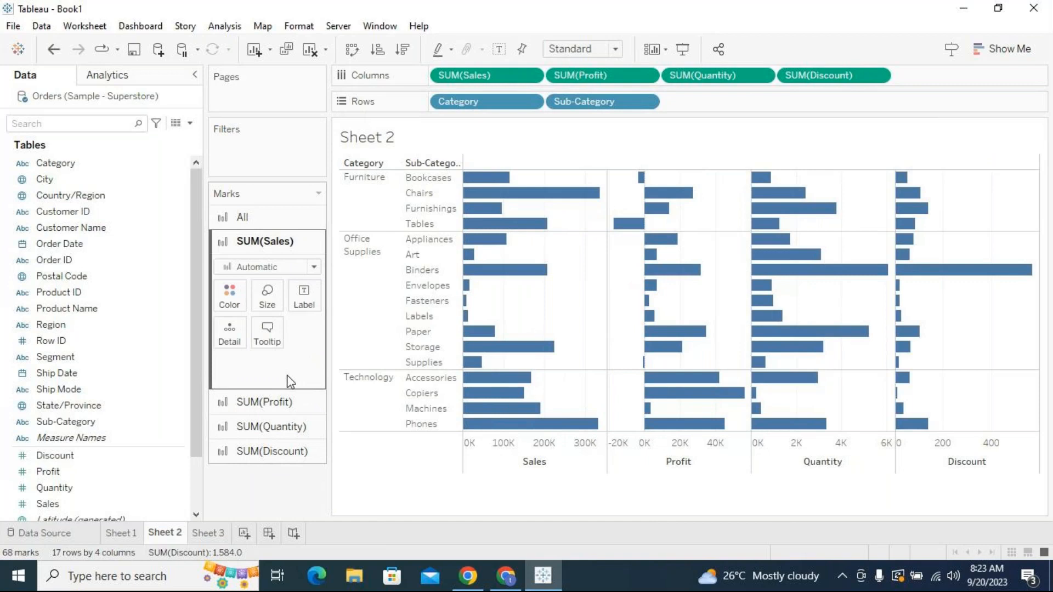
drag(55, 162, 225, 293)
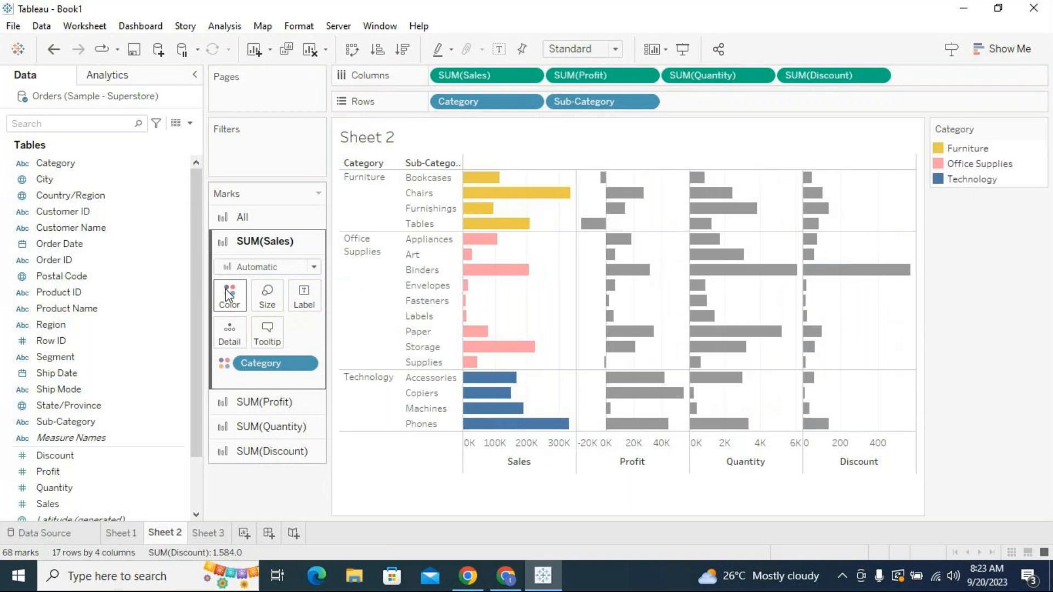
click(261, 403)
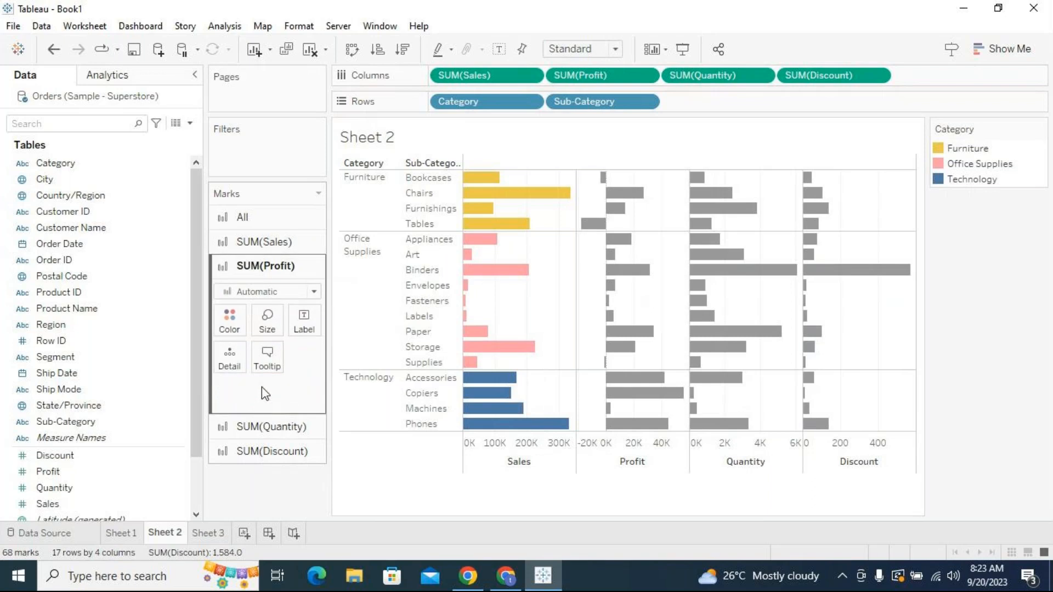
drag(83, 164, 225, 312)
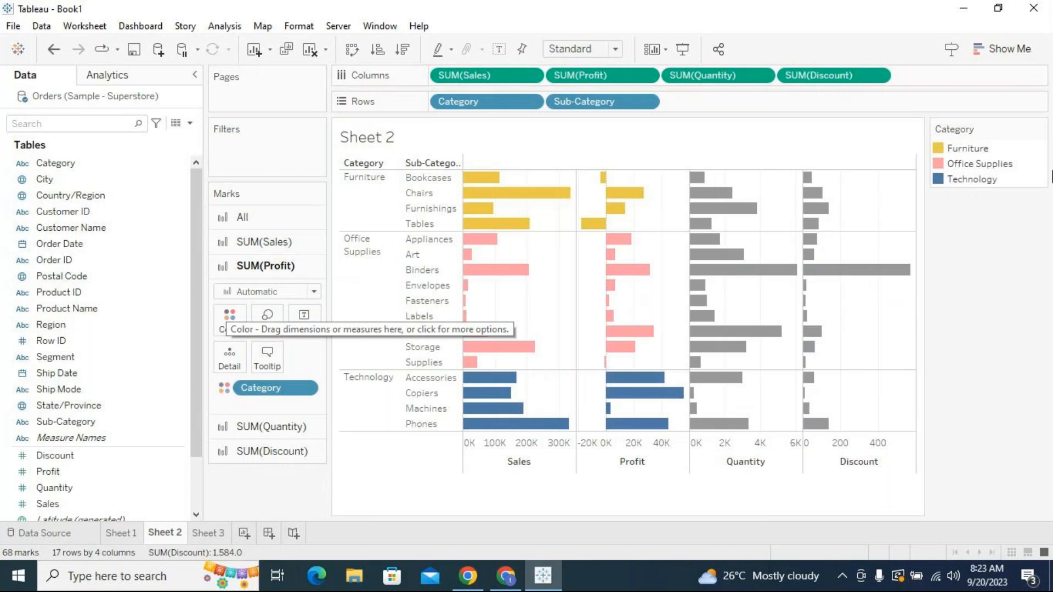
click(1040, 129)
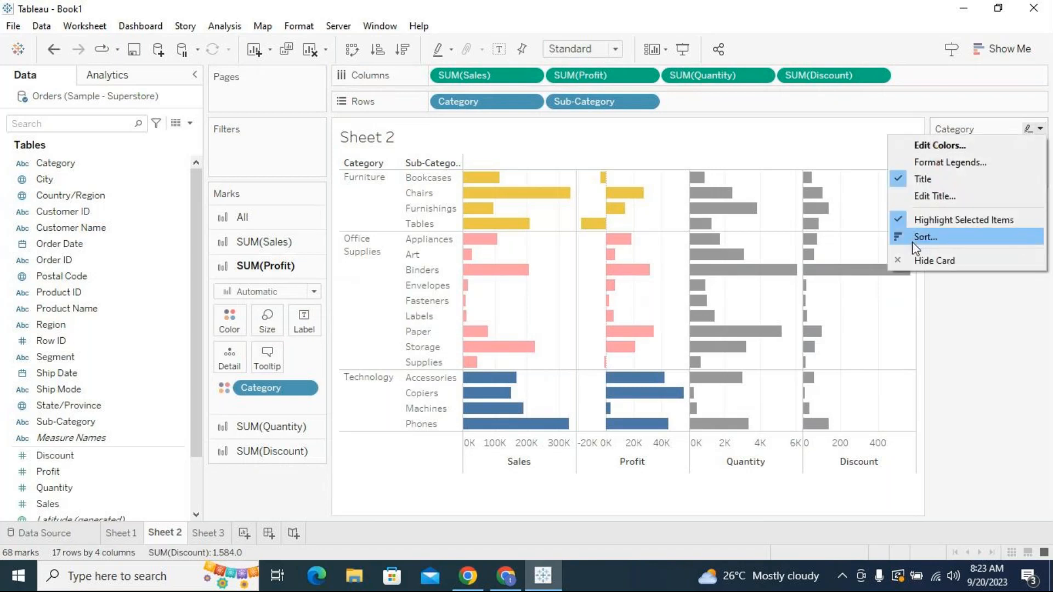
click(916, 261)
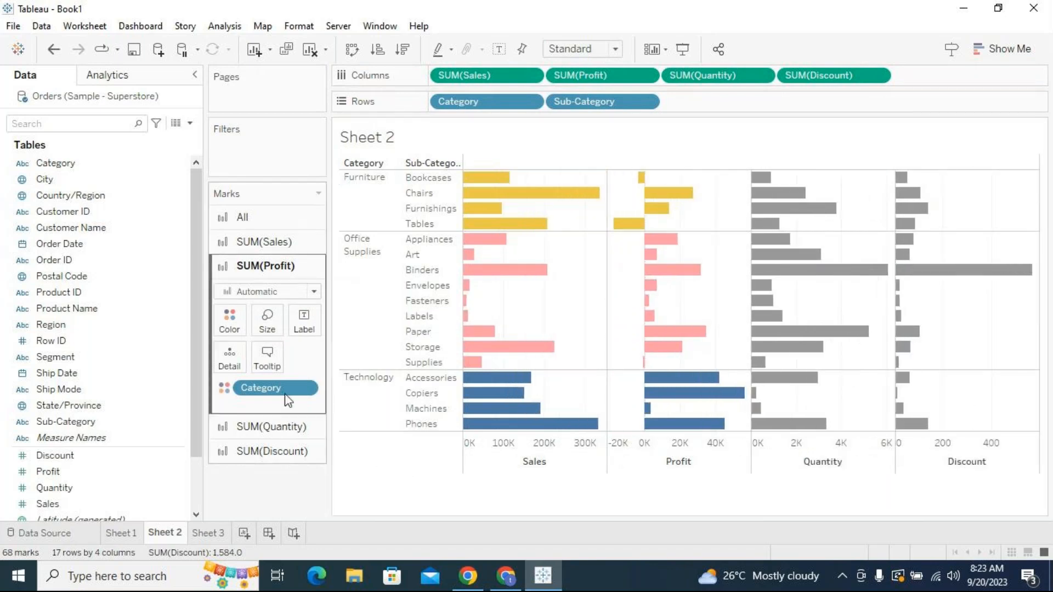
Edit the Category colours from the Sales marks, assigning pink to Furniture and orange to Office Supplies
click(230, 321)
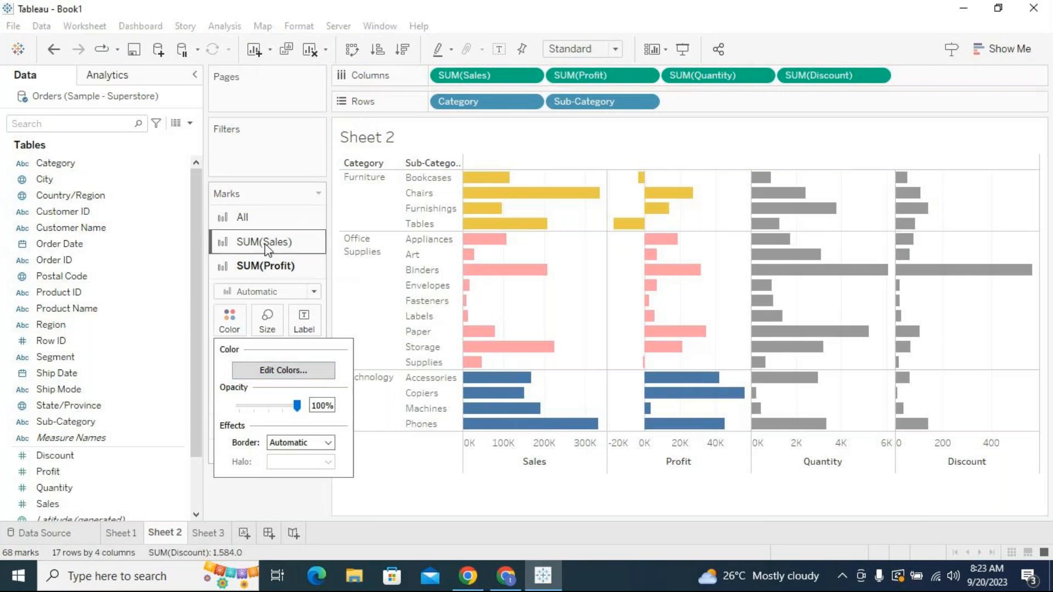
click(267, 248)
click(230, 299)
click(310, 347)
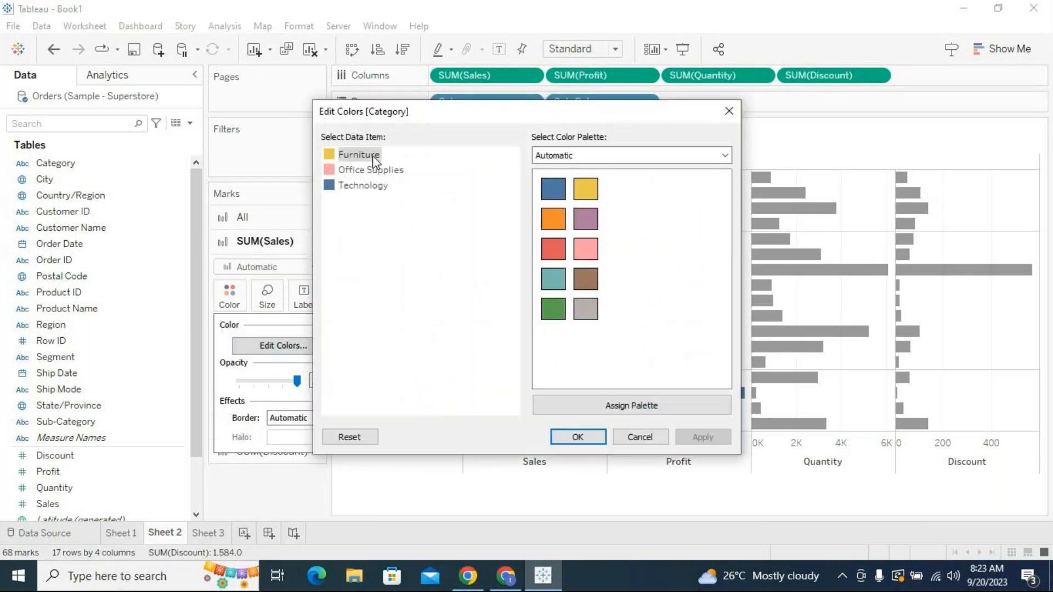
click(585, 249)
click(712, 439)
click(384, 171)
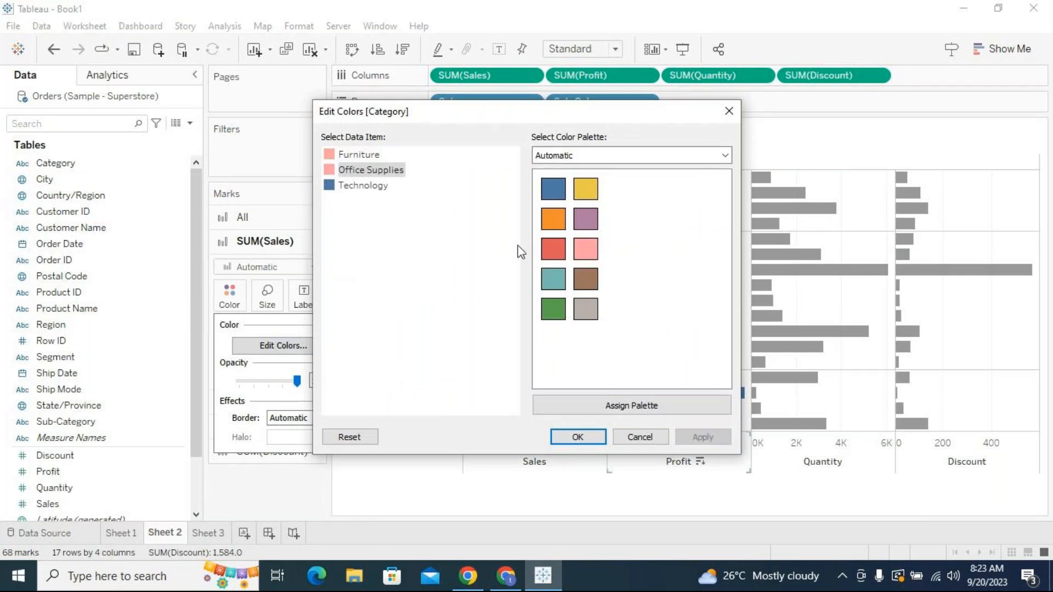
click(566, 222)
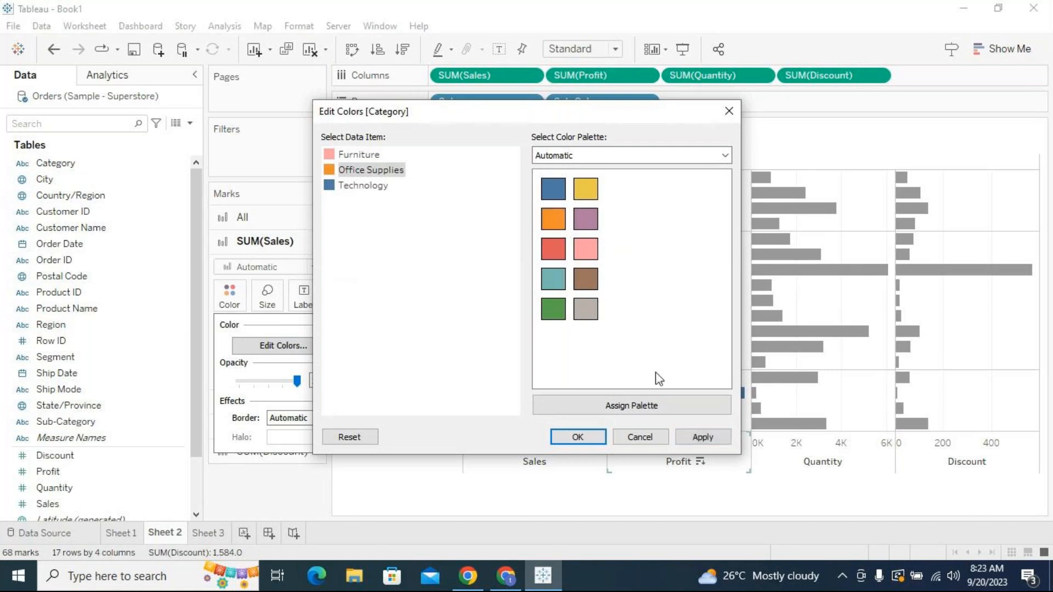
click(699, 437)
click(576, 442)
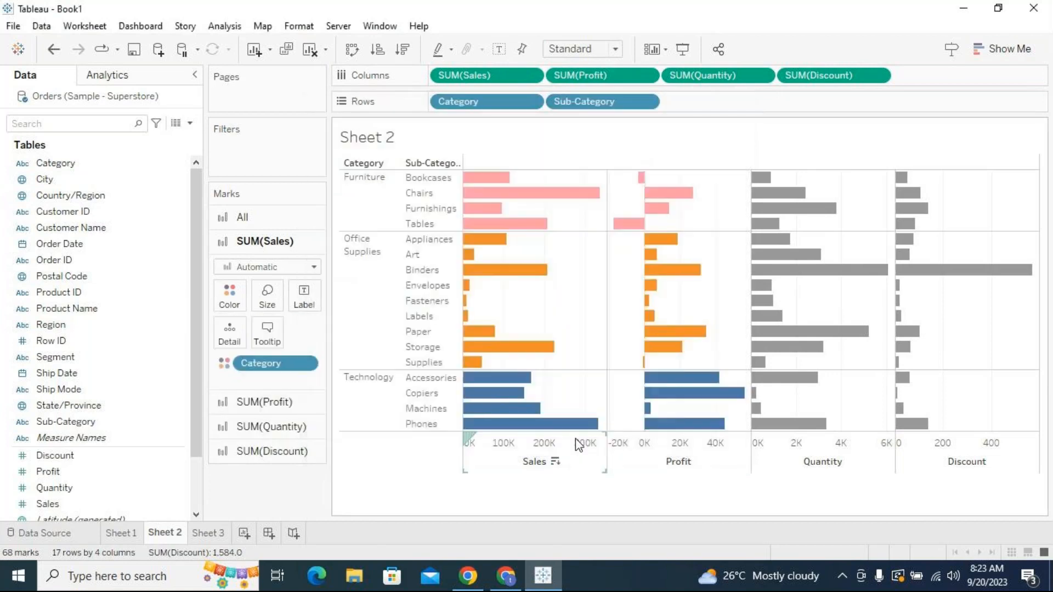
Compare the field used for colour on the Sales marks with the one on the Profit marks
click(265, 402)
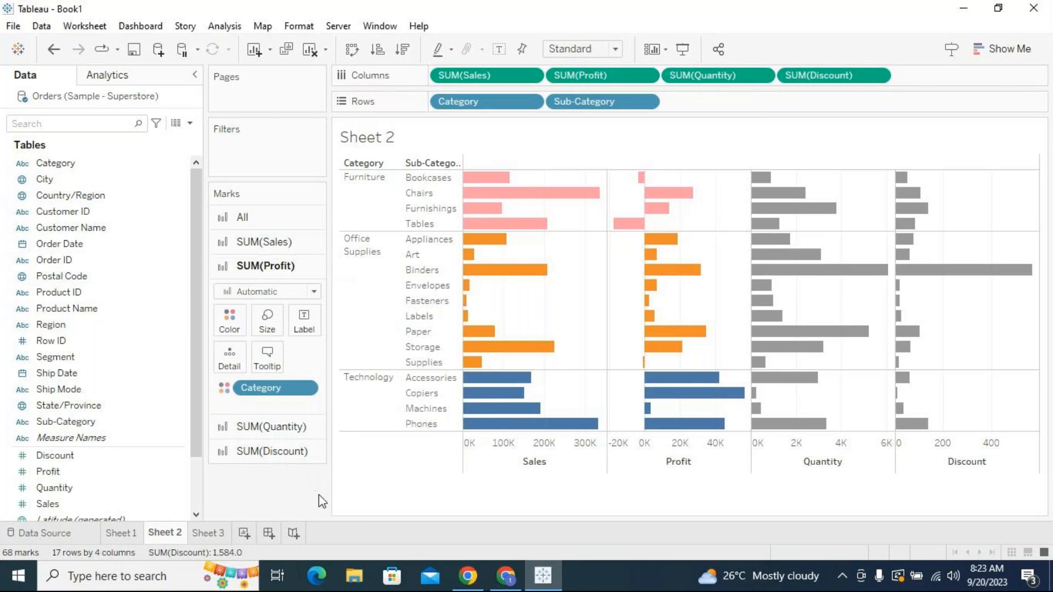
click(252, 246)
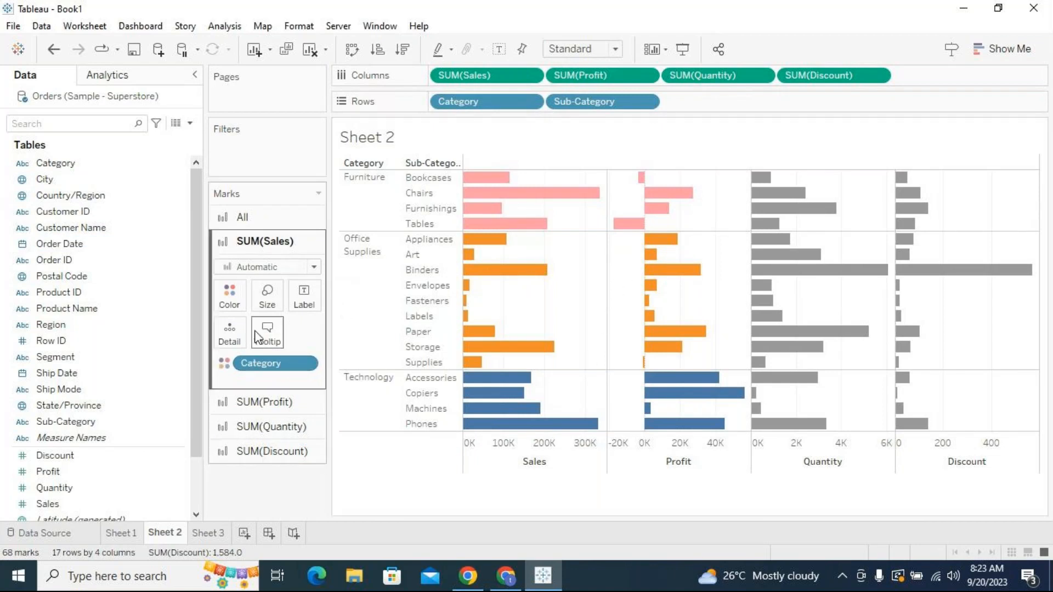
click(255, 402)
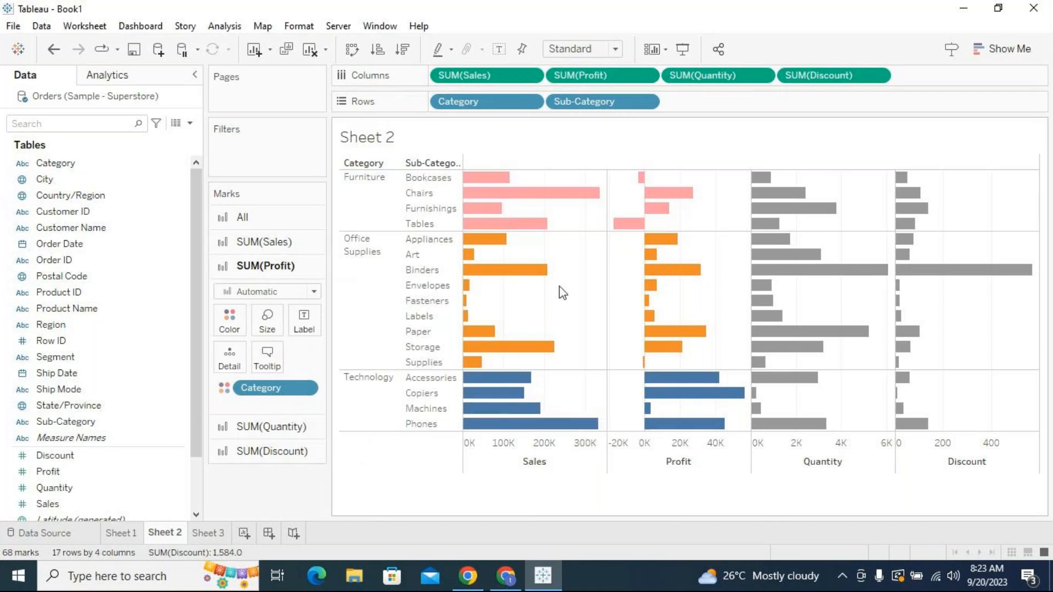
click(264, 242)
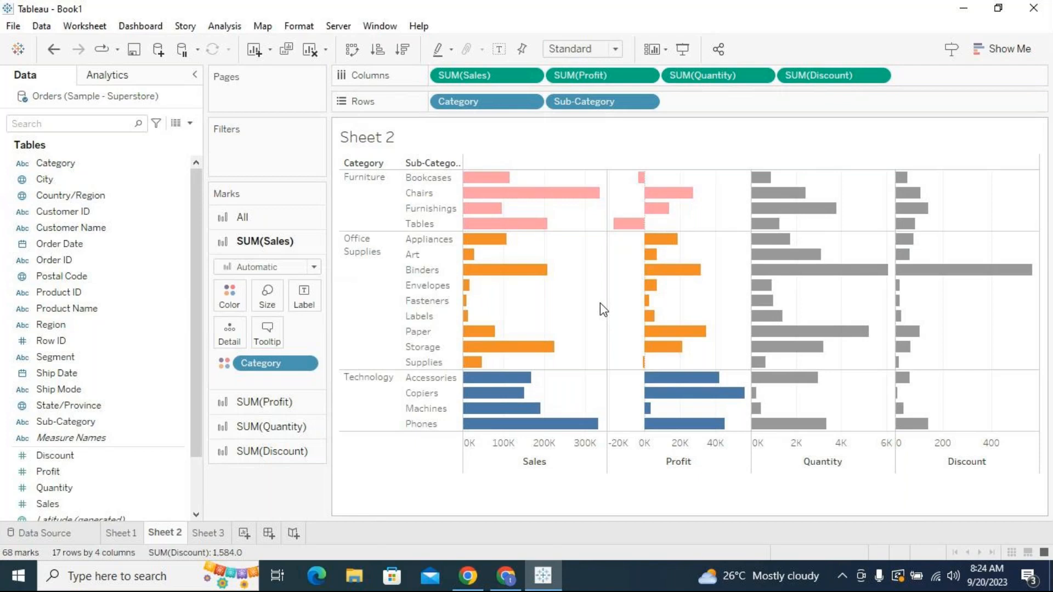
click(263, 402)
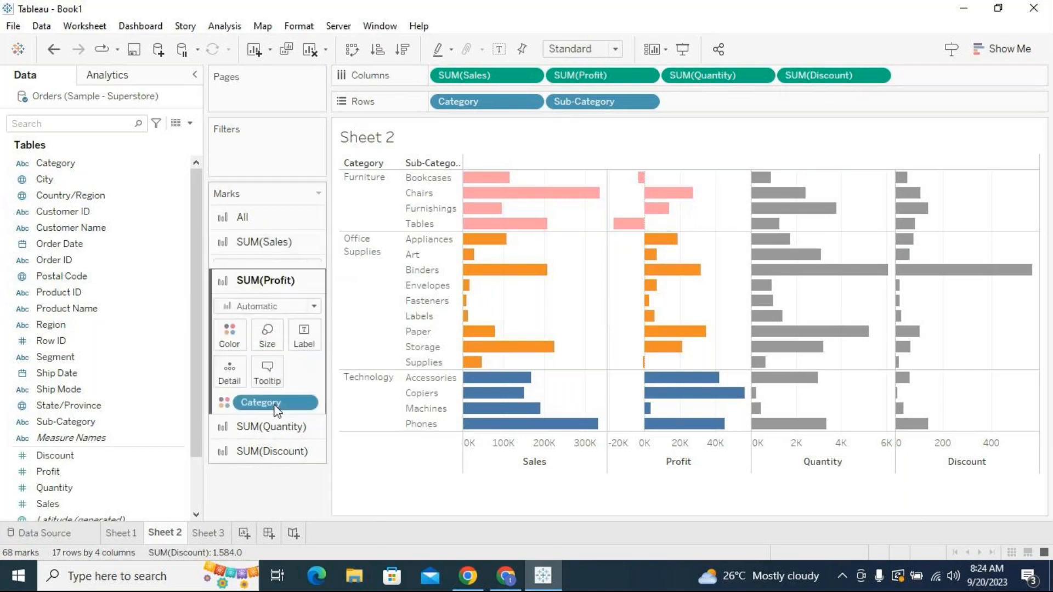
click(266, 241)
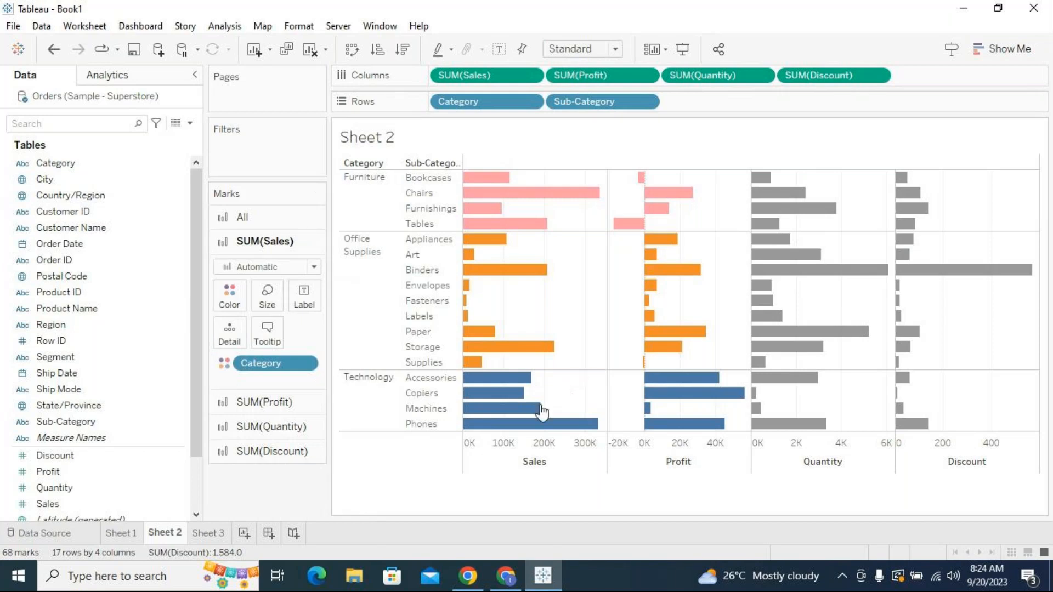
mouse_move(642, 412)
Colour the Quantity bars by Sub-Category through the Quantity measure's own marks
click(266, 427)
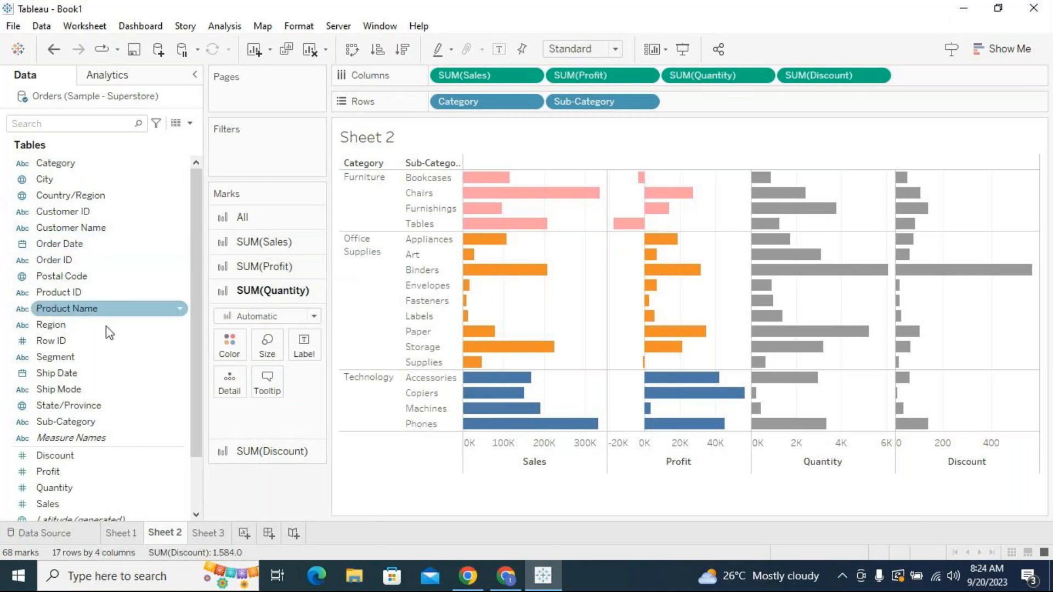
drag(82, 424, 232, 345)
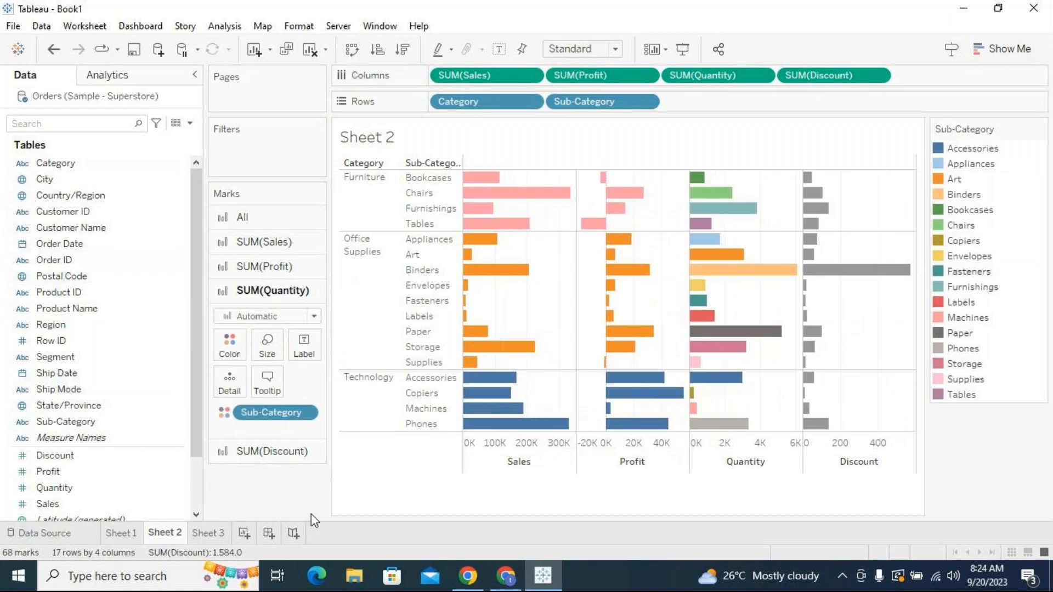
Compare the colour fields on the Sales, Profit and Quantity marks, and examine how the Quantity bars are coloured by Sub-Category
click(250, 267)
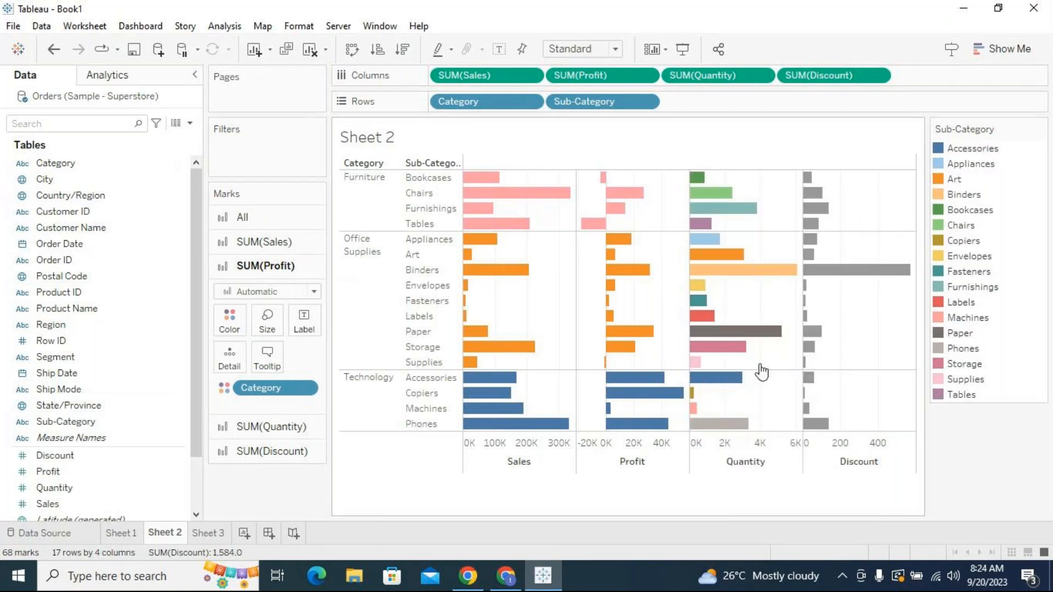
click(718, 464)
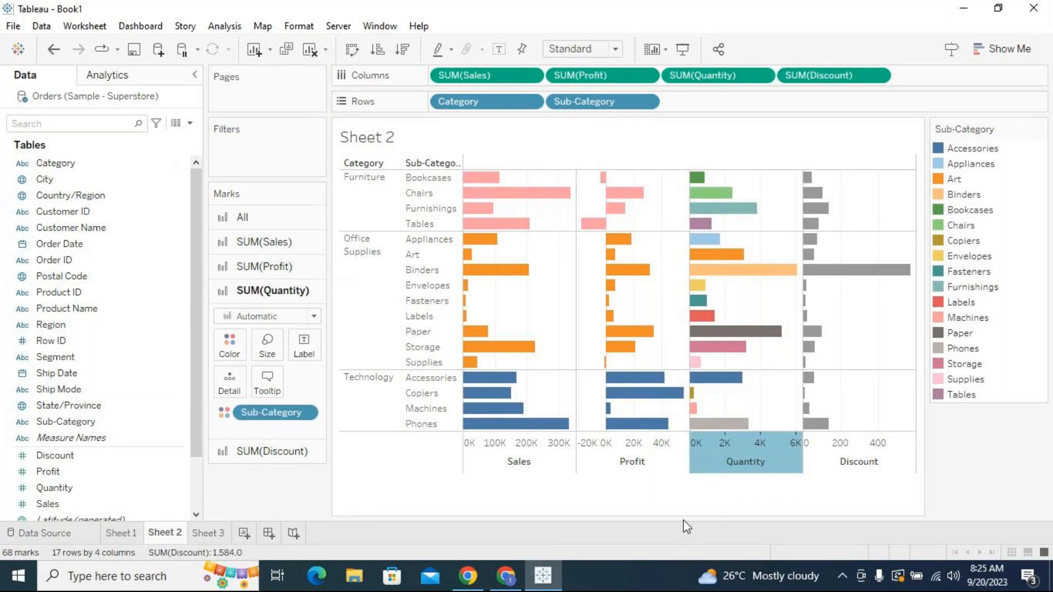
click(664, 296)
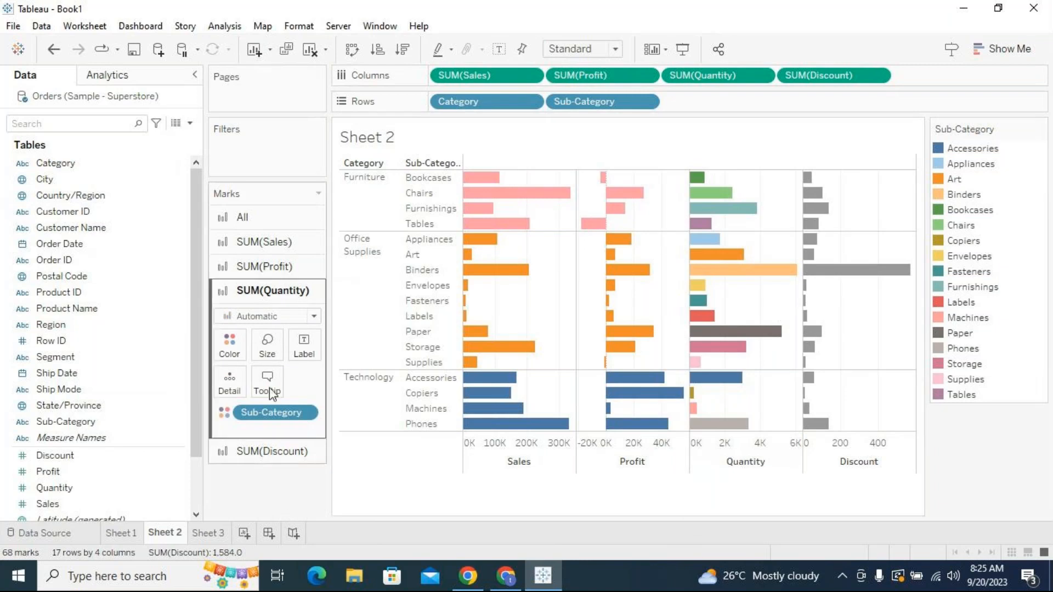
click(268, 266)
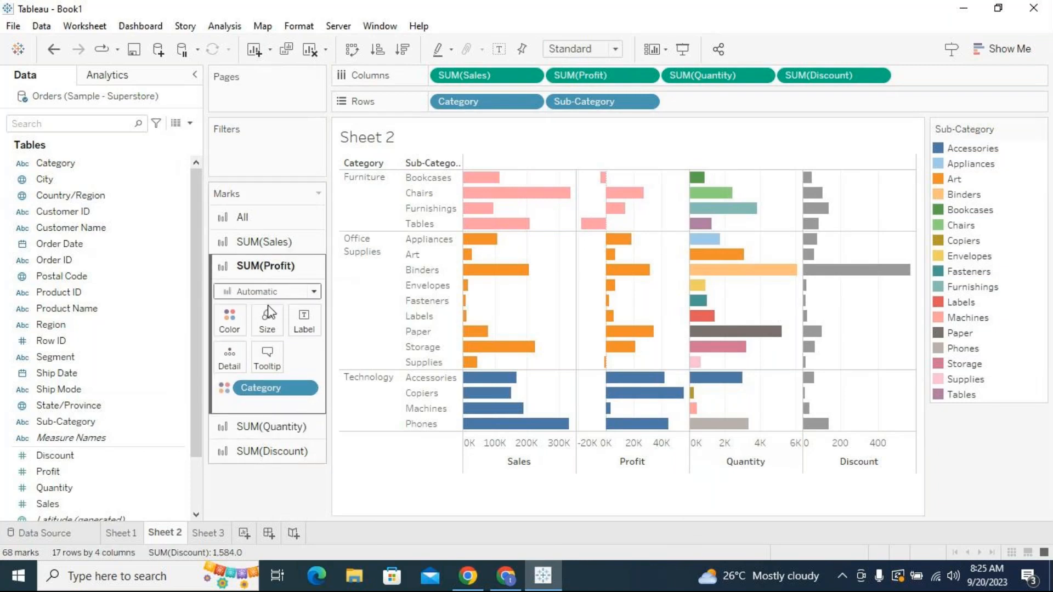
click(251, 240)
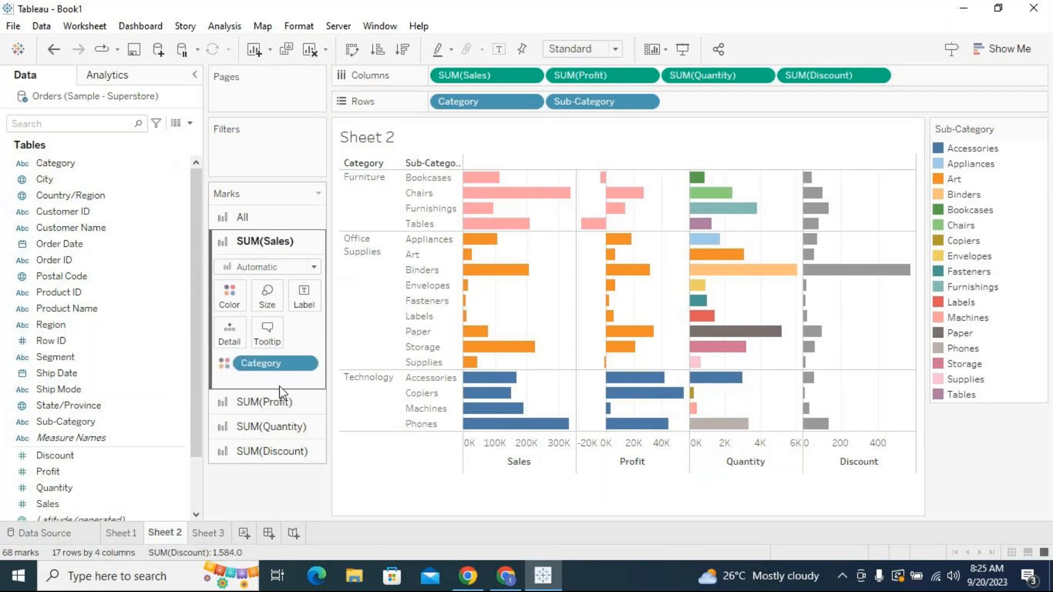
click(265, 402)
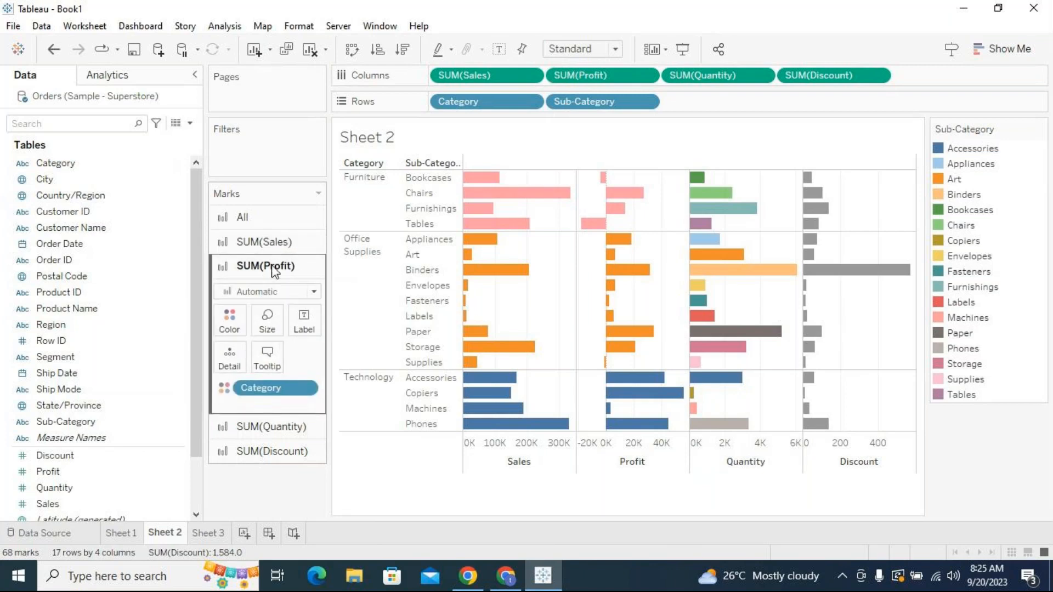
click(262, 242)
click(276, 404)
click(278, 427)
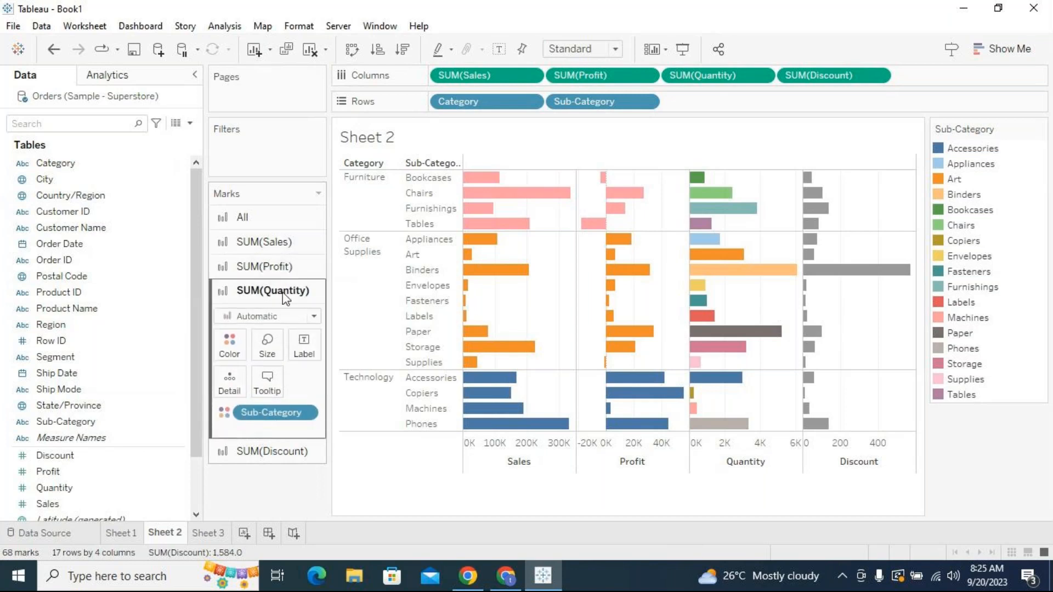
click(173, 423)
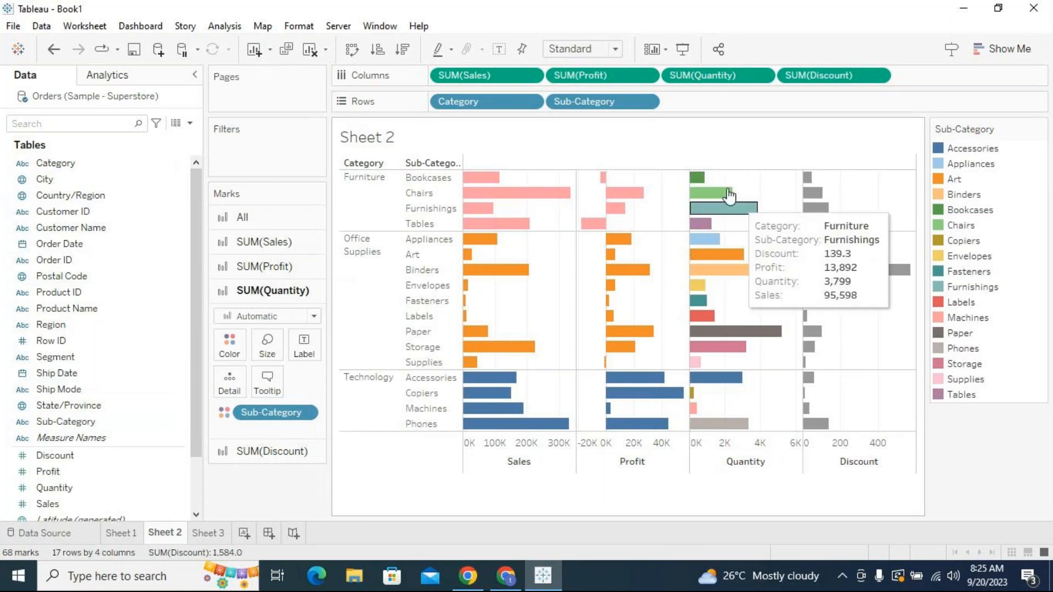
mouse_move(728, 196)
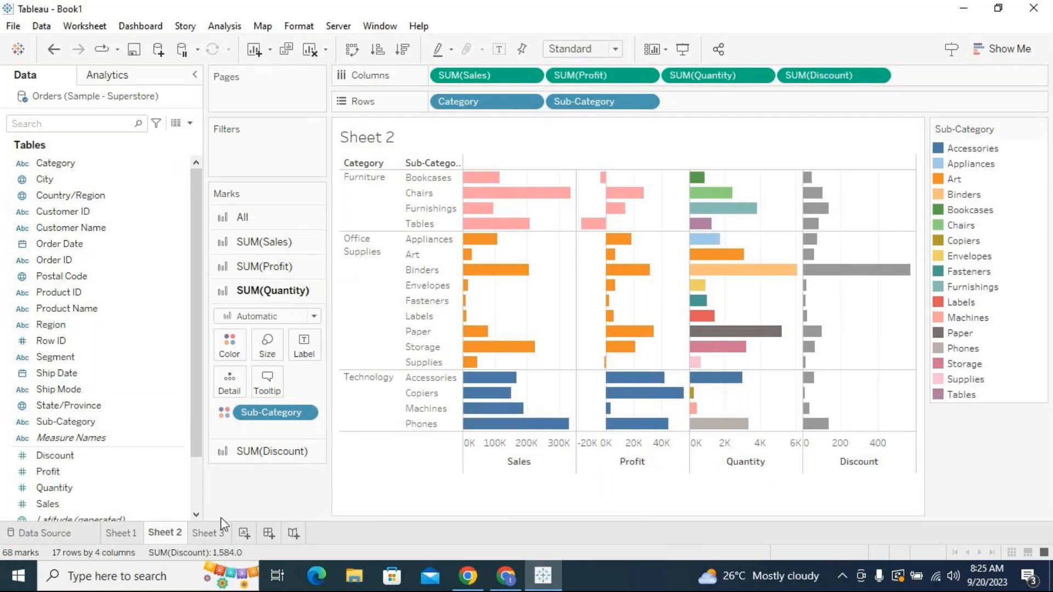
On a new worksheet, build a Sales bar chart with Category and Sub-Category as rows, and show the mark labels
click(220, 531)
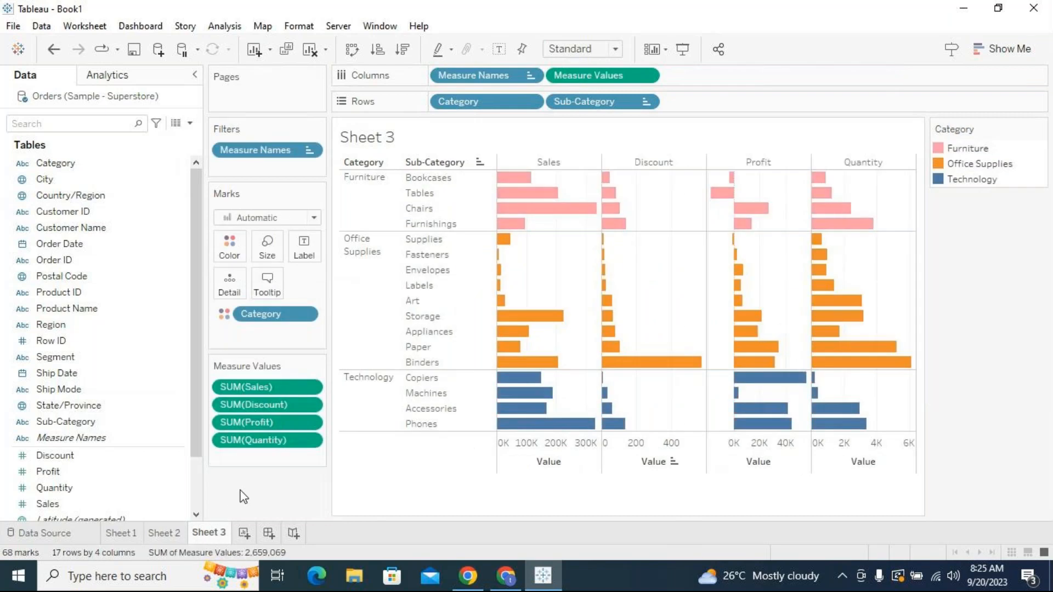
click(176, 530)
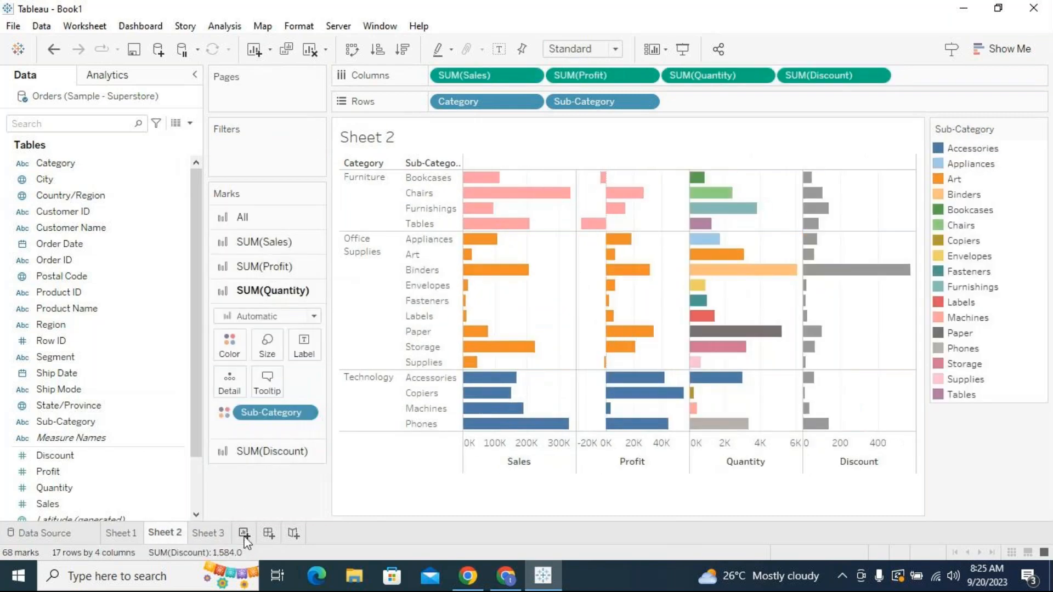
click(244, 533)
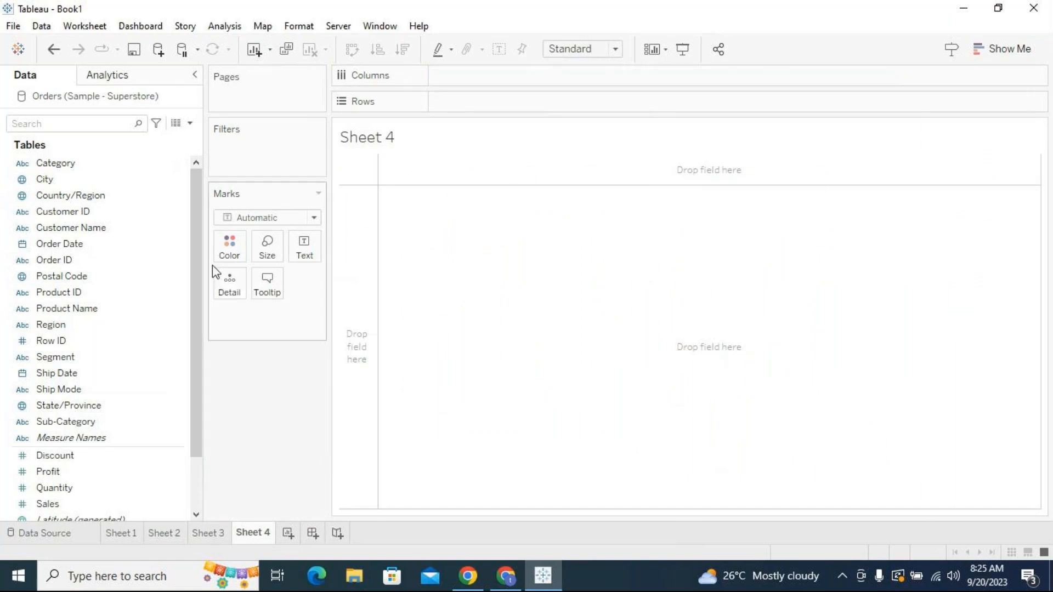
drag(89, 169, 456, 102)
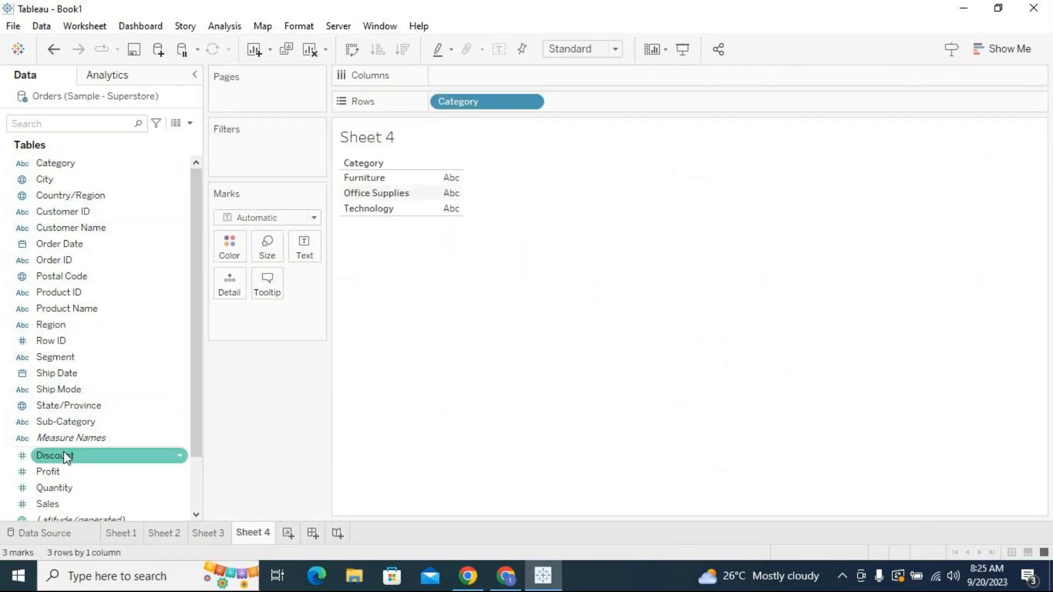
drag(63, 423, 608, 100)
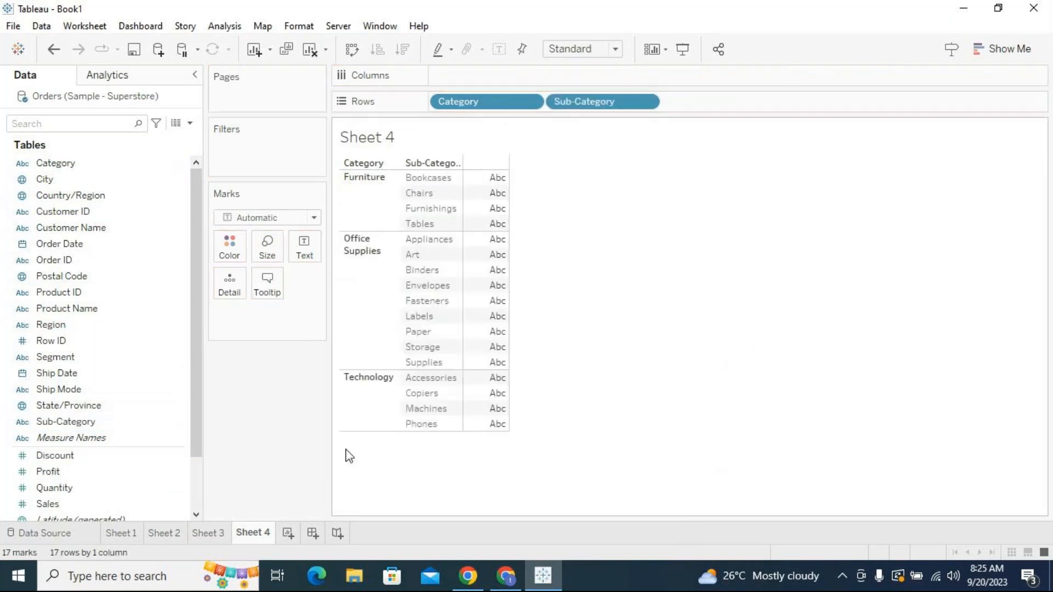
drag(76, 508, 533, 77)
click(499, 49)
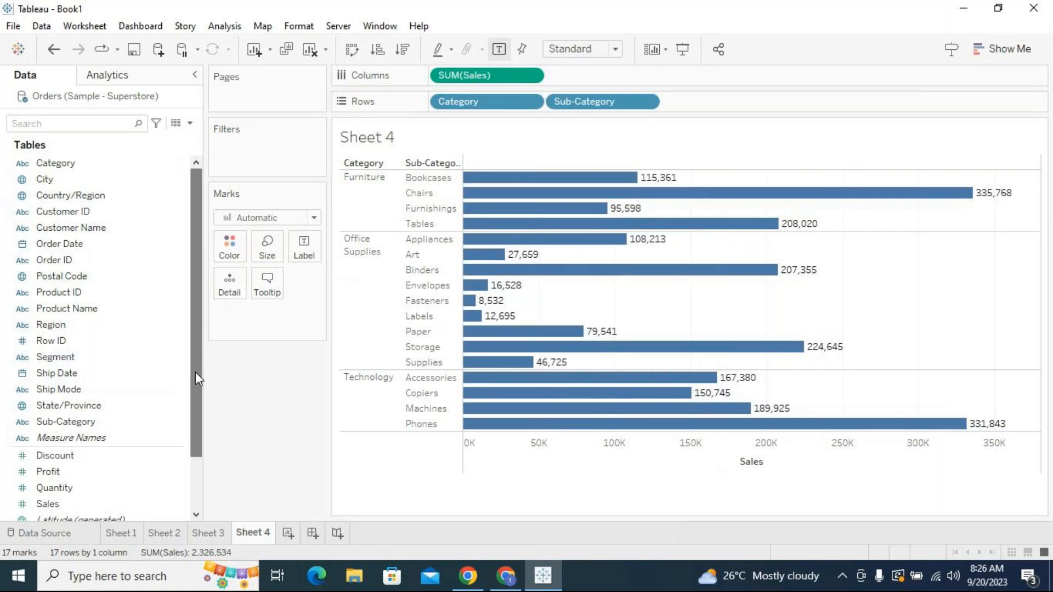
drag(195, 372, 195, 372)
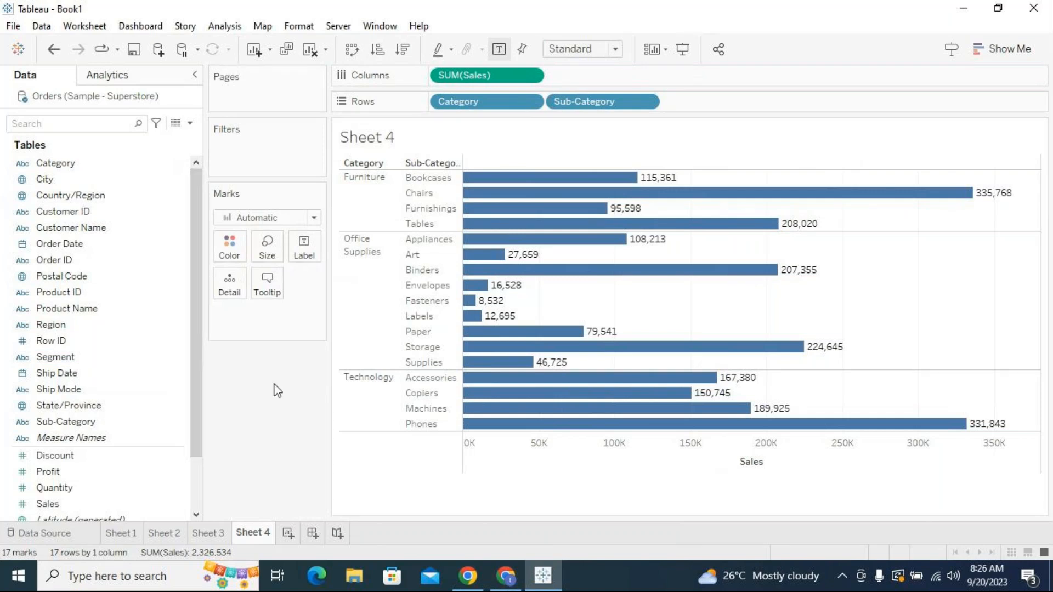
mouse_move(193, 197)
mouse_down()
mouse_move(195, 227)
mouse_move(198, 163)
mouse_move(209, 271)
mouse_move(201, 181)
mouse_up()
click(190, 123)
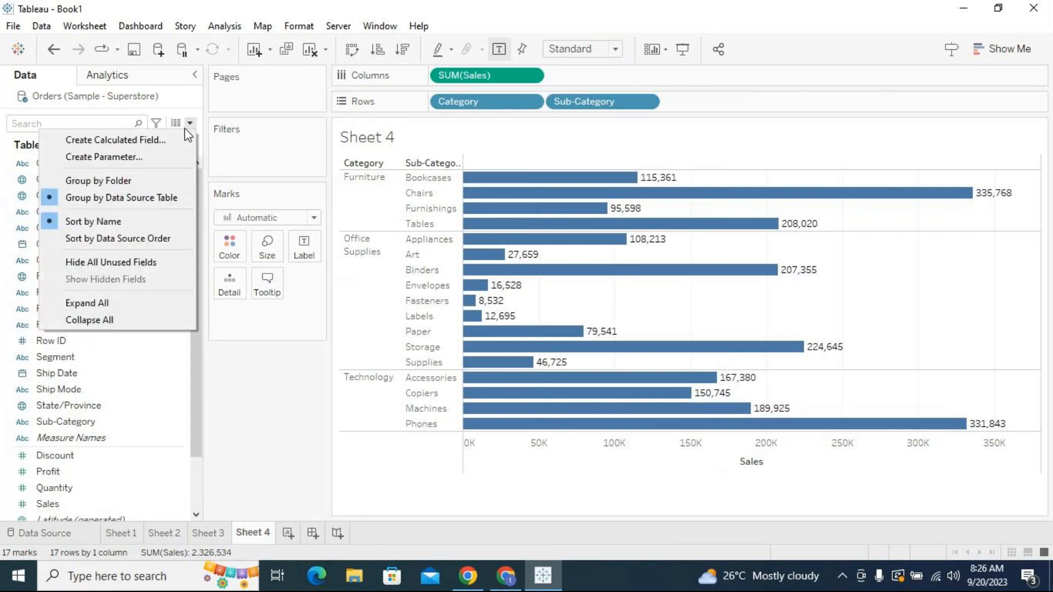
click(277, 405)
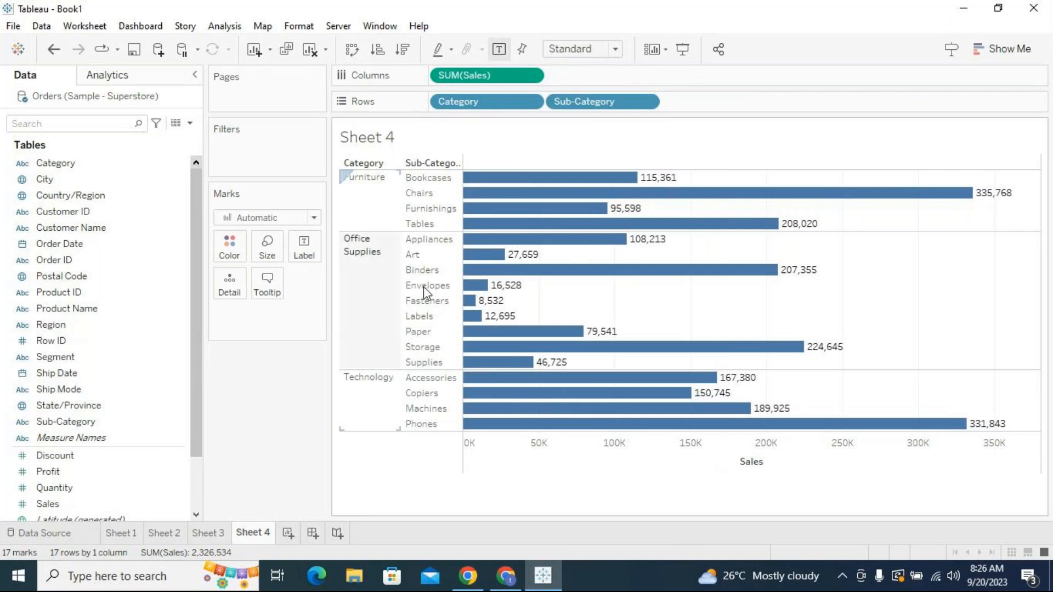
Widen the Sub-Category header column of the Sales bar chart on Sheet 4
drag(461, 309, 481, 317)
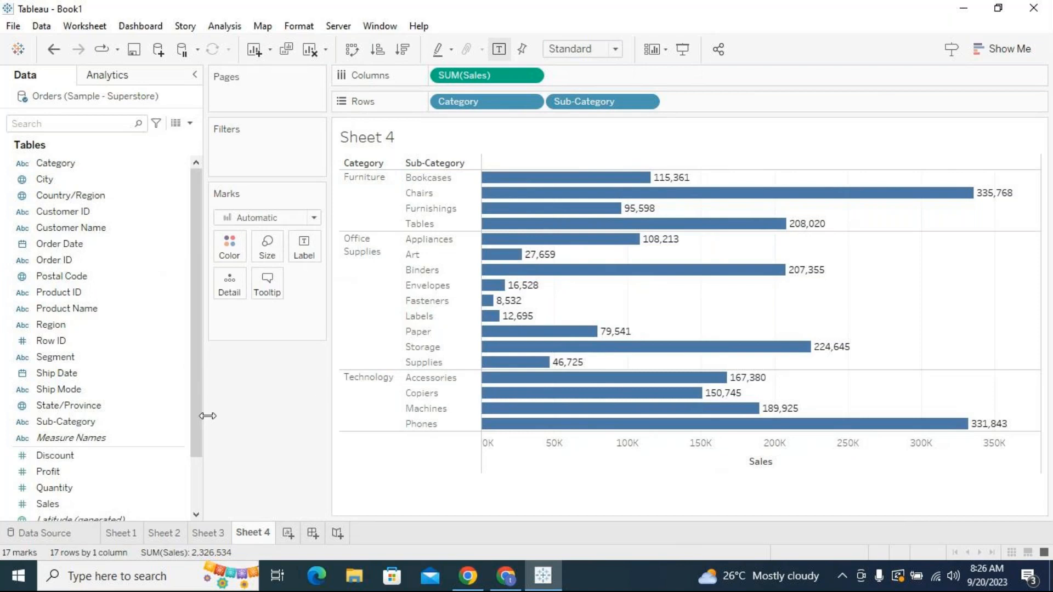
Review the colour fields on Sheet 2's Sales, Profit and Quantity marks, and compare them with the shared colour field on Sheet 3
click(175, 532)
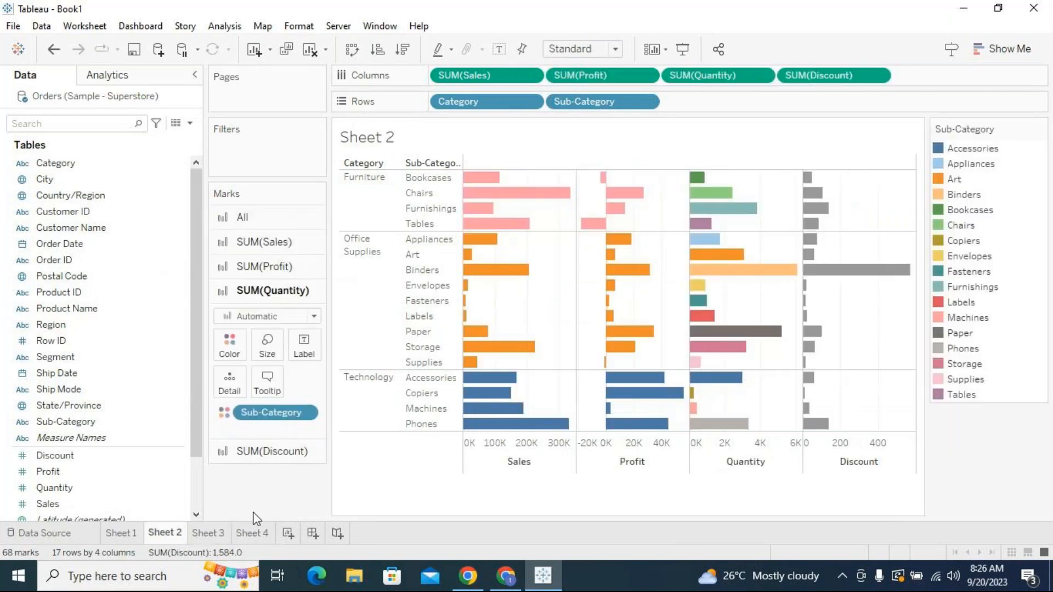
click(274, 241)
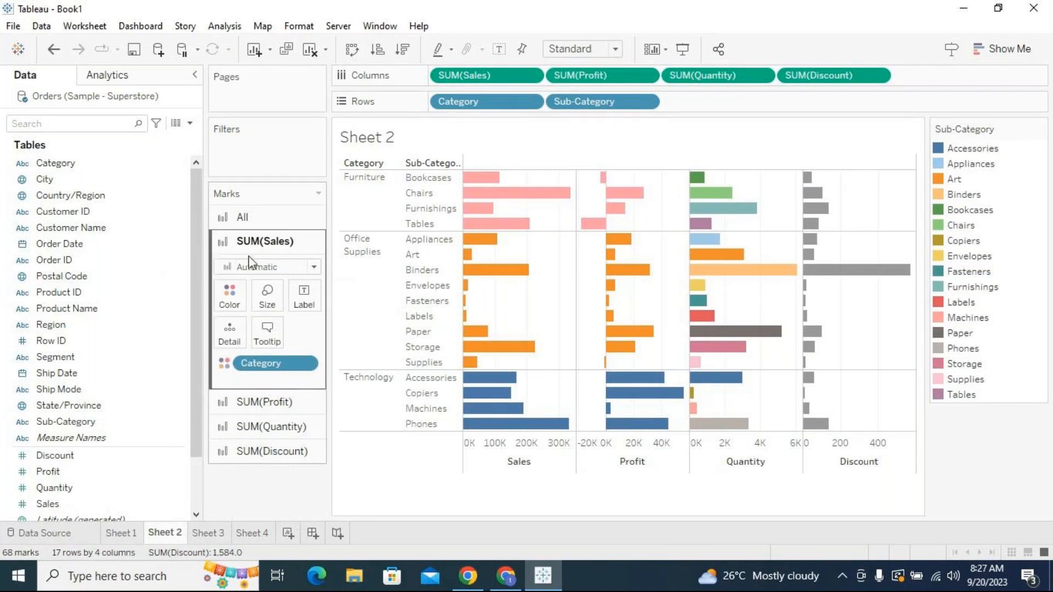
click(269, 402)
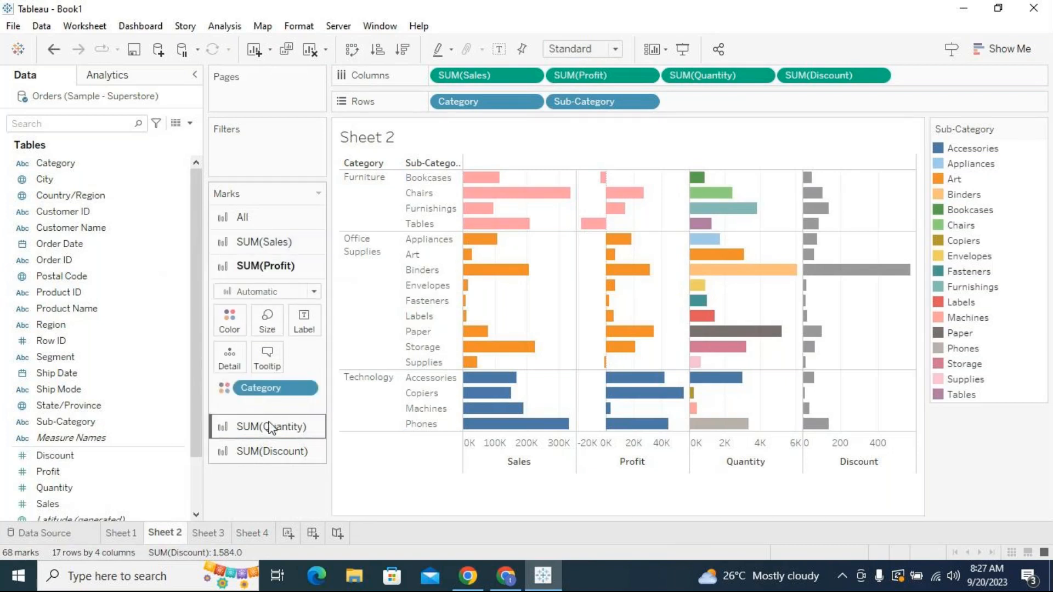
click(271, 428)
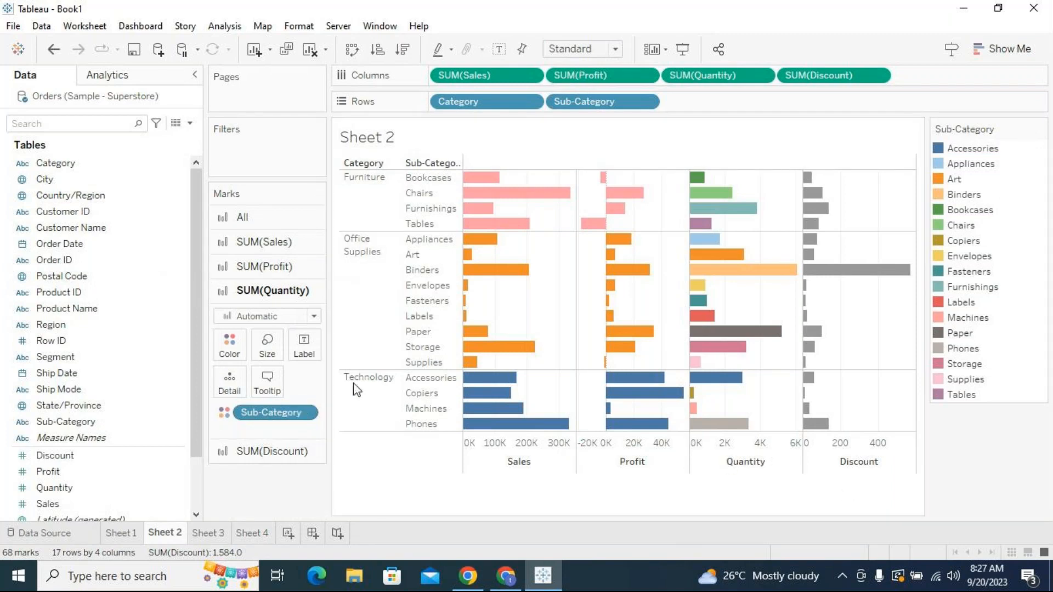
click(223, 532)
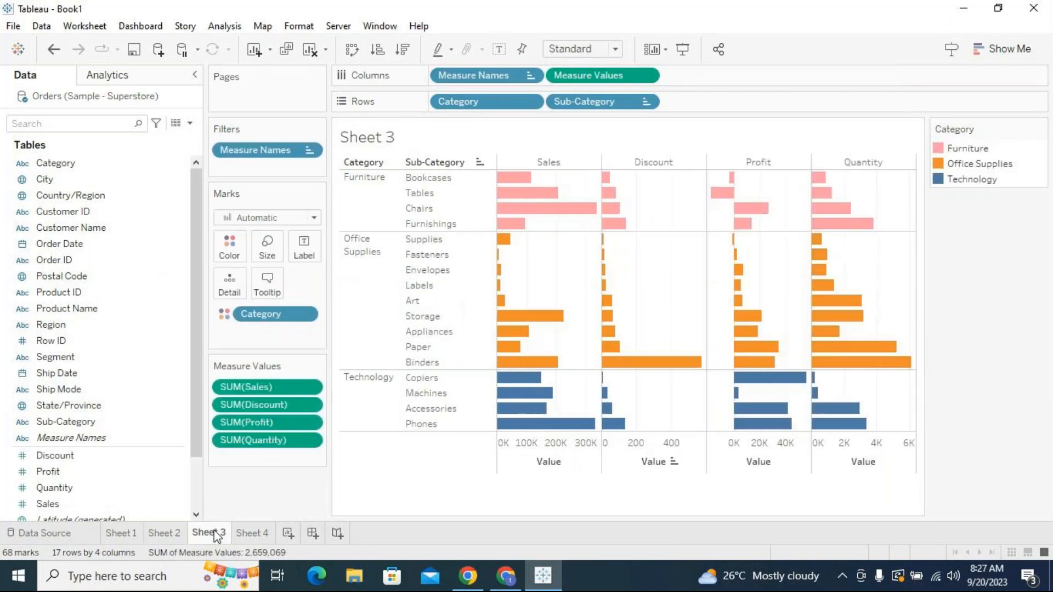
Open the Sub-Category filter on Sheet 4 and compare its Use all and Select from list options
click(250, 534)
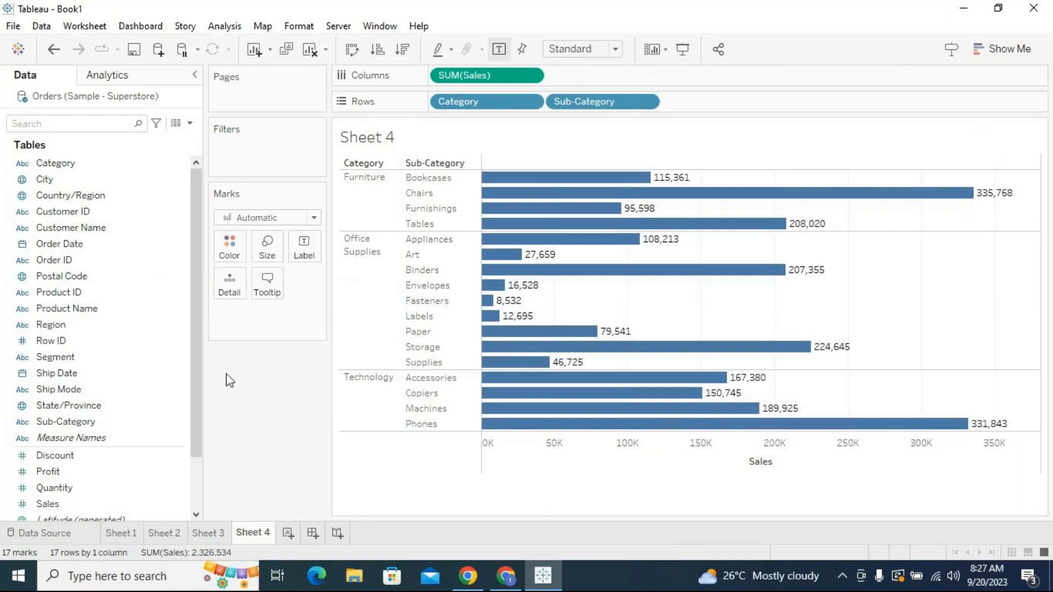
scroll(199, 297, up, 1)
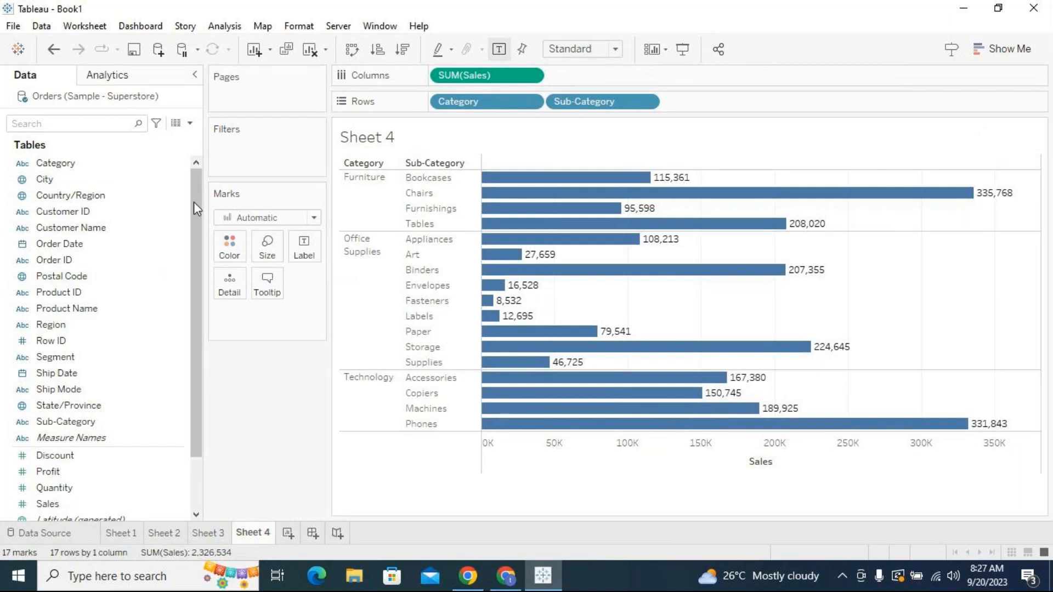
click(647, 103)
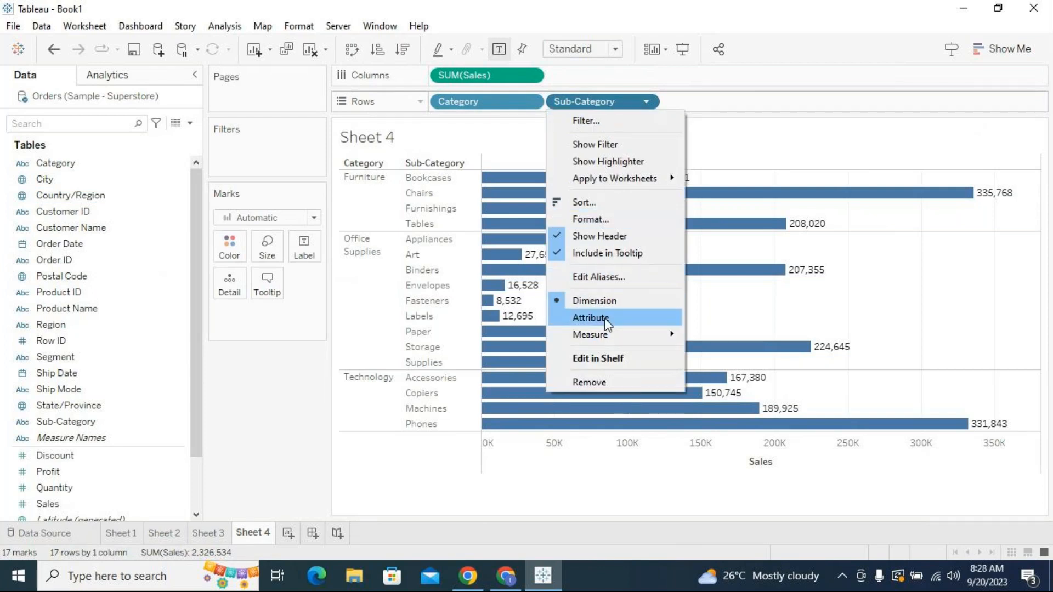
click(595, 122)
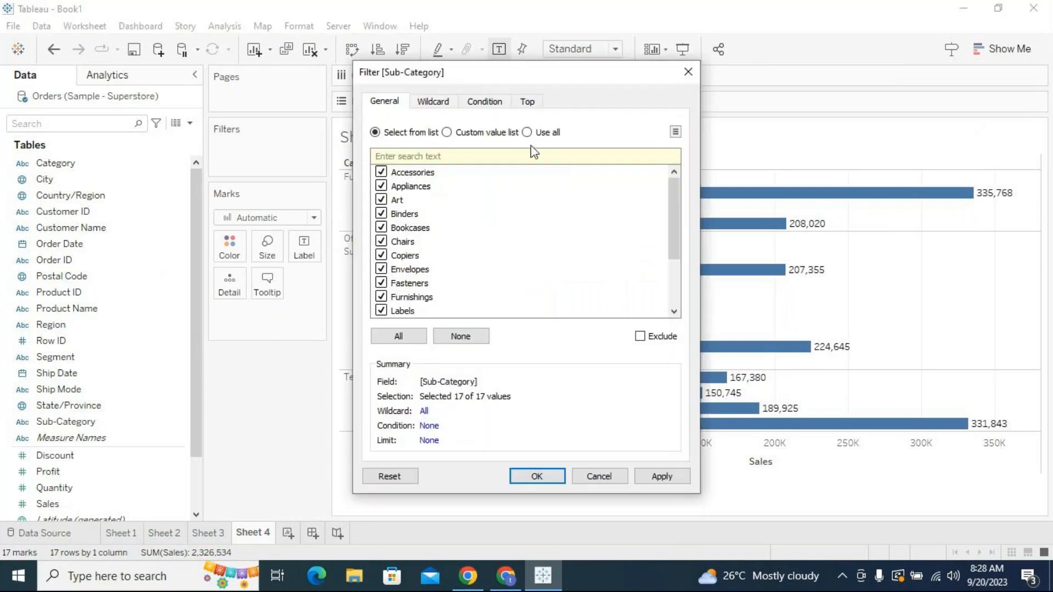
click(528, 132)
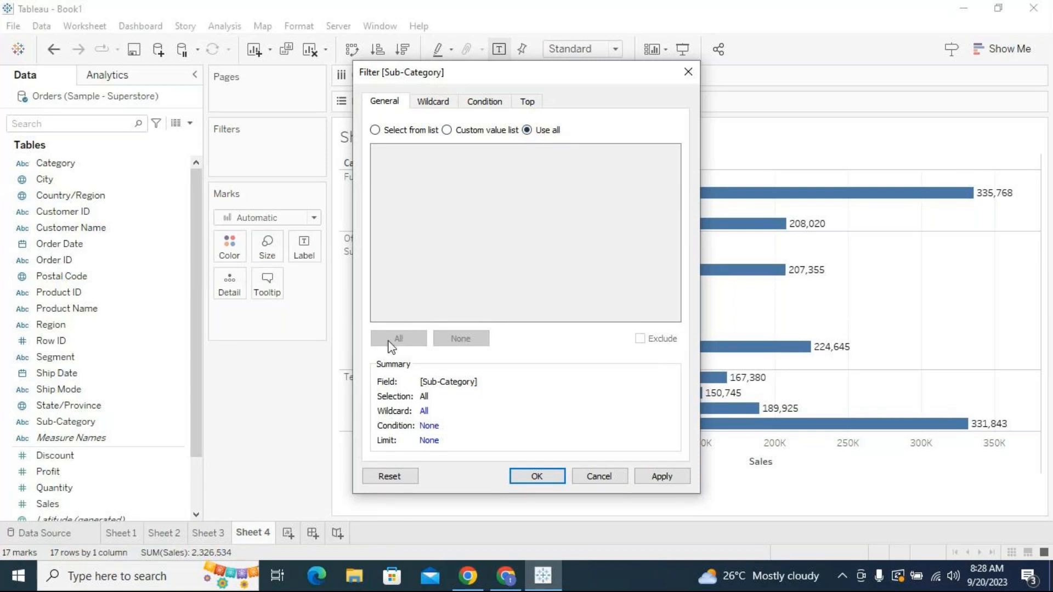
click(375, 132)
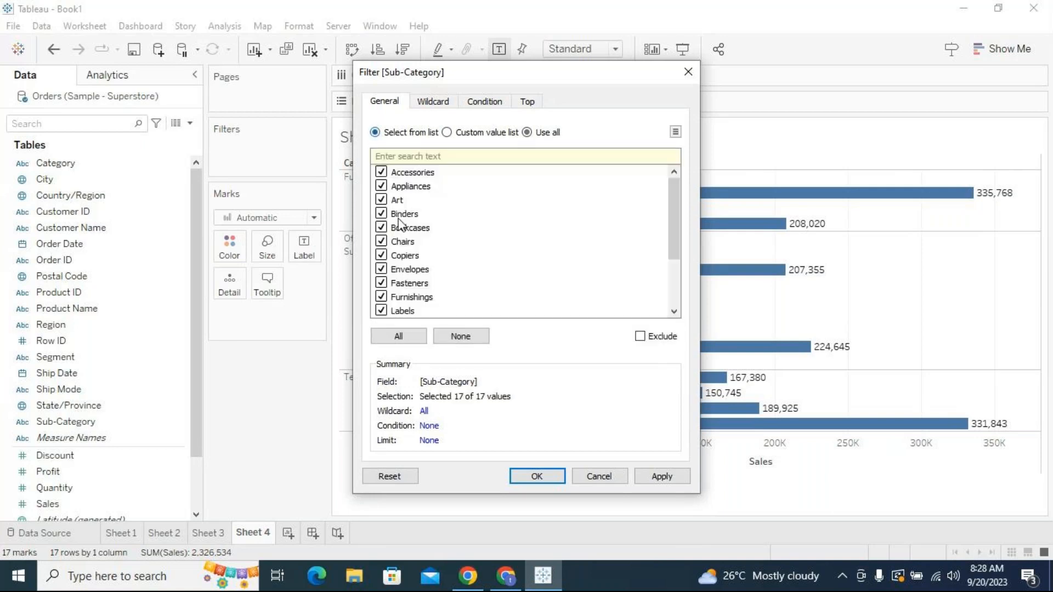
Deselect every sub-category in the filter list and include only Accessories, Appliances, Art, Binders, Bookcases, Chairs, Copiers and Envelopes
click(456, 341)
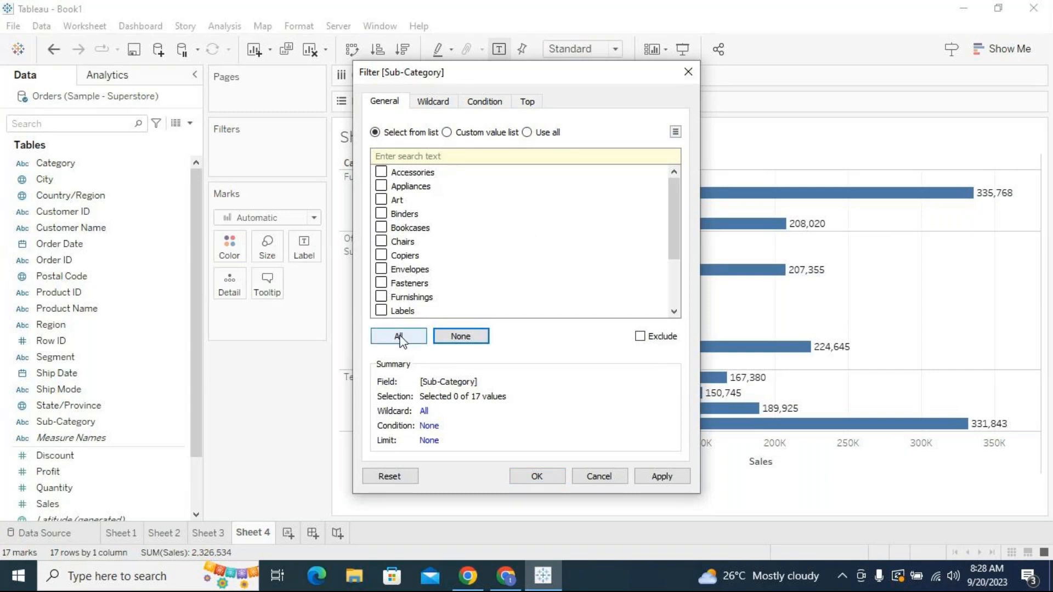
drag(676, 194, 390, 178)
click(382, 172)
click(383, 186)
click(382, 199)
click(382, 214)
click(381, 227)
click(381, 241)
click(381, 255)
click(381, 269)
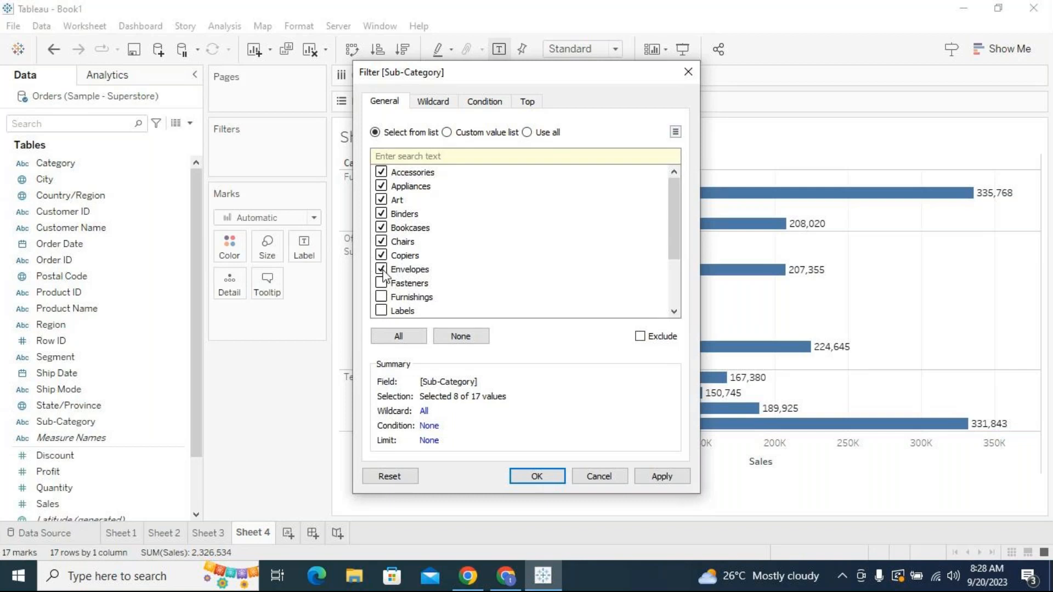
Include all sub-categories in the filter list, and set the Sub-Category filter to Use all
click(399, 337)
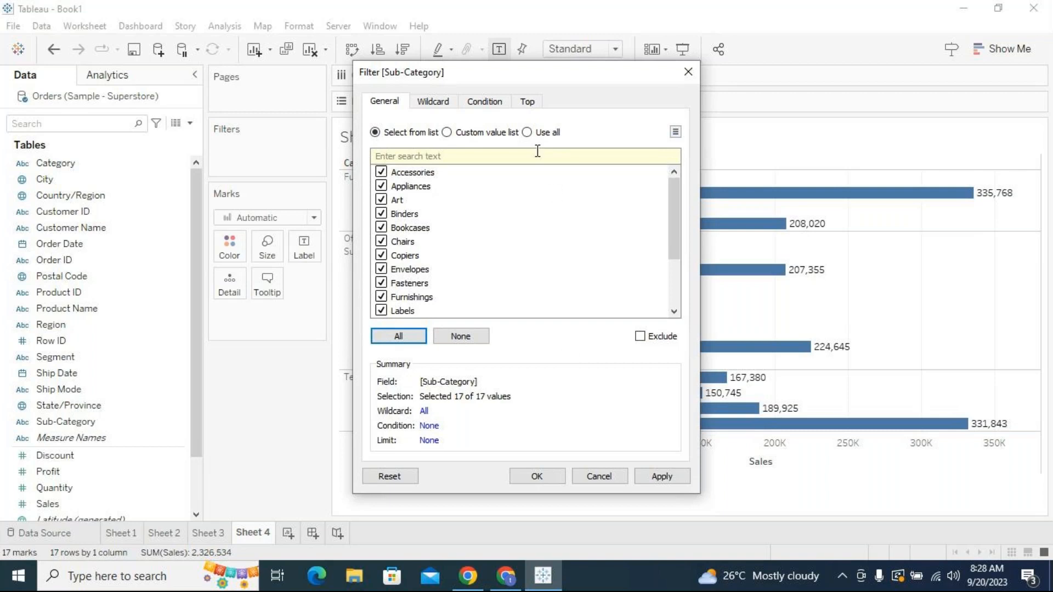
click(526, 132)
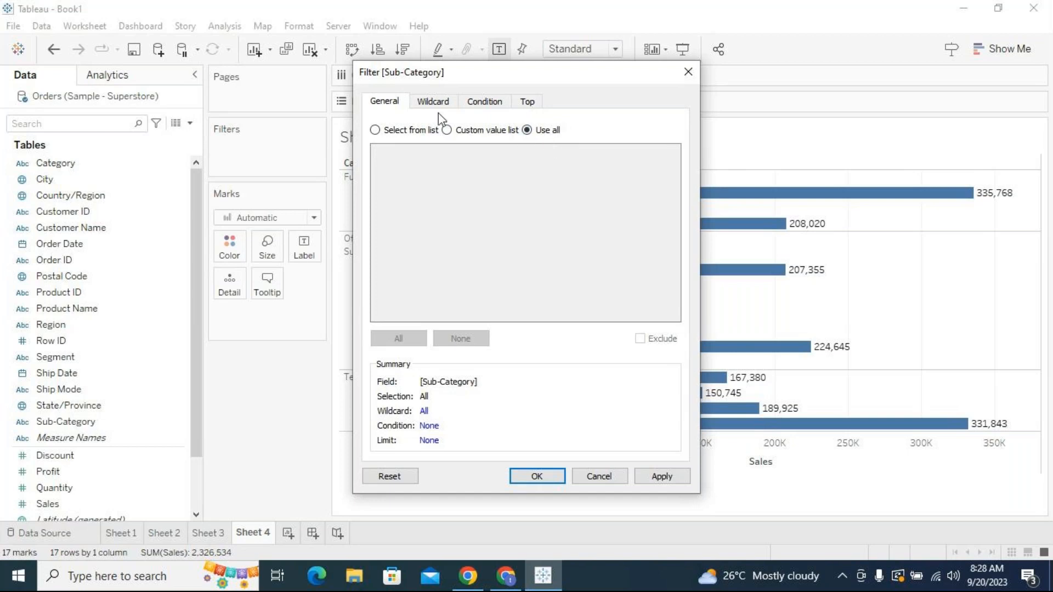
click(378, 131)
click(399, 337)
drag(678, 189, 681, 288)
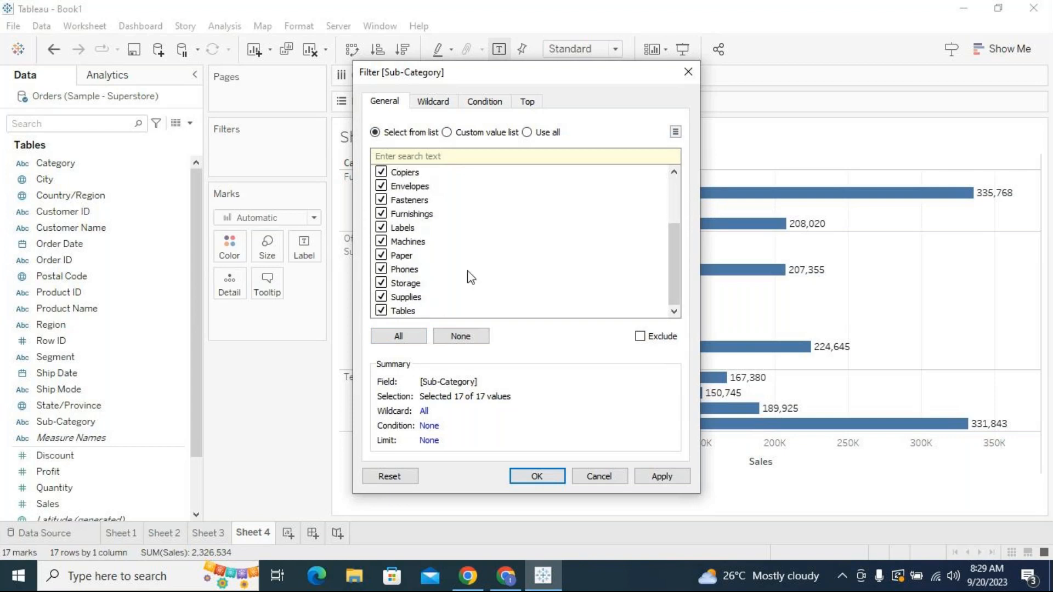
click(398, 336)
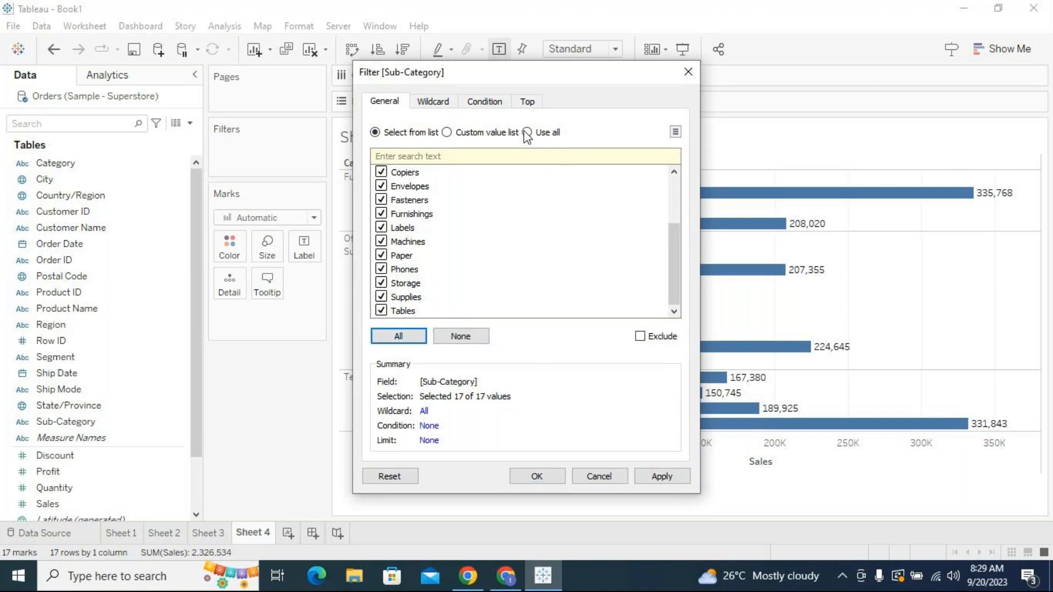
click(547, 133)
Set the Sub-Category filter's condition by field to the Sum of Sales with the >= operator
click(527, 101)
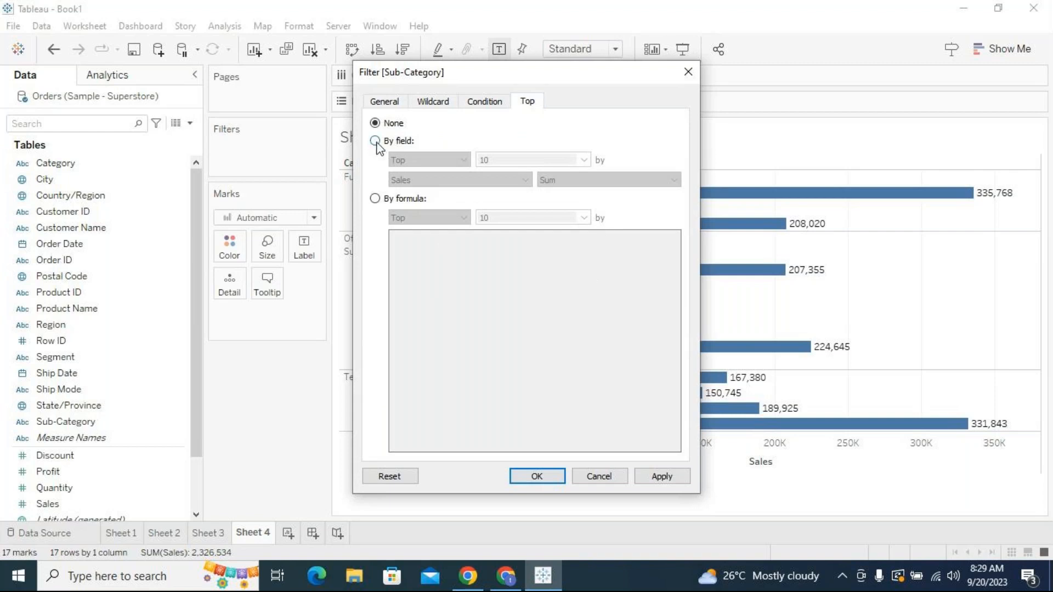
click(484, 102)
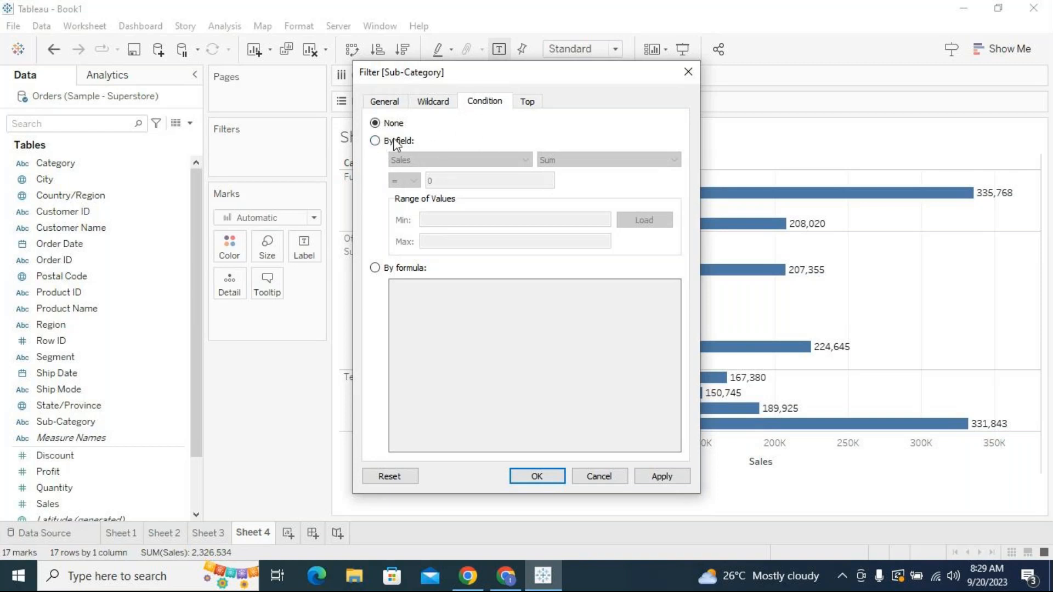
click(376, 141)
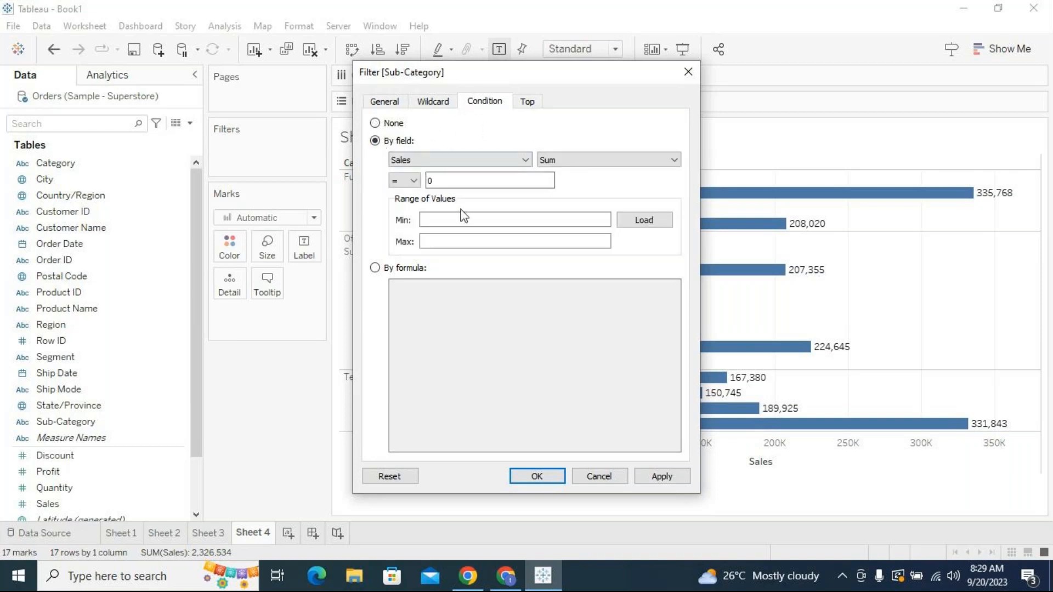
click(526, 160)
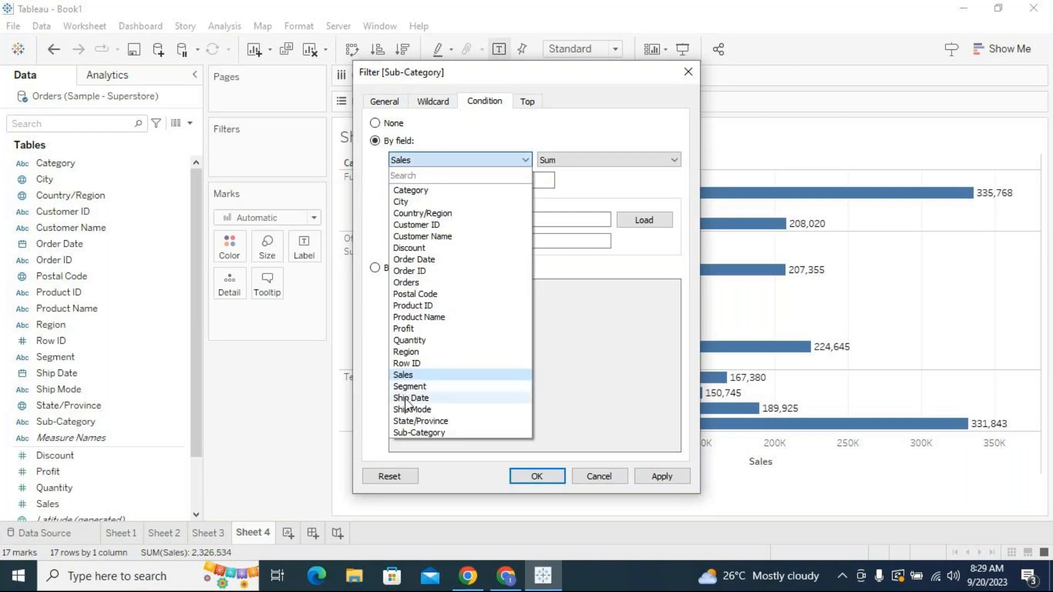
click(539, 344)
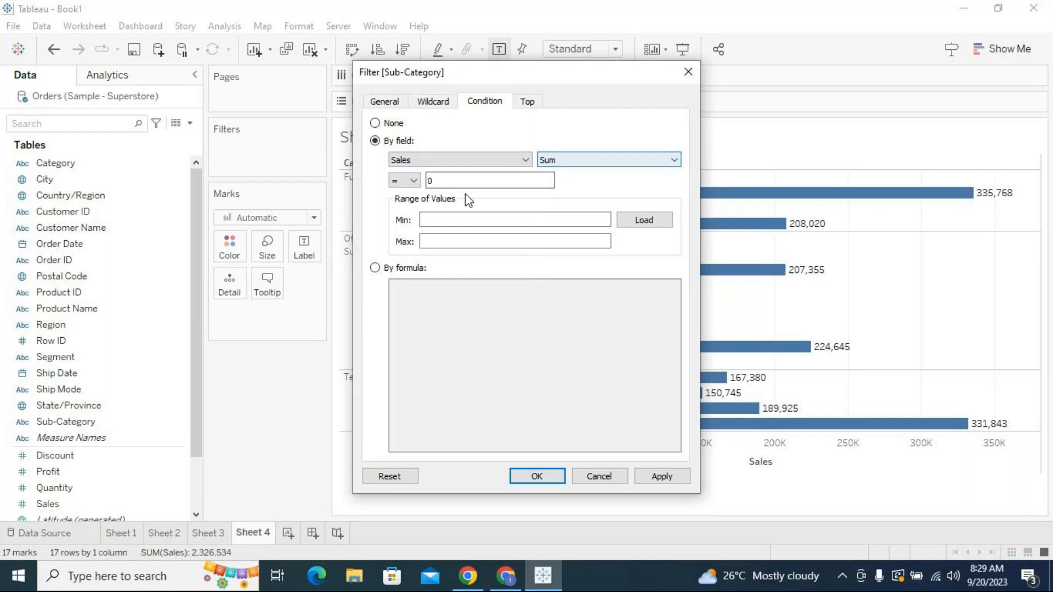
click(405, 183)
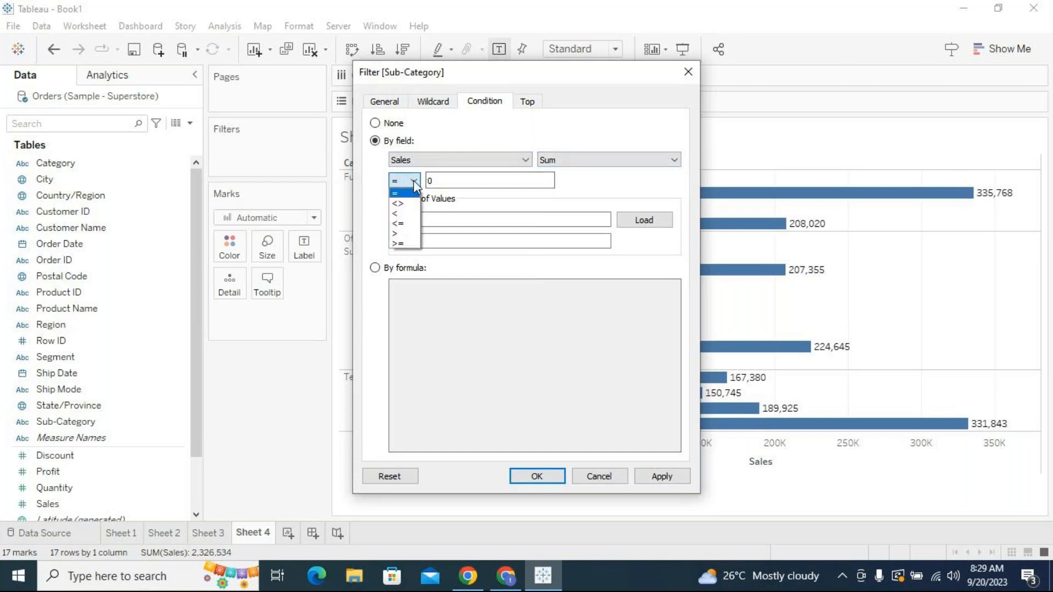
click(404, 243)
Load the condition's range of values, set its threshold to 325000, and apply the Sub-Category filter
click(473, 183)
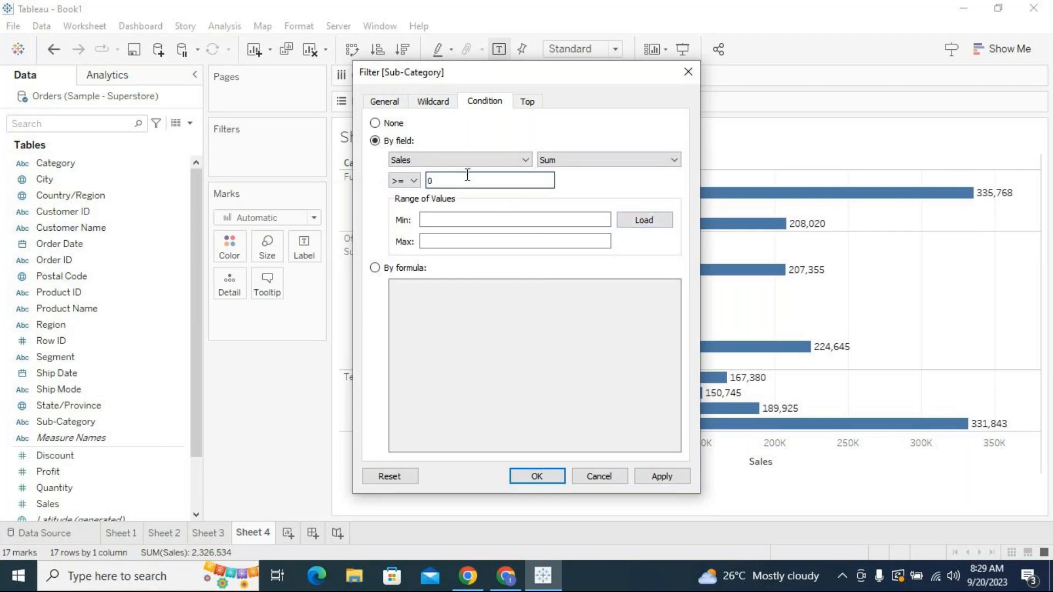
drag(454, 180, 425, 179)
drag(529, 76, 562, 71)
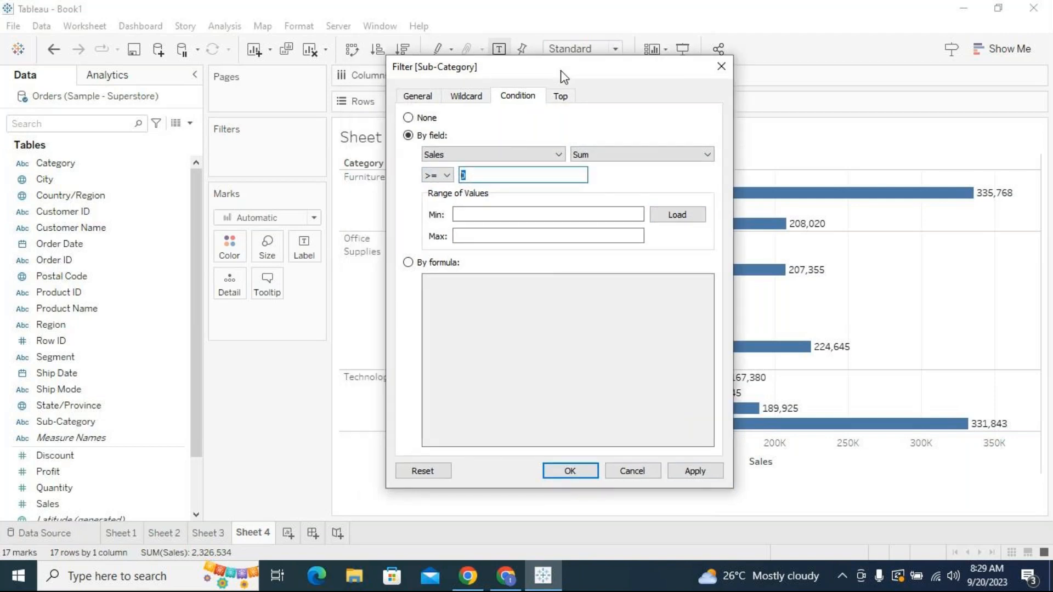
click(683, 218)
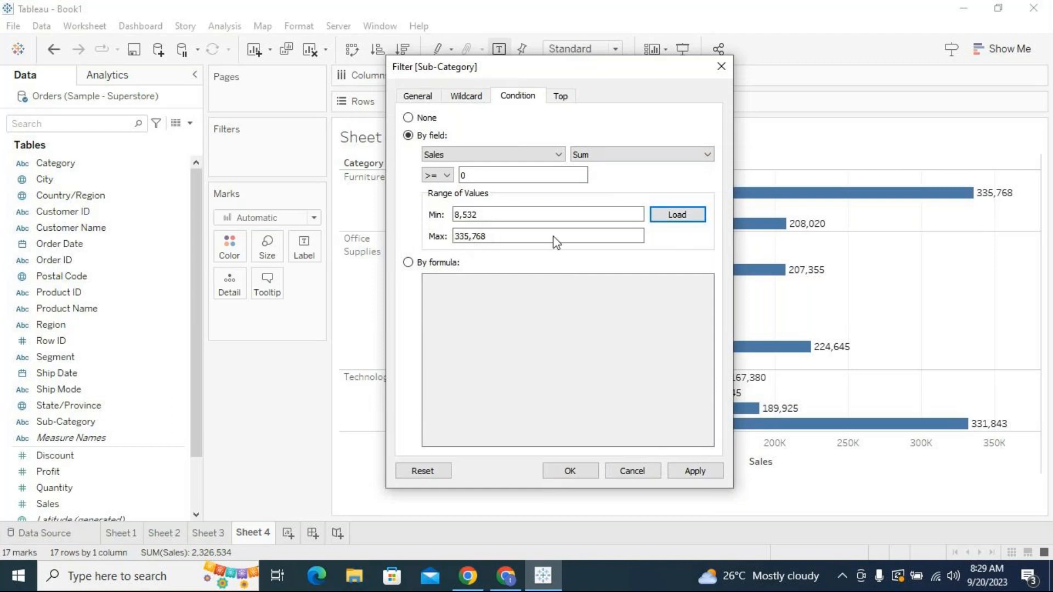
drag(508, 176, 458, 172)
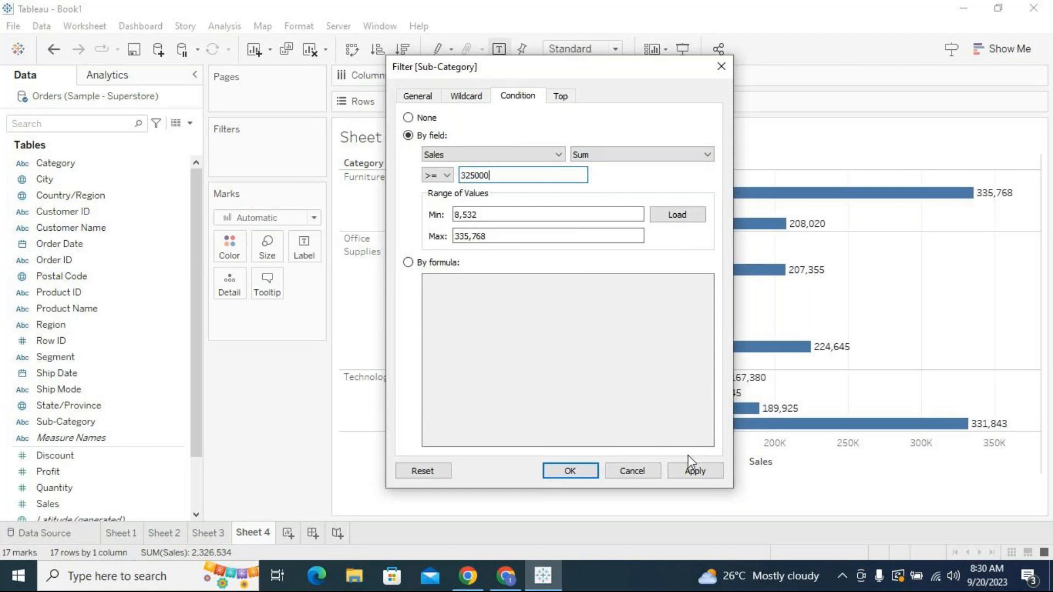
click(685, 470)
click(570, 471)
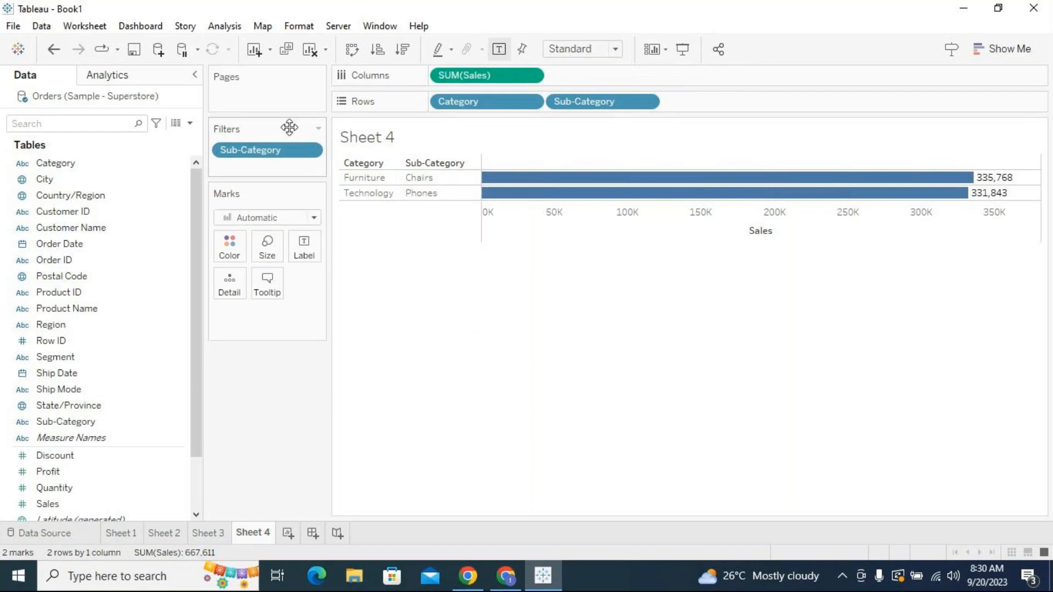
Reopen the Sub-Category filter on Sheet 4 to review its Sales condition, and close it without changes
click(310, 150)
click(303, 170)
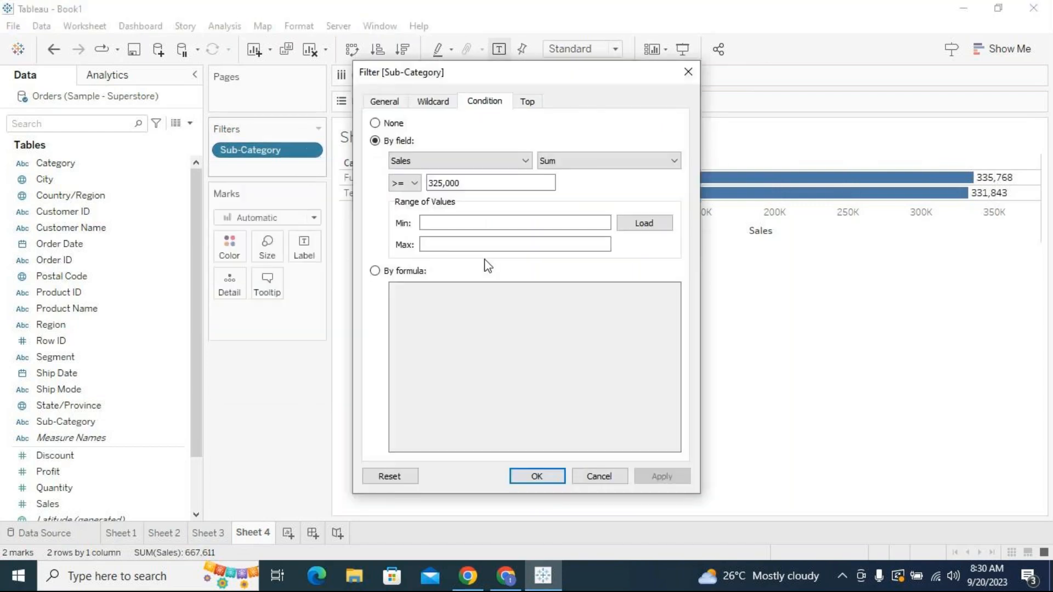
click(599, 477)
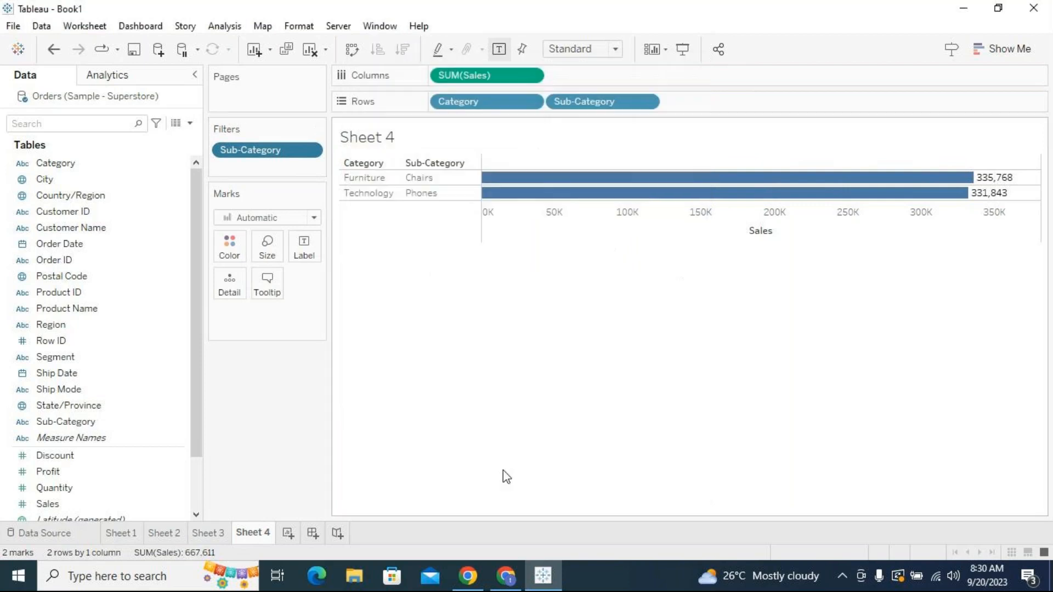
Build a labelled Sales bar chart by Category and Sub-Category on a new worksheet, and widen its Sub-Category column
click(288, 533)
drag(113, 170, 491, 106)
drag(96, 423, 667, 102)
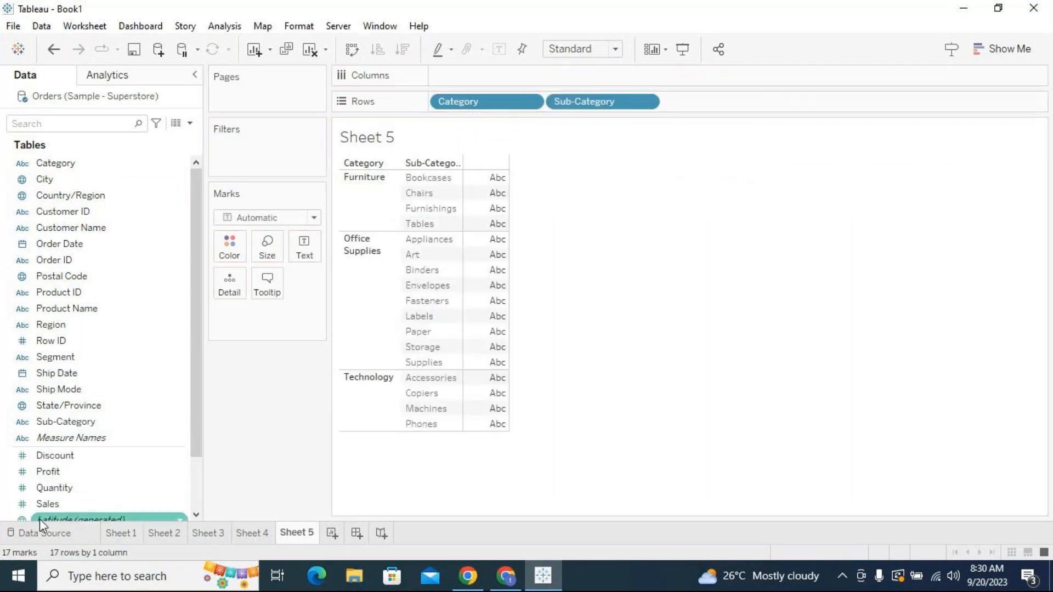
drag(45, 505, 649, 81)
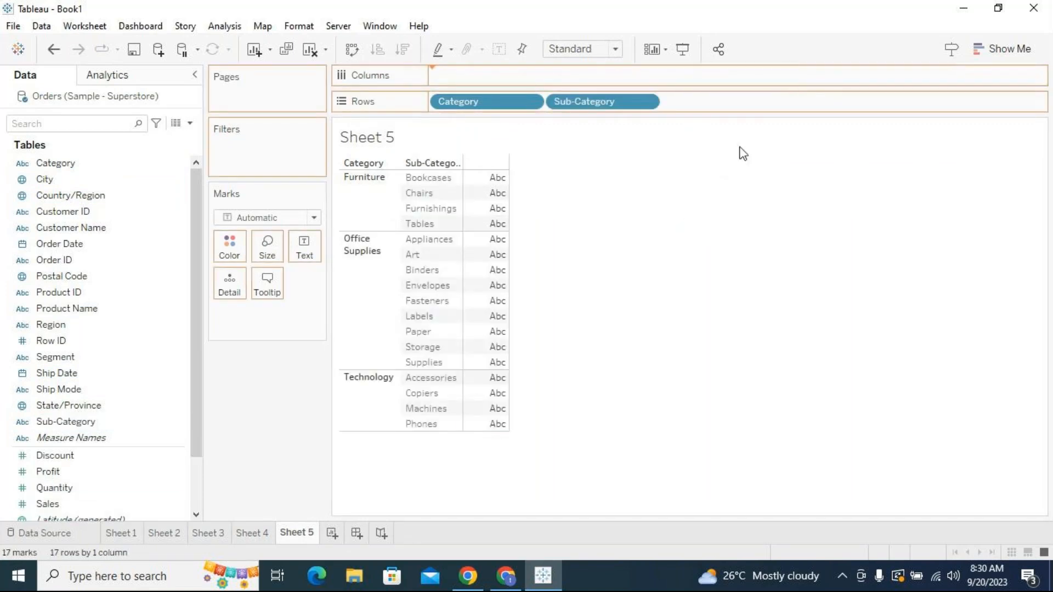
click(505, 53)
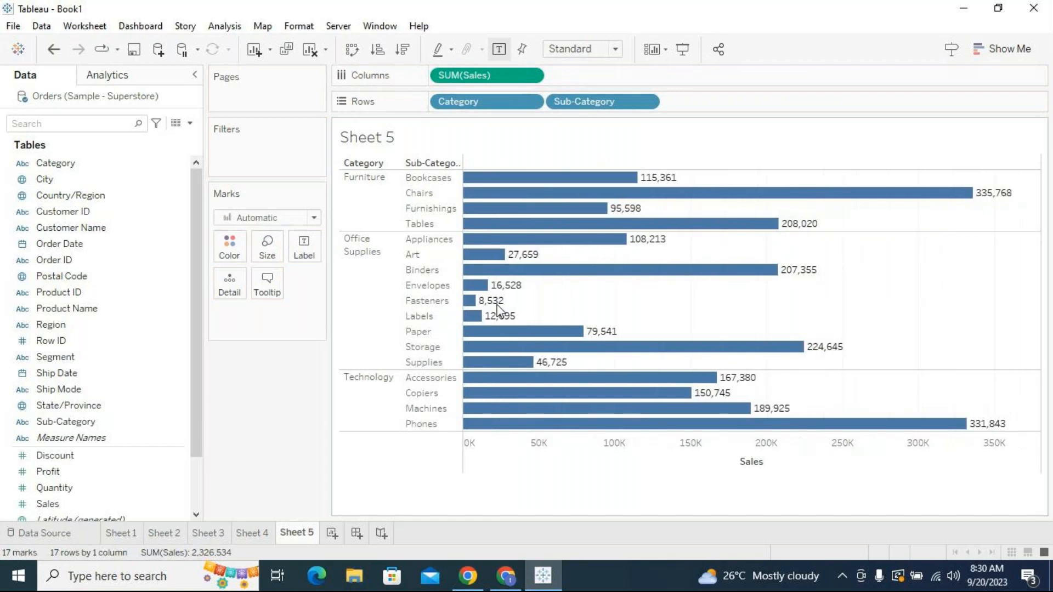
drag(462, 283, 491, 280)
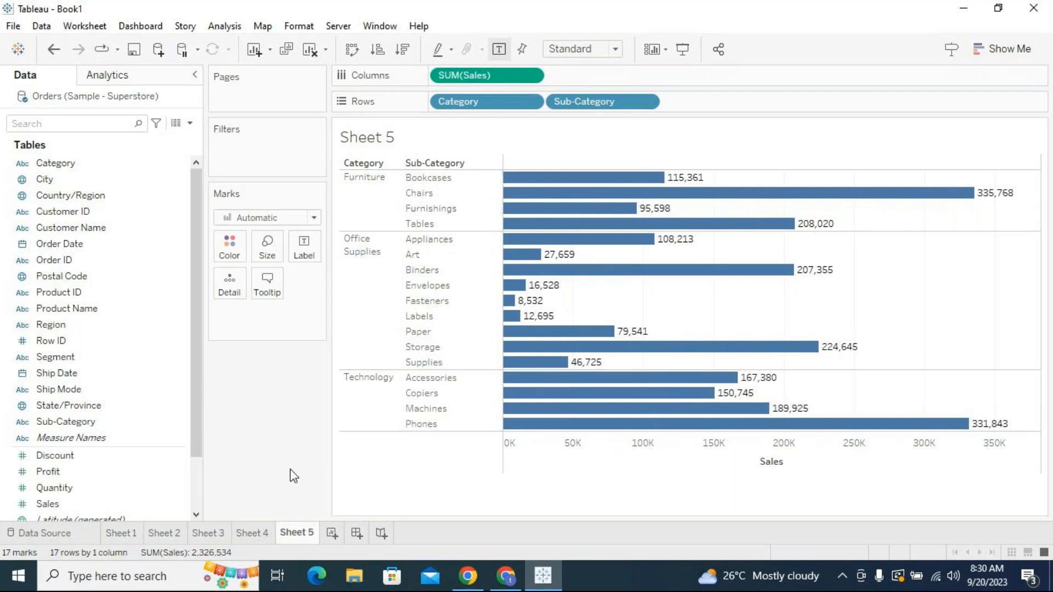
Rename Sheet 5 as "Least 3 sub cats havng sales more than 2 lakhs"
mouse_move(734, 375)
double_click(304, 533)
text(Least 3 sub cats)
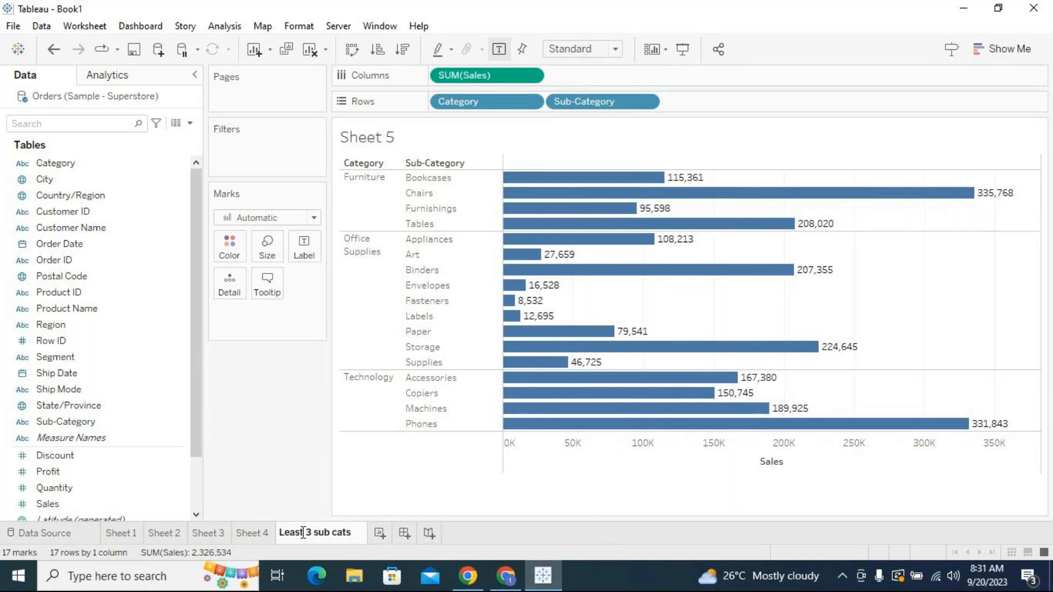
text( h)
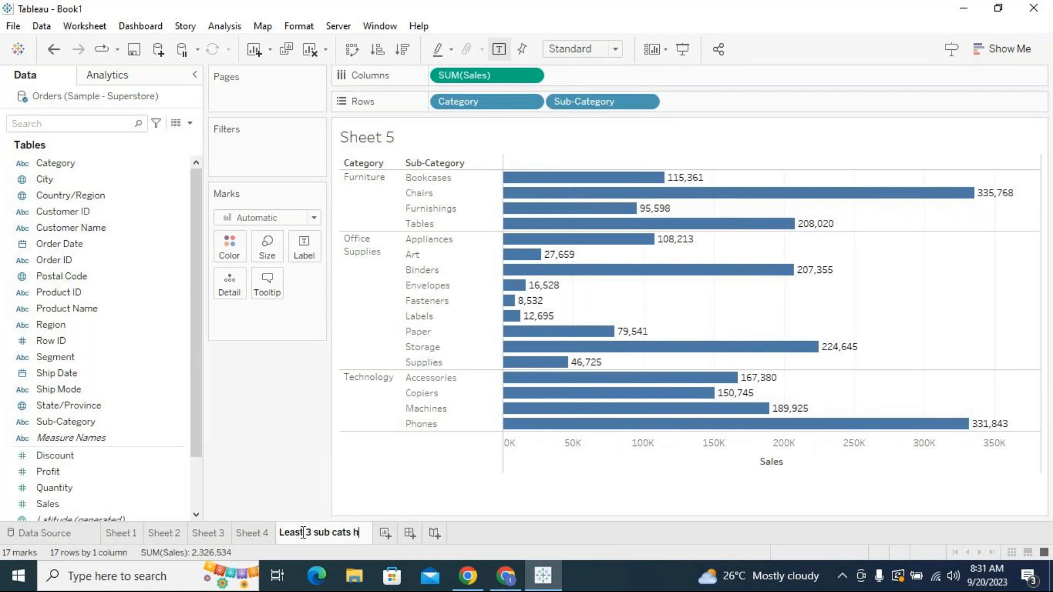
text(avng sal)
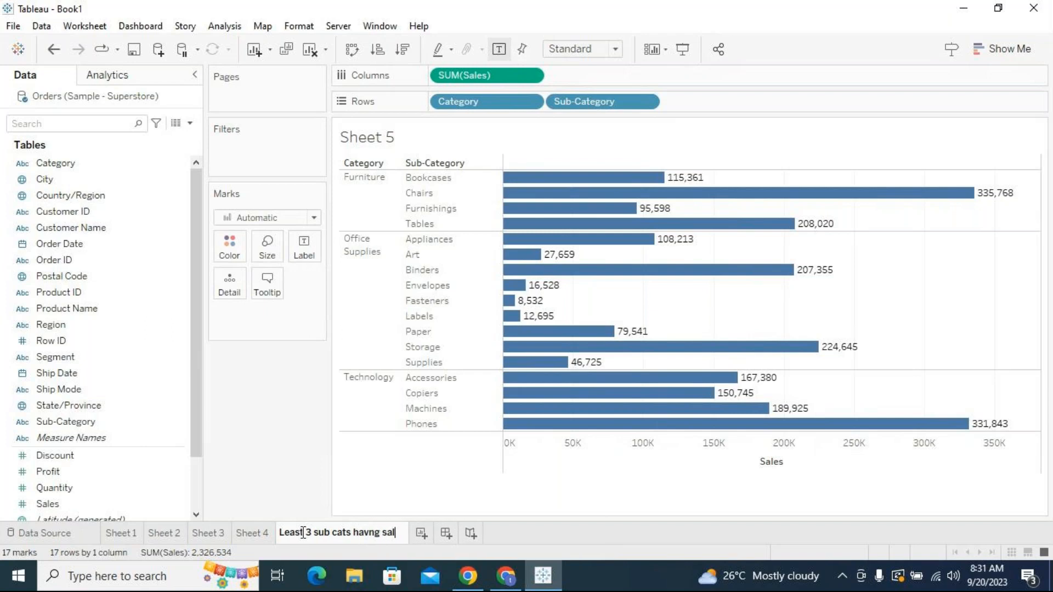
text(es more than)
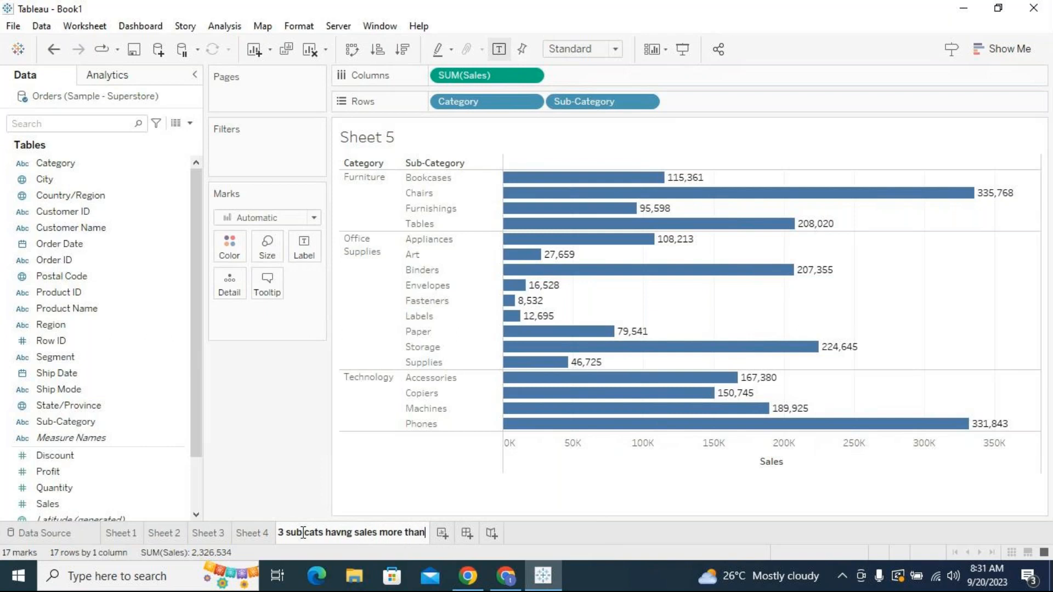
text( 2 lakhs)
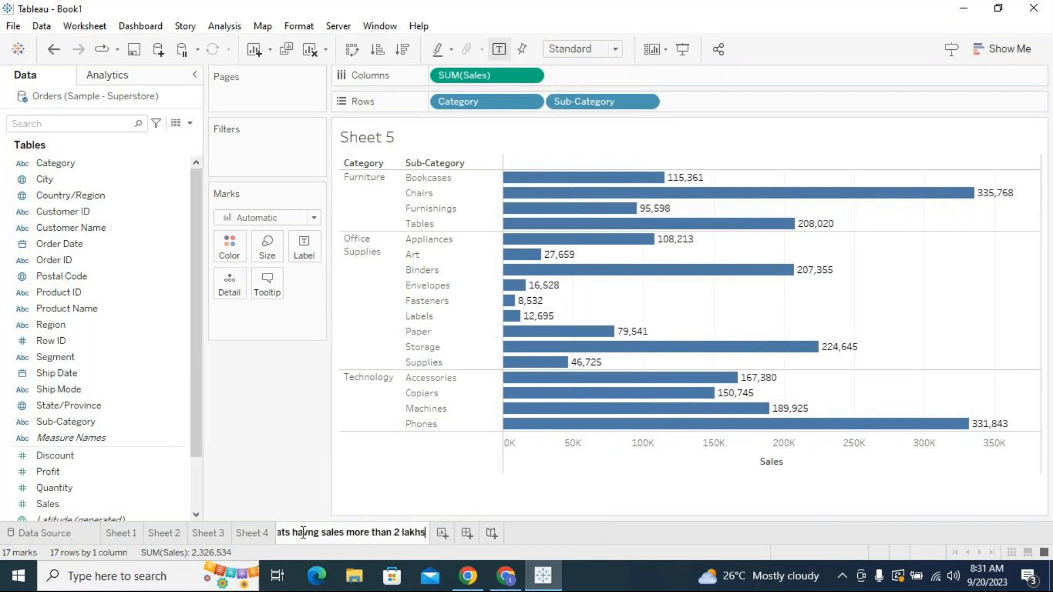
key(Return)
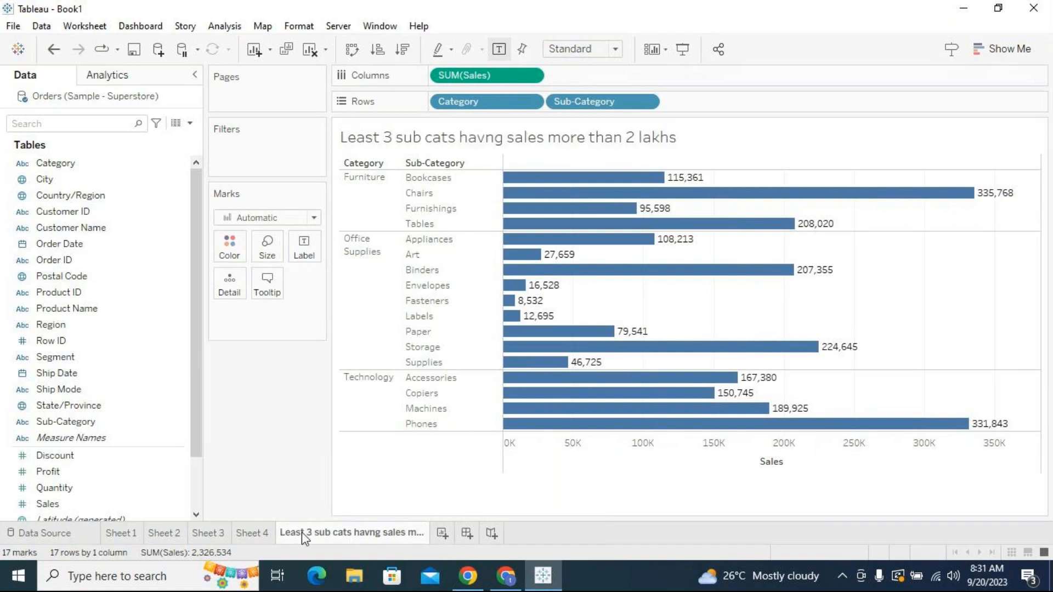
Rename Sheet 4 as "Condition use in filters"
click(268, 538)
double_click(265, 536)
text(Conditional)
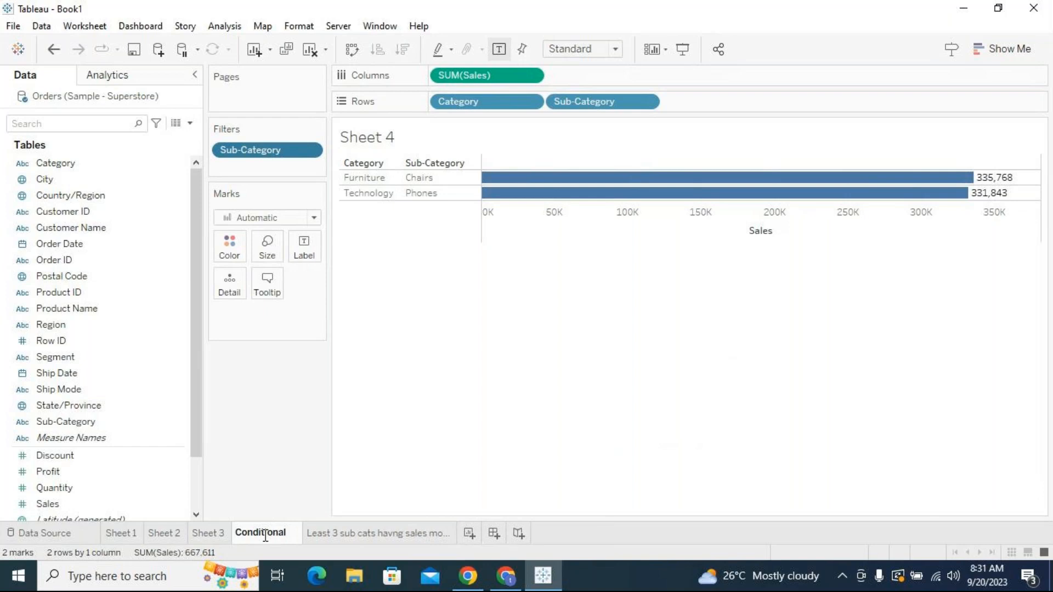
key(BackSpace)
key(BackSpace)
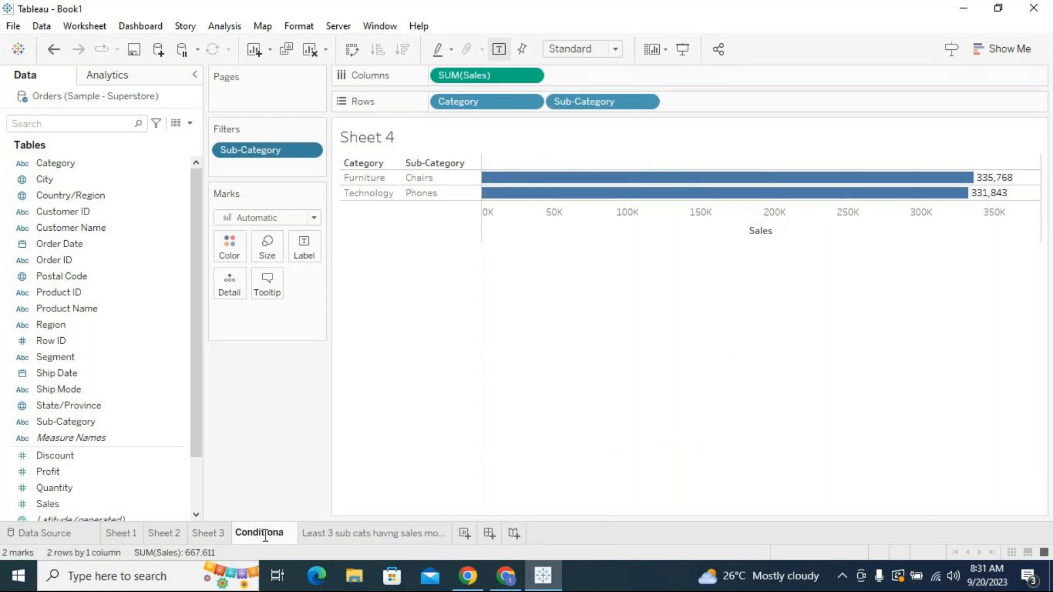
key(BackSpace)
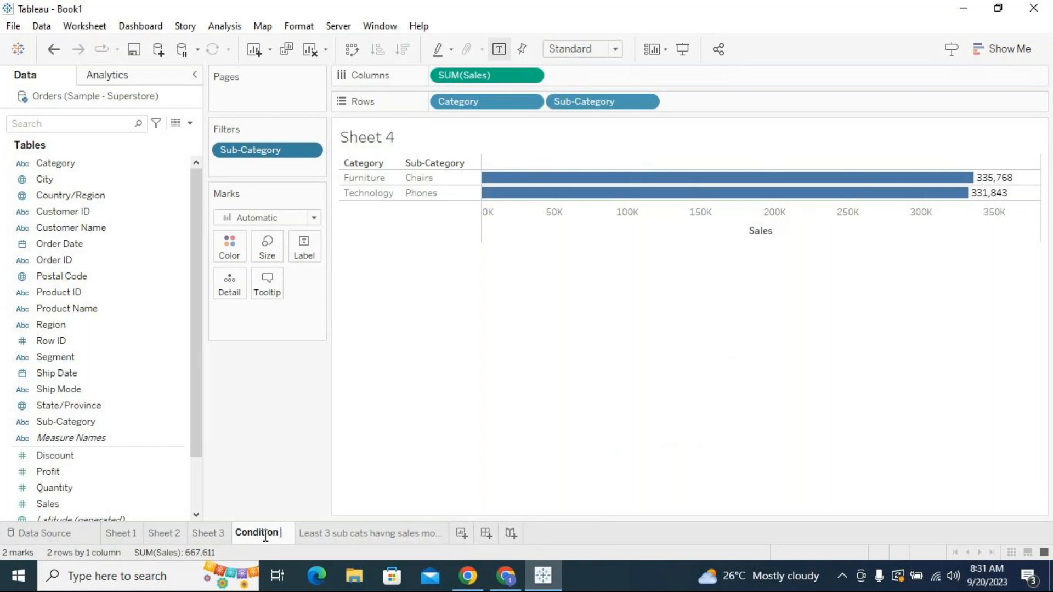
text(use in)
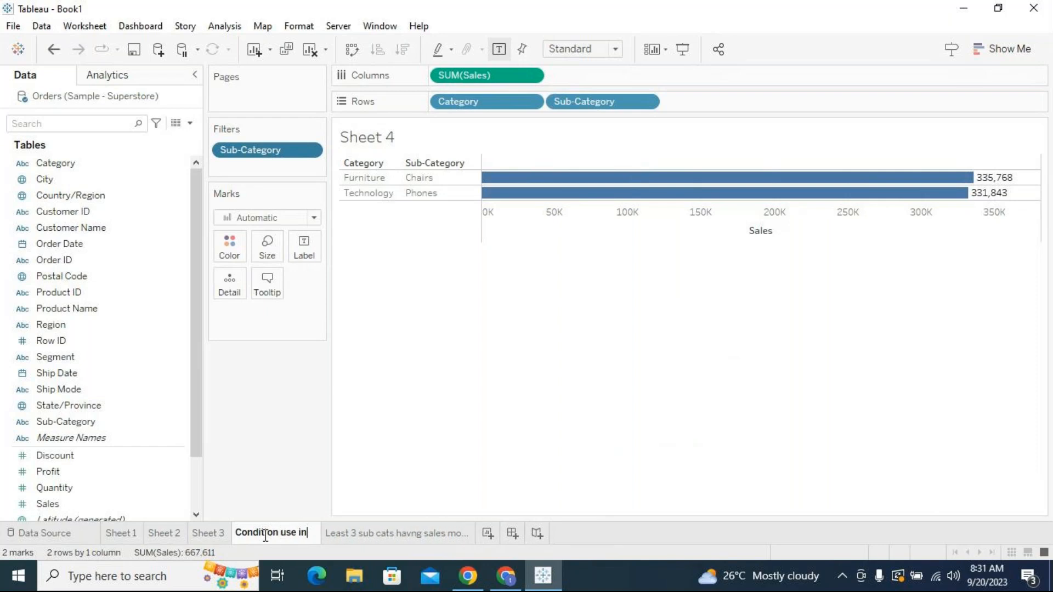
text( filters)
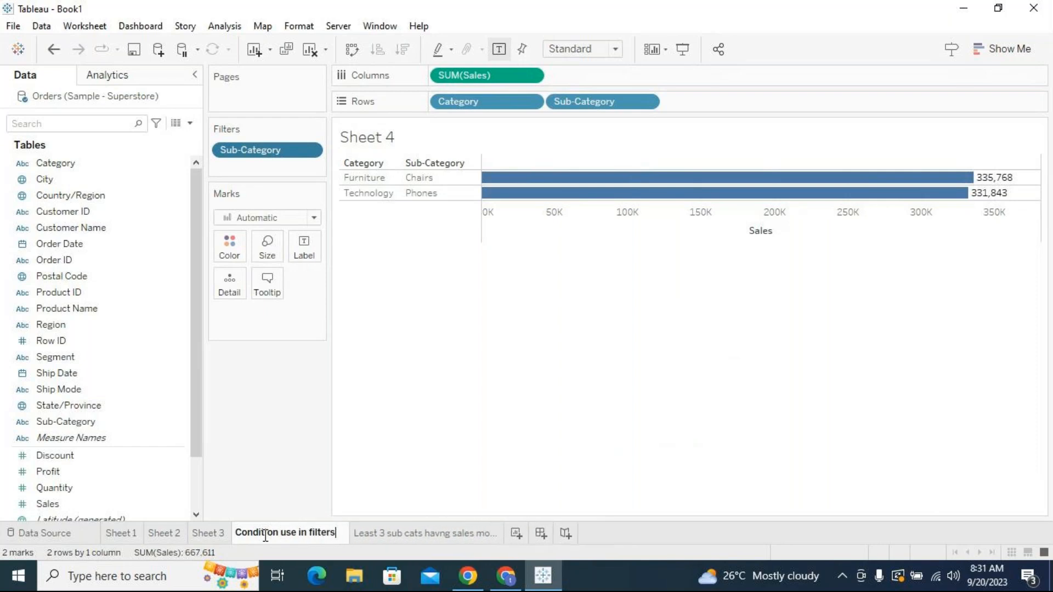
key(Return)
Rename Sheet 3 as "Colors for measure values"
click(206, 533)
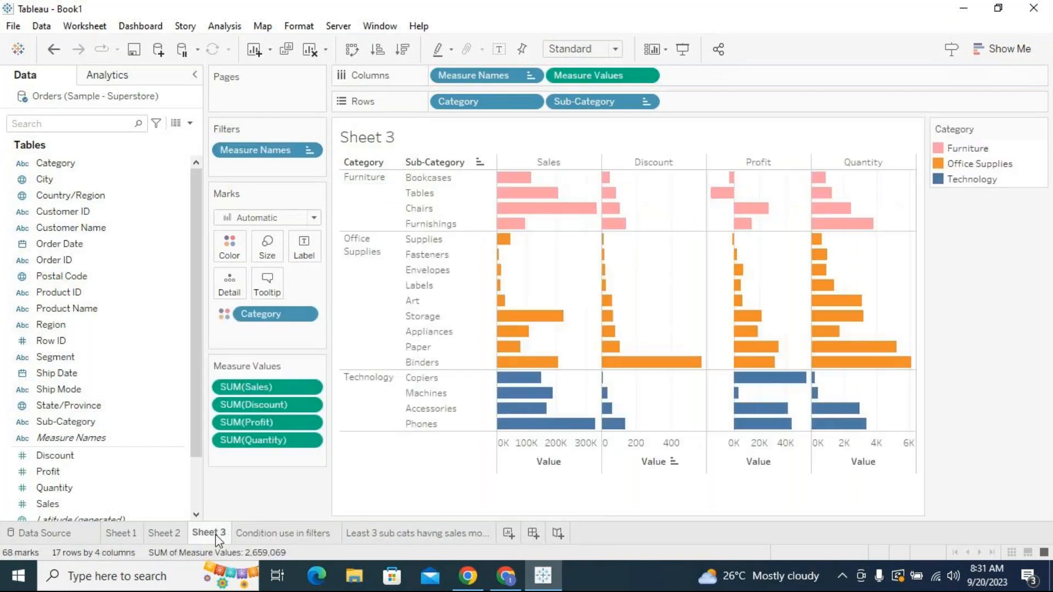
double_click(217, 536)
text(Color at)
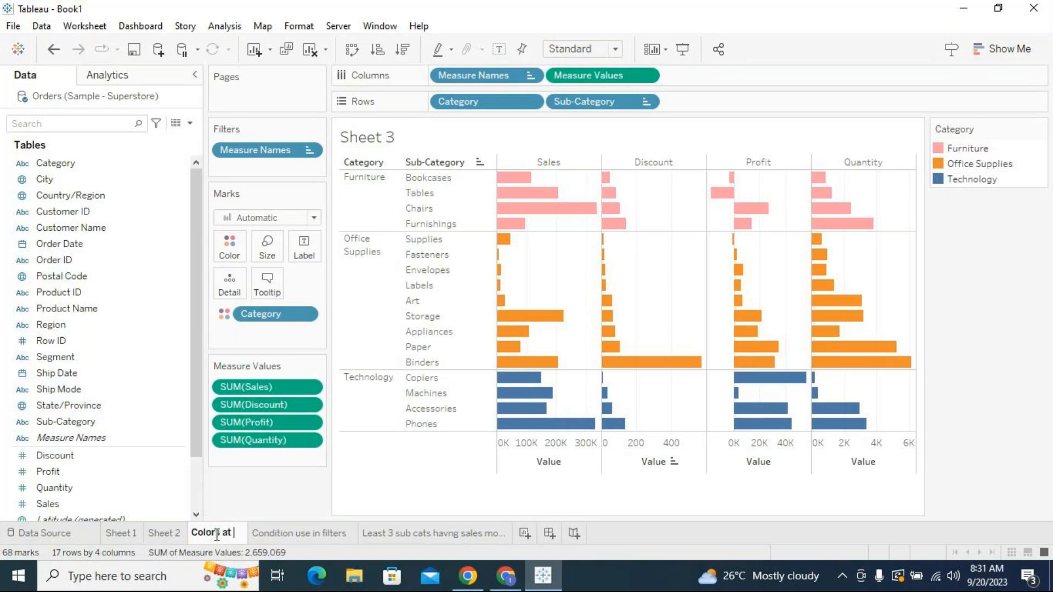
key(BackSpace)
key(BackSpace)
text(for measure values)
key(Return)
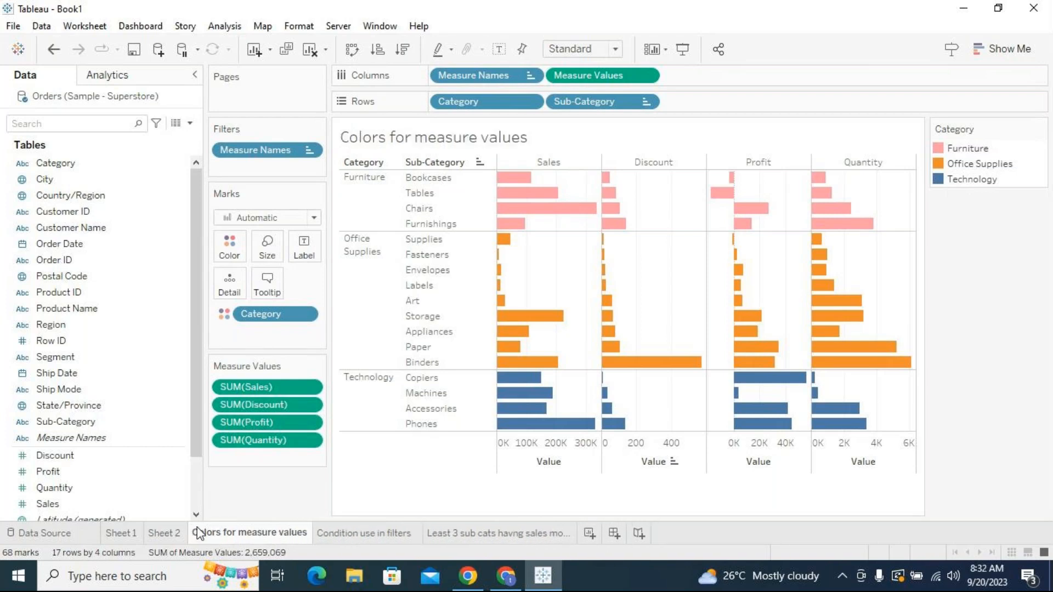
Rename Sheet 2 as "Coors for all measure independent"
click(166, 532)
double_click(167, 532)
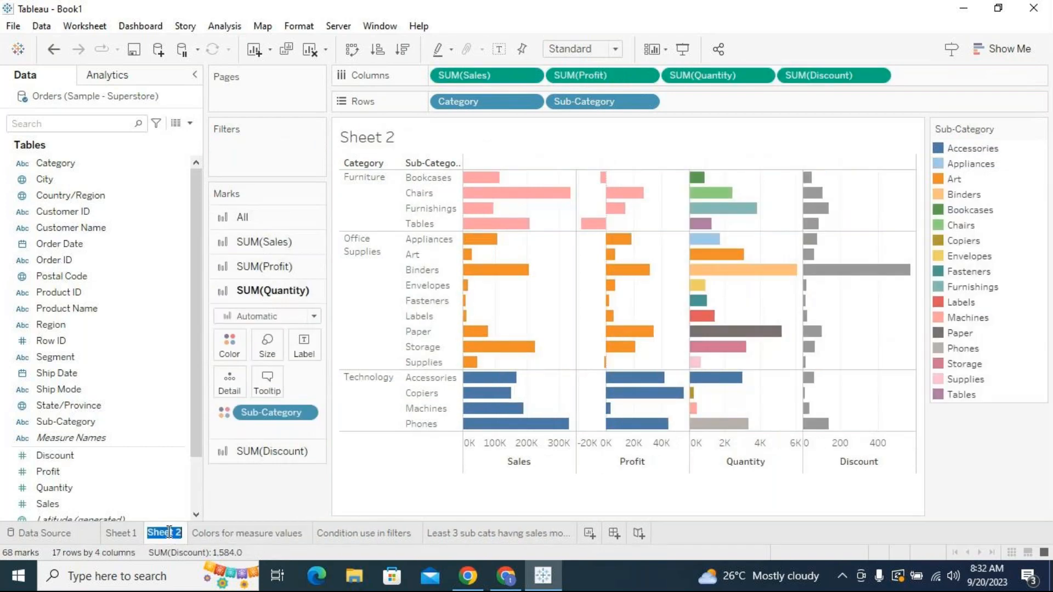
text(Coors for)
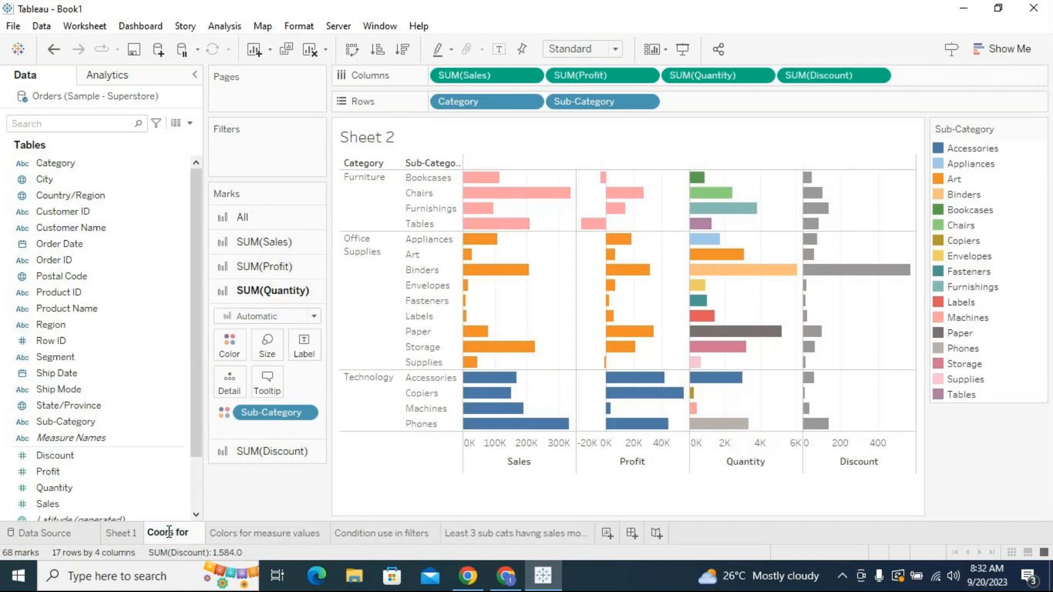
text( all)
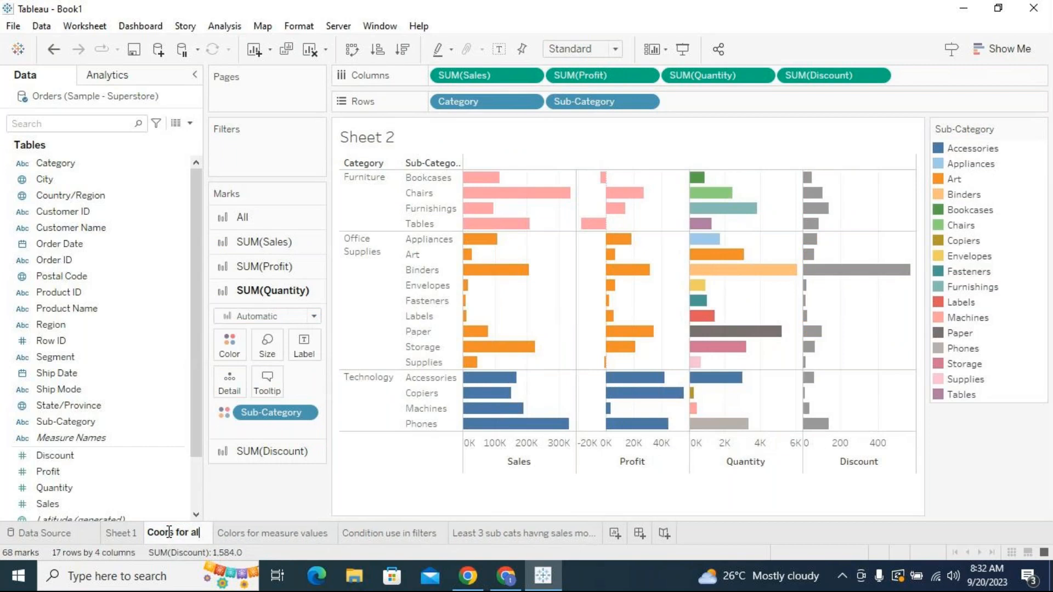
text( measure )
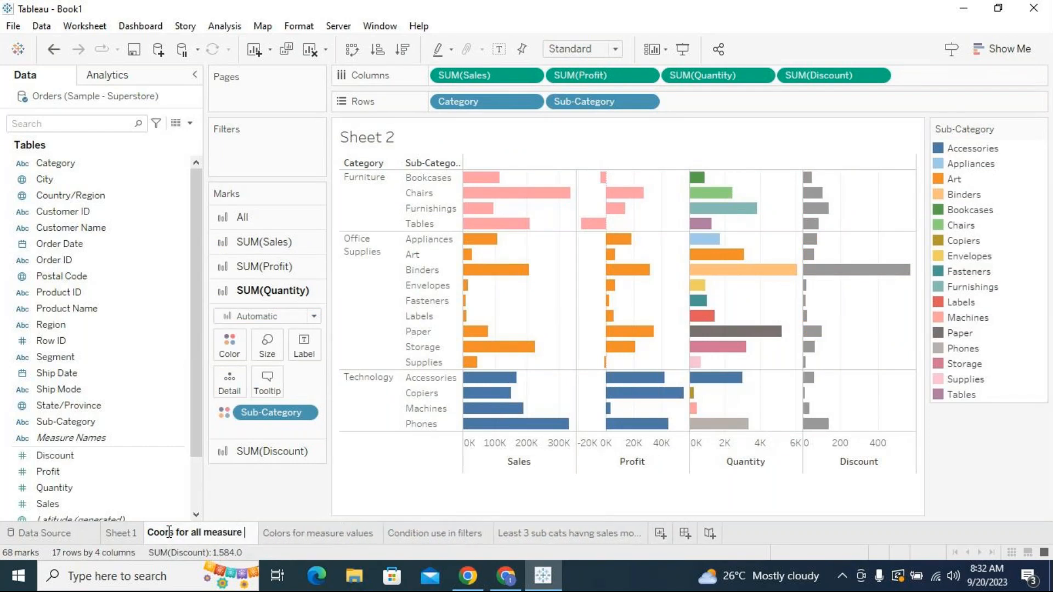
text(independent)
key(Return)
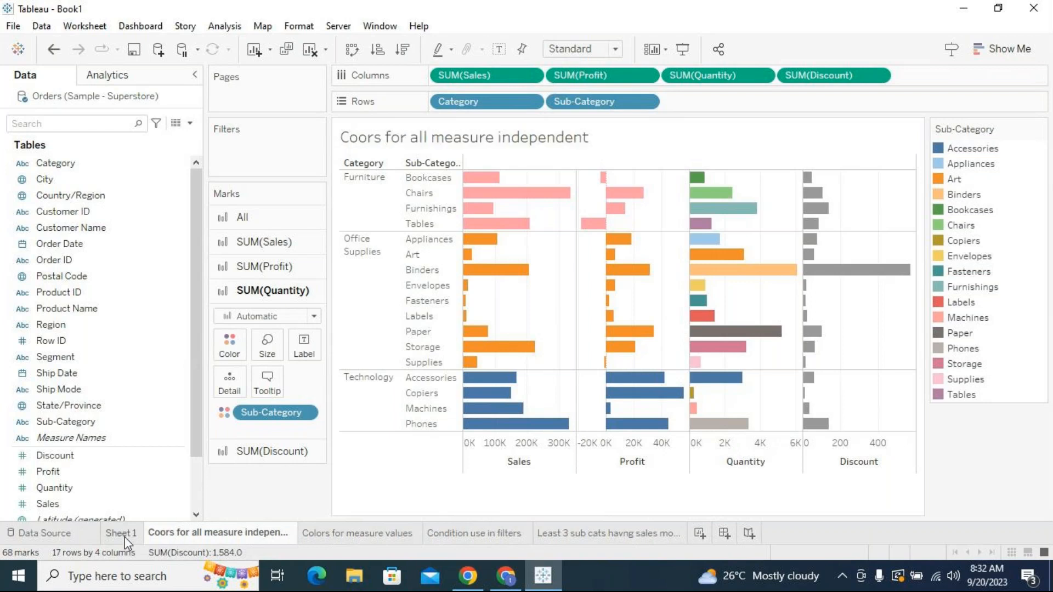
click(121, 532)
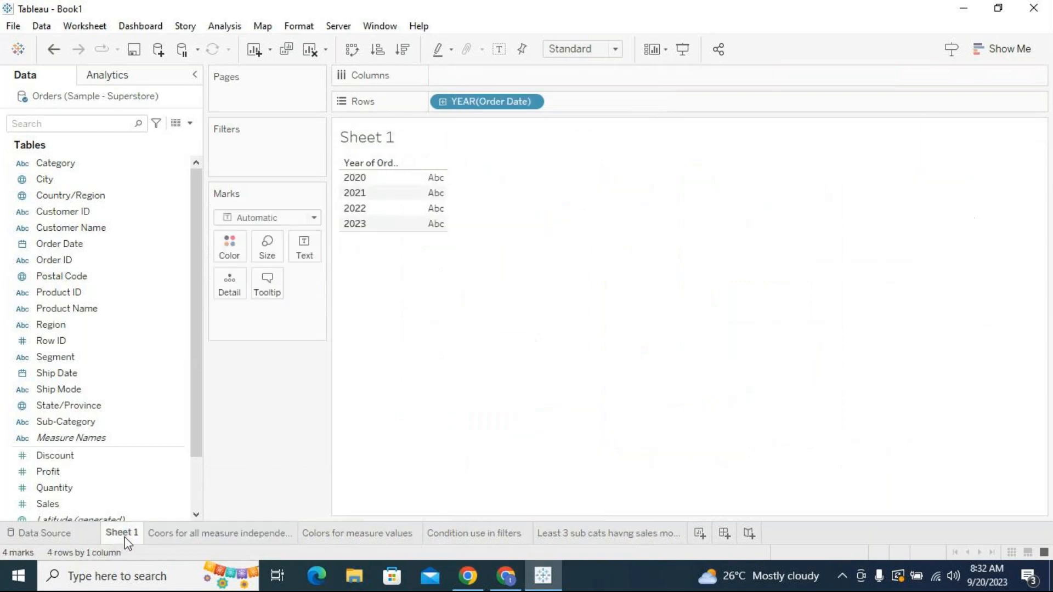
click(642, 534)
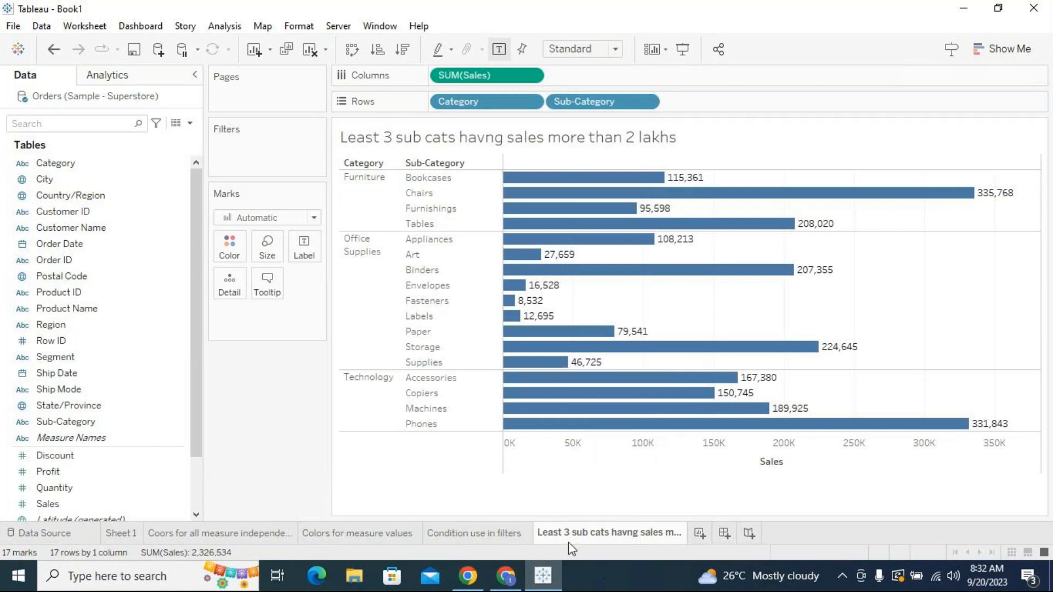
mouse_move(570, 543)
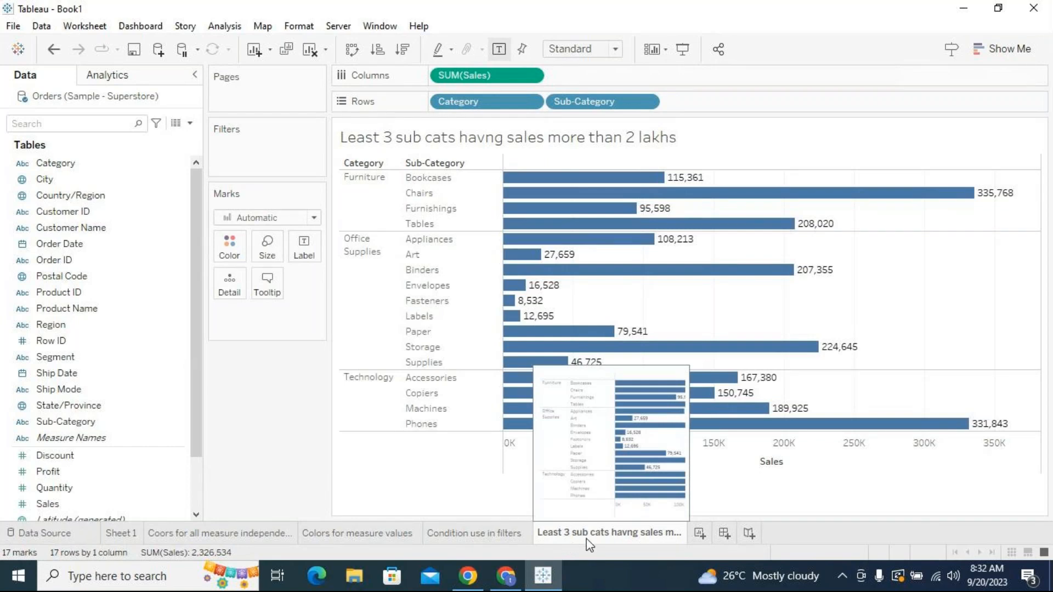
Create another worksheet with a labelled Sales bar chart by Category and Sub-Category, and widen the Sub-Category column to show its full heading
click(699, 533)
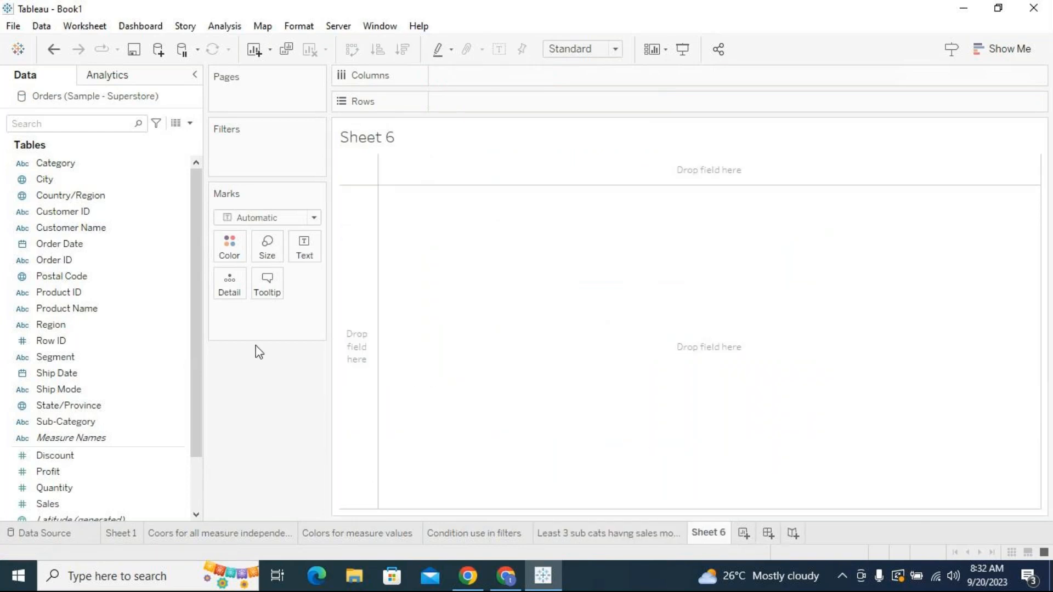
drag(85, 164, 465, 108)
click(70, 420)
drag(70, 420, 600, 97)
click(62, 508)
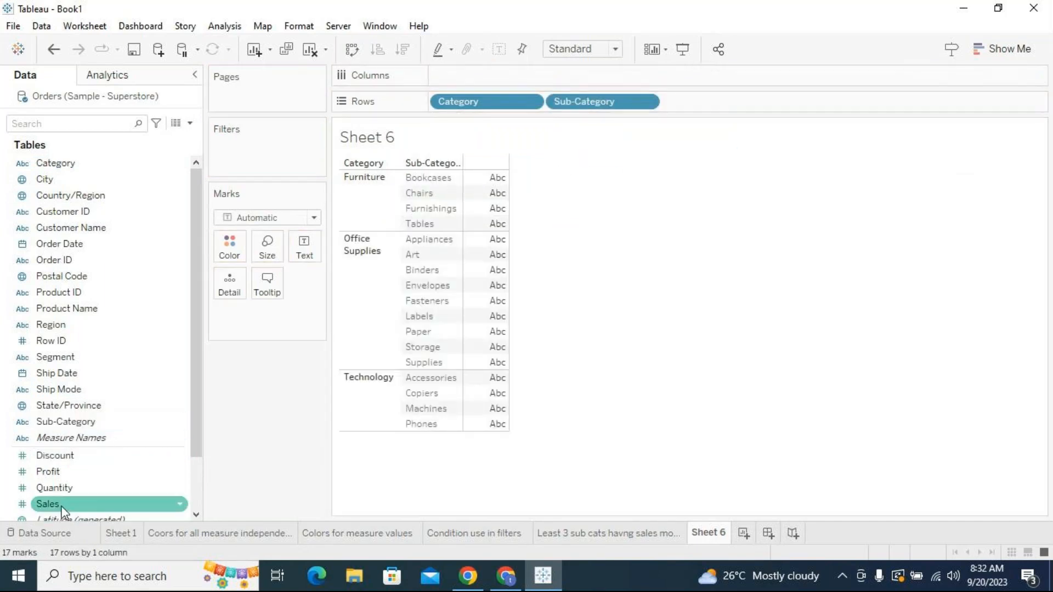
drag(60, 505, 465, 73)
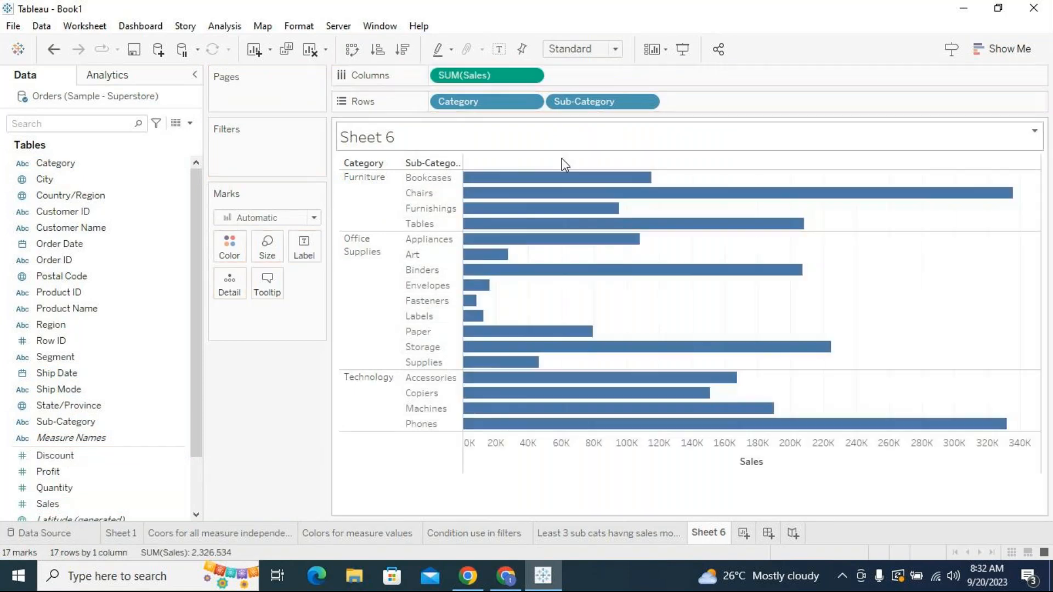
click(499, 51)
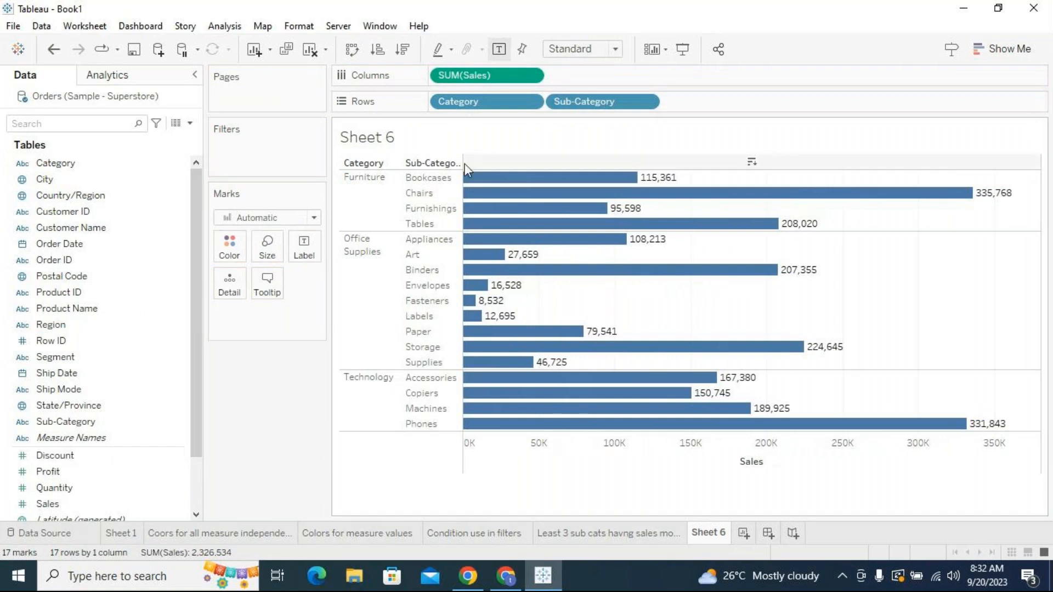
drag(462, 213, 487, 214)
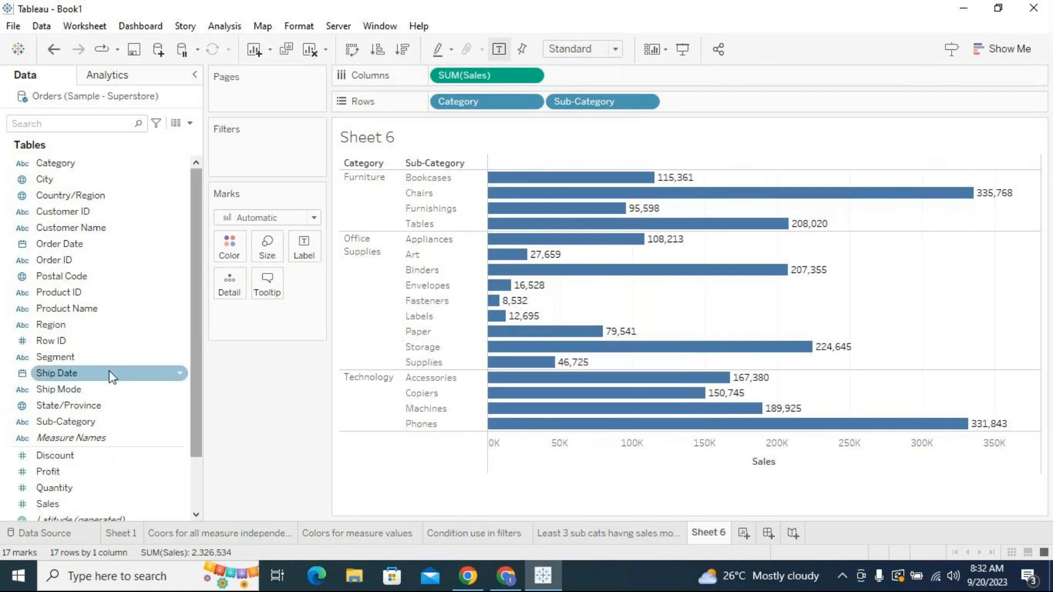
Create a new worksheet and place Order Date on Rows
click(745, 533)
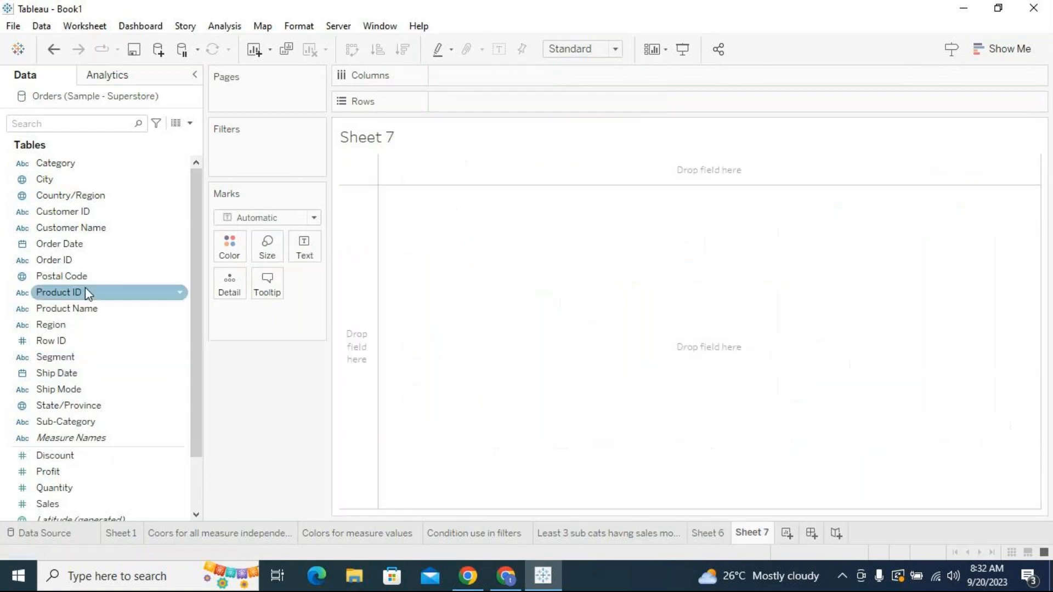
drag(57, 245, 507, 108)
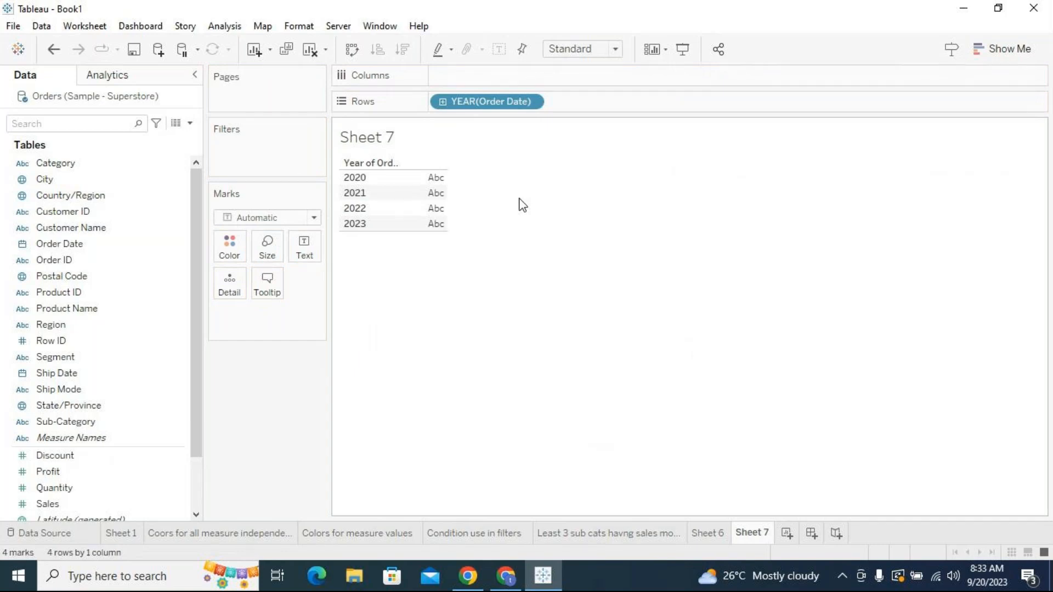
Drill Order Date down through quarter, month and day, and roll it back up to the year level
click(443, 101)
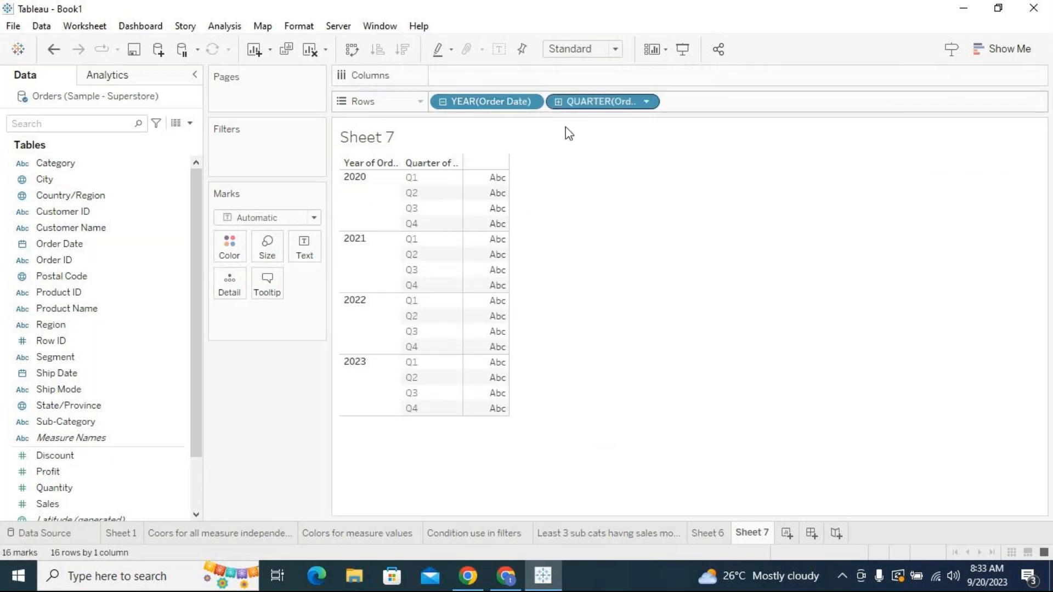
click(558, 102)
click(674, 102)
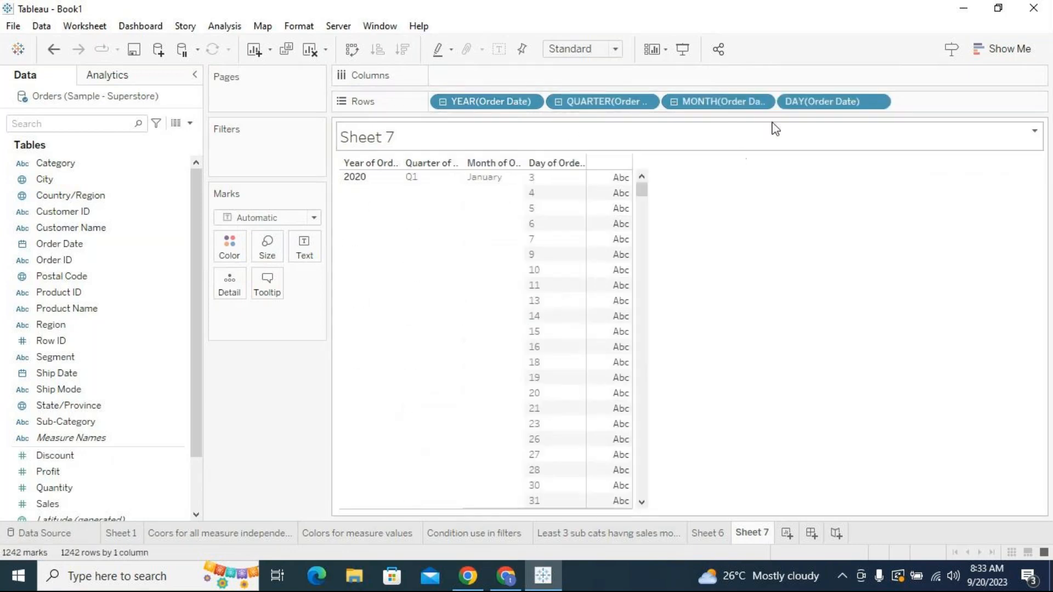
click(674, 102)
click(558, 102)
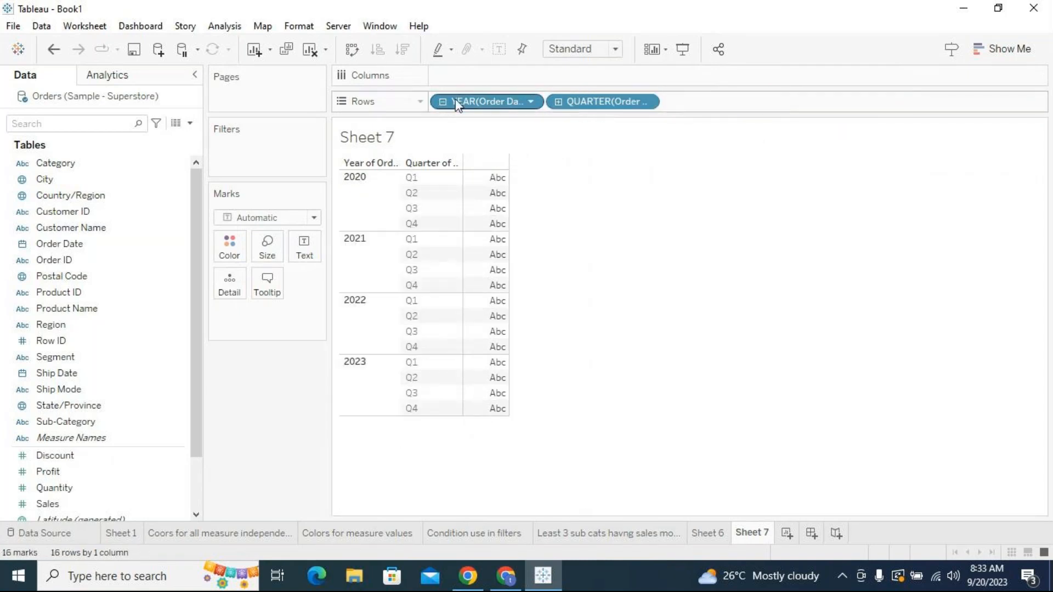
click(443, 102)
click(443, 102)
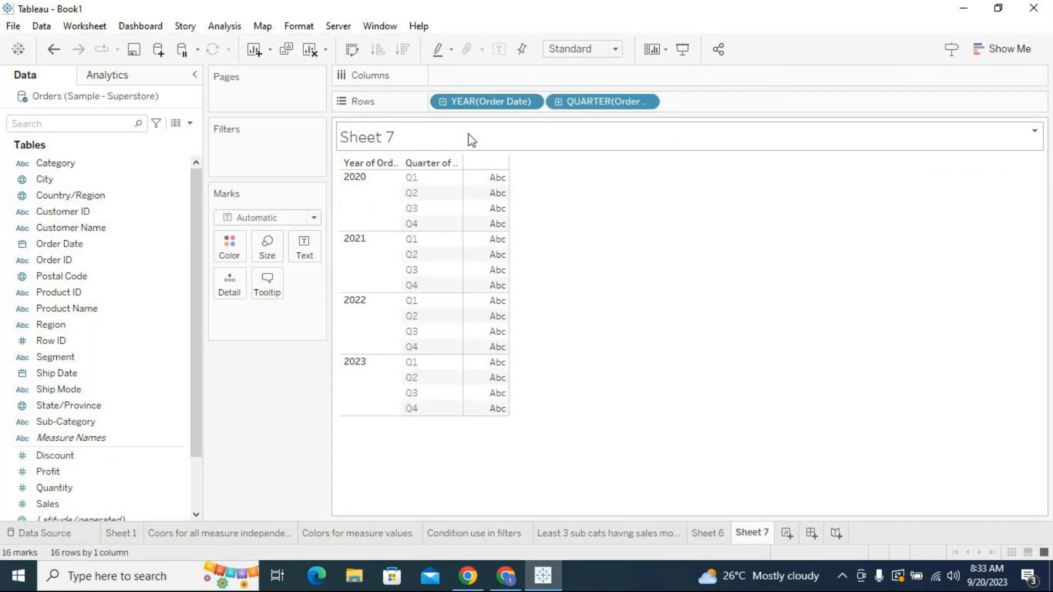
click(559, 103)
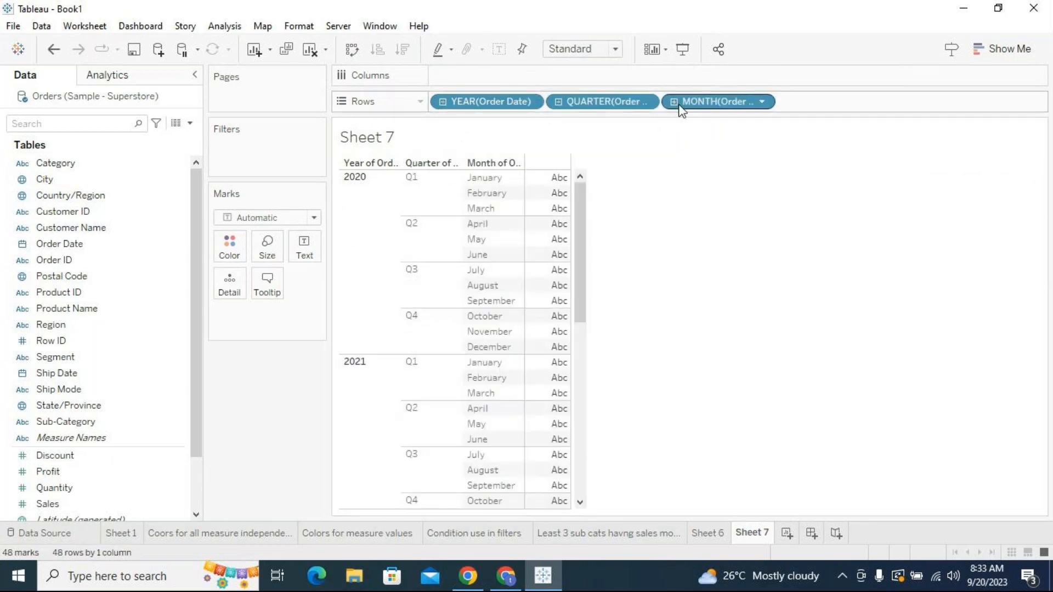
click(674, 102)
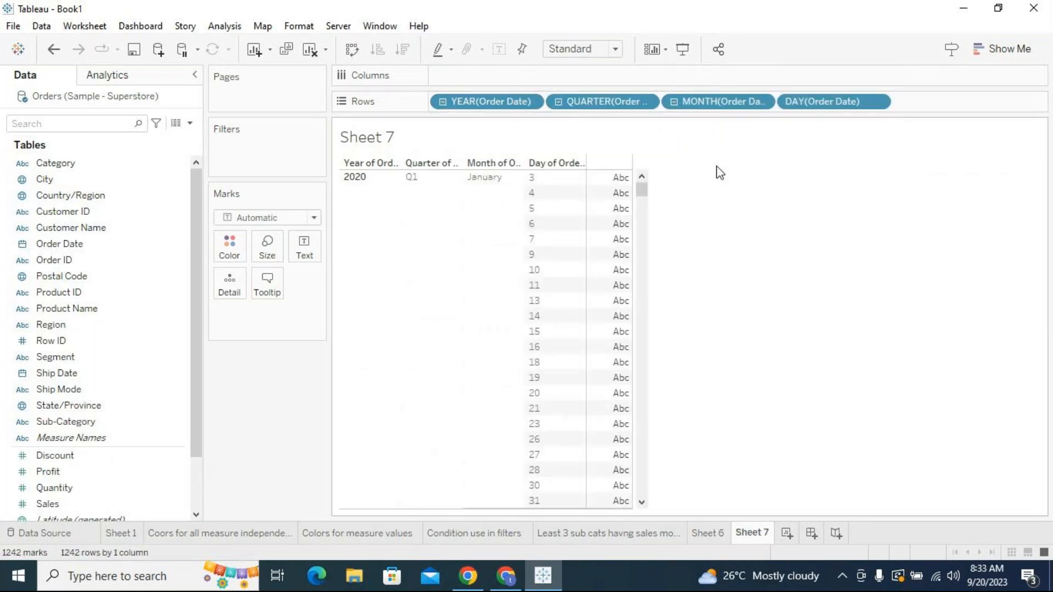
click(443, 102)
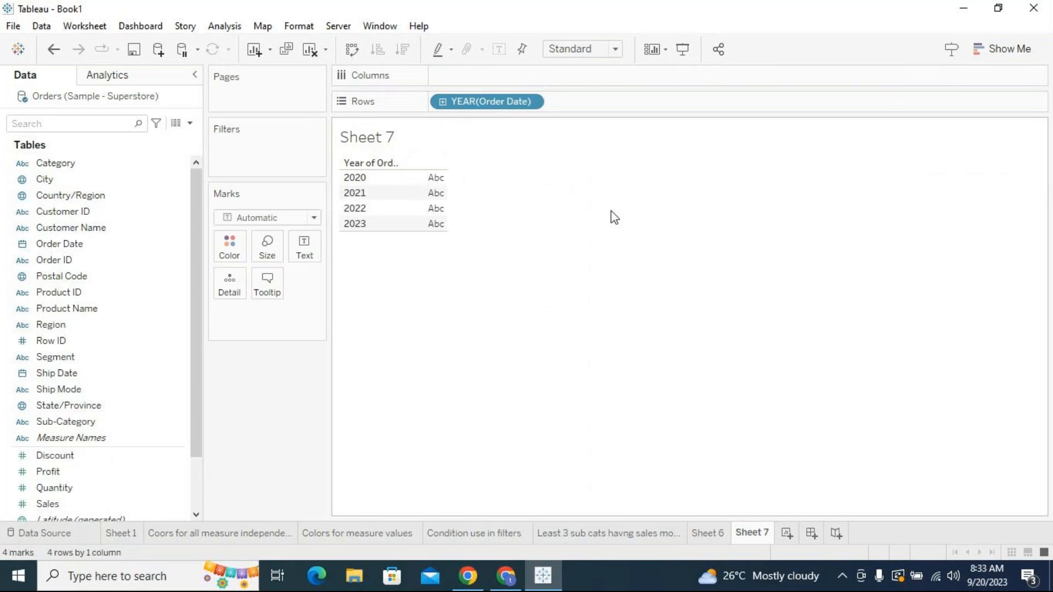
Compare the Category and Sub-Category rows on Sheet 6 with the Order Date row on Sheet 7
click(711, 533)
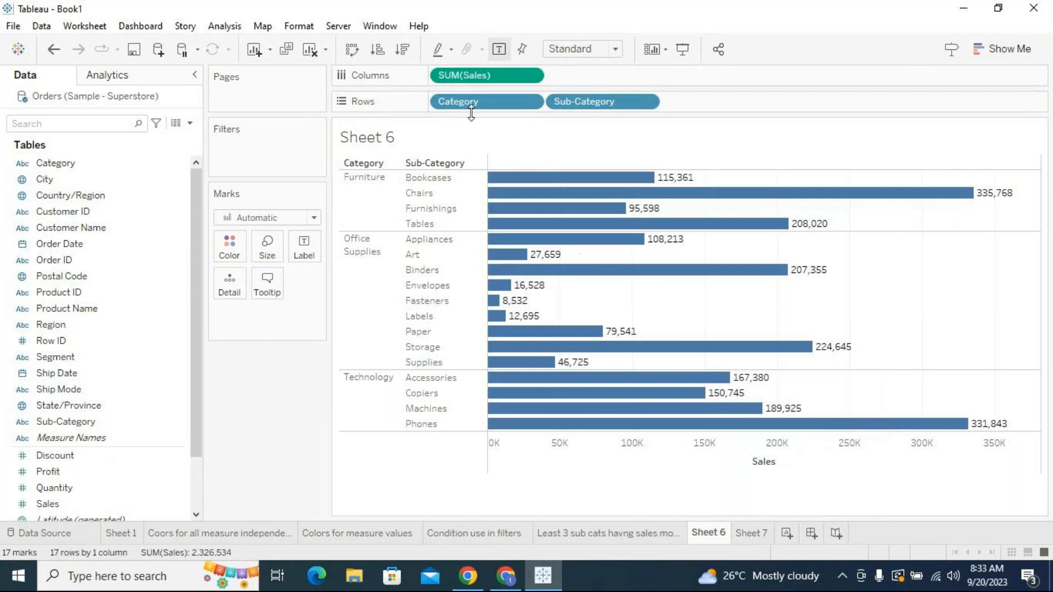
click(758, 540)
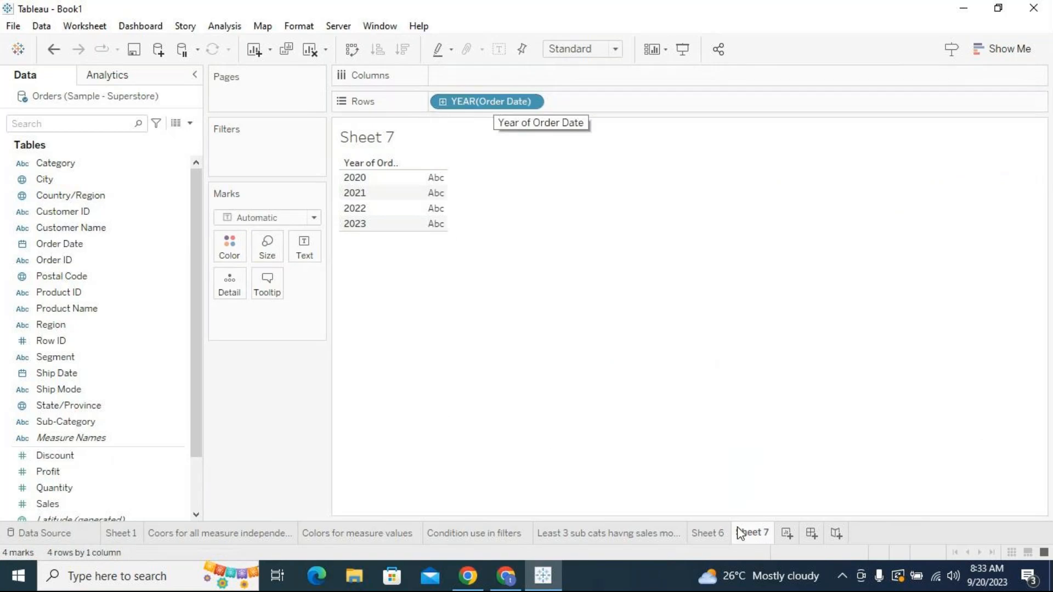
click(709, 534)
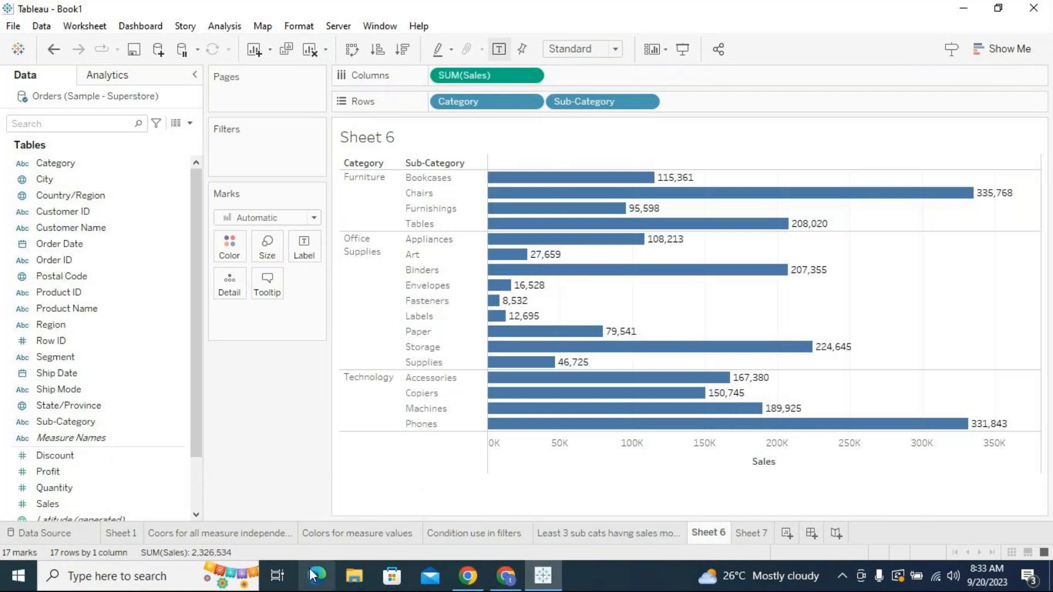
Switch to Notepad and write the heading "Hierarchy:" in a blank note
click(181, 575)
text(note)
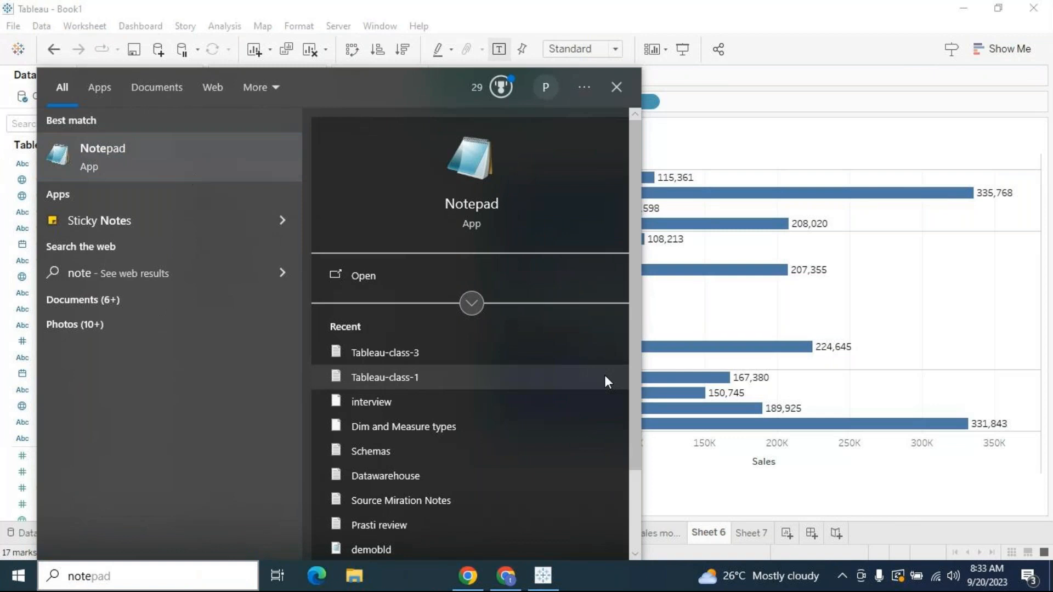
key(Return)
text(Hierarchy:)
key(Return)
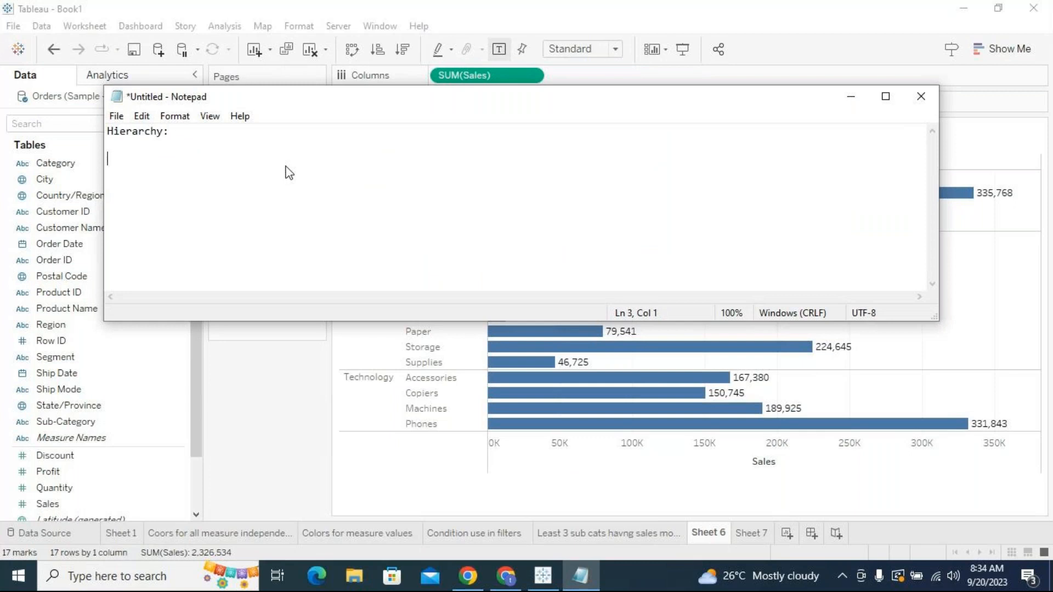
click(851, 96)
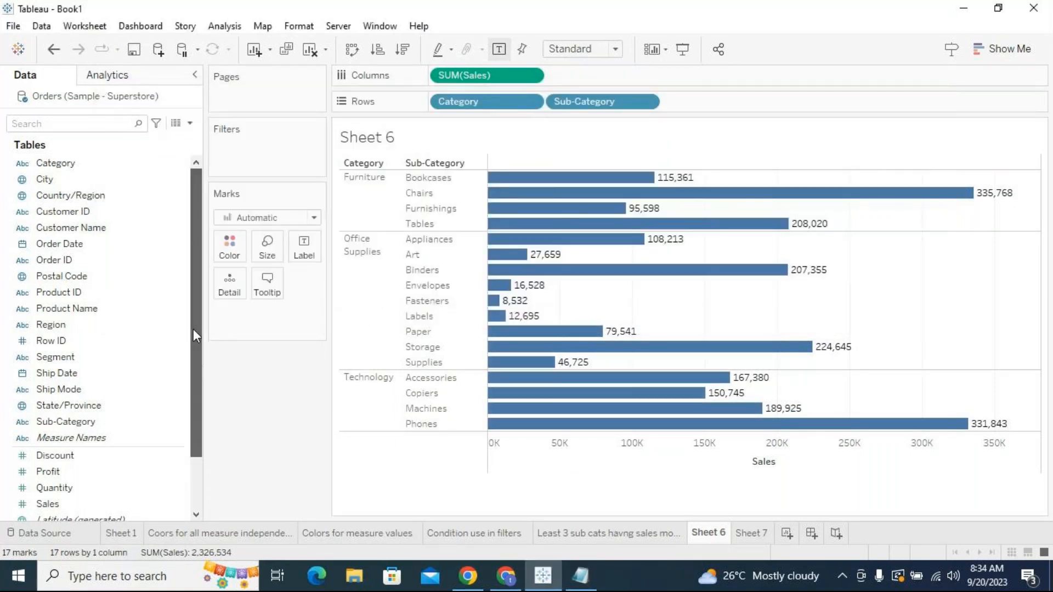
Add the definition "Creating Parent and child relation b/w multiple columns" below the Hierarchy heading in the Notepad note
click(581, 576)
text(Crae)
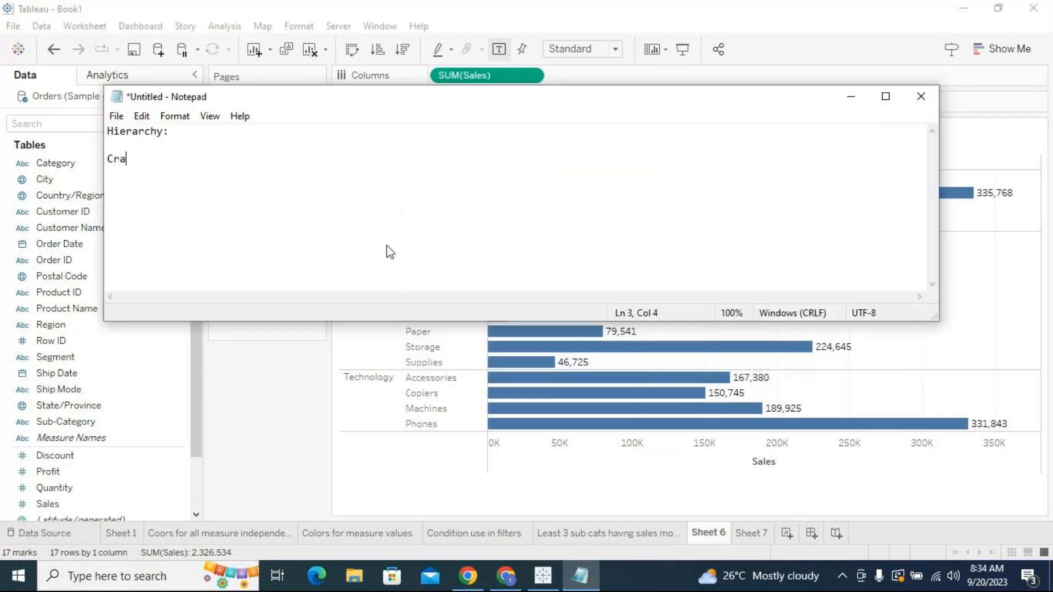
key(BackSpace)
key(BackSpace)
text(eating Parent and child )
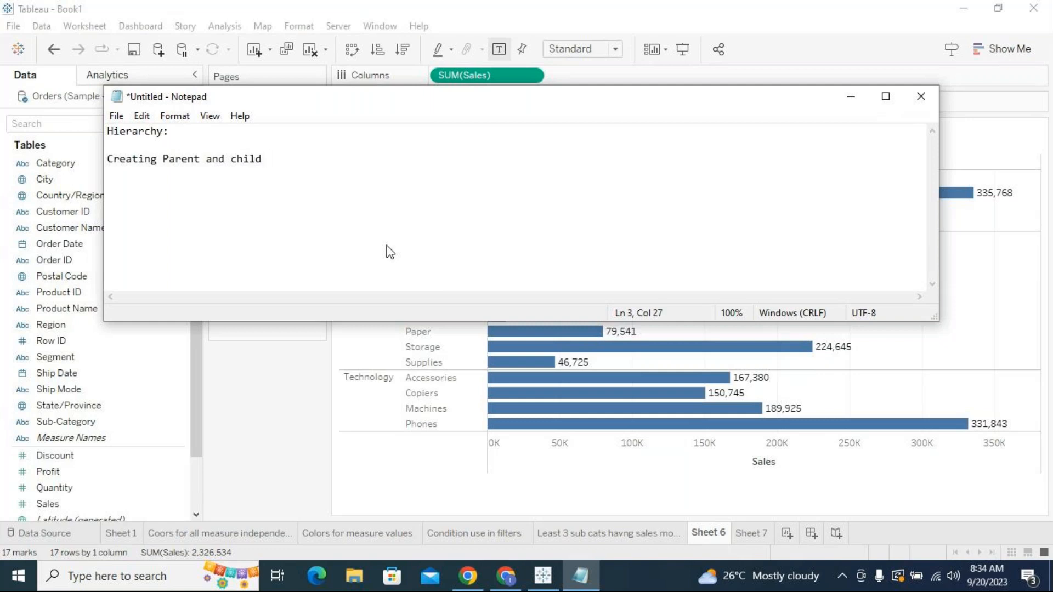
text(relation b/w)
text(two)
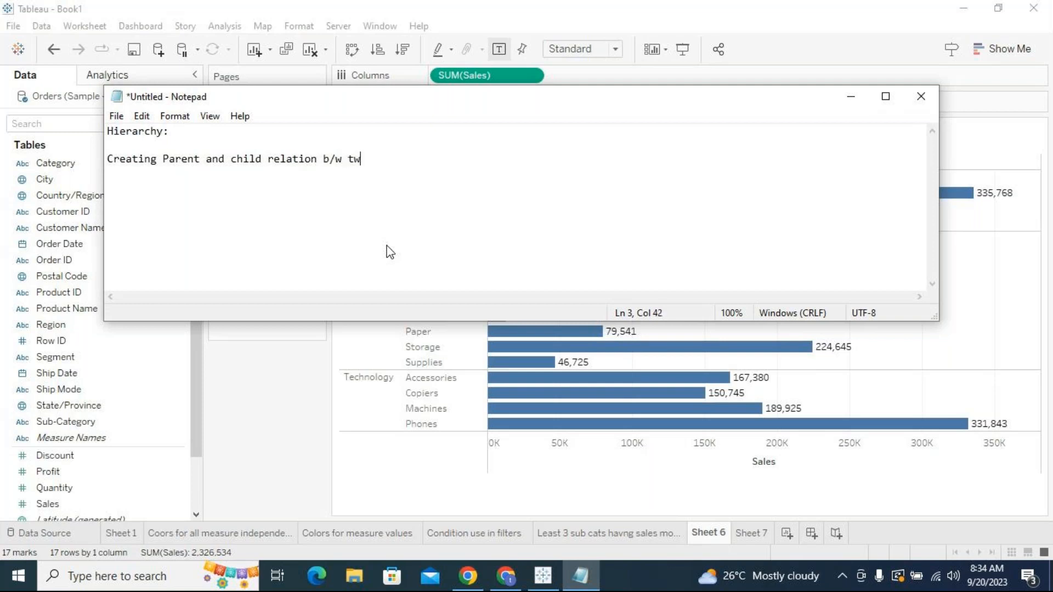
key(BackSpace)
key(BackSpace)
key(BackSpace)
text(multiple columns)
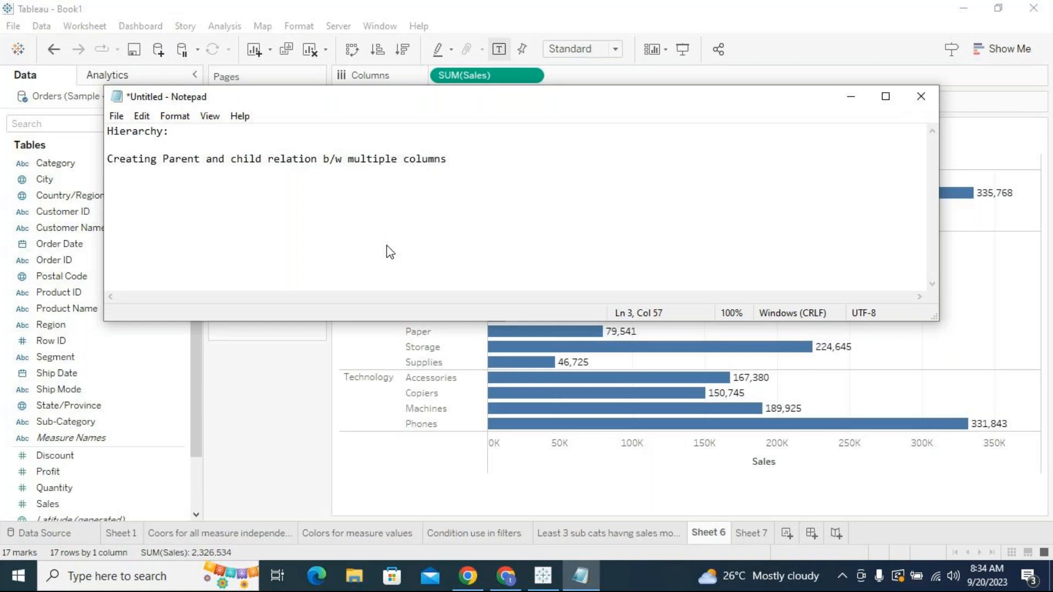
Insert "dimension" before "columns" in the note's definition, end the line with a period, and return to Tableau
click(402, 176)
text(dimension)
click(526, 166)
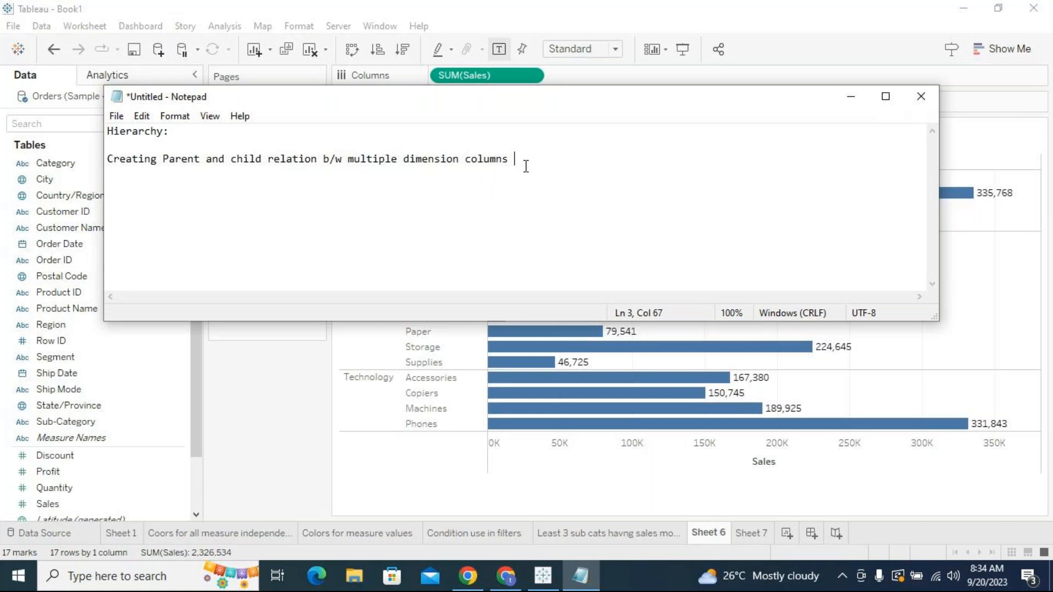
text(.)
key(Return)
key(Return)
click(850, 102)
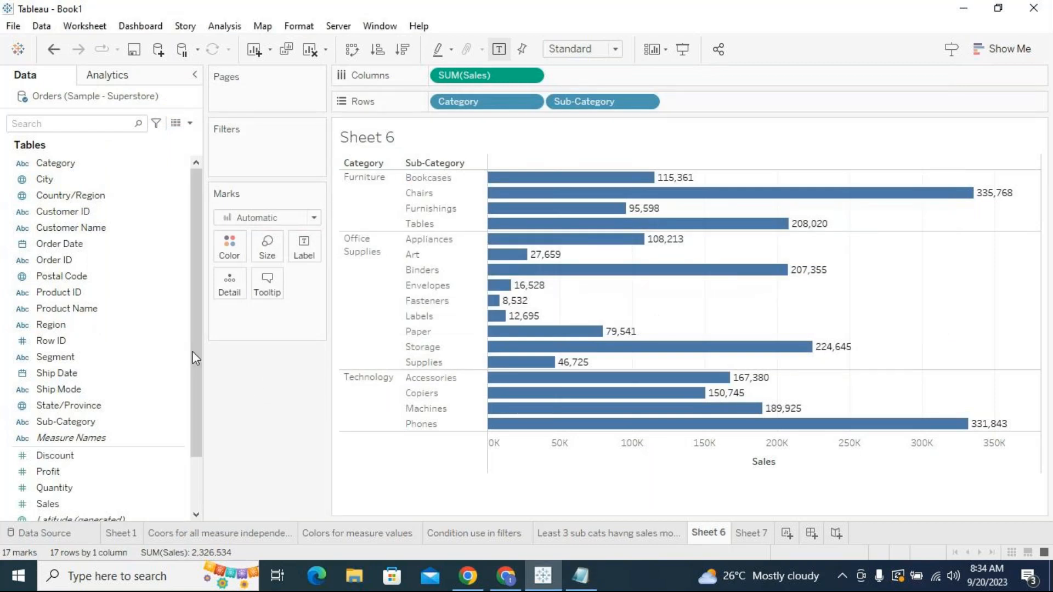
scroll(196, 341, down, 1)
scroll(196, 341, up, 1)
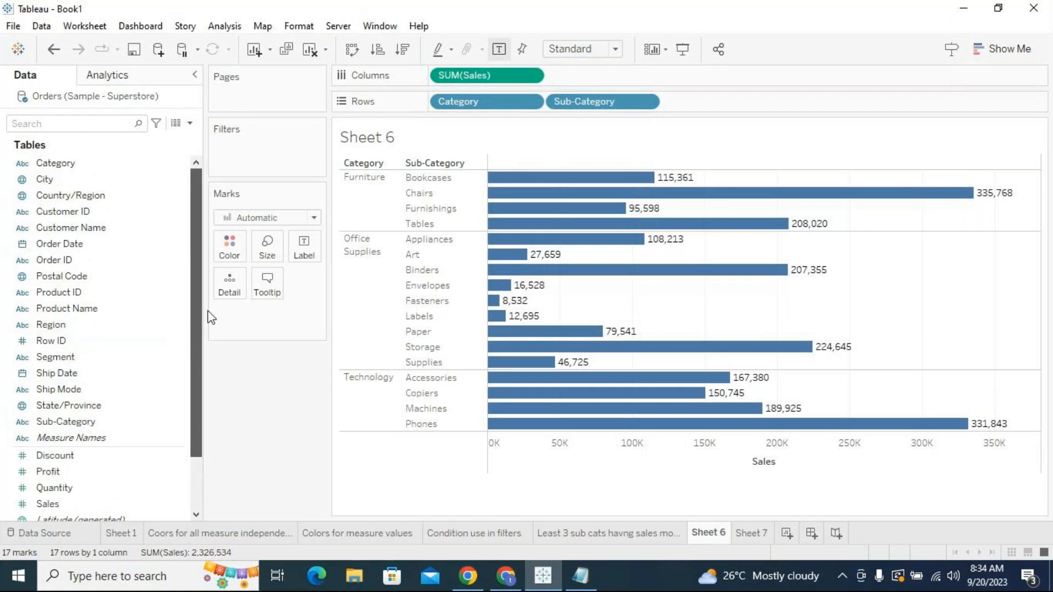
click(149, 427)
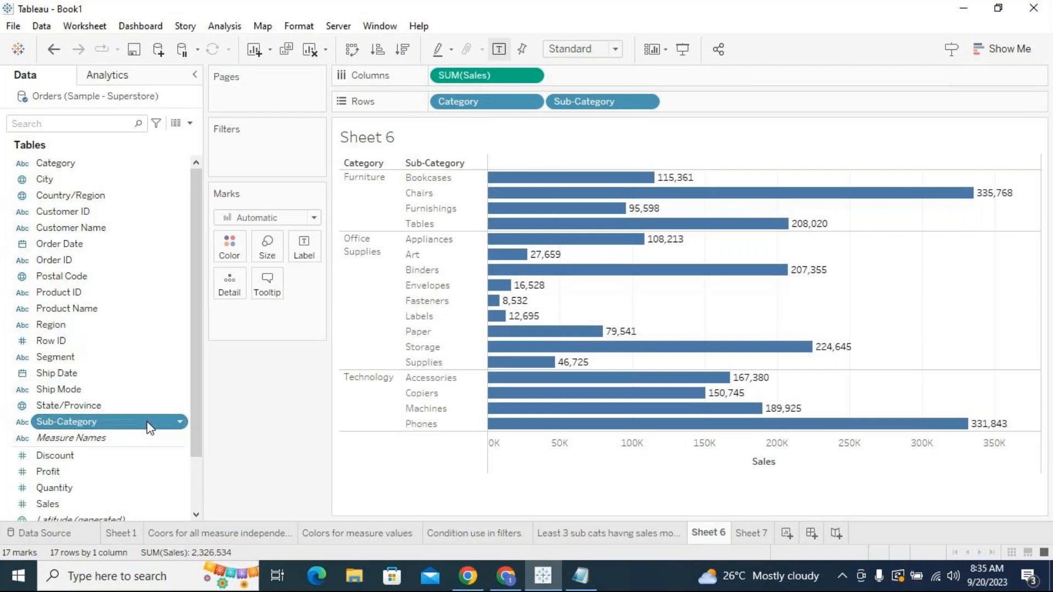
ctrl+click(73, 164)
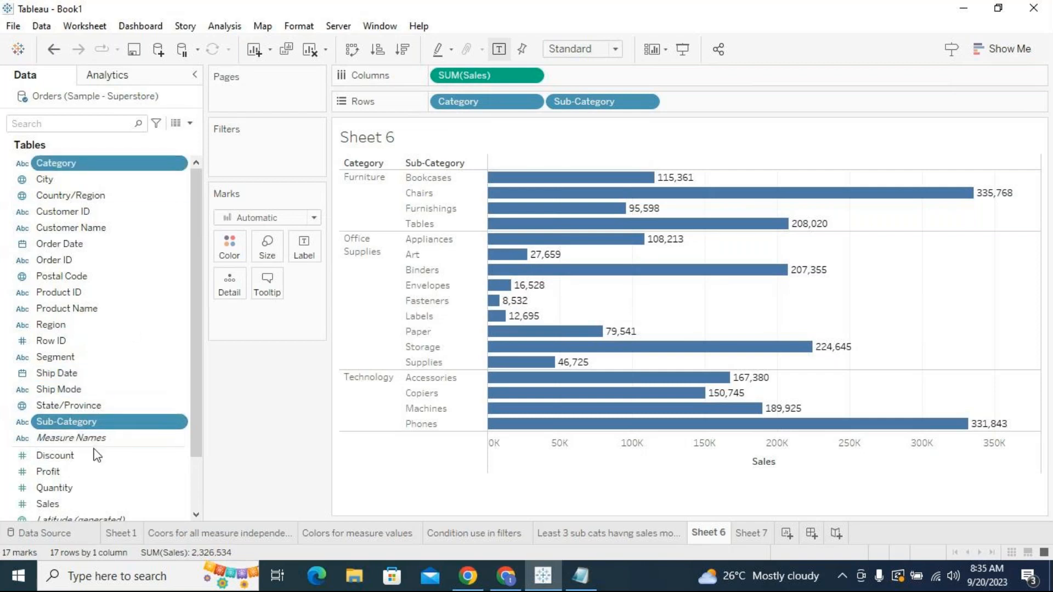
ctrl+click(72, 314)
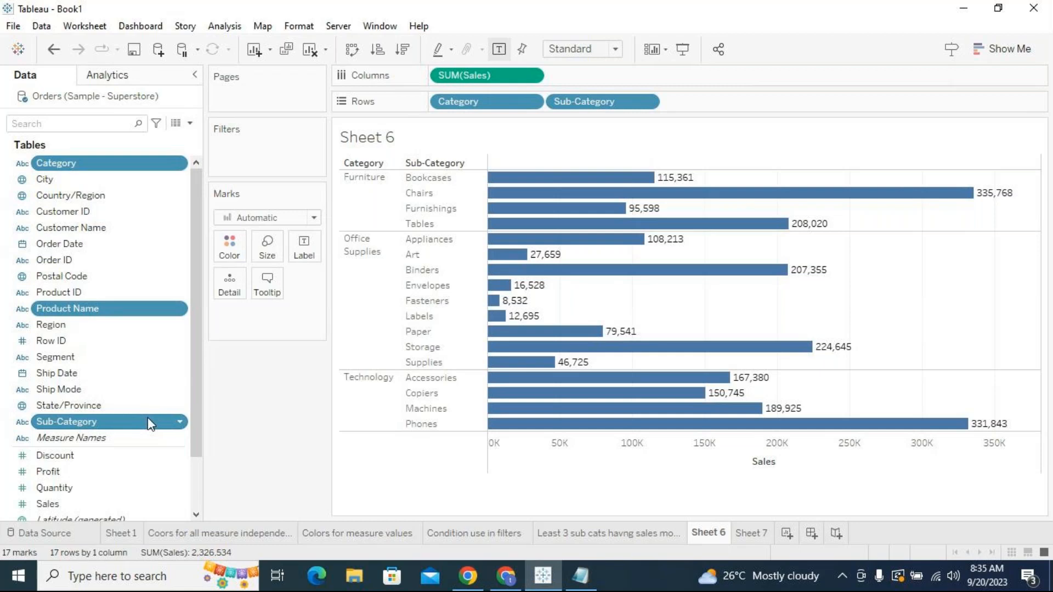
click(148, 360)
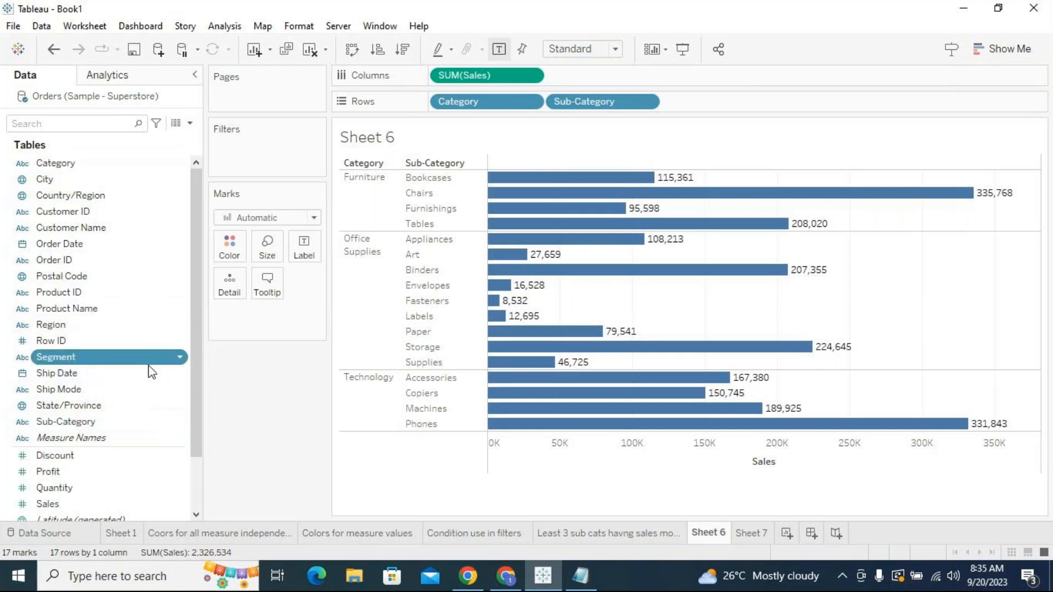
click(95, 423)
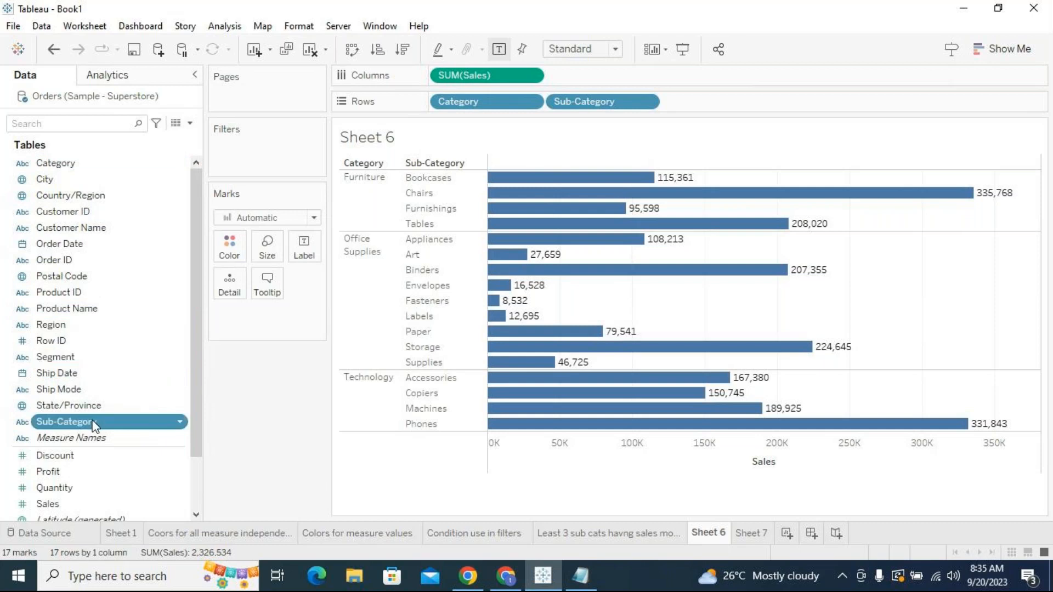
mouse_move(71, 423)
mouse_down()
mouse_move(163, 418)
mouse_move(82, 429)
mouse_up()
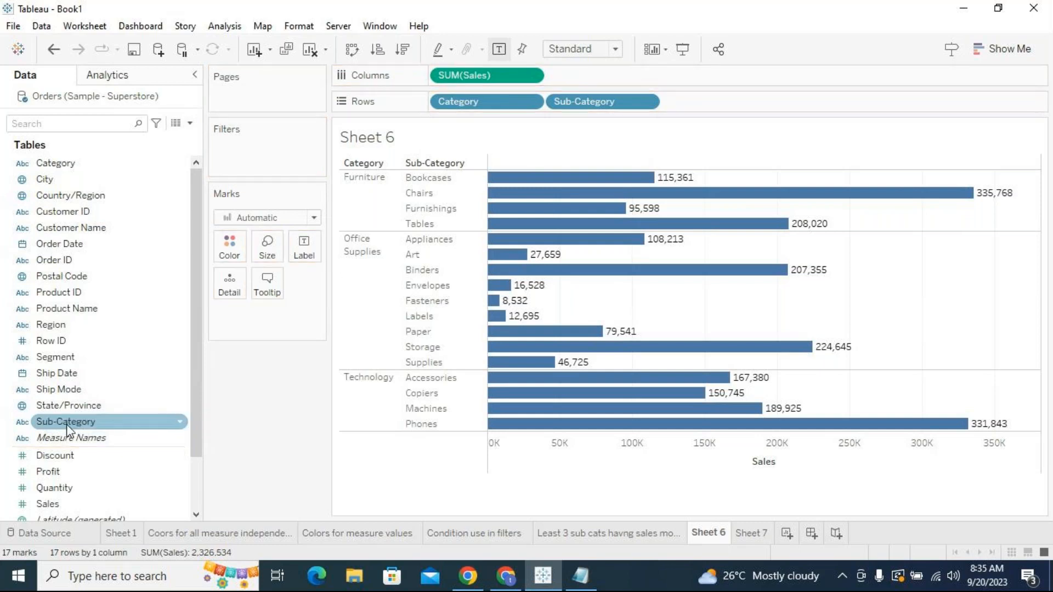
ctrl+click(66, 308)
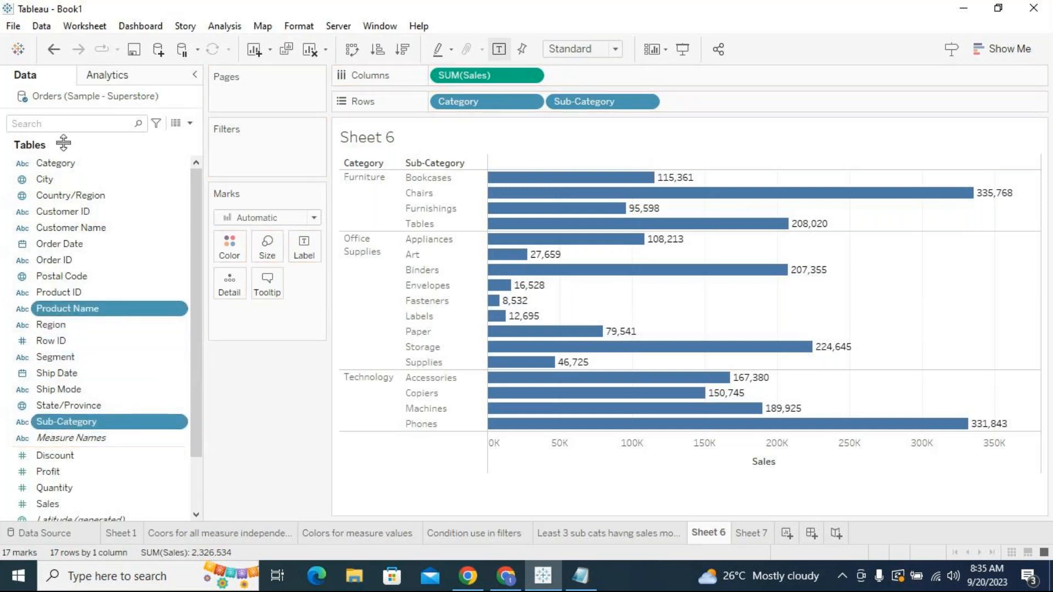
ctrl+click(57, 163)
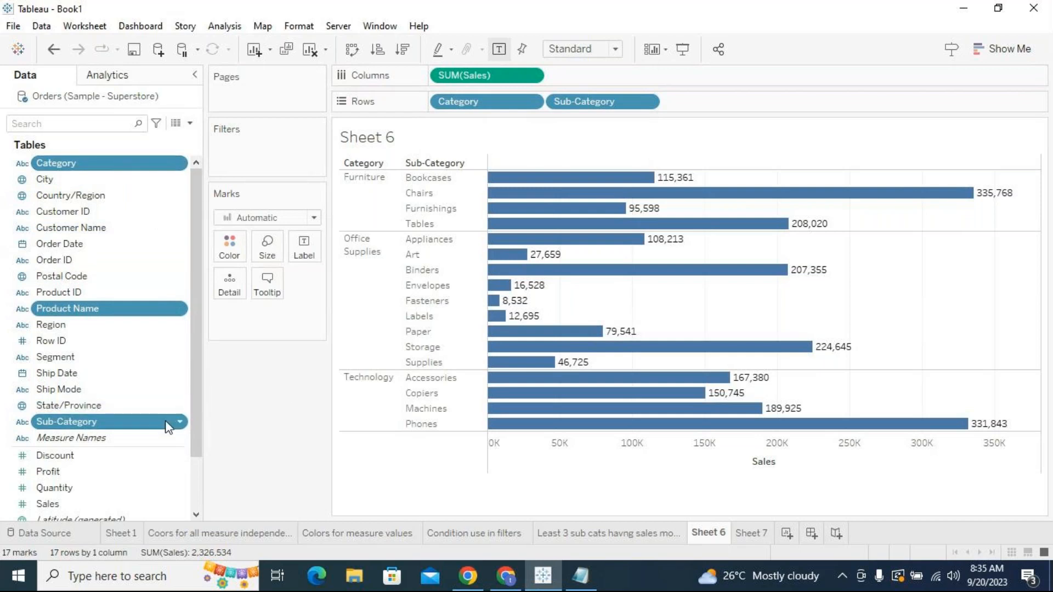
click(170, 391)
Create a hierarchy named "Products Hieracrhy" by placing the Sub-Category field onto Category in the data fields
click(101, 420)
drag(100, 420, 90, 171)
click(53, 423)
drag(53, 422, 55, 171)
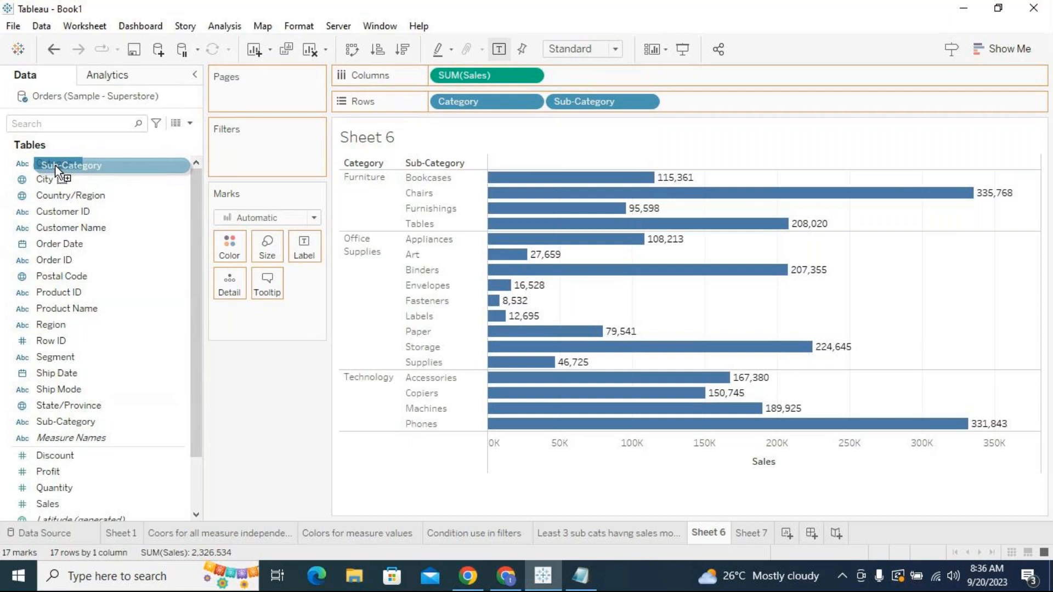
drag(57, 171, 57, 170)
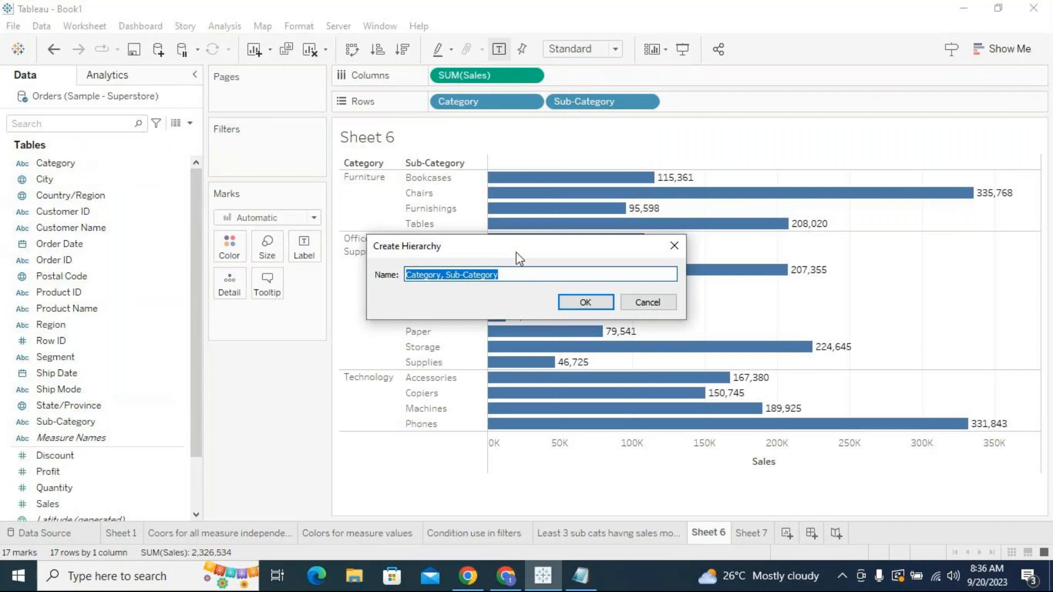
drag(502, 245, 369, 248)
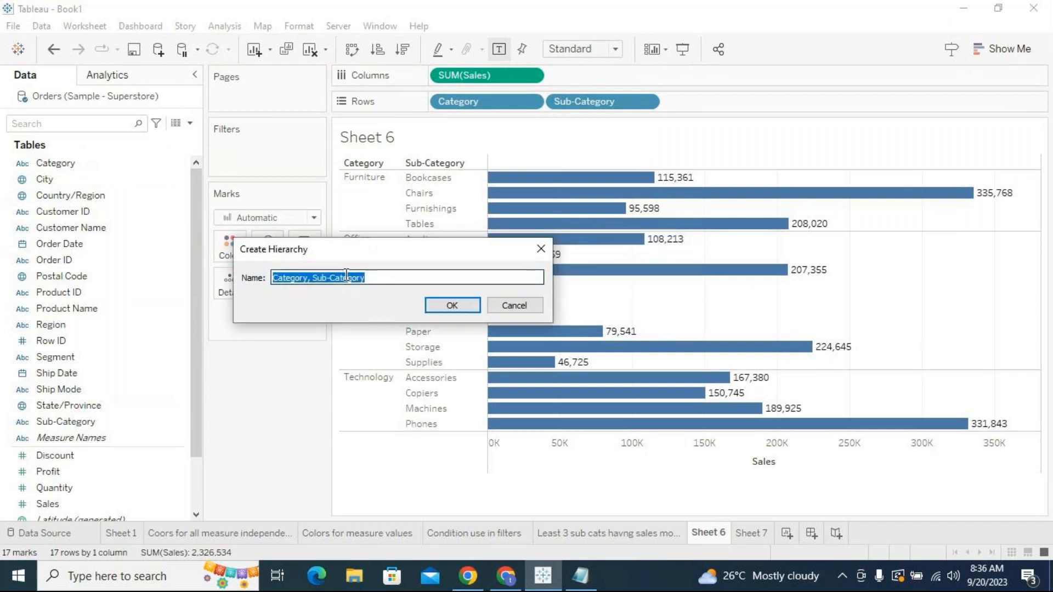
key(BackSpace)
text(Pro)
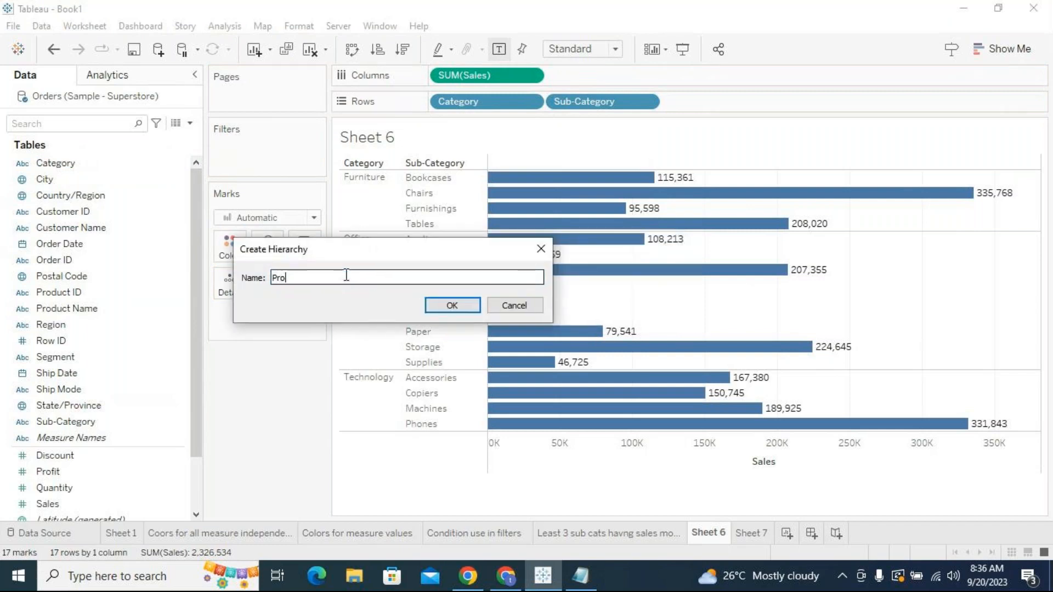
text(ducts Hieracrhy)
click(453, 305)
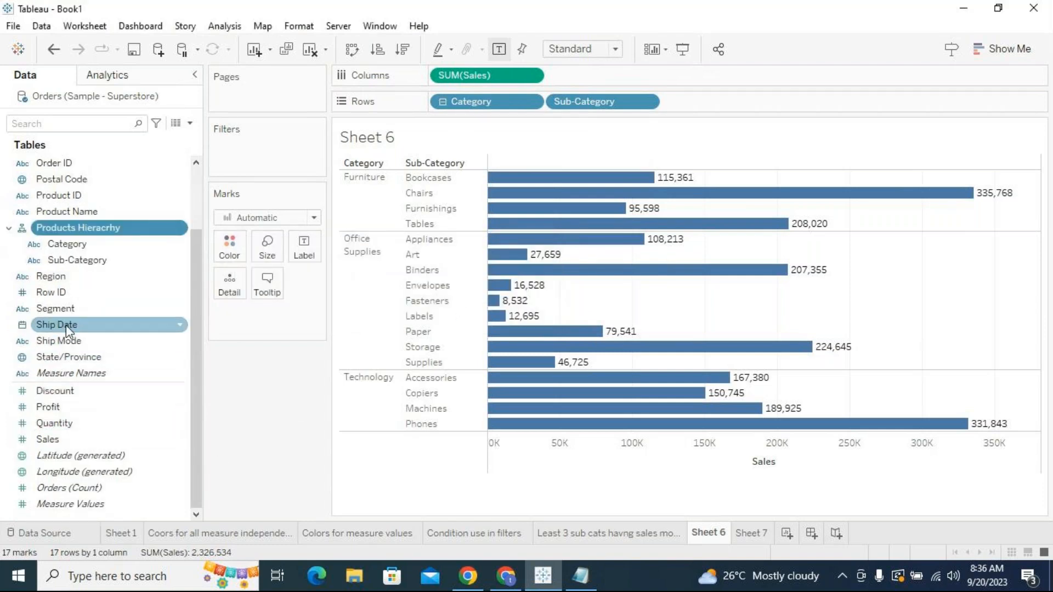
Add Product Name to the Products hierarchy as the level below Sub-Category
drag(71, 210, 81, 267)
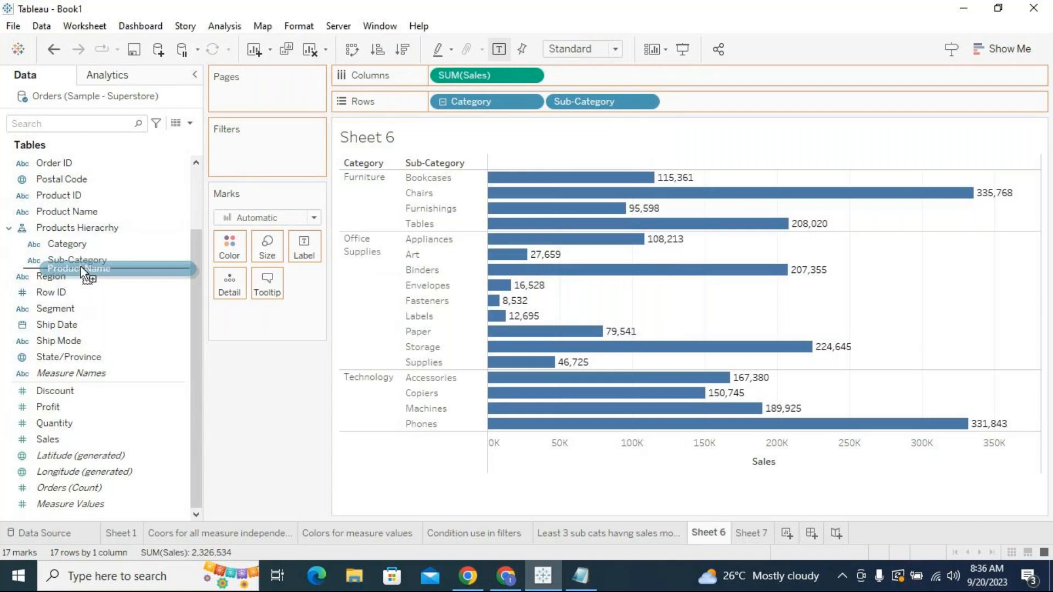
drag(80, 267, 78, 267)
drag(78, 267, 77, 267)
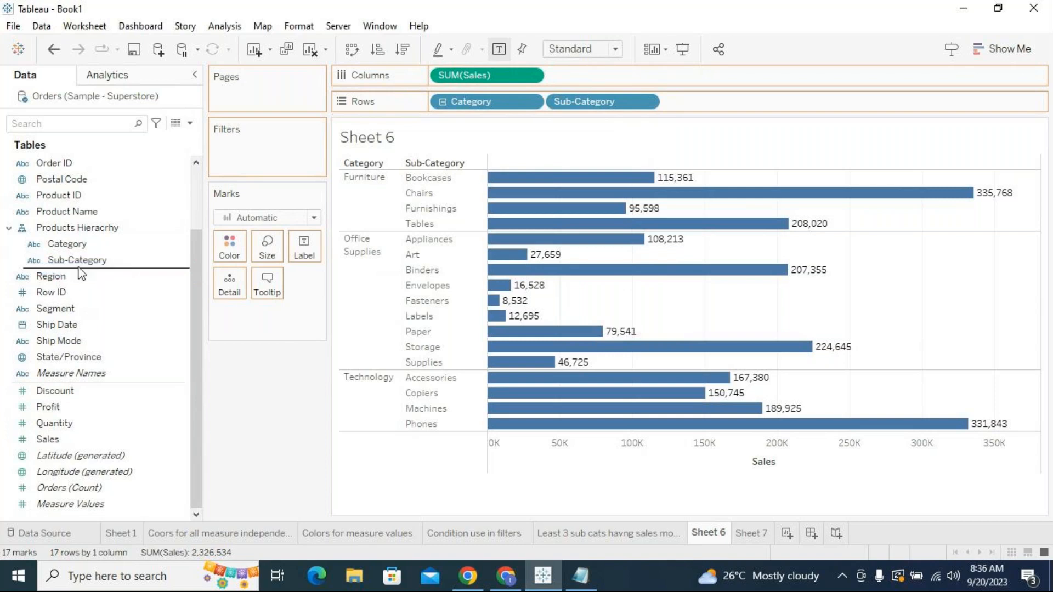
click(85, 234)
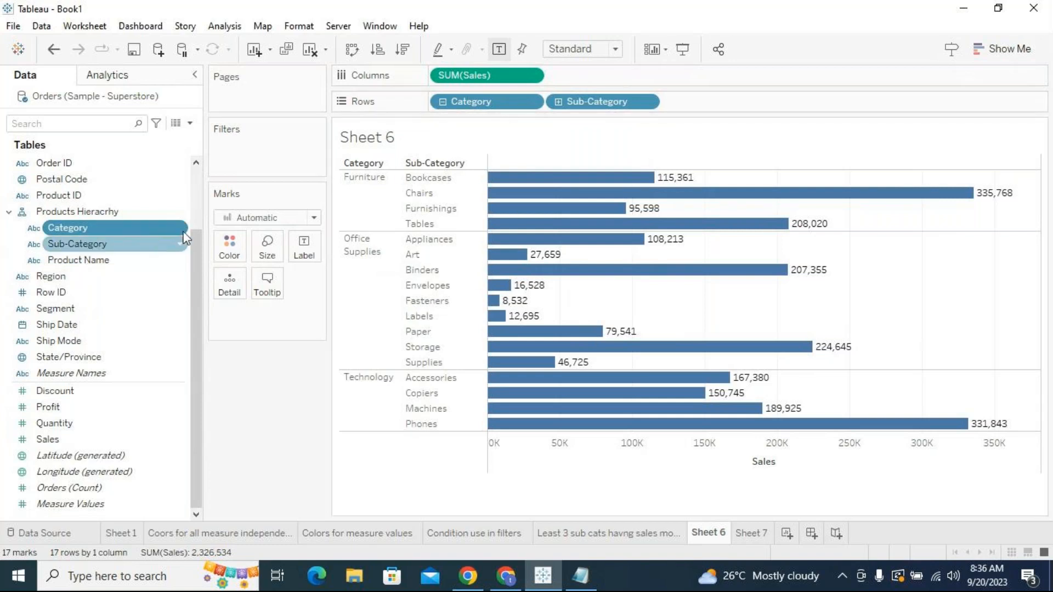
Drill up and down the hierarchy on Sheet 6's Rows between the Category, Sub-Category and Product Name levels
click(443, 103)
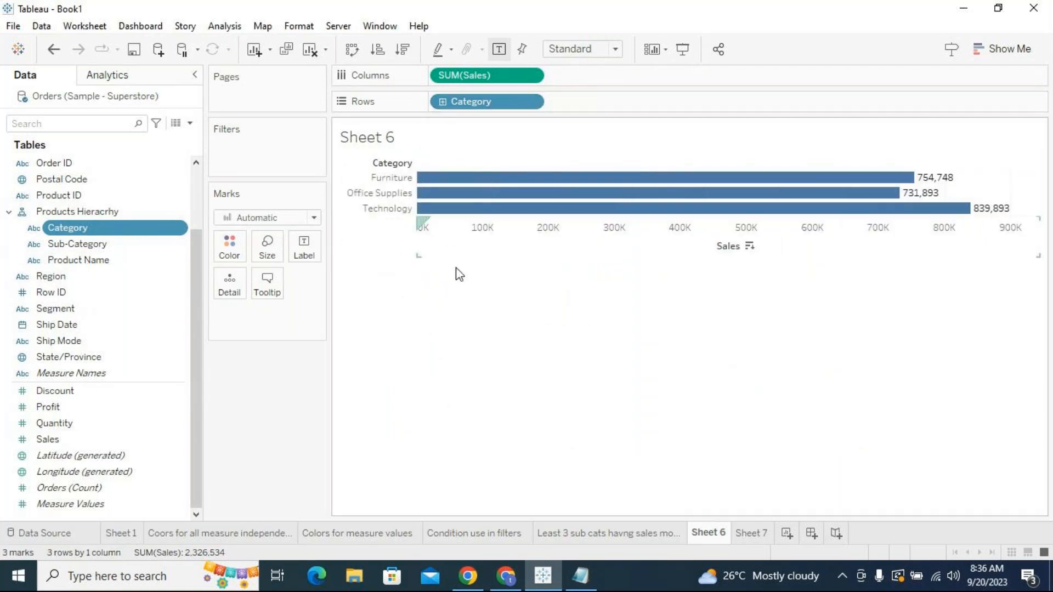
click(443, 102)
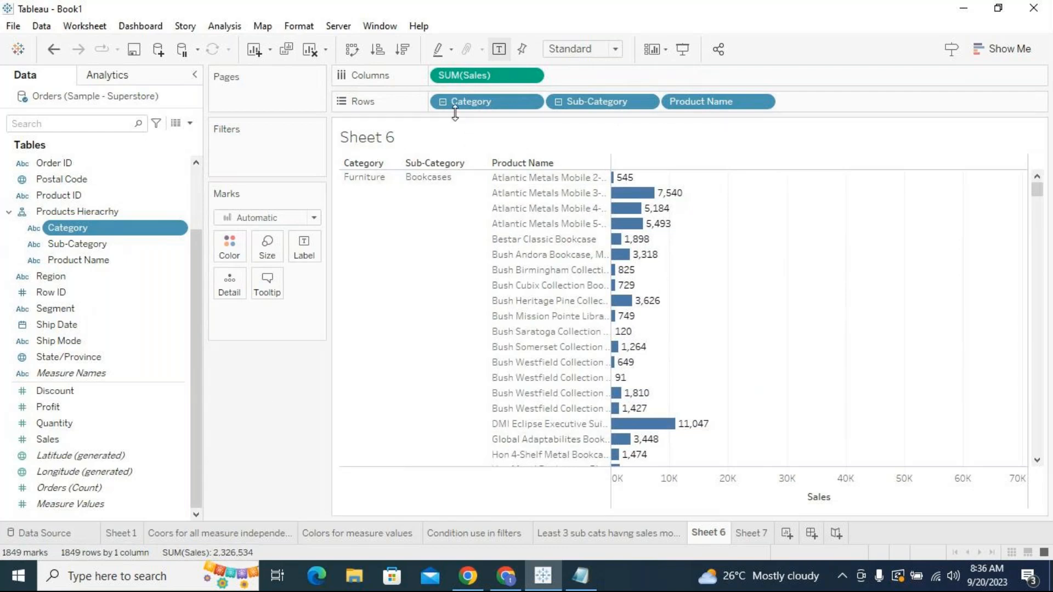
click(443, 102)
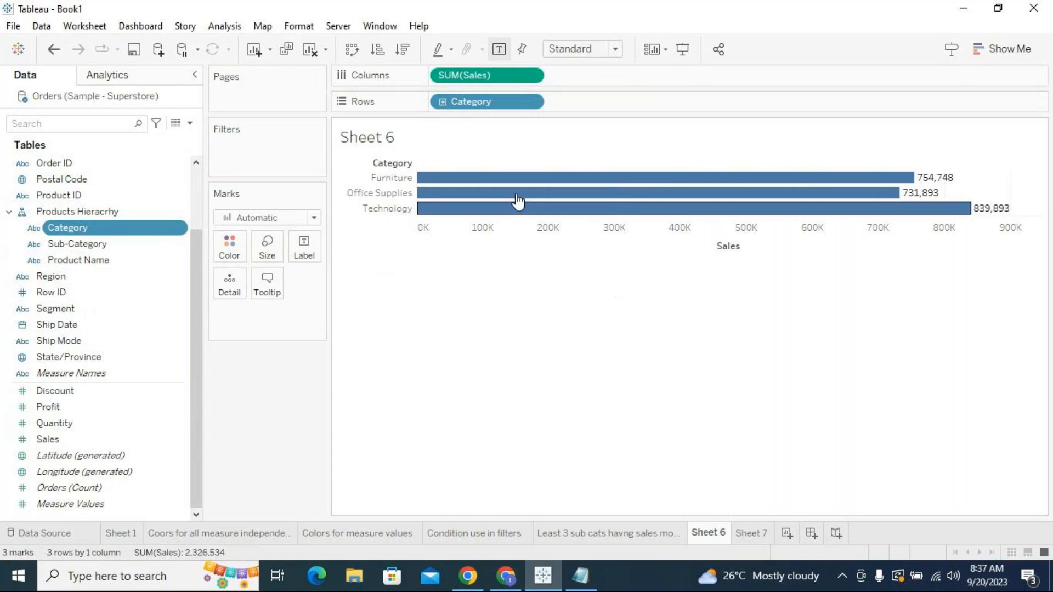
click(443, 102)
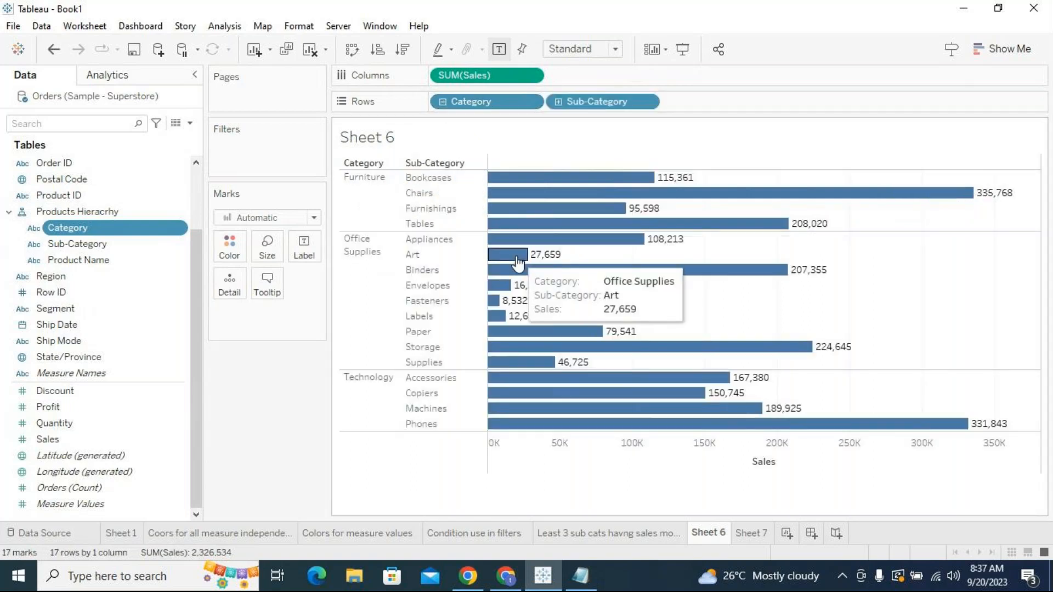
click(557, 102)
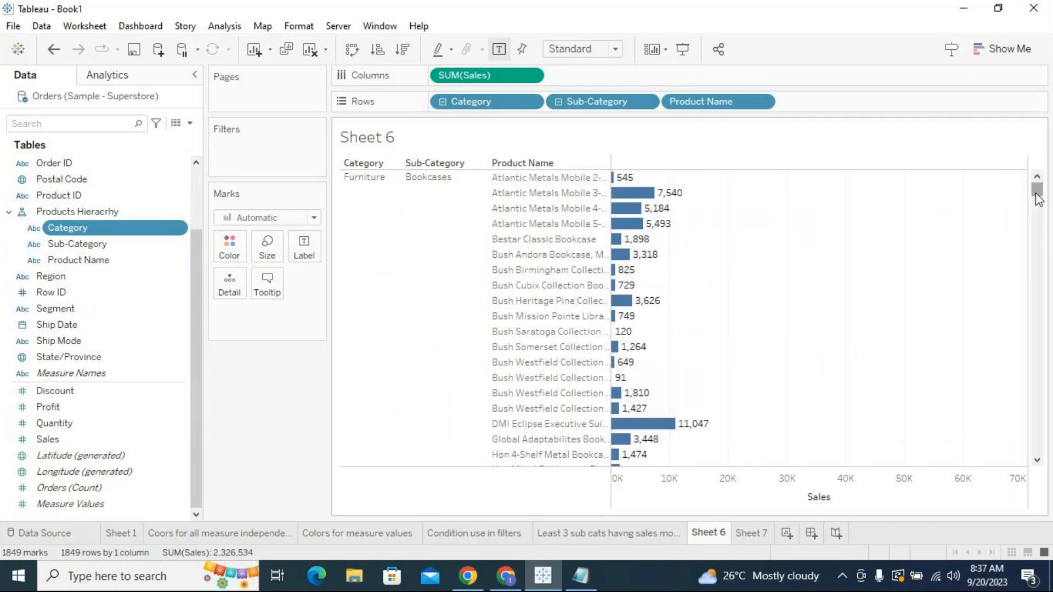
Sort the Product Name rows in descending order of Sales and return to the start of the chart
drag(1036, 193, 1039, 206)
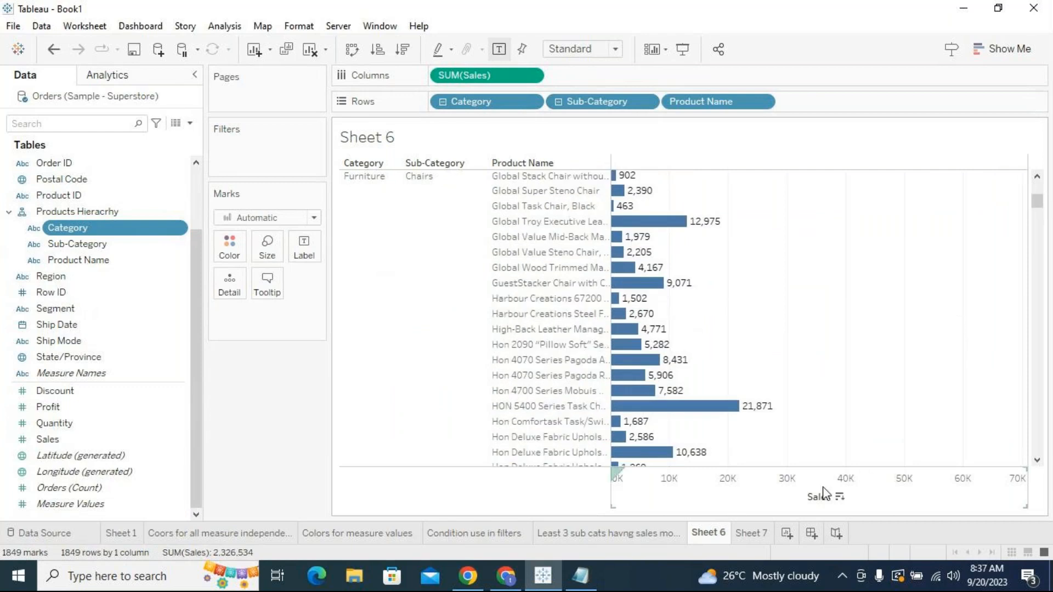
click(840, 497)
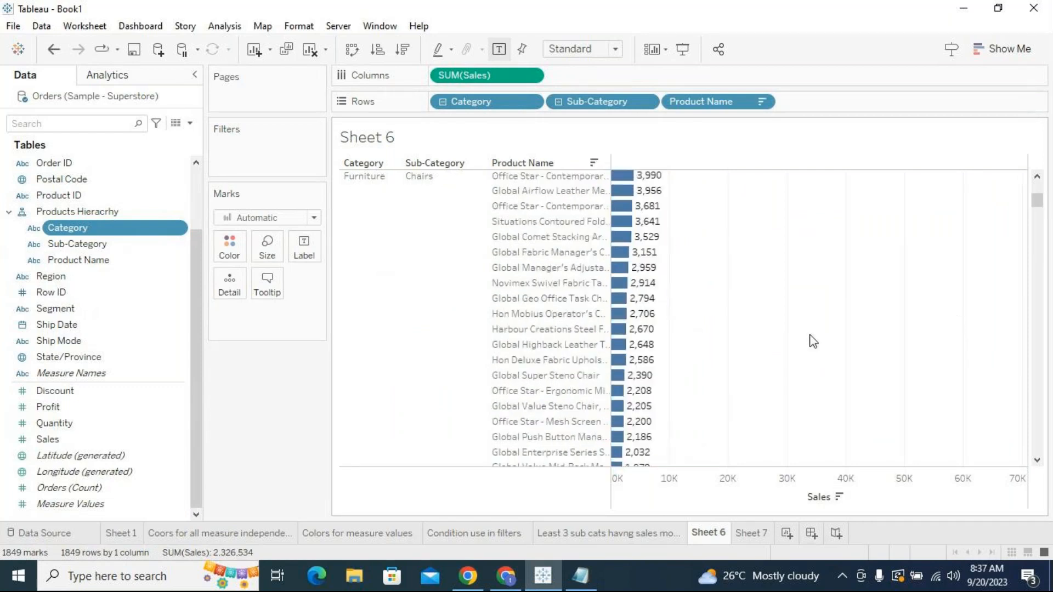
scroll(812, 341, up, 5)
drag(1037, 200, 1037, 181)
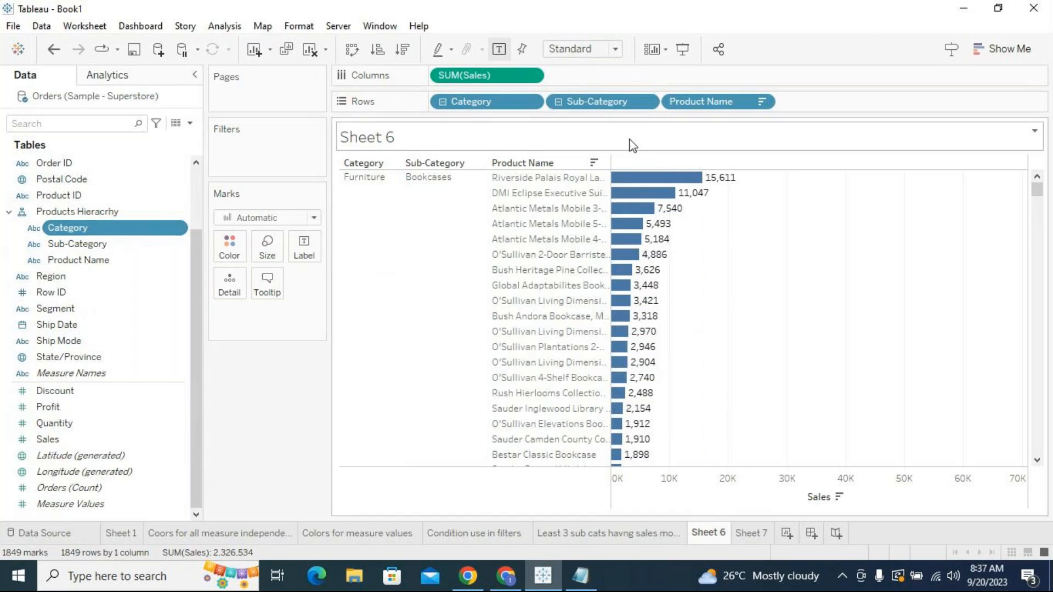
Collapse the Rows hierarchy to Category and compare it with the Order Date row on Sheet 7
click(558, 101)
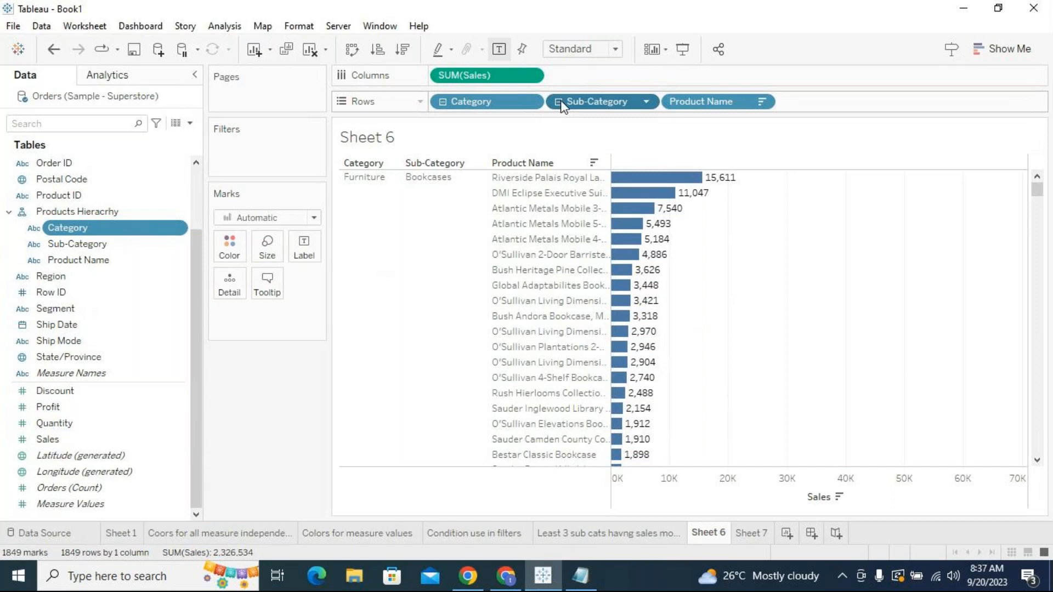
click(443, 102)
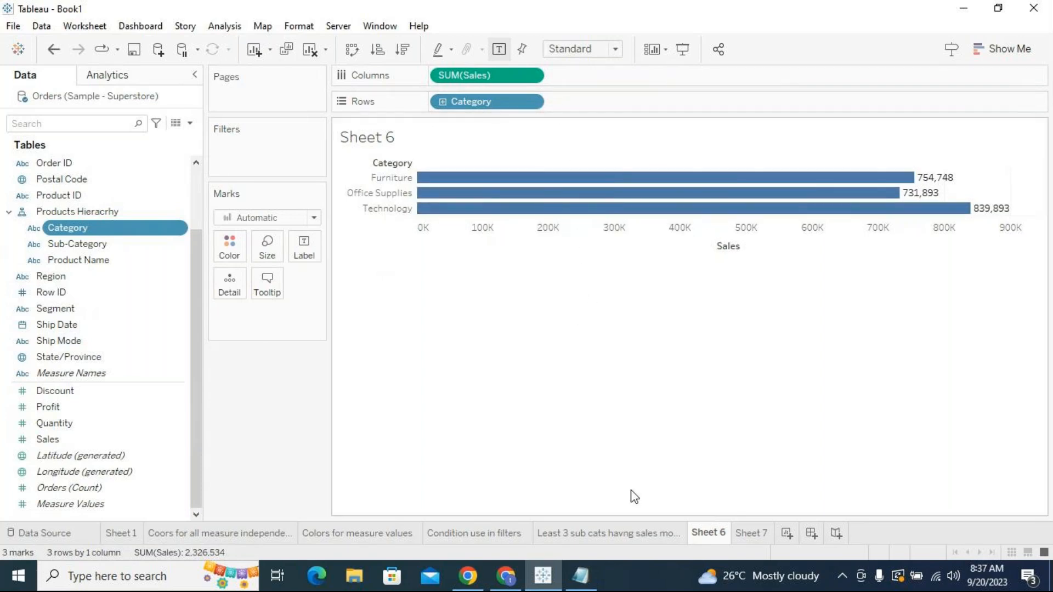
click(746, 533)
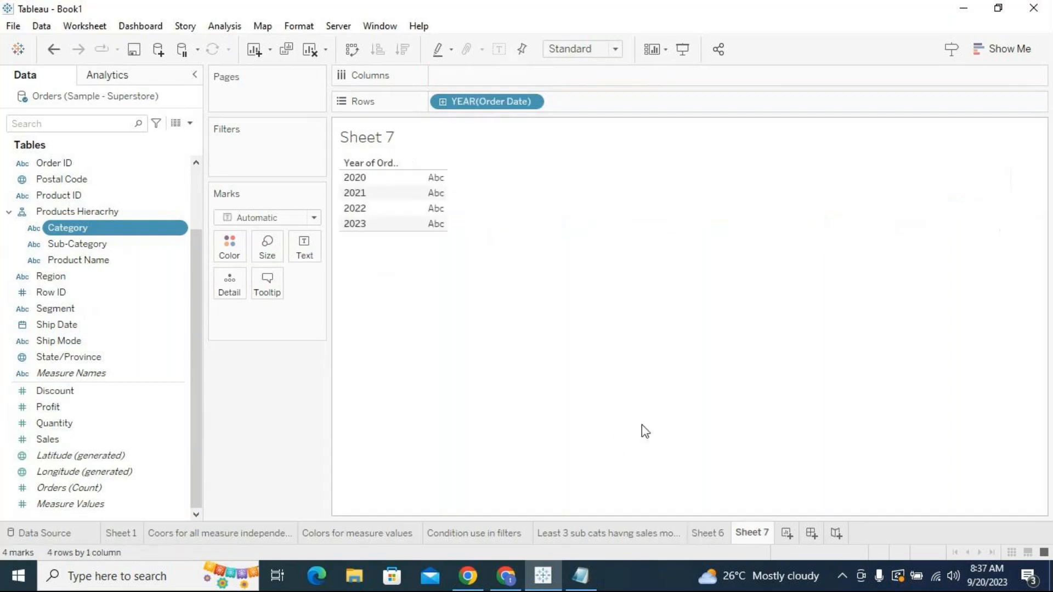
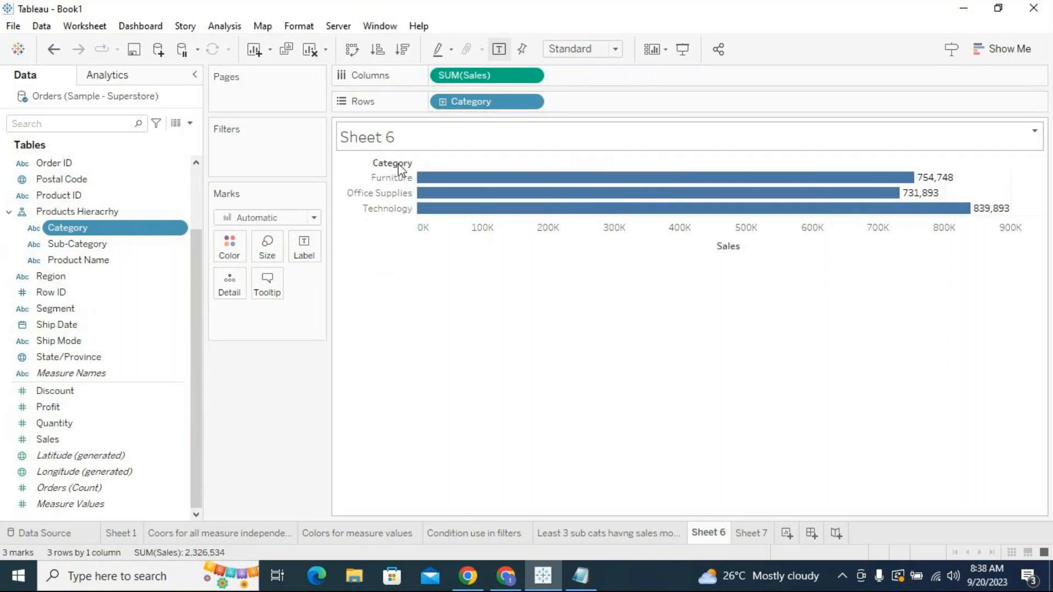
mouse_move(437, 184)
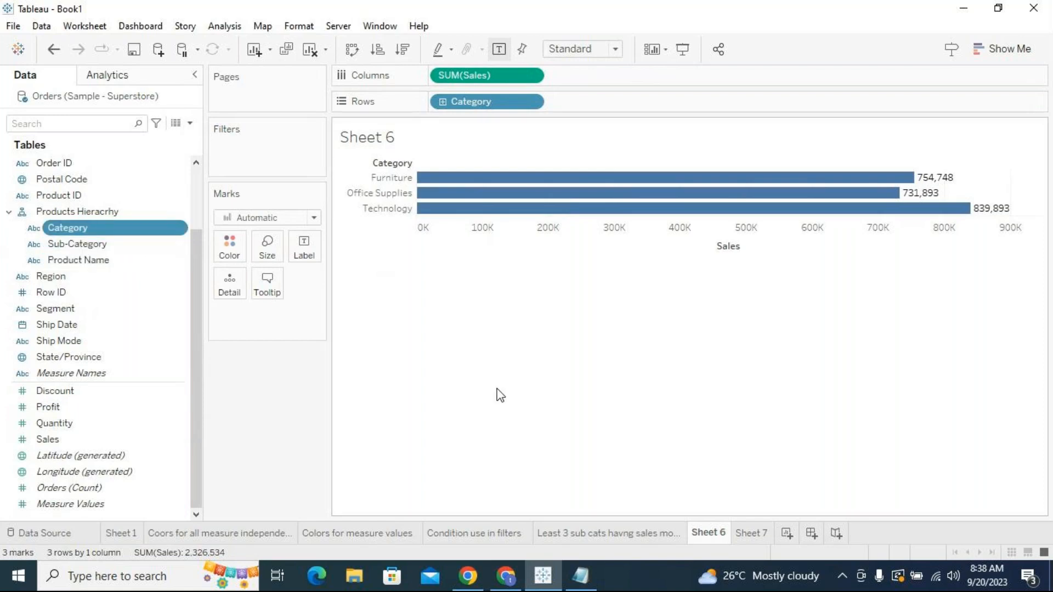
Rename Sheet 6 as "Hieracrchy creation"
double_click(710, 533)
text(Hieracrchy cr)
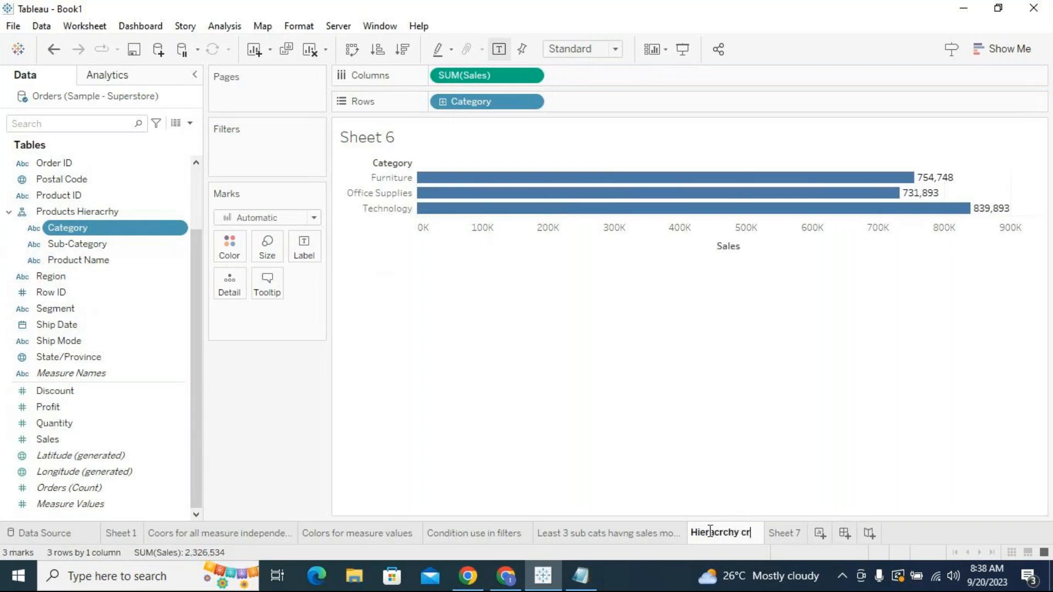
text(eation)
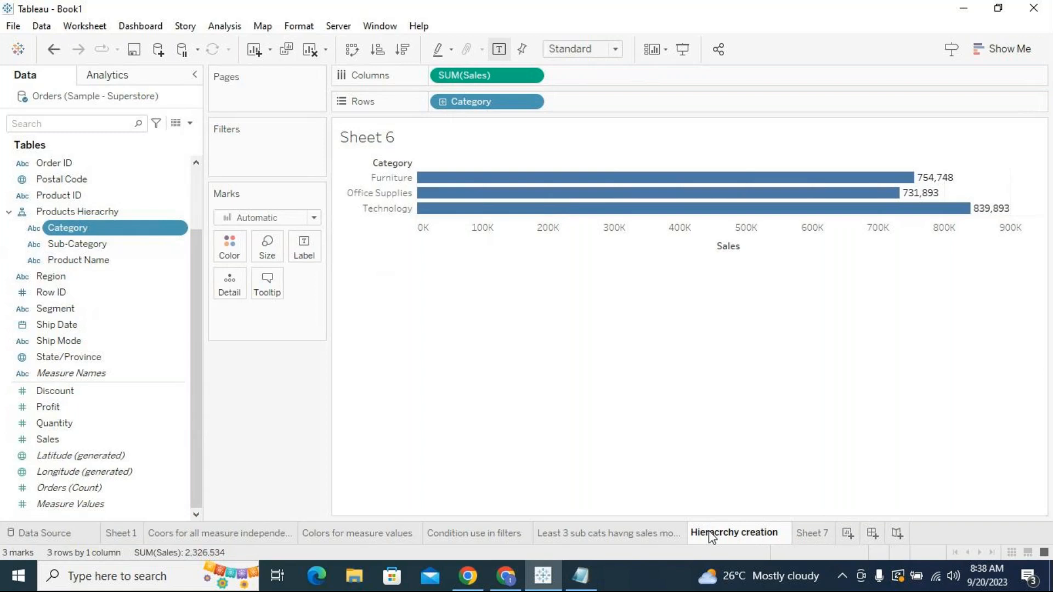
key(Return)
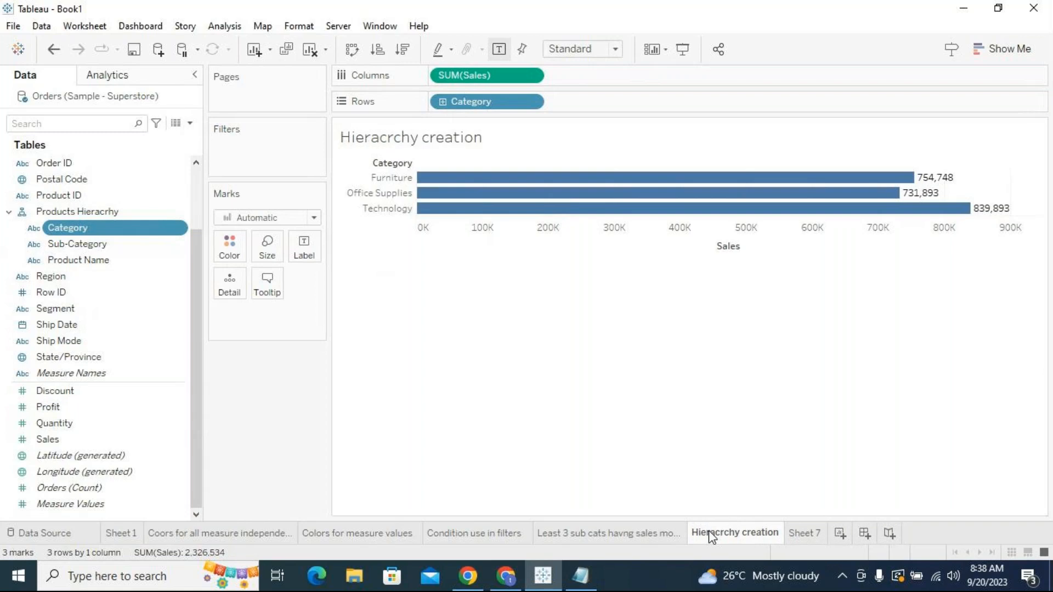
Switch to the GoTo meeting in the browser, turn on the microphone and stop the meeting recording
click(497, 580)
click(420, 512)
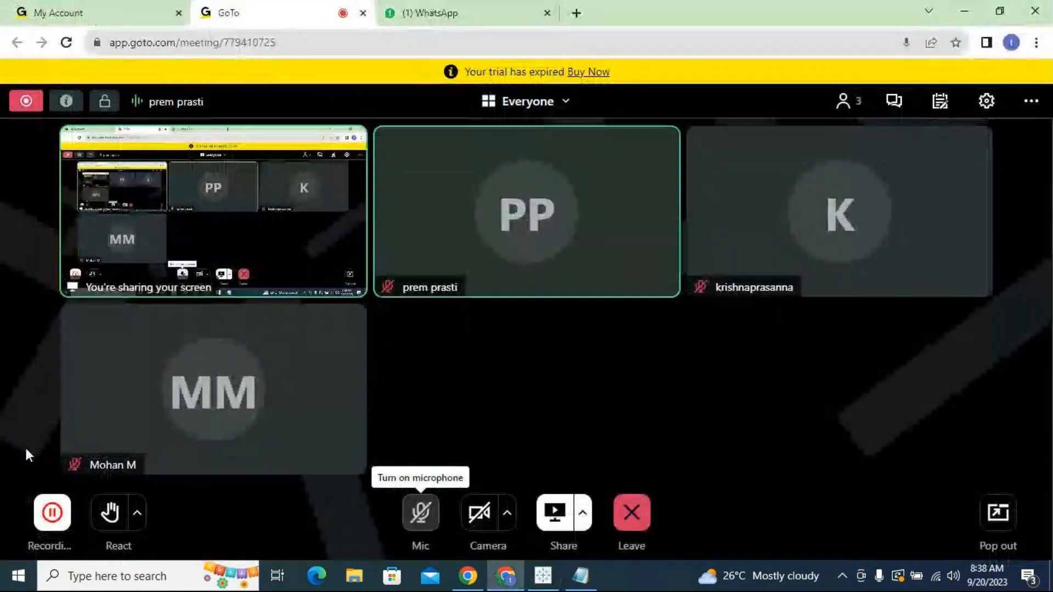
click(39, 509)
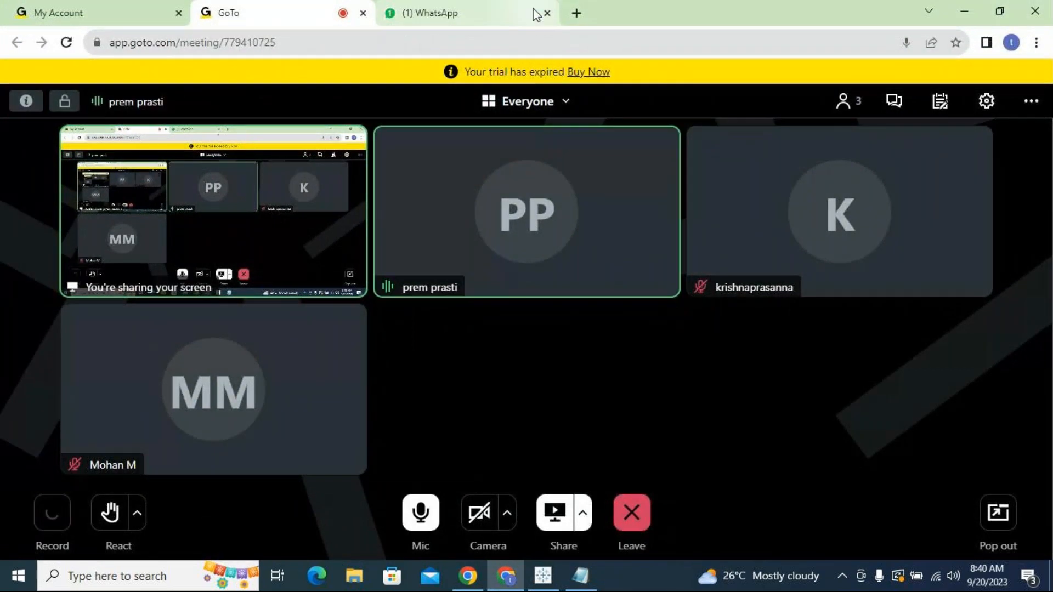
Switch to Sheet 7 in the Tableau workbook and remove YEAR(Order Date) from its rows
click(964, 11)
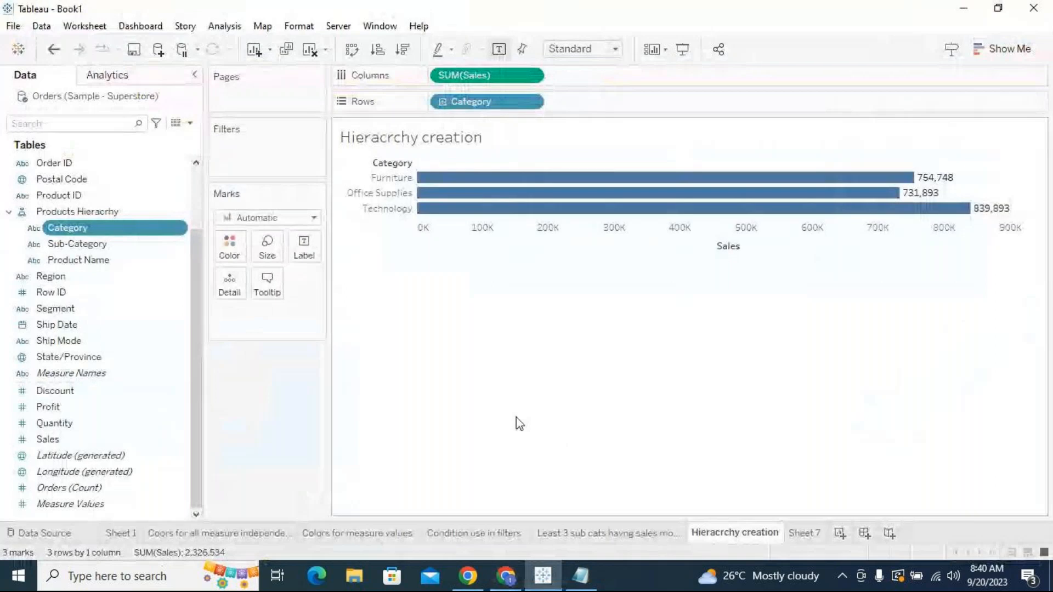
click(802, 534)
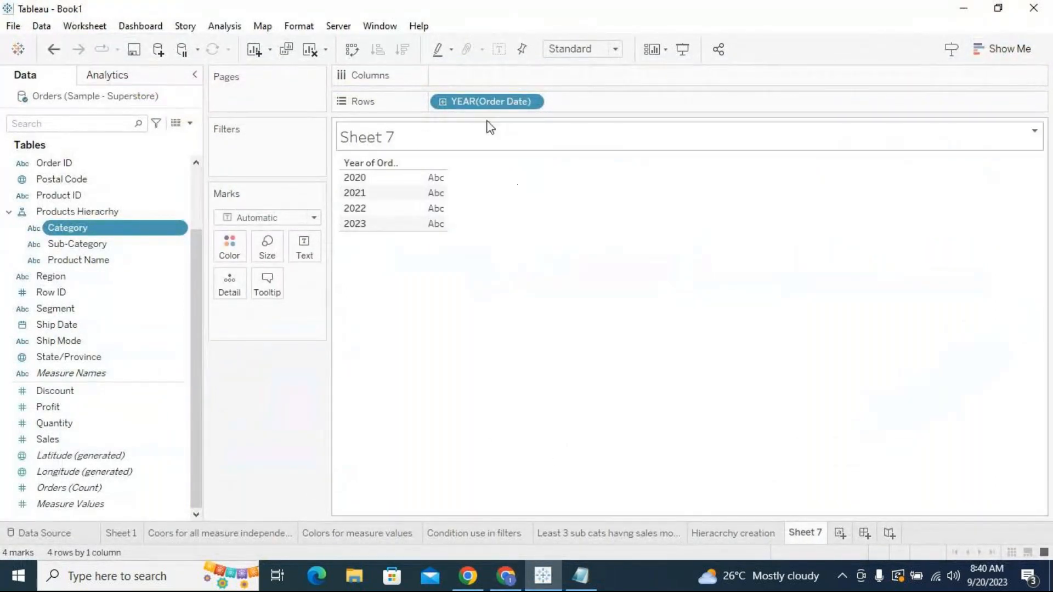
drag(482, 101, 630, 303)
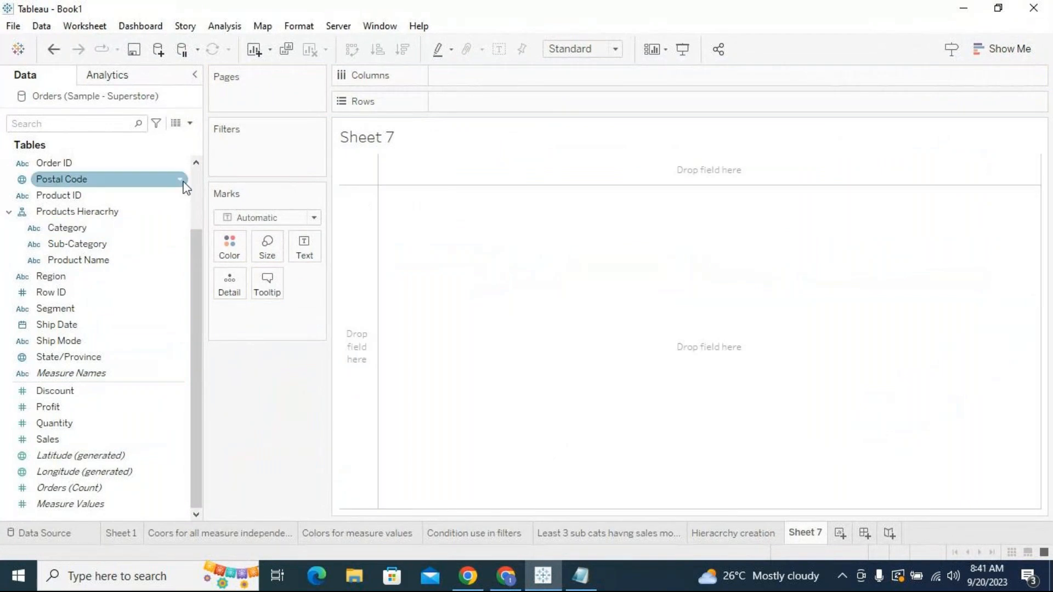
Build a bar chart with Category and Sub-Category as rows and Sales as columns, and widen the Sub-Category header column slightly
scroll(165, 184, up, 2)
drag(93, 311, 475, 103)
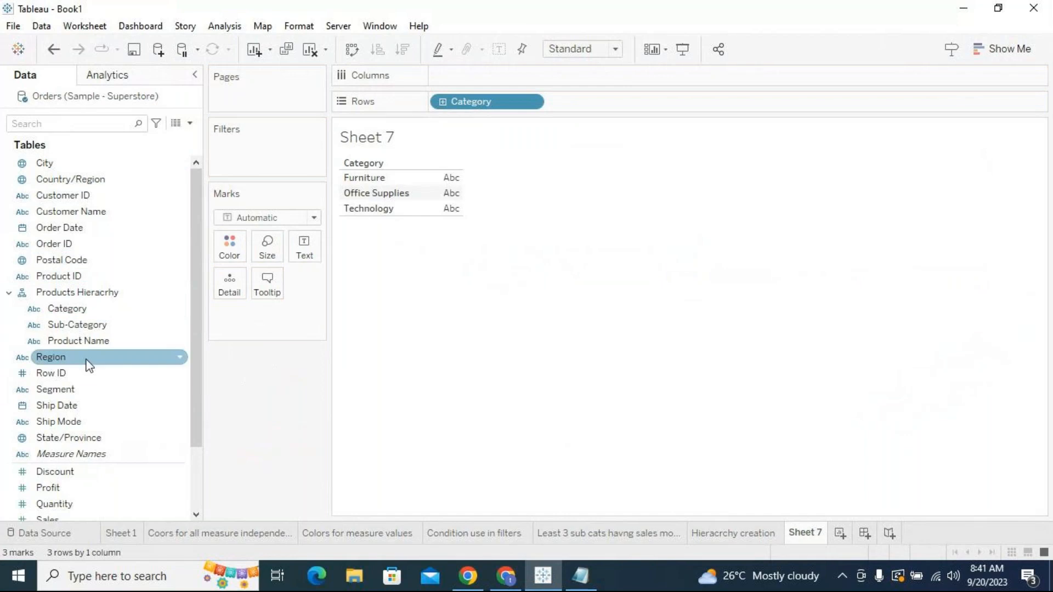
drag(98, 336, 630, 102)
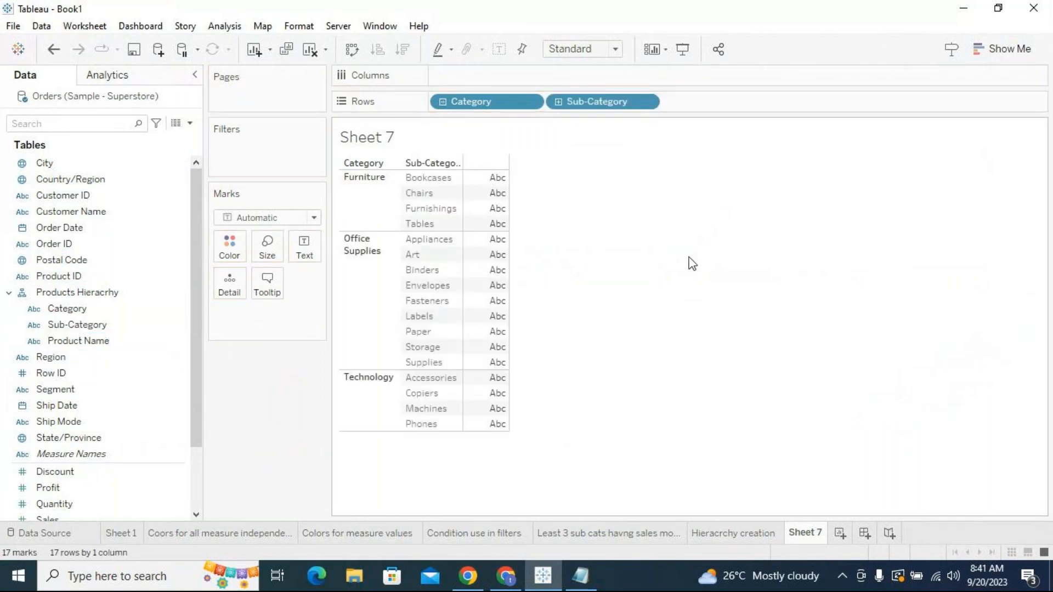
drag(48, 519, 565, 76)
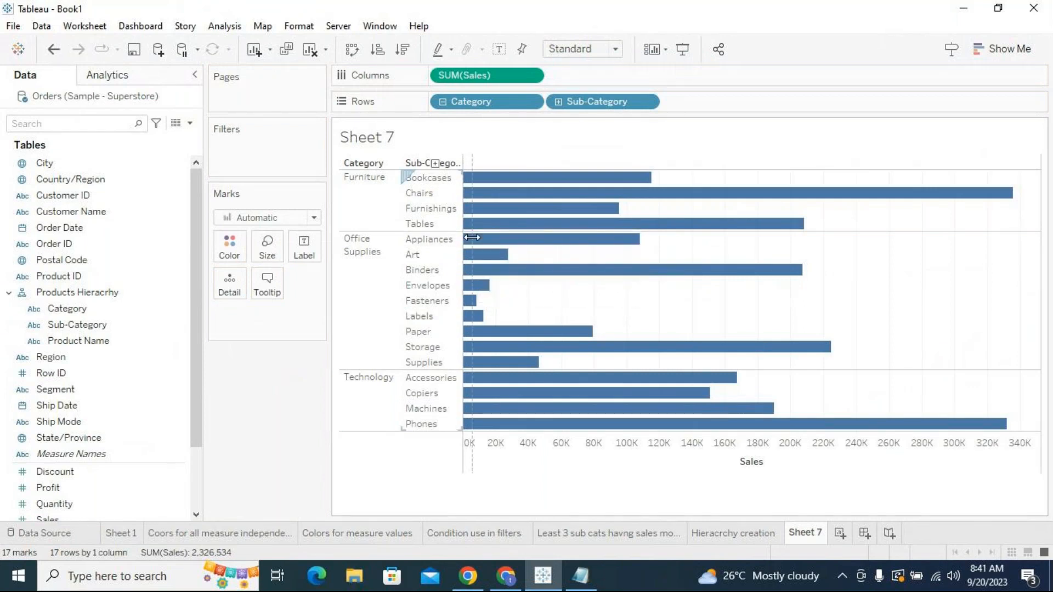
drag(463, 234, 473, 234)
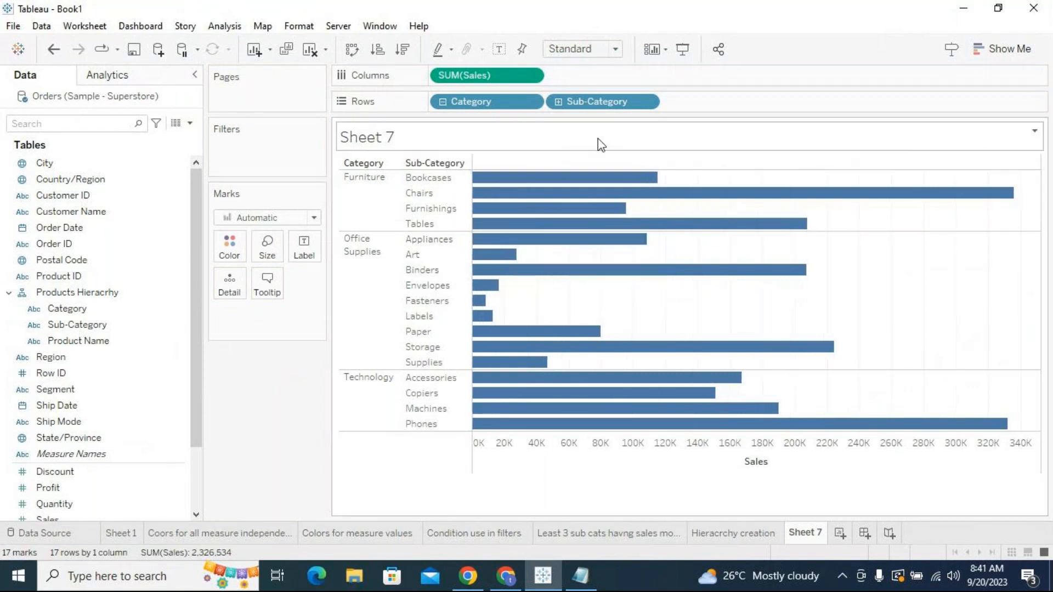
Inspect the Top options of the Sub-Category filter without applying any filter
click(650, 102)
click(640, 117)
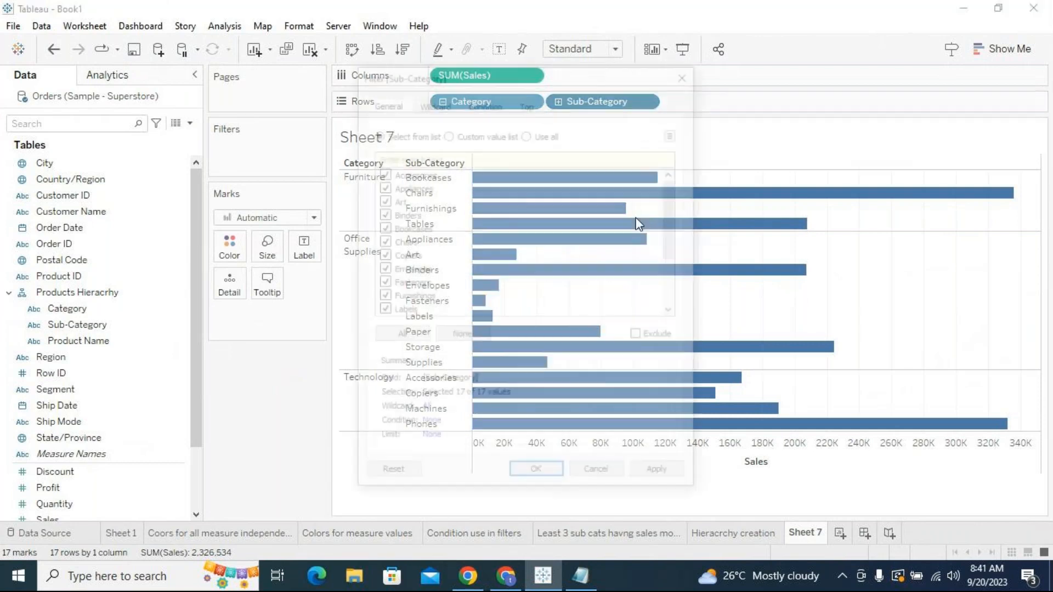
click(527, 100)
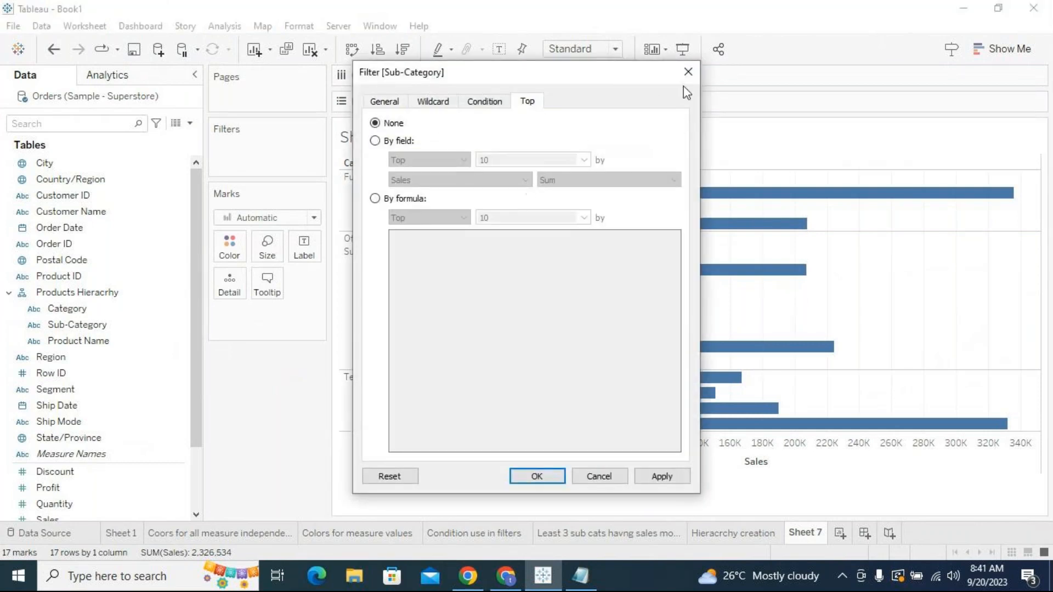
click(688, 72)
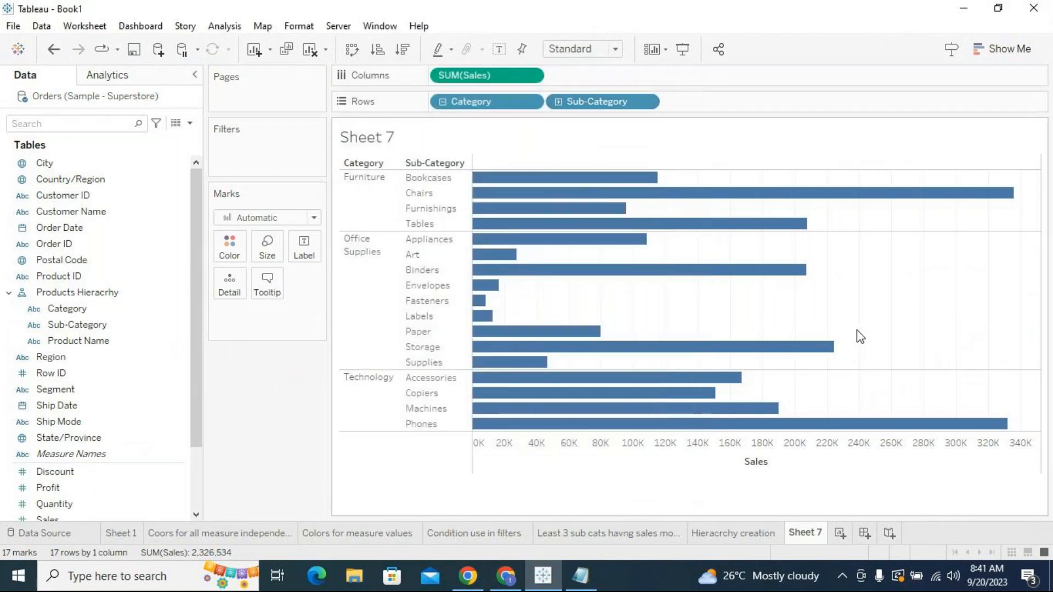
Turn on mark labels so the bars carry their sales values
click(499, 48)
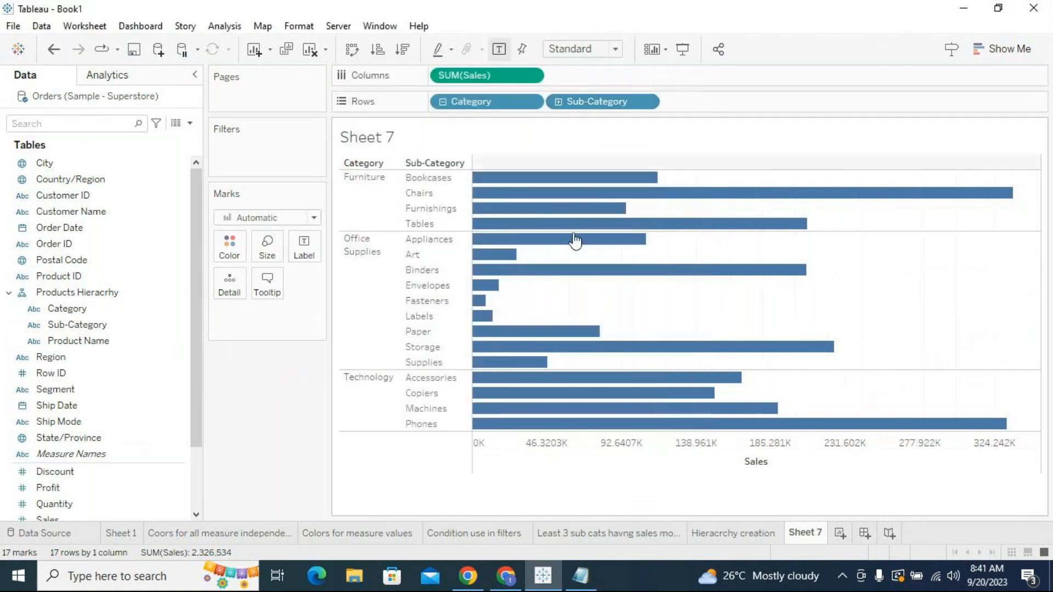
mouse_move(575, 242)
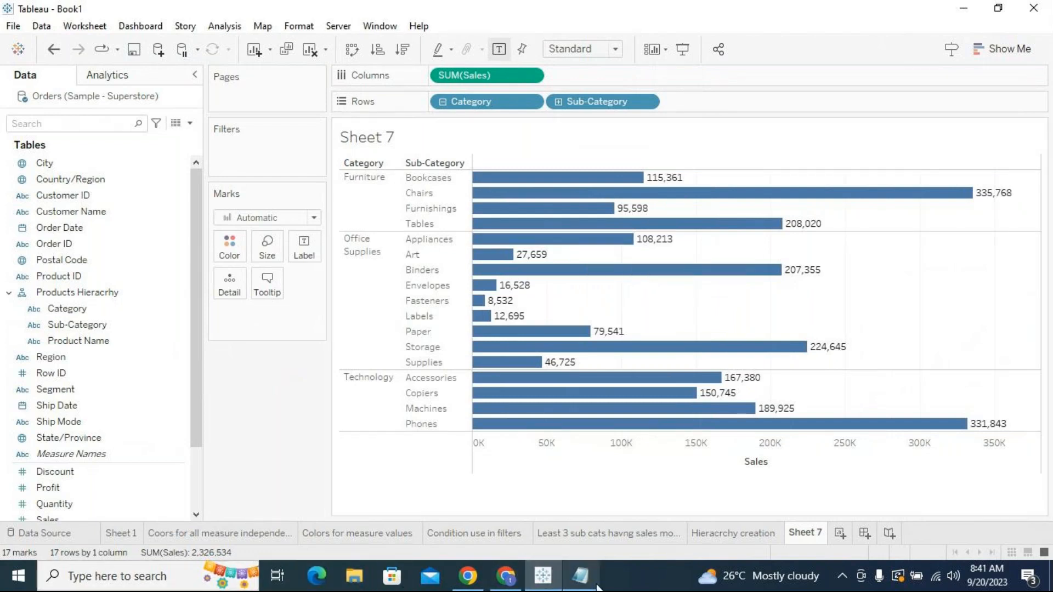
Add the heading "Calculations:" below the hierarchy definition in the Notepad notes, and return to the Tableau sheet
click(580, 576)
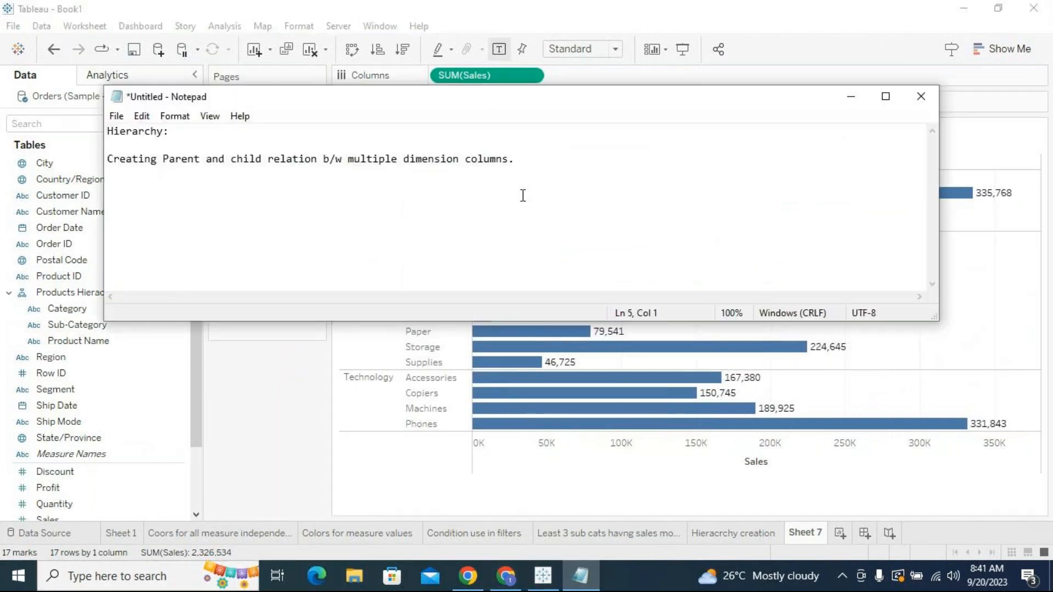
text(Calculations:)
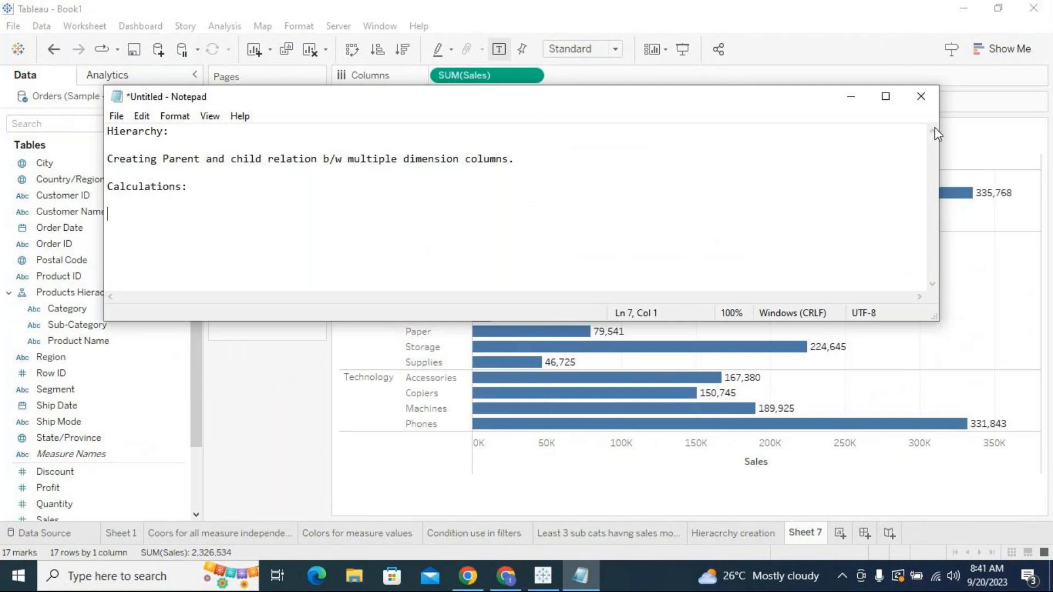
click(851, 98)
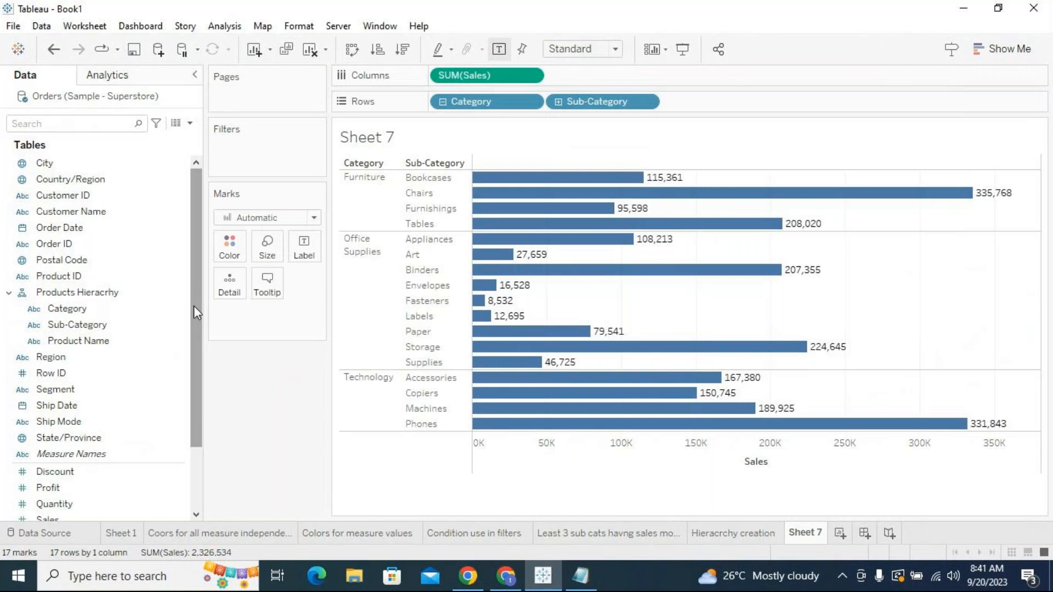
Start a new calculated field named Top 3, and reposition and narrow its editor so more of the chart shows
click(190, 124)
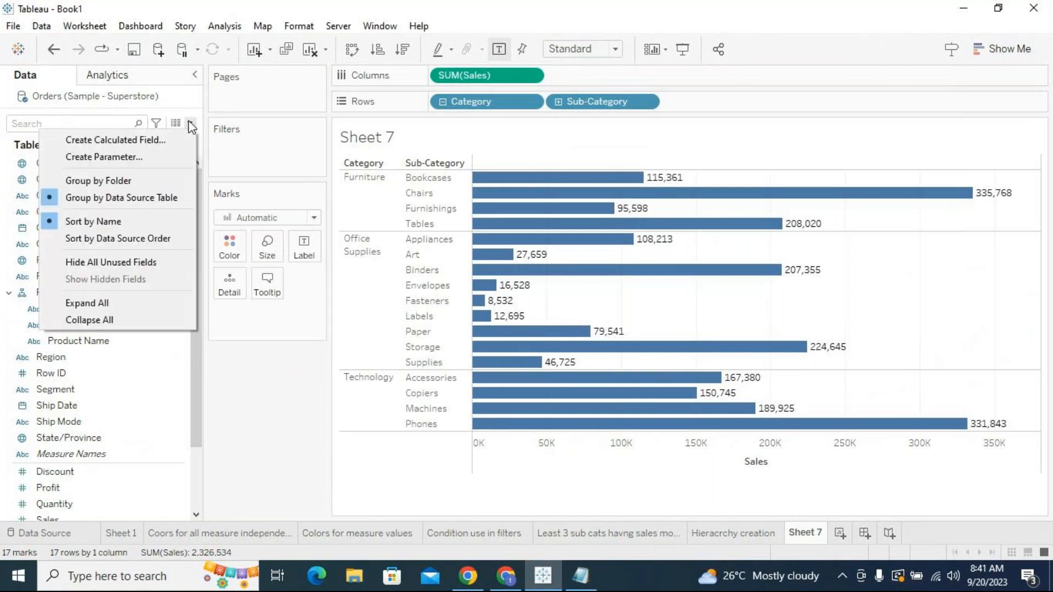
click(107, 141)
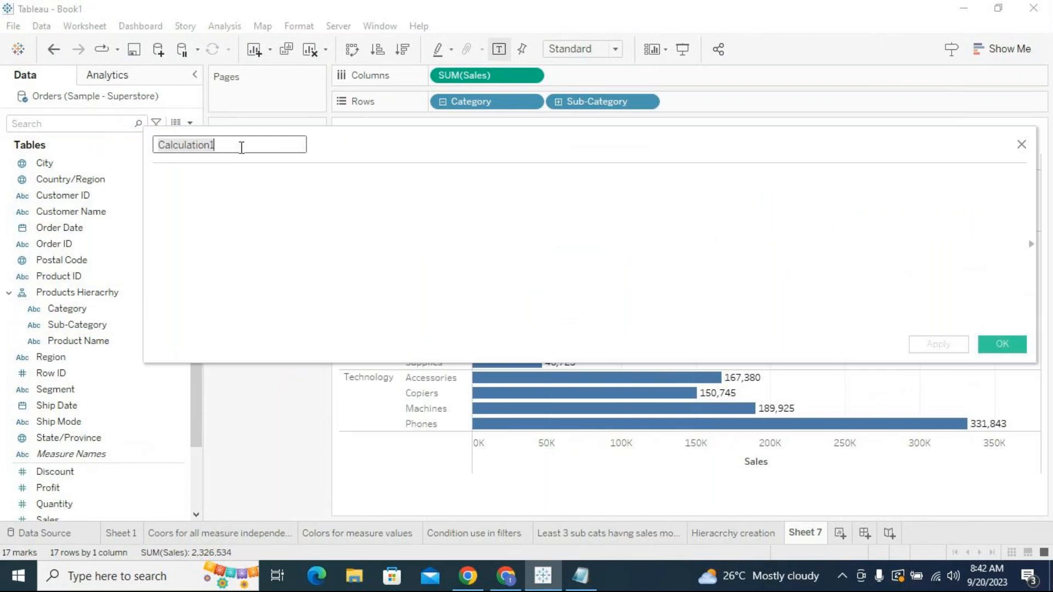
key(BackSpace)
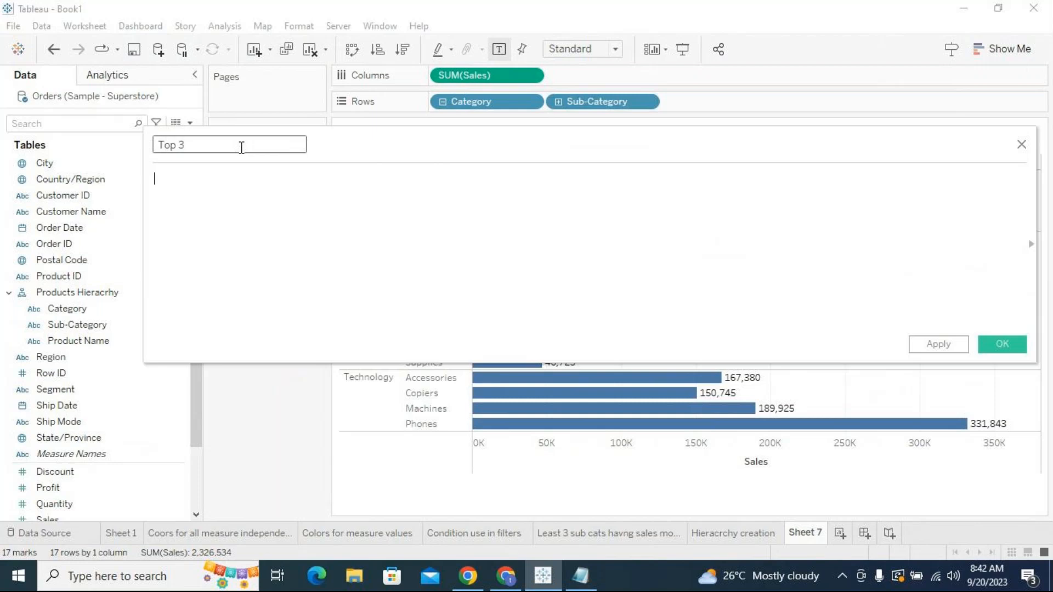
click(242, 256)
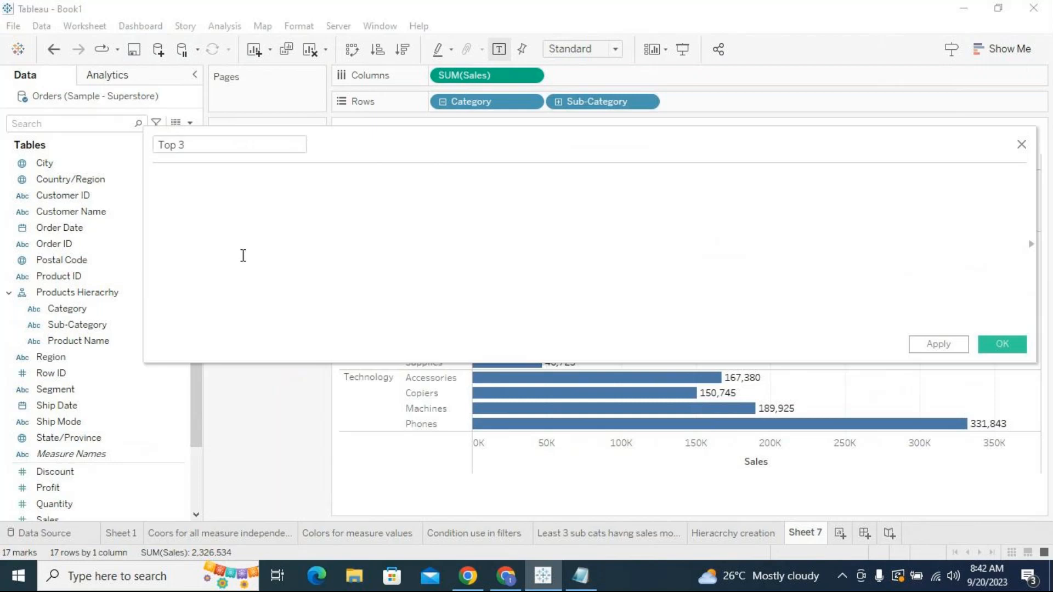
drag(372, 148, 297, 178)
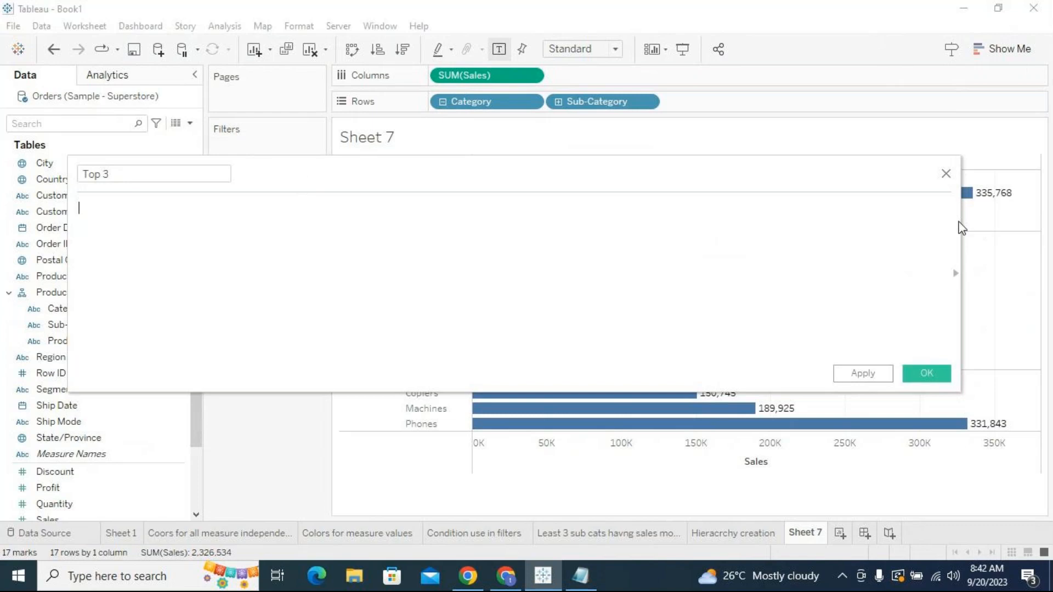
drag(961, 223, 543, 208)
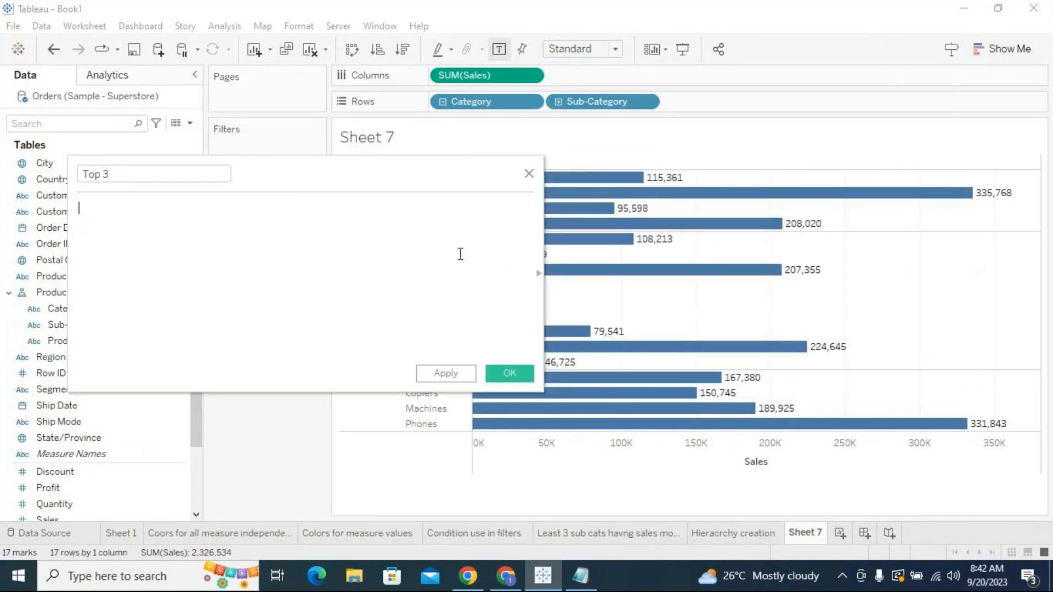
Expand the calculation editor's function reference and browse the All, Number, String and Date function categories
click(540, 281)
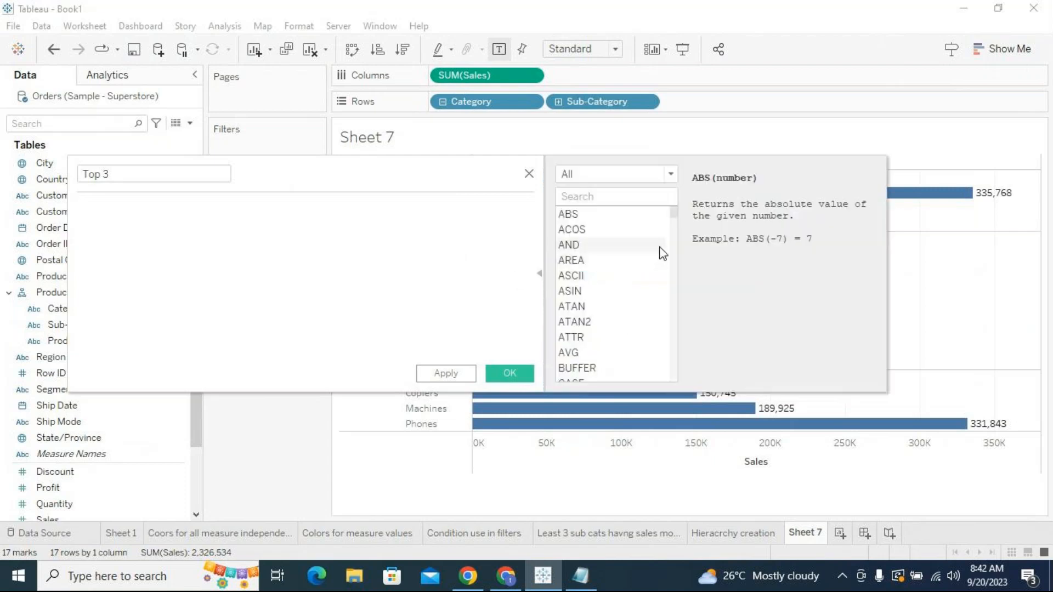
mouse_move(676, 211)
mouse_down()
mouse_move(680, 374)
mouse_move(674, 217)
mouse_up()
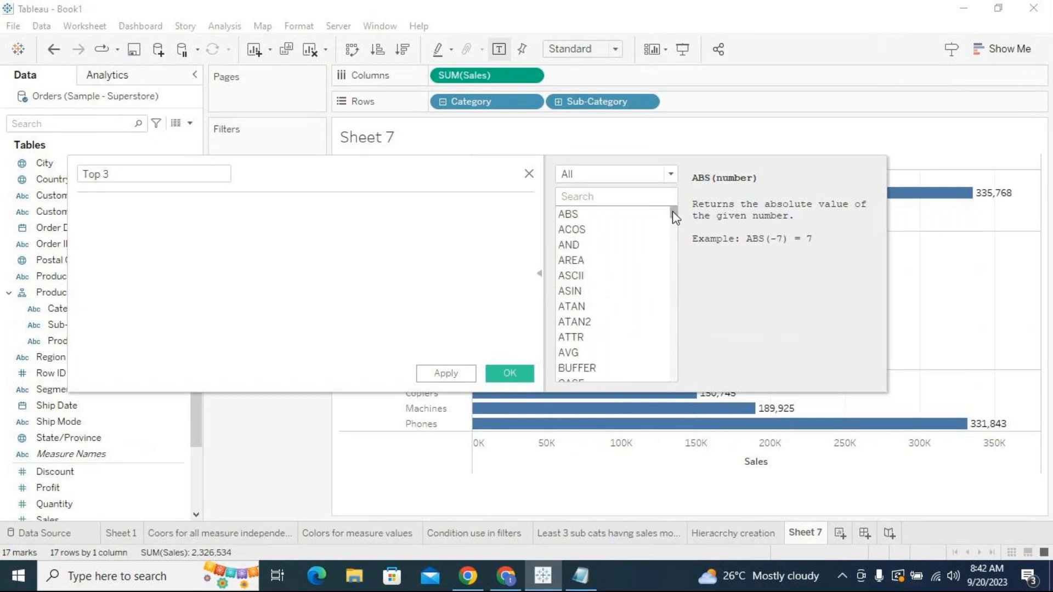
click(674, 174)
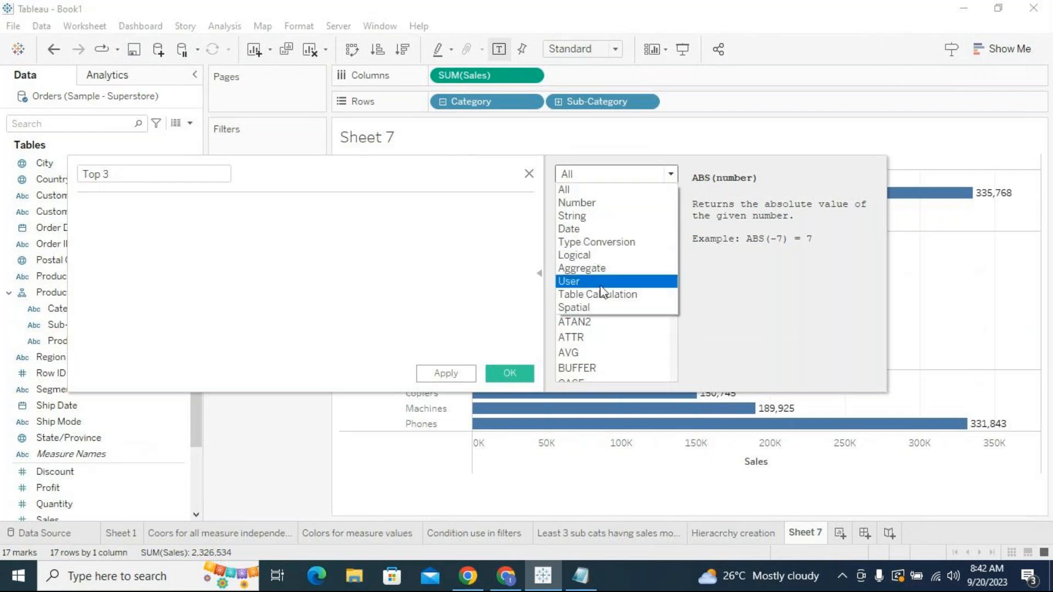
click(596, 205)
mouse_move(673, 226)
mouse_down()
mouse_move(684, 352)
mouse_move(675, 207)
mouse_move(668, 331)
mouse_move(672, 215)
mouse_up()
click(666, 174)
click(626, 216)
click(669, 175)
click(619, 229)
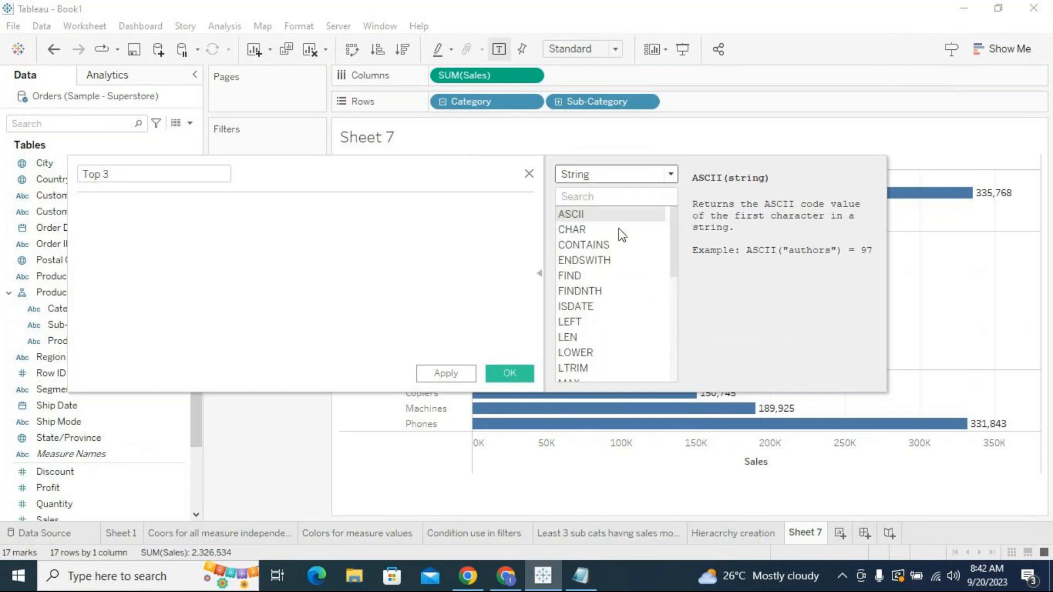
drag(674, 226, 678, 200)
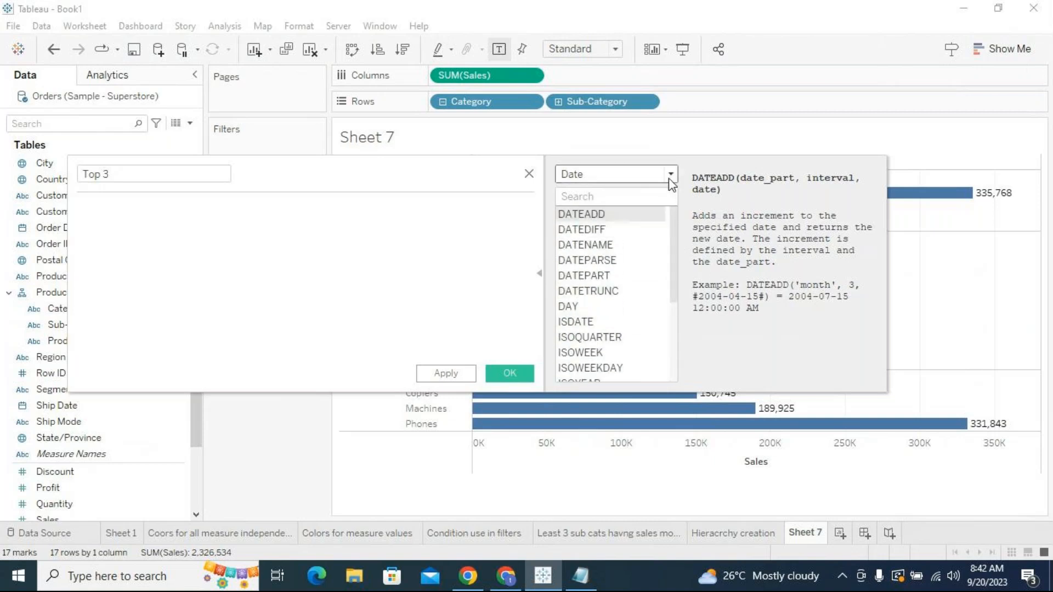
Examine the Type Conversion and Logical functions in the function reference, and bring up the Aggregate category
click(669, 174)
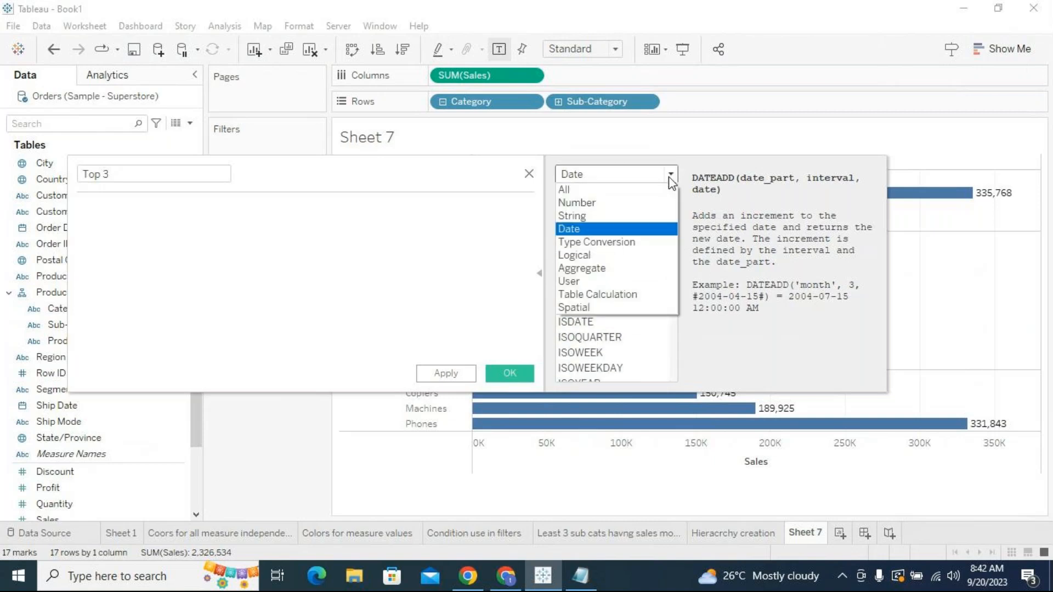
click(622, 243)
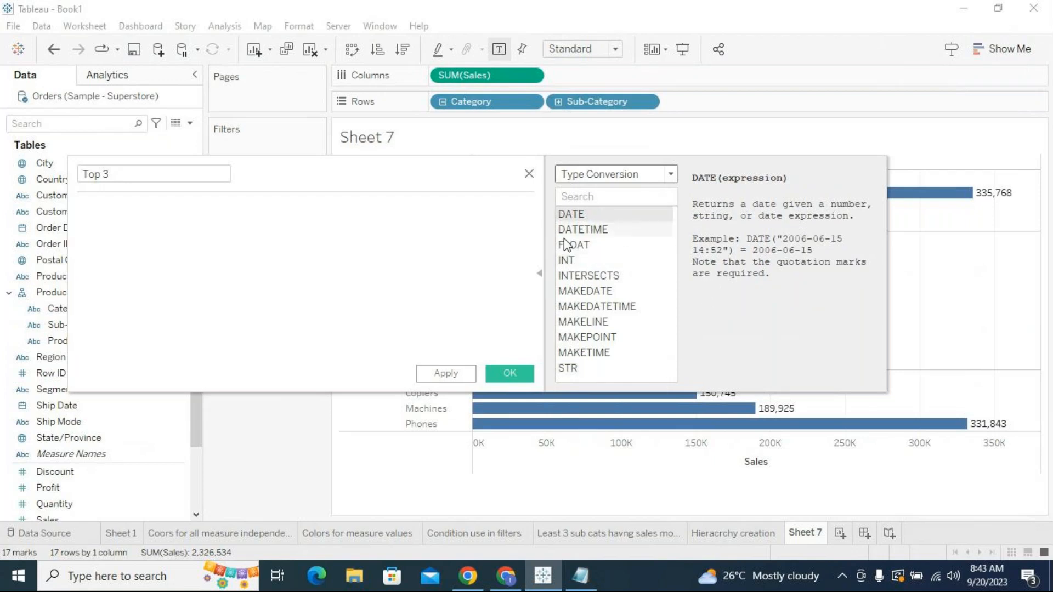
click(672, 176)
click(637, 256)
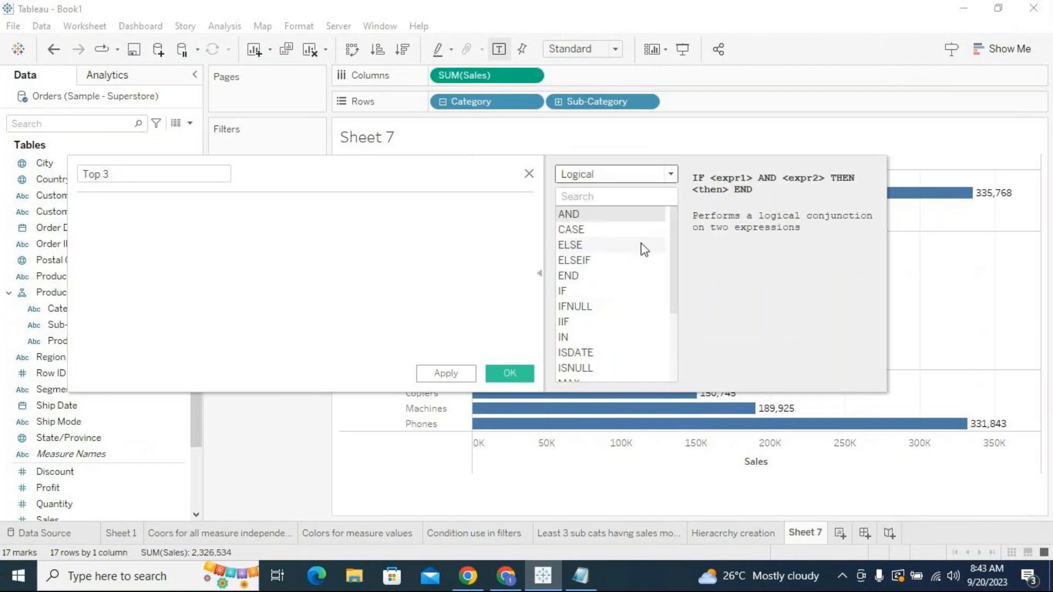
click(672, 175)
click(714, 256)
mouse_move(673, 234)
mouse_down()
mouse_move(674, 294)
mouse_move(670, 216)
mouse_up()
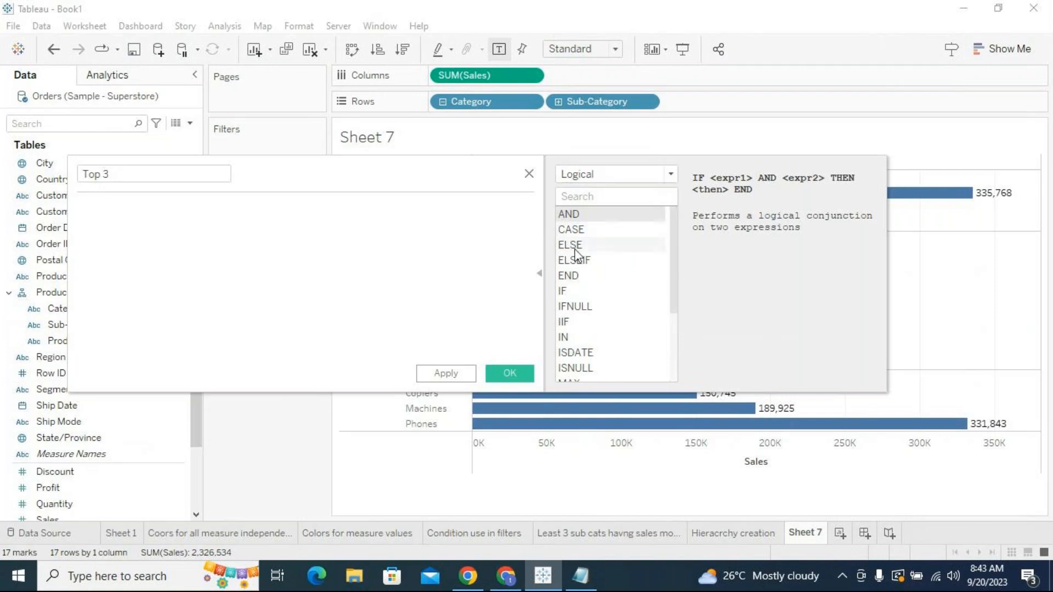
scroll(594, 336, down, 1)
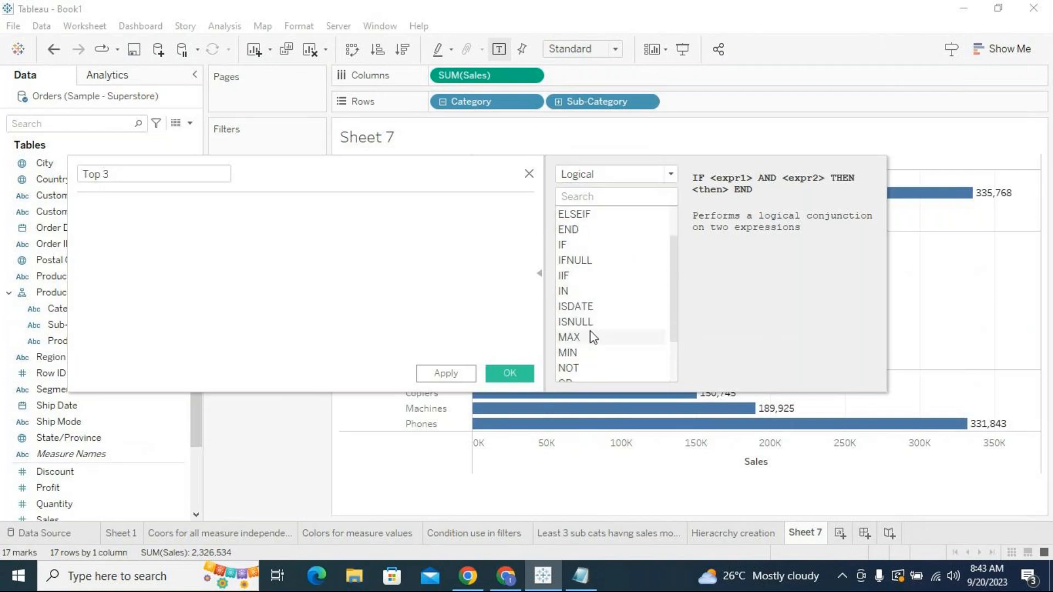
scroll(591, 324, down, 1)
scroll(679, 321, down, 1)
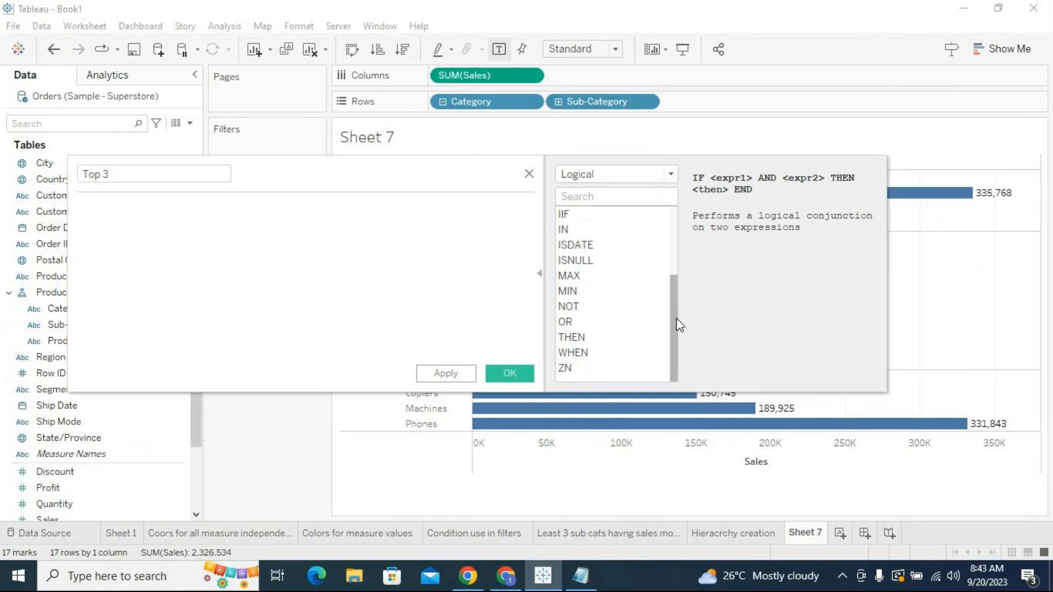
drag(677, 308, 700, 240)
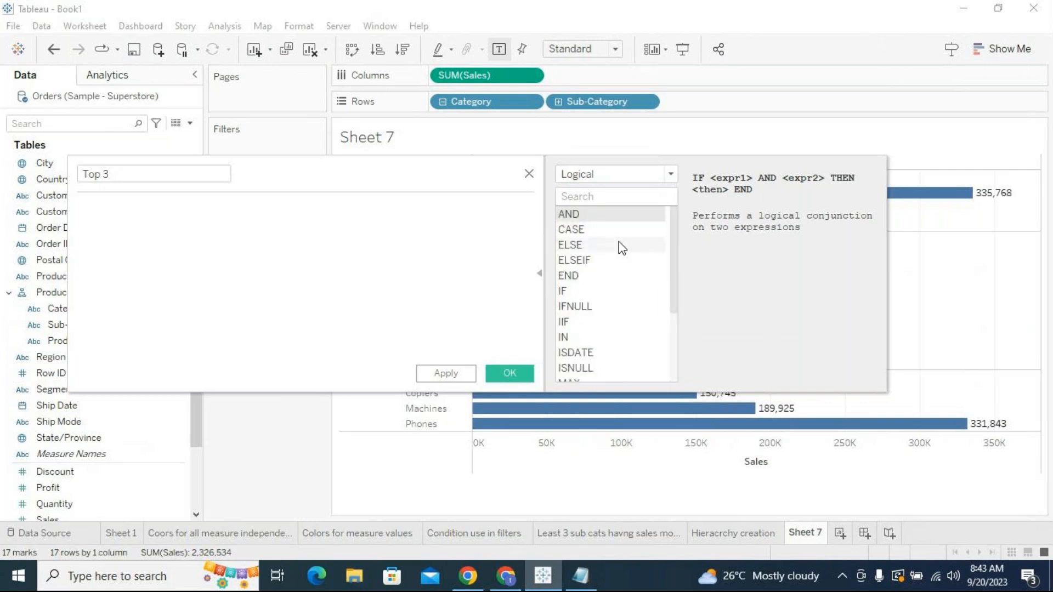
click(614, 174)
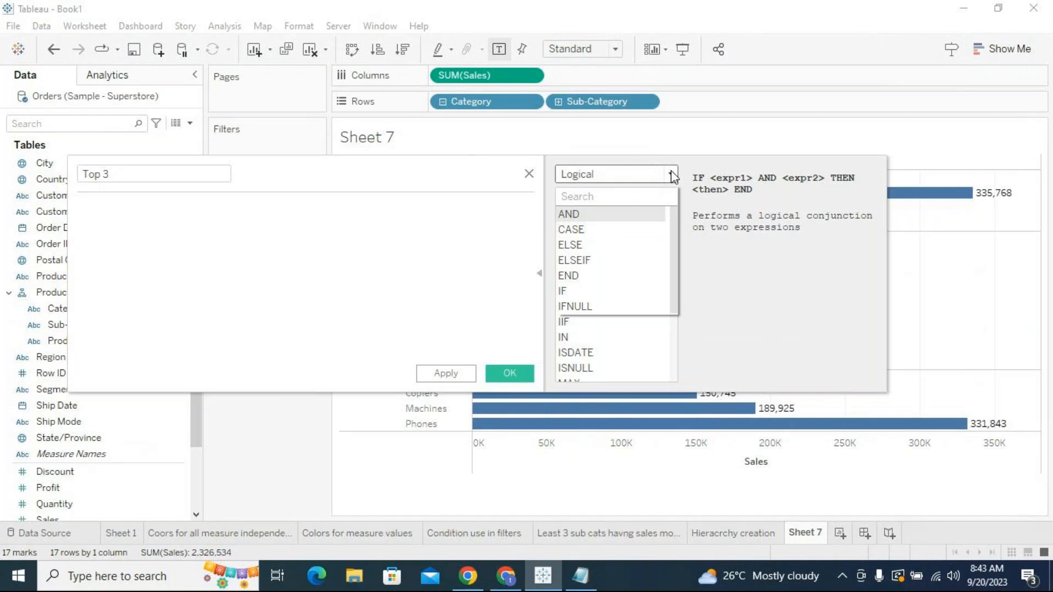
click(611, 272)
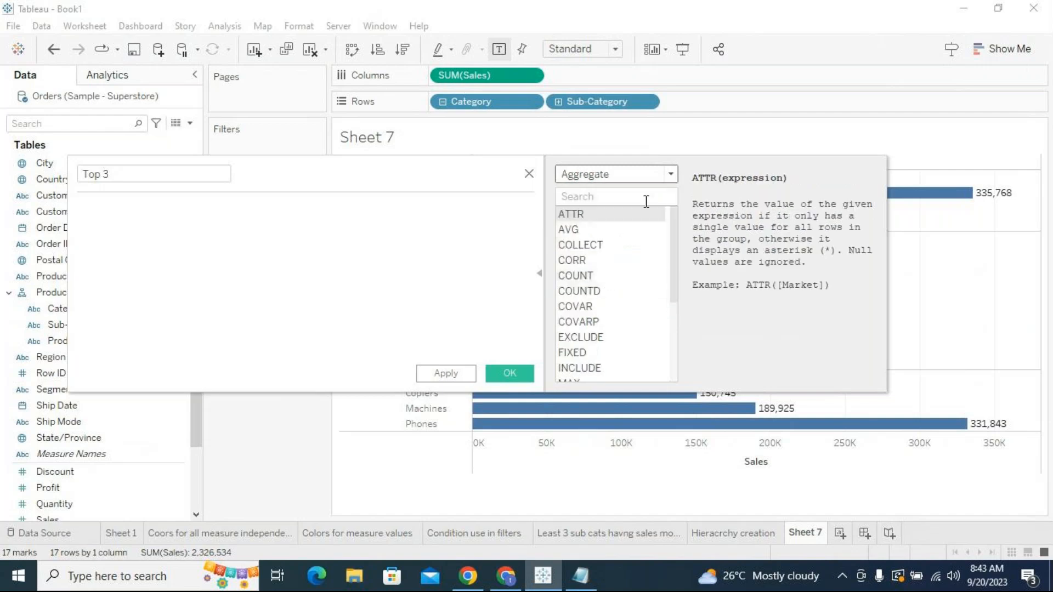
Browse the User functions in the function reference, and move the calculation editor down to uncover the chart
click(670, 174)
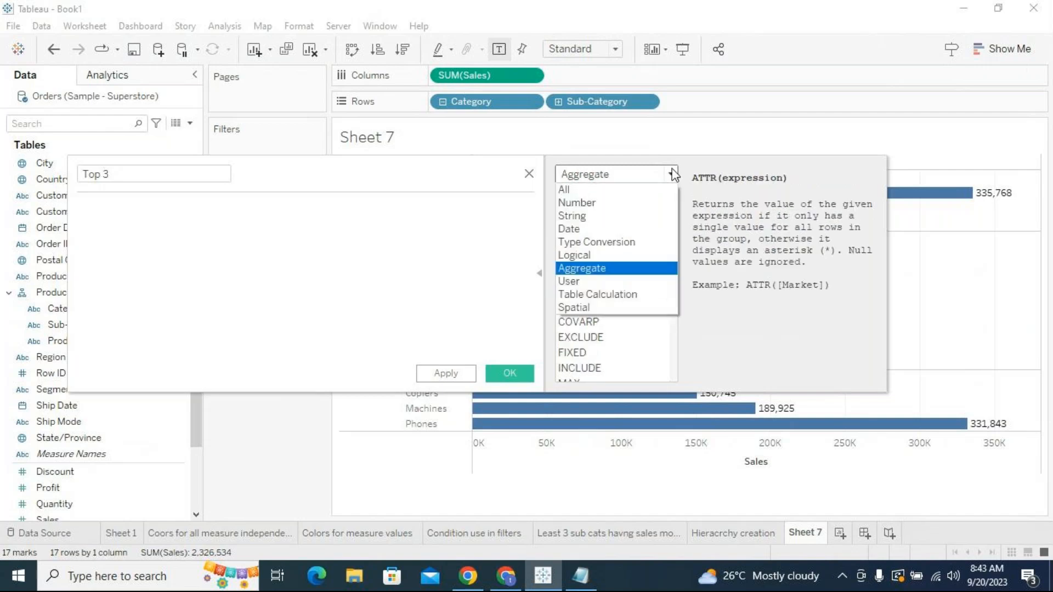
click(599, 281)
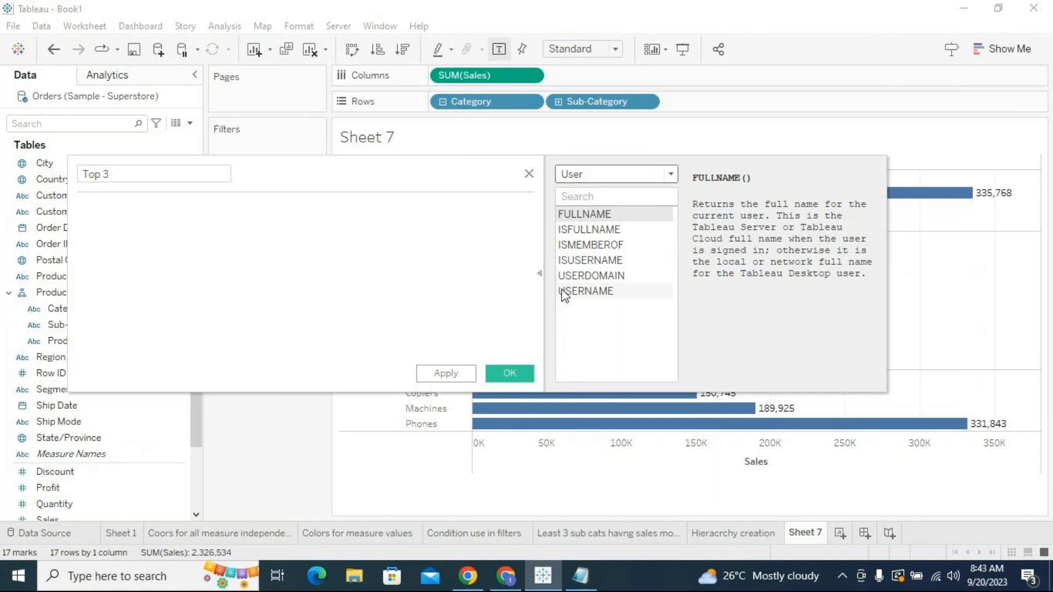
drag(494, 166, 528, 469)
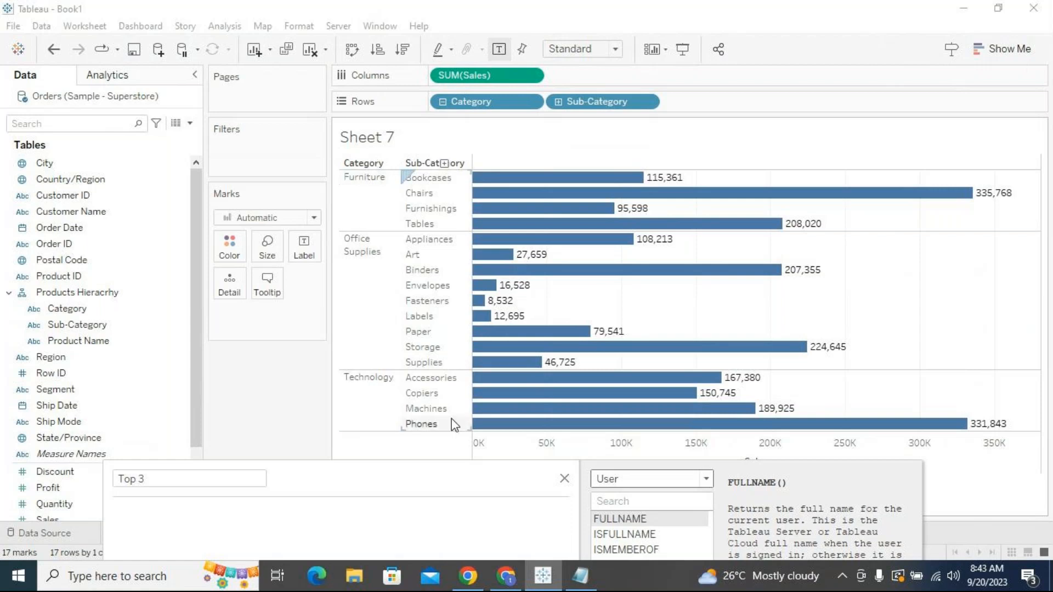
drag(411, 483, 420, 463)
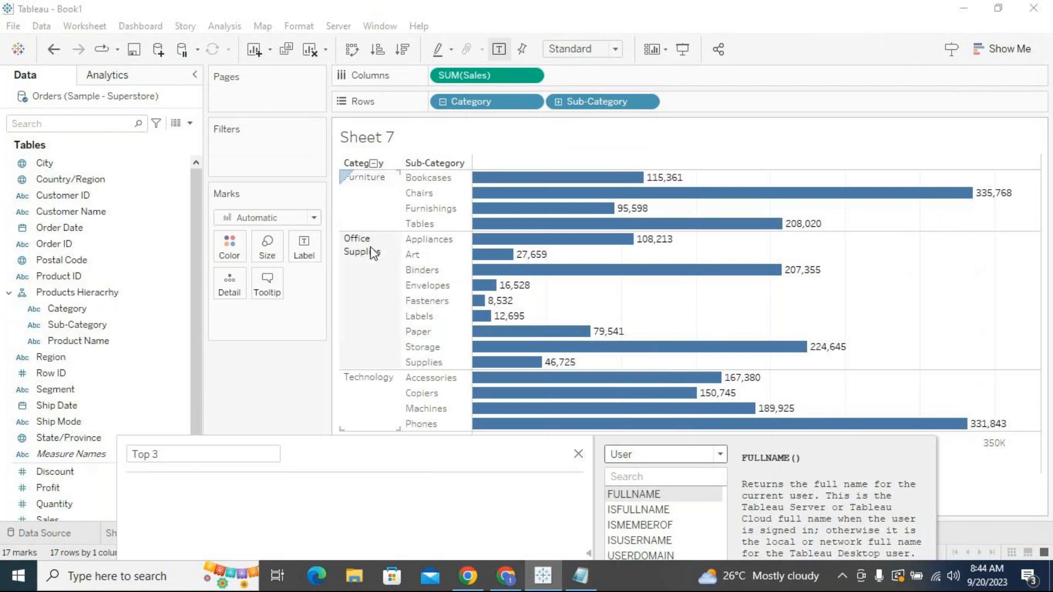
Highlight the Furniture category's bars in the chart and clear the highlight again, keeping the calculation editor below the bars
click(379, 218)
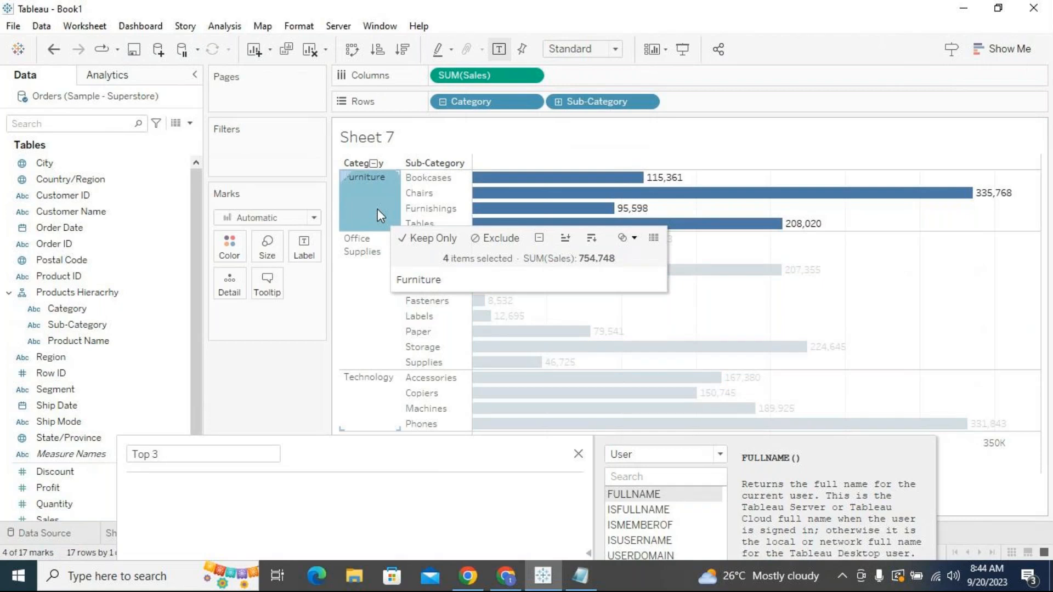
drag(423, 454, 422, 501)
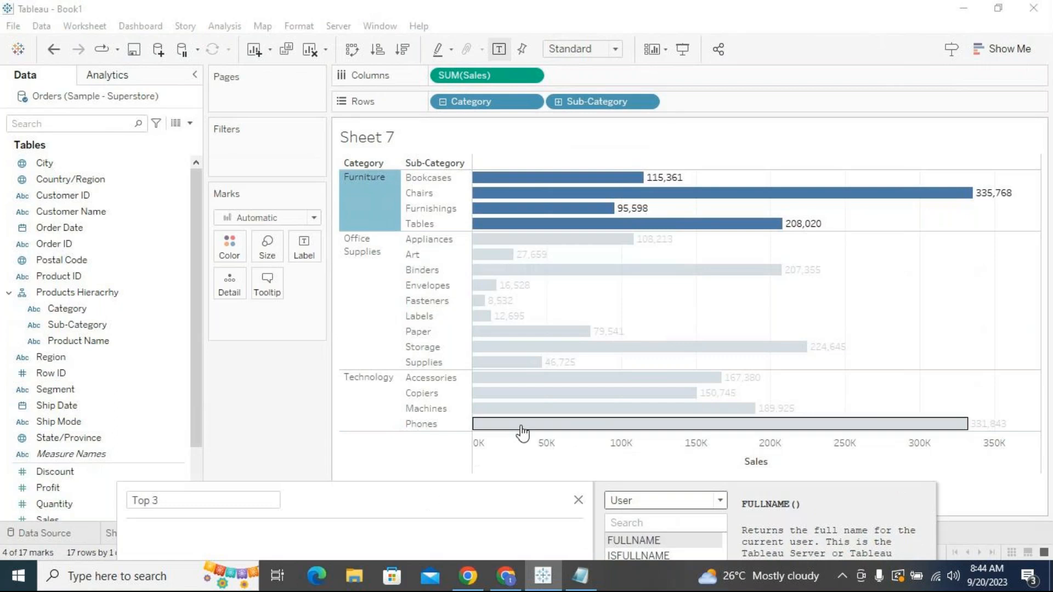
mouse_move(380, 218)
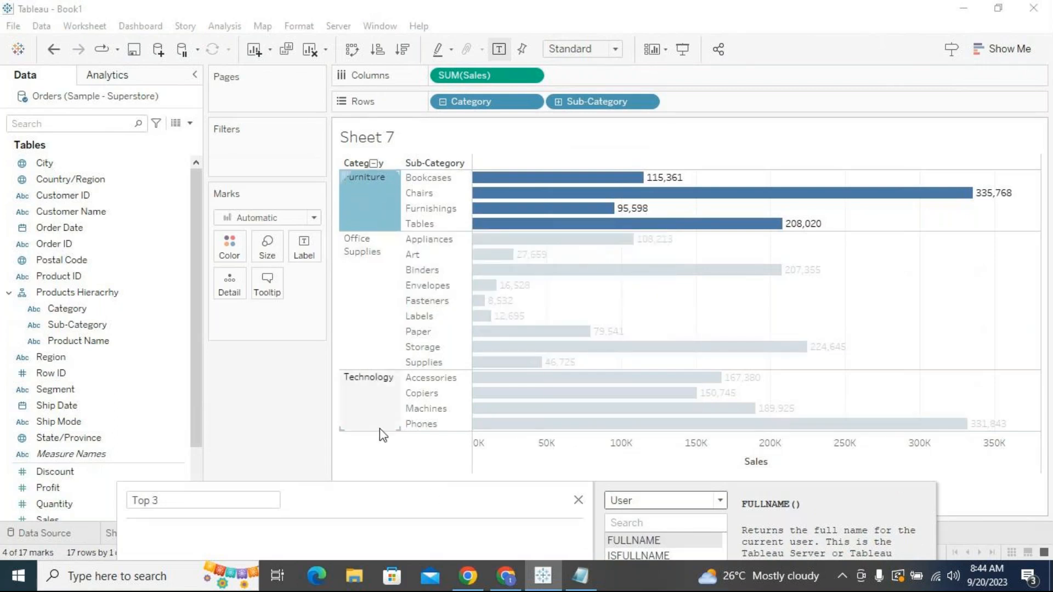
click(412, 472)
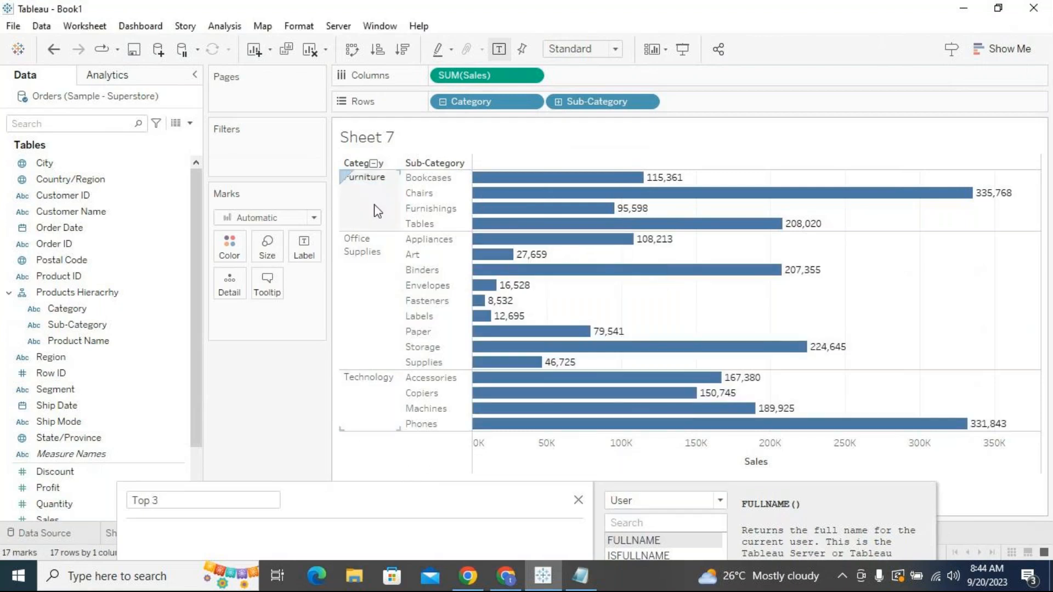
drag(400, 491, 405, 461)
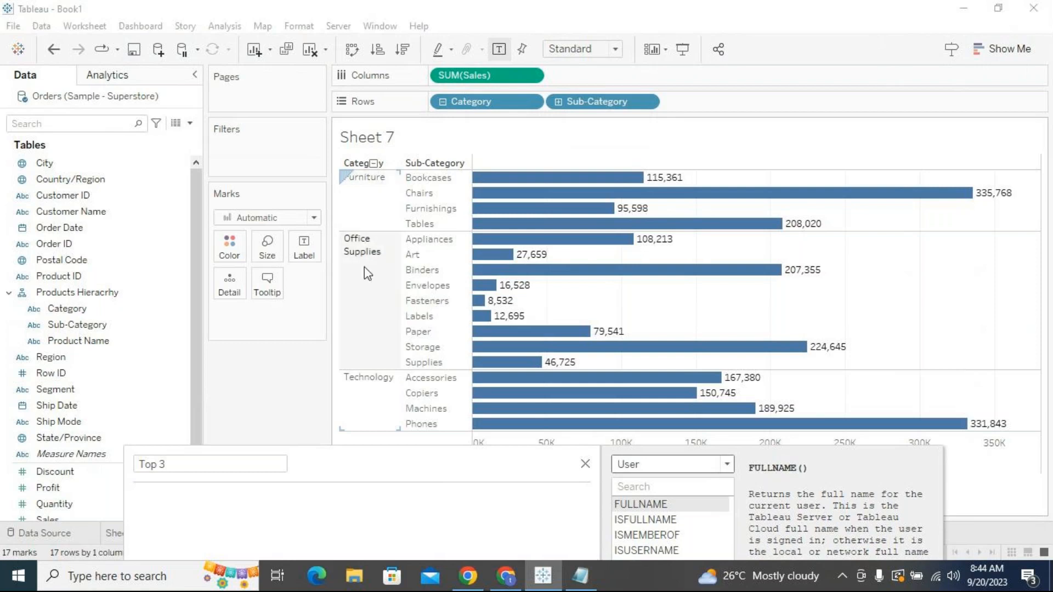
drag(392, 465, 394, 454)
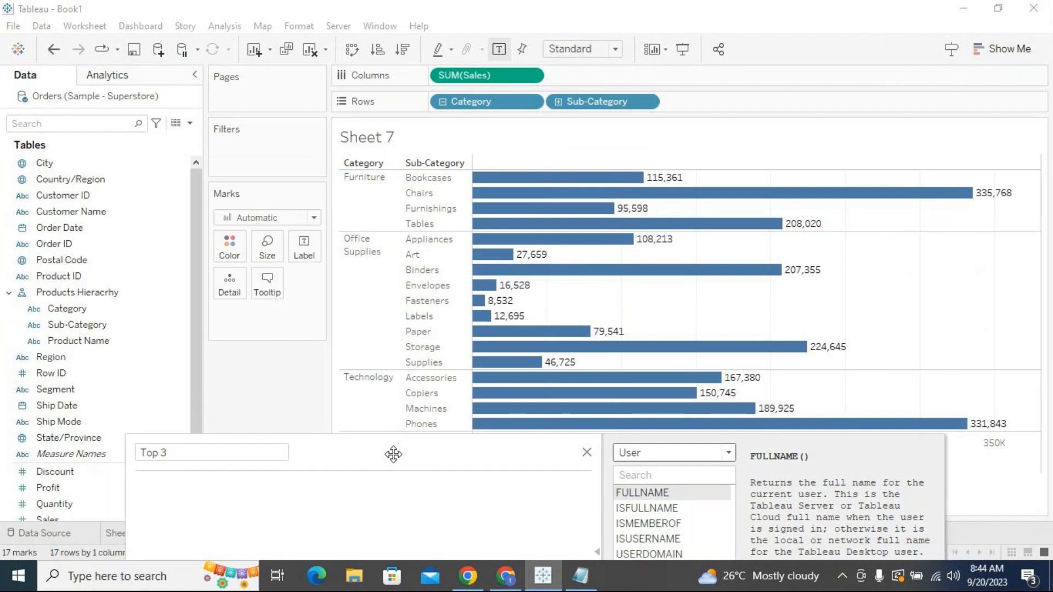
Browse the Table Calculation functions through to the end of the list, and move the editor clear of the chart
drag(394, 455, 413, 237)
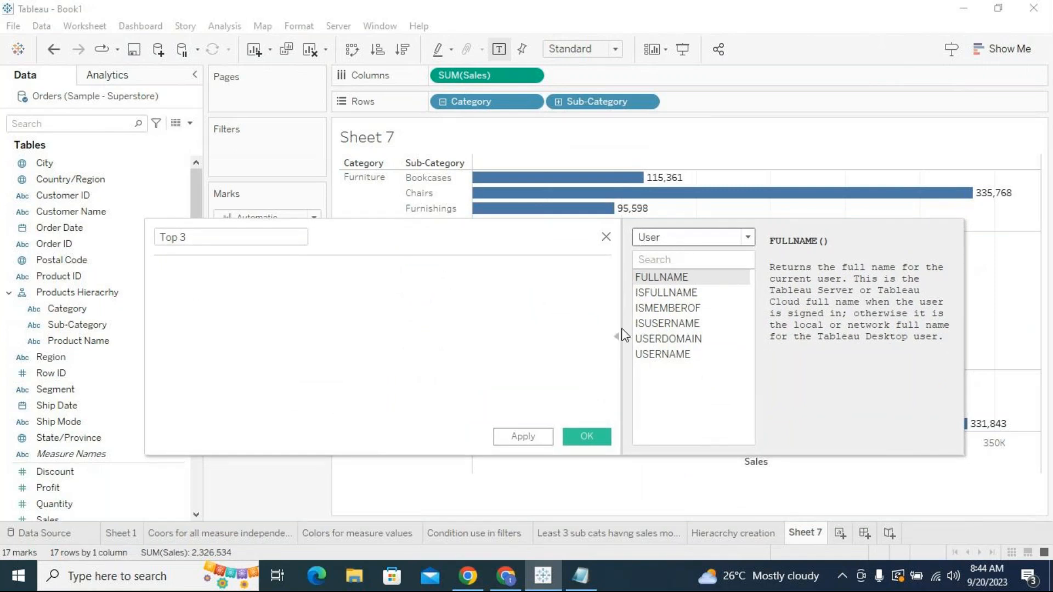
click(714, 238)
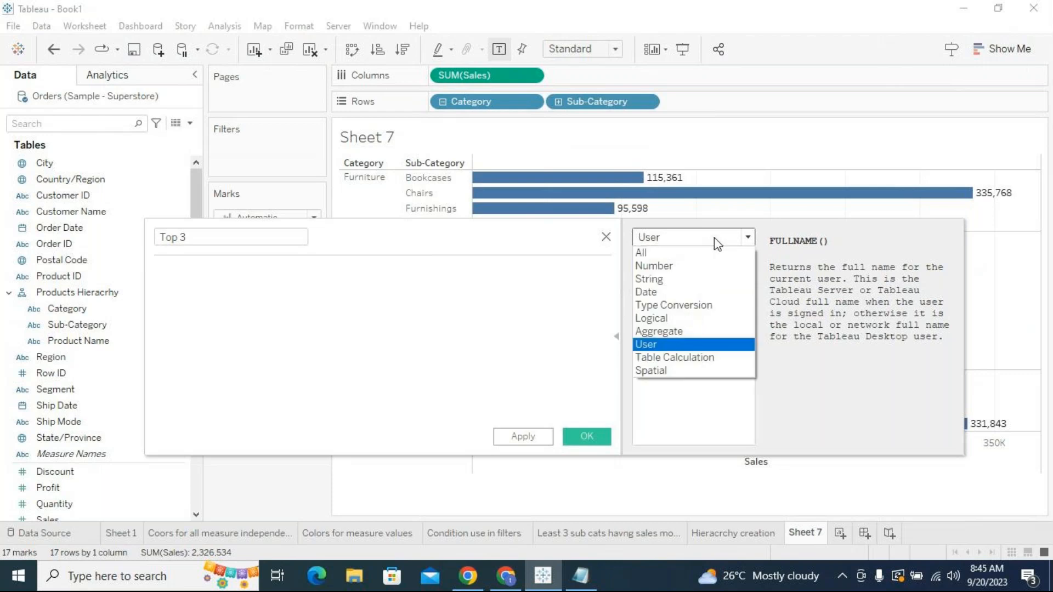
click(708, 358)
drag(751, 288, 743, 421)
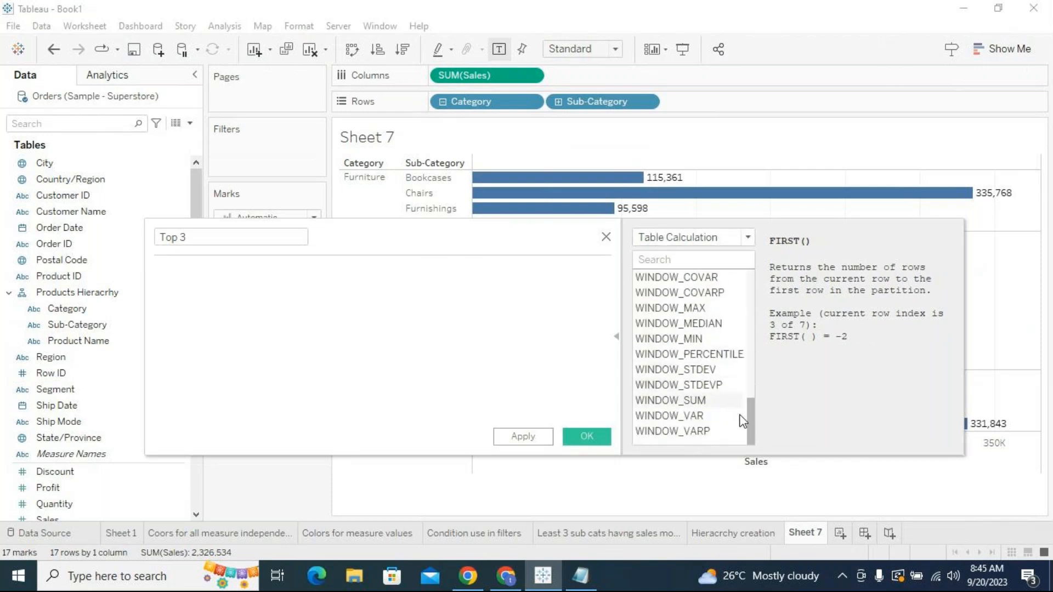
drag(515, 251, 522, 360)
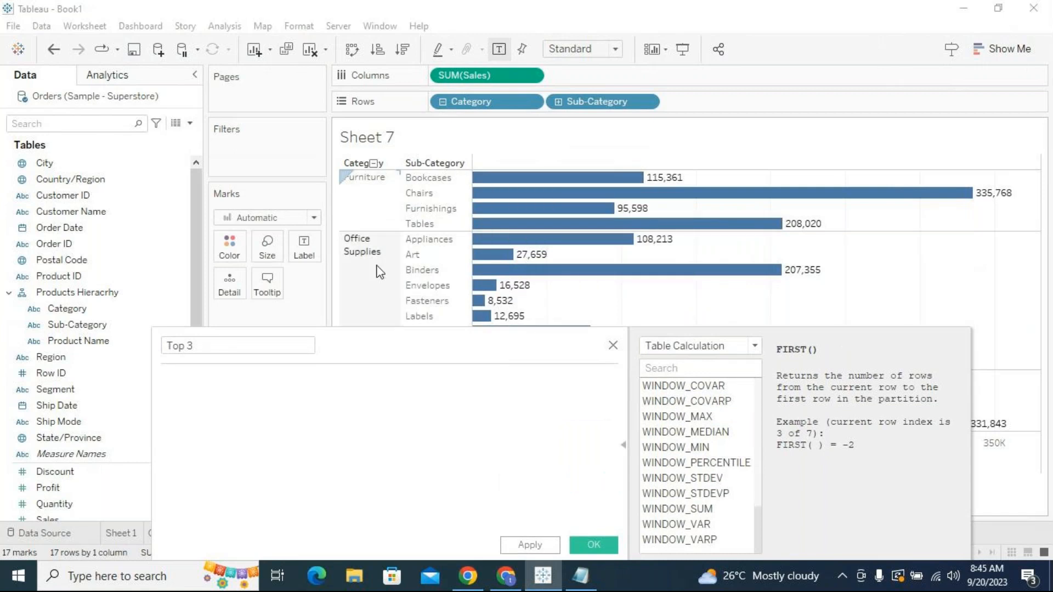
drag(490, 333, 522, 500)
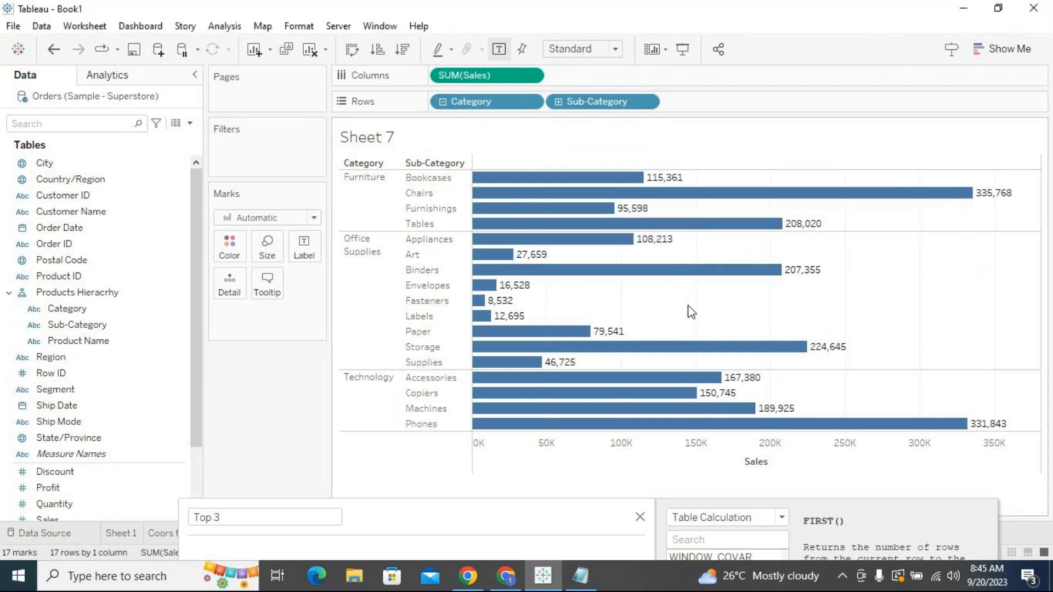
Add the line "sales and sum(sales)--> report dimensions" under the Calculations heading in the Notepad notes
click(580, 576)
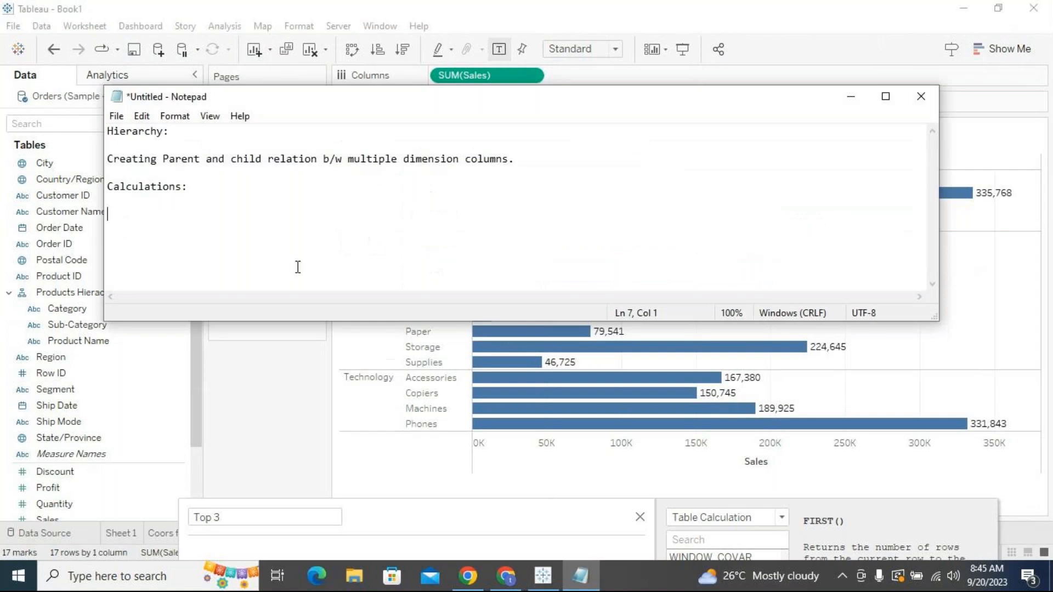
text(sales and sum(sale)
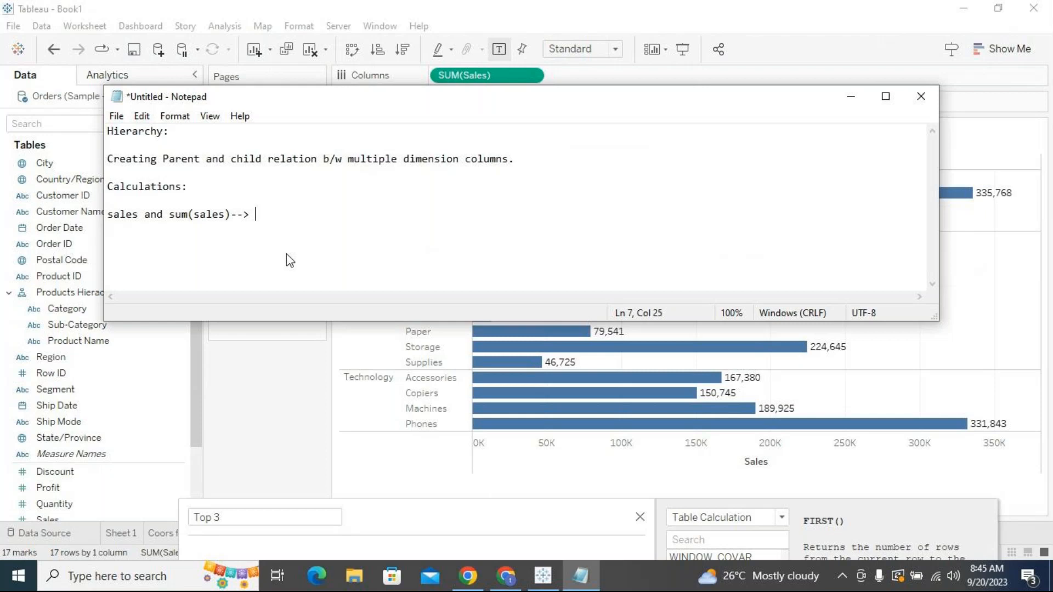
text(s)--> report dimensions)
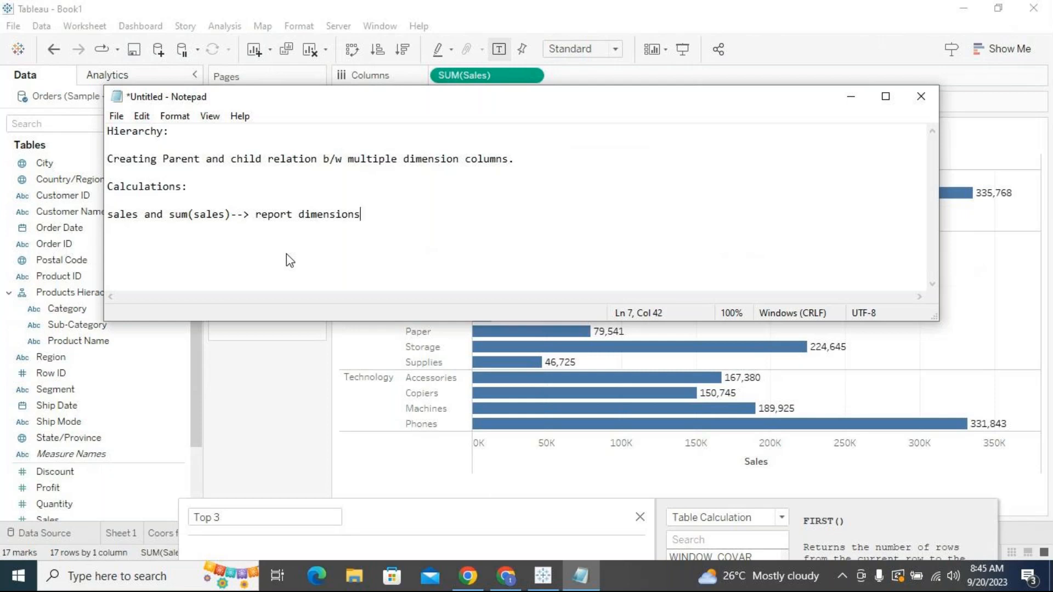
Insert "--> dis aggreated measure" directly after the word "sales" at the start of the new note line
click(139, 218)
text(--> )
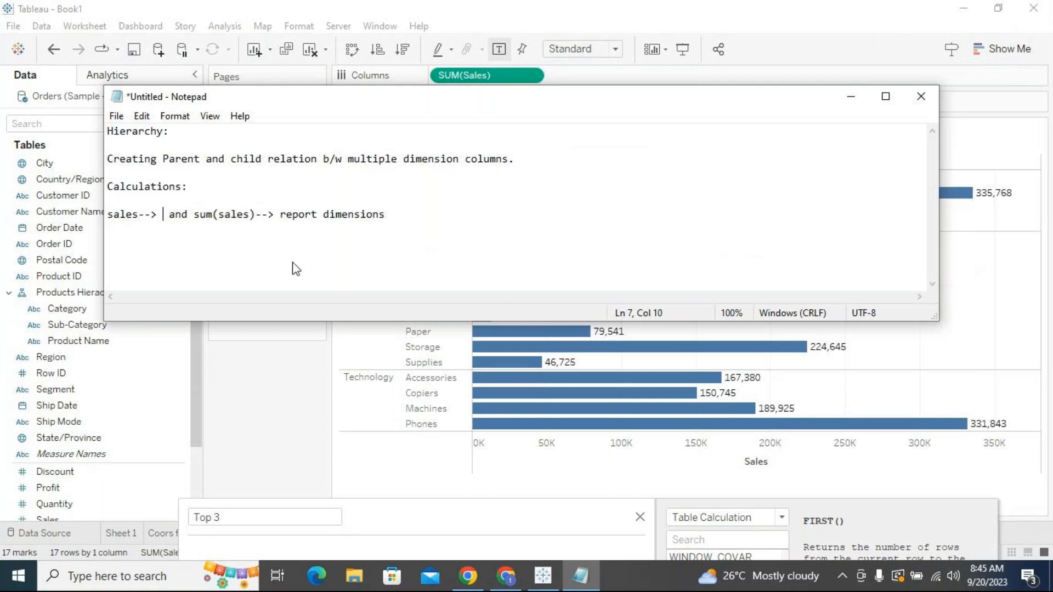
text(di)
text(s aggrea)
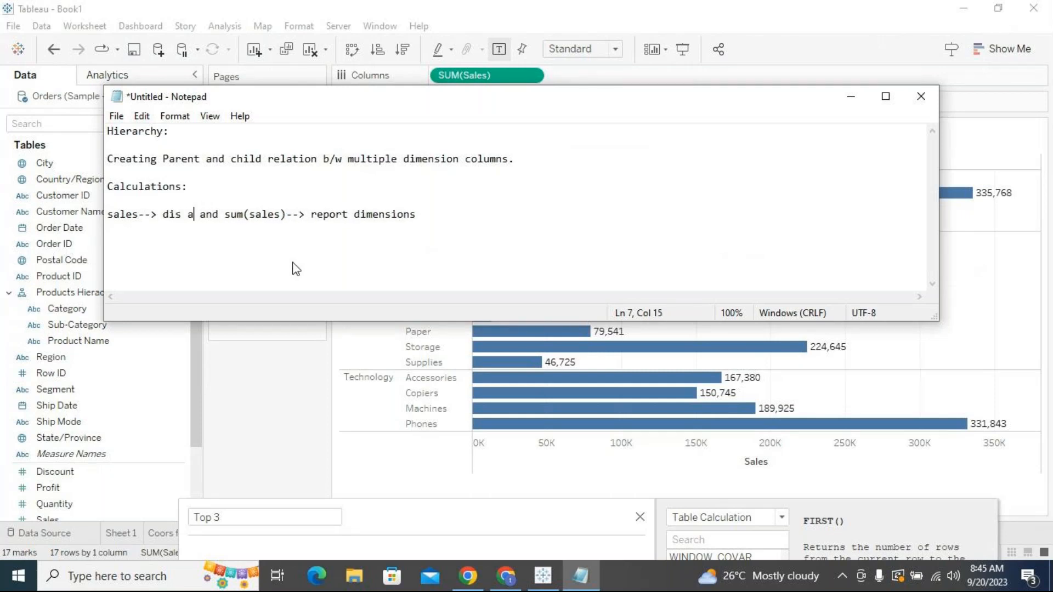
text(ted )
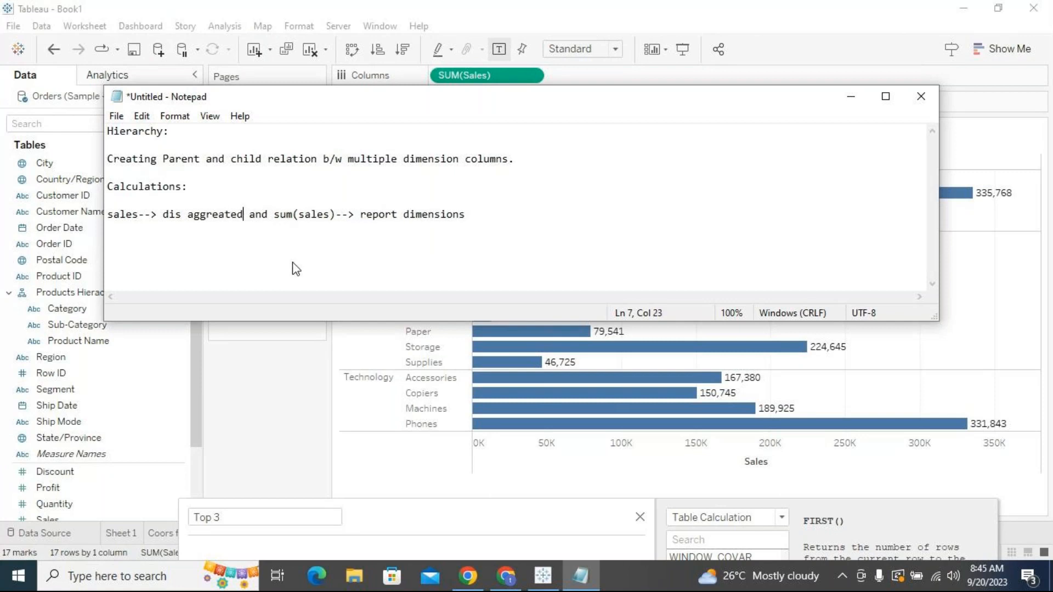
text(measure)
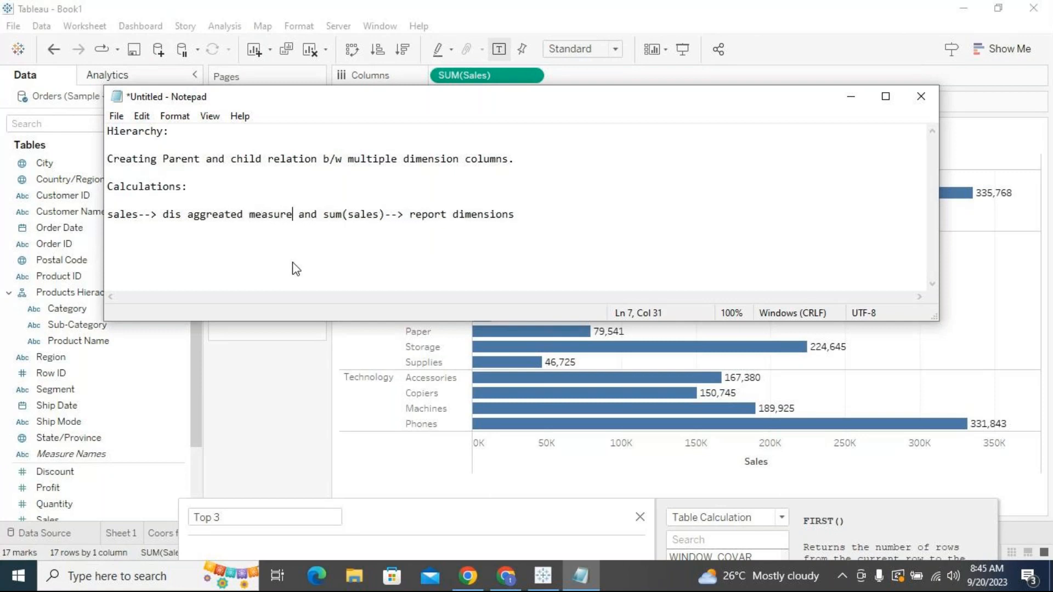
Put the sum(sales) note on its own line without the leading "and", and return to the Tableau sheet
key(Return)
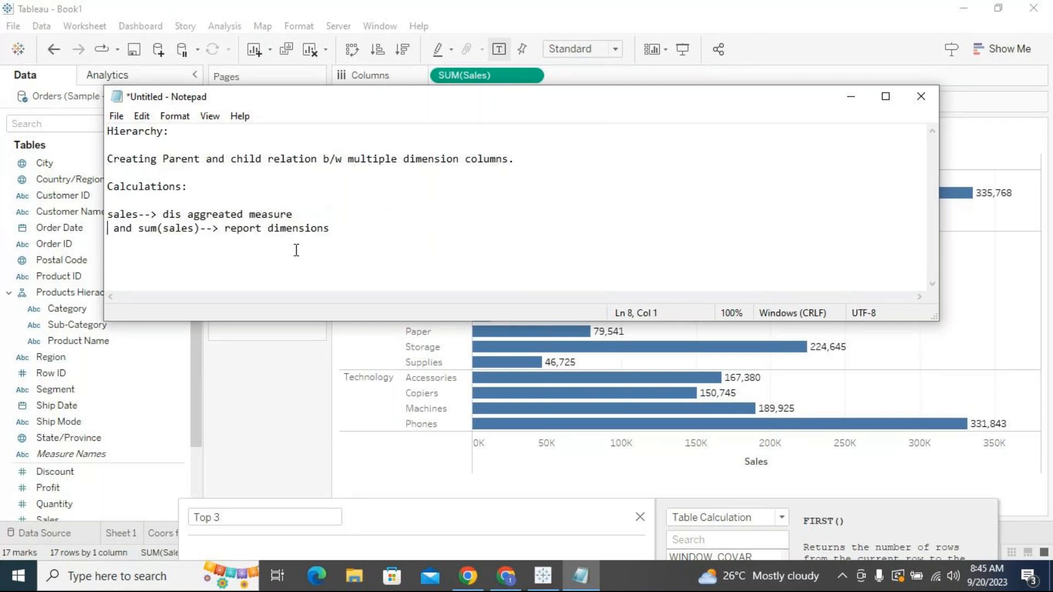
drag(140, 230, 101, 233)
key(BackSpace)
click(336, 212)
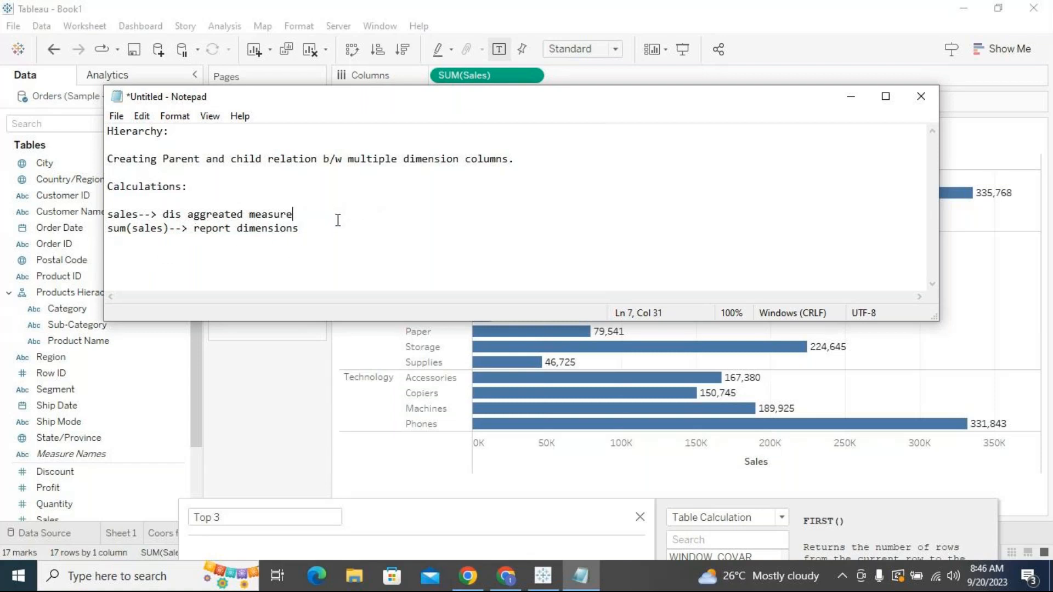
click(851, 100)
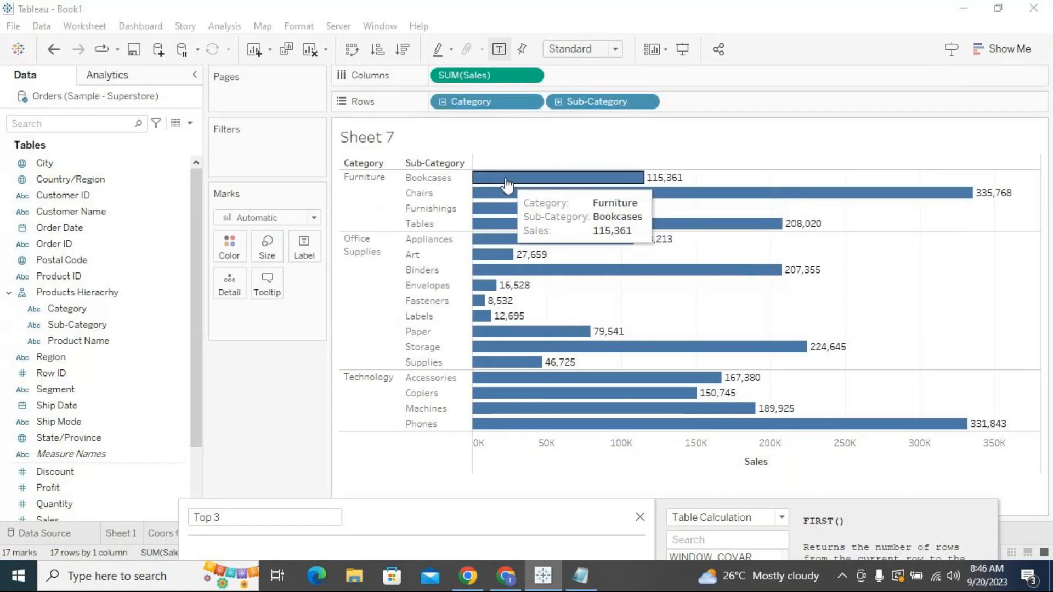
Highlight the Bookcases row and add Orders (Count) to the columns beside SUM(Sales) to compare both values
click(445, 181)
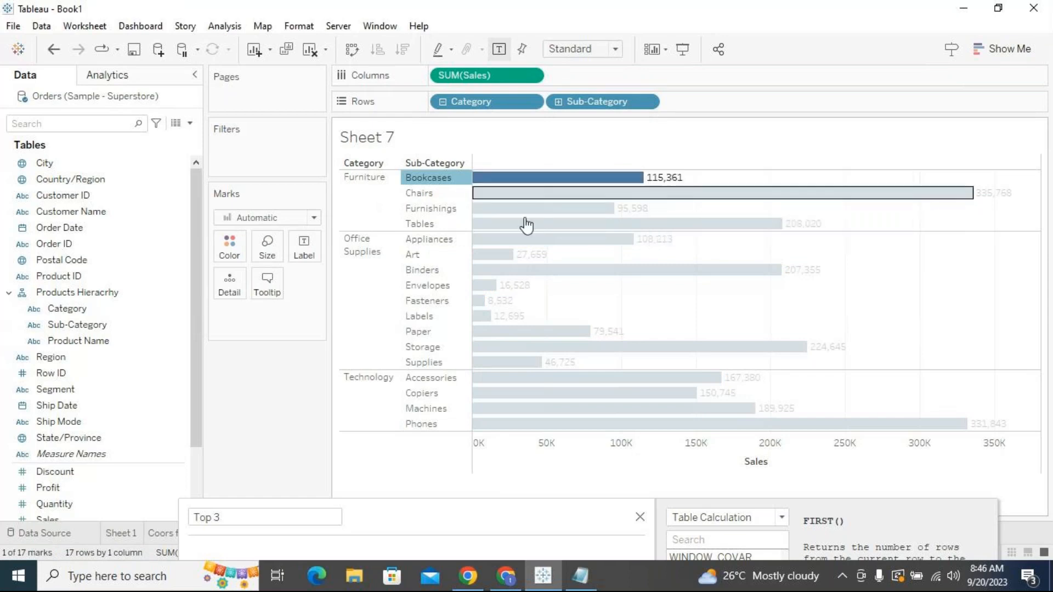
scroll(110, 466, down, 3)
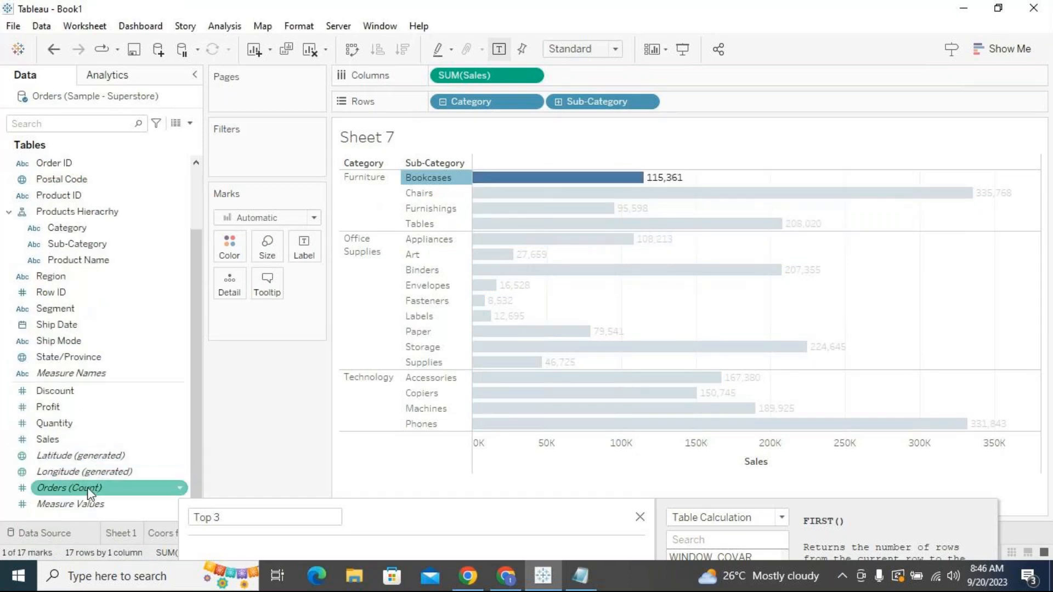
drag(85, 491, 598, 80)
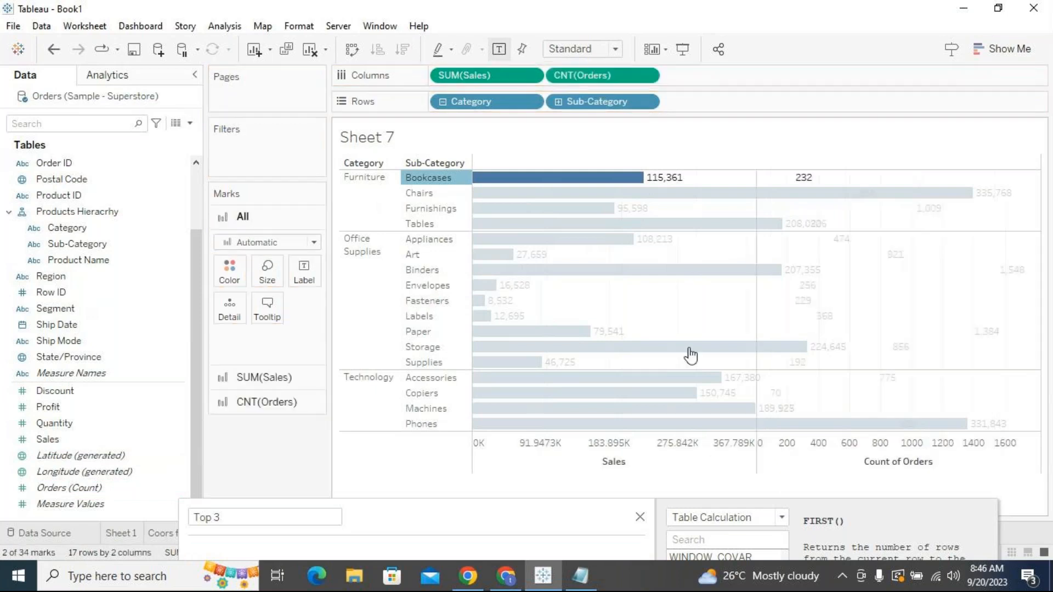
mouse_move(792, 186)
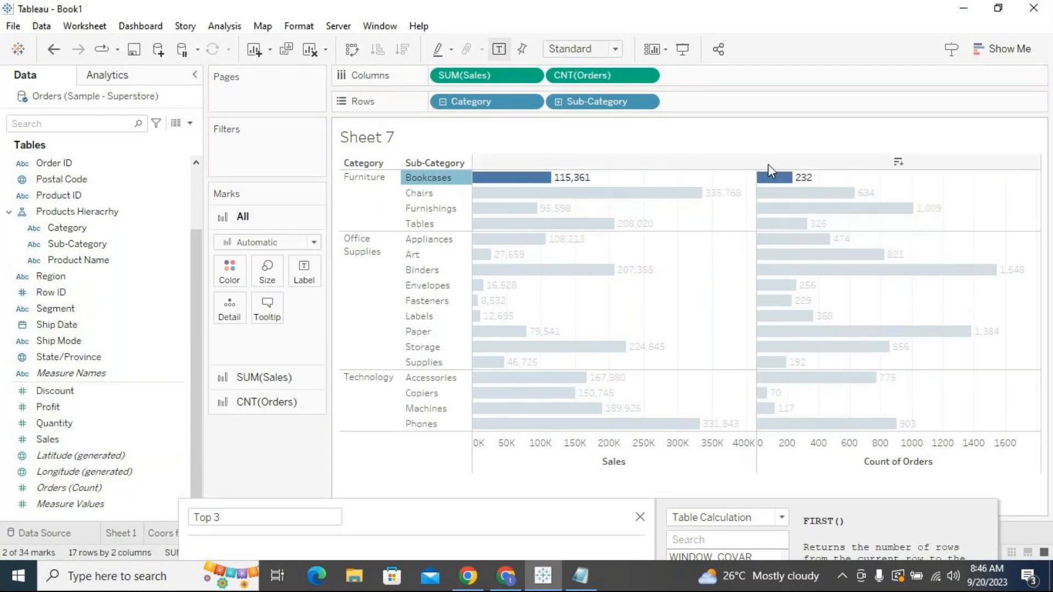
mouse_move(573, 187)
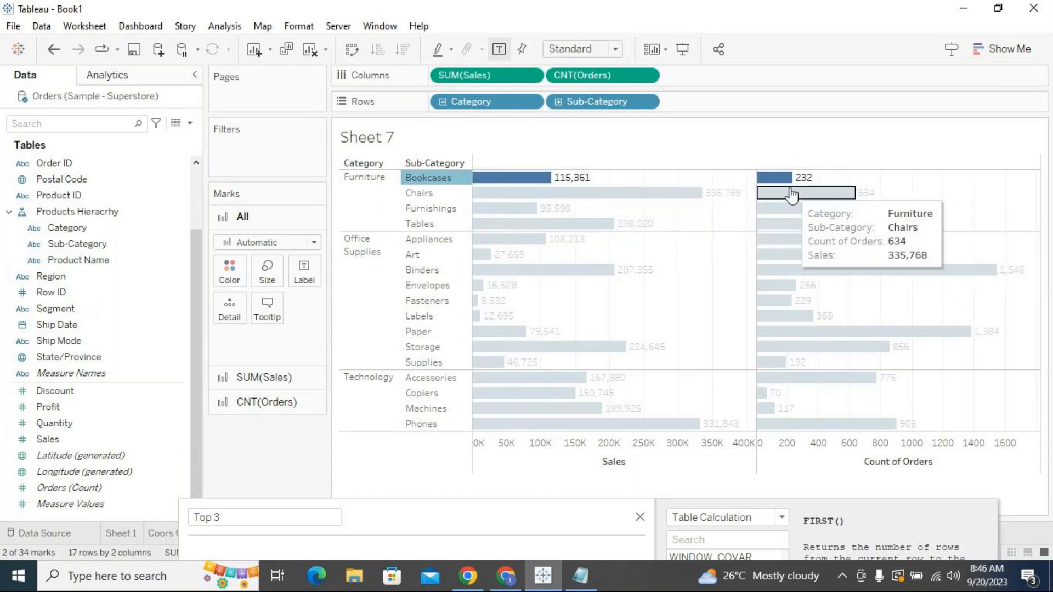
Append "- raw data." to the sales line in the Notepad notes
click(580, 576)
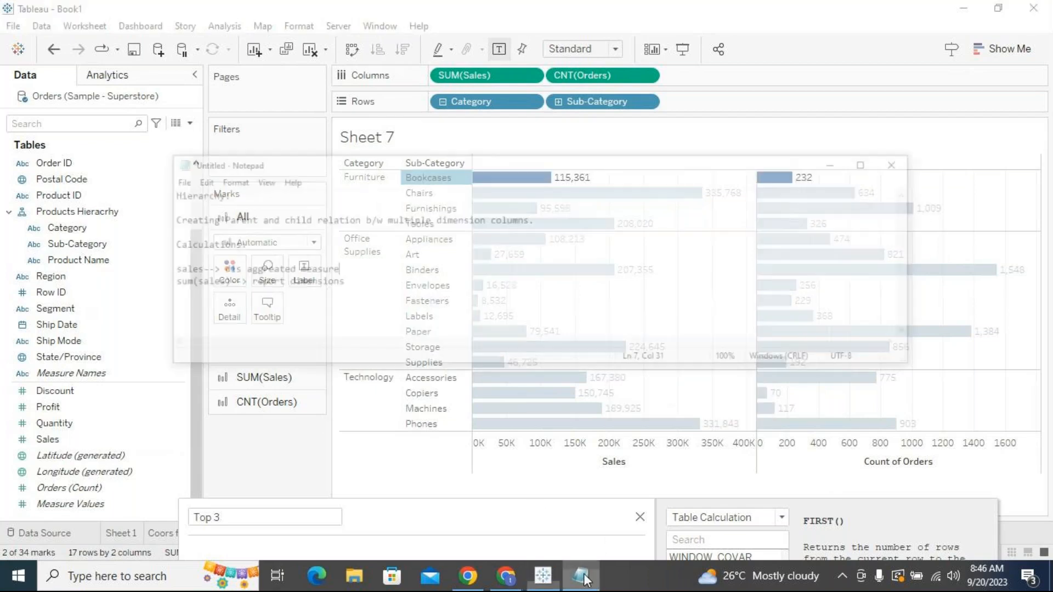
drag(146, 214, 103, 210)
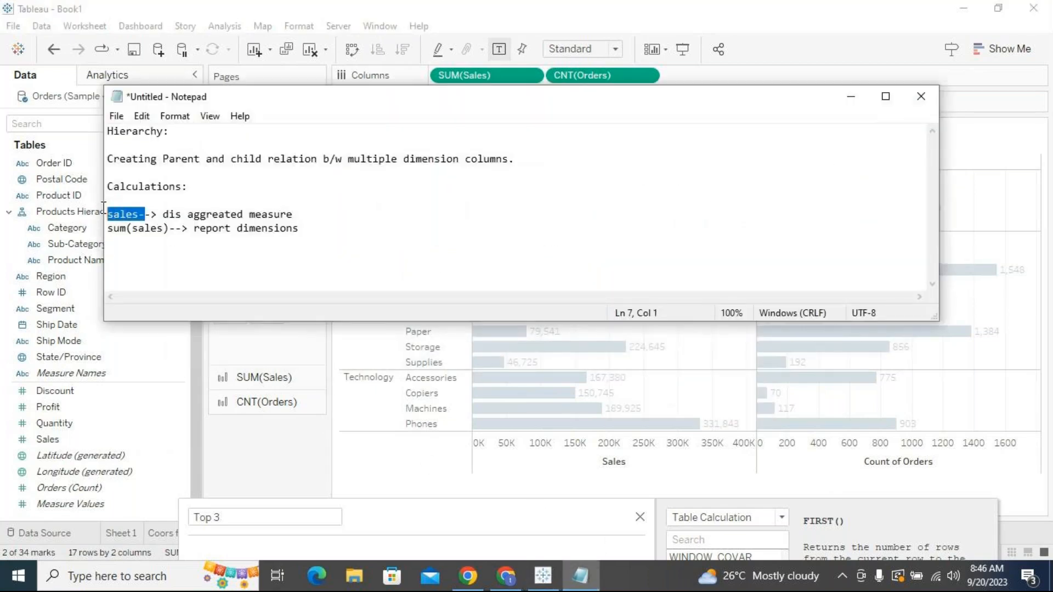
click(298, 214)
text(measure- raw data)
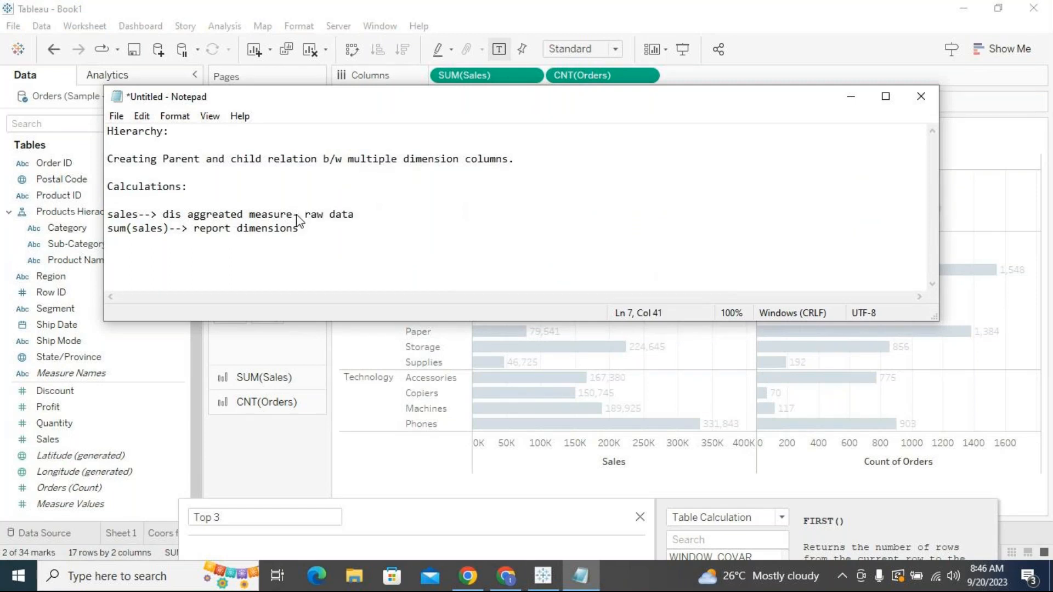
click(306, 232)
Move the Notepad window lower to uncover the chart, and insert "aggregated measure---" before "report dimensions" in the sum(sales) line
drag(170, 229, 105, 228)
drag(499, 106, 505, 348)
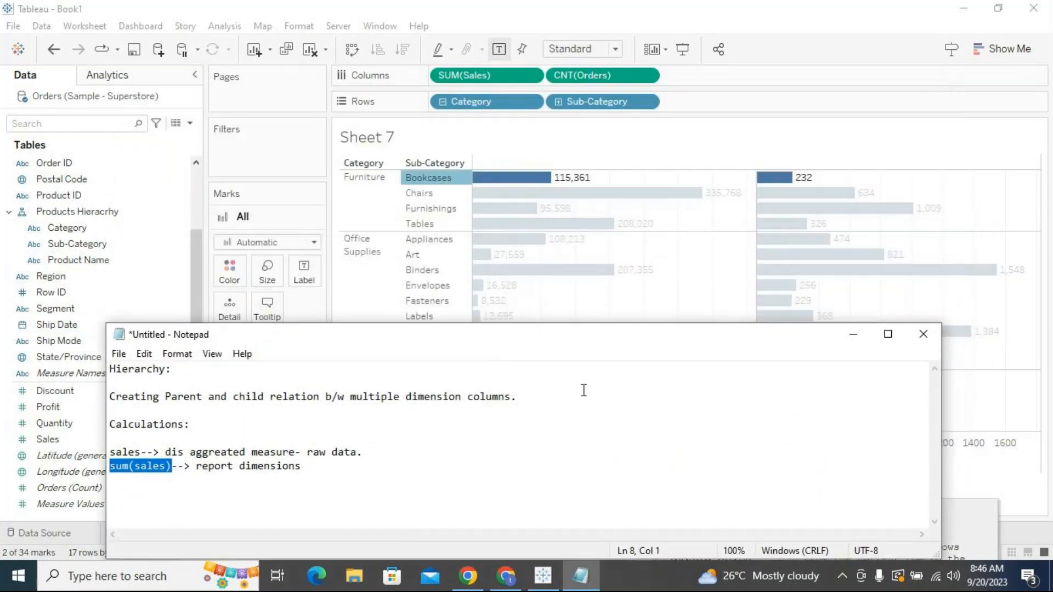
click(193, 470)
text(aggregated measure)
text(---)
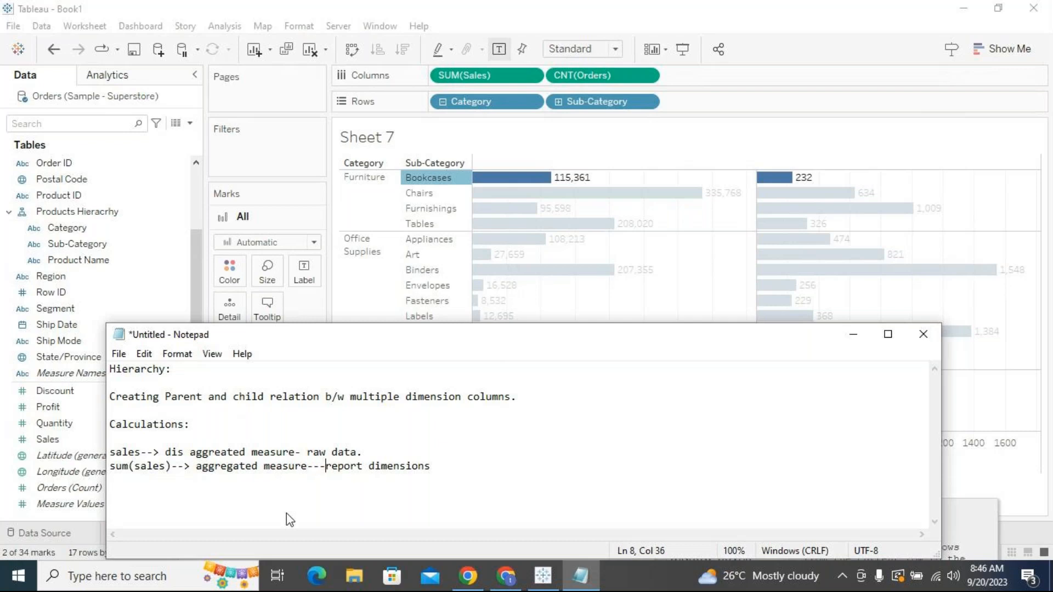
Complete the arrow before "report dimensions" in the notes with ">", minimize the notes, and clear the highlighting in the sheet's chart
text(>)
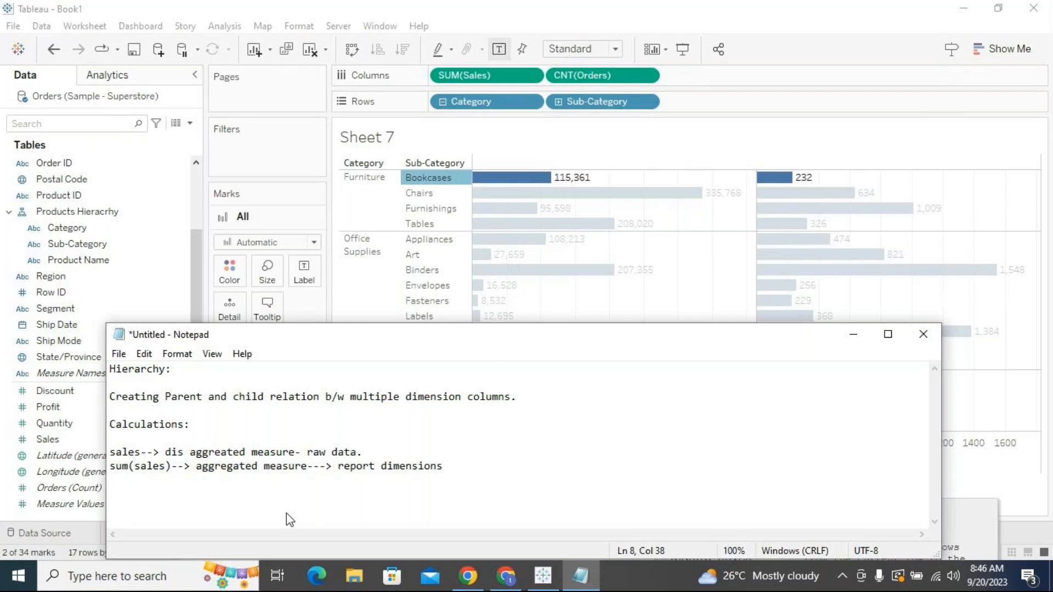
click(853, 335)
click(717, 283)
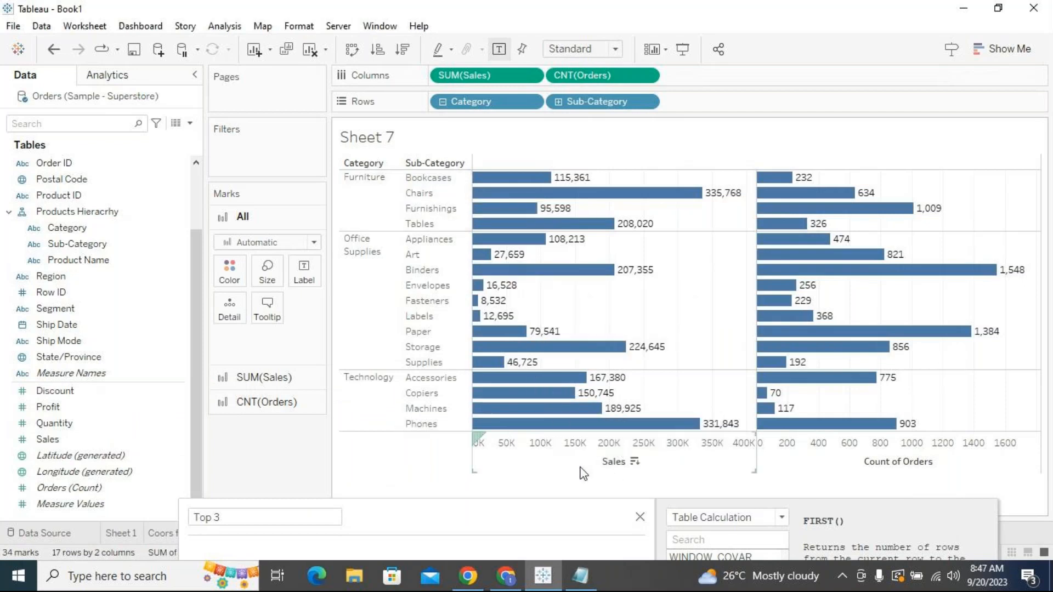
click(638, 449)
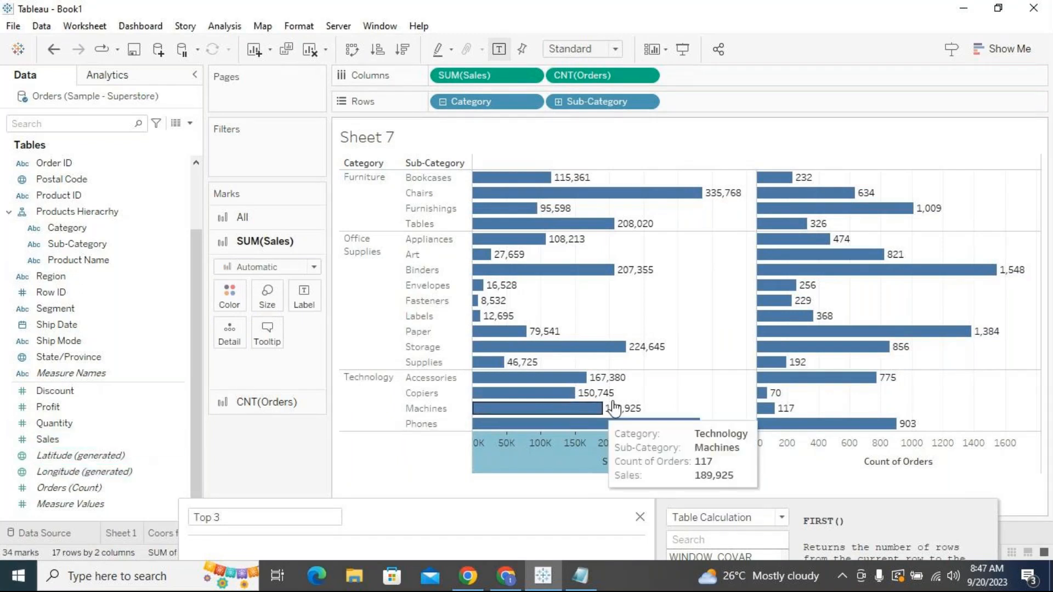
click(658, 312)
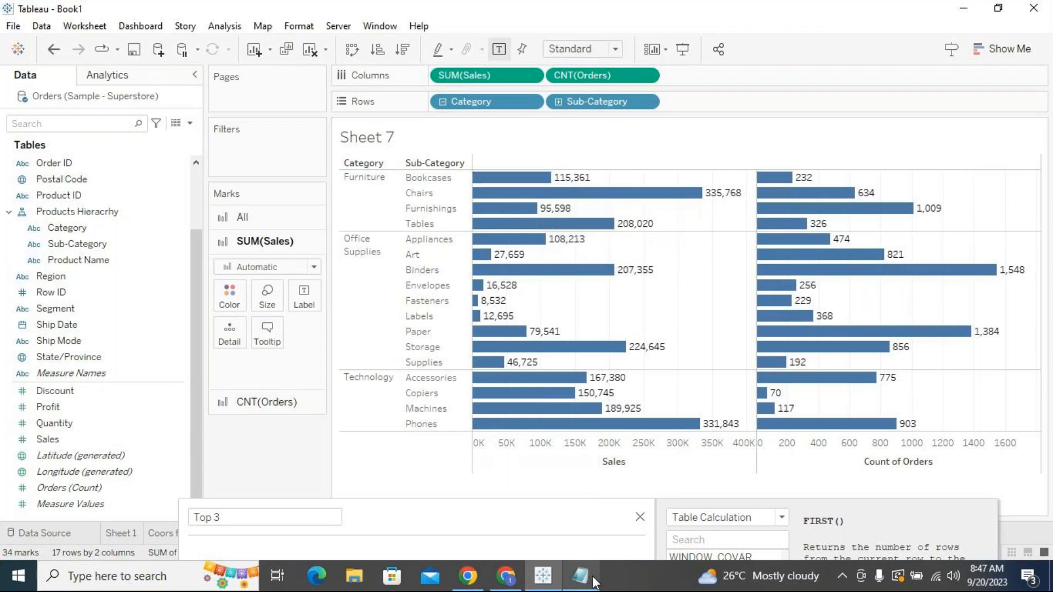
Move the Top 3 calculation editor clear of the upper chart rows and change the Sales aggregation to Average
drag(573, 501, 570, 260)
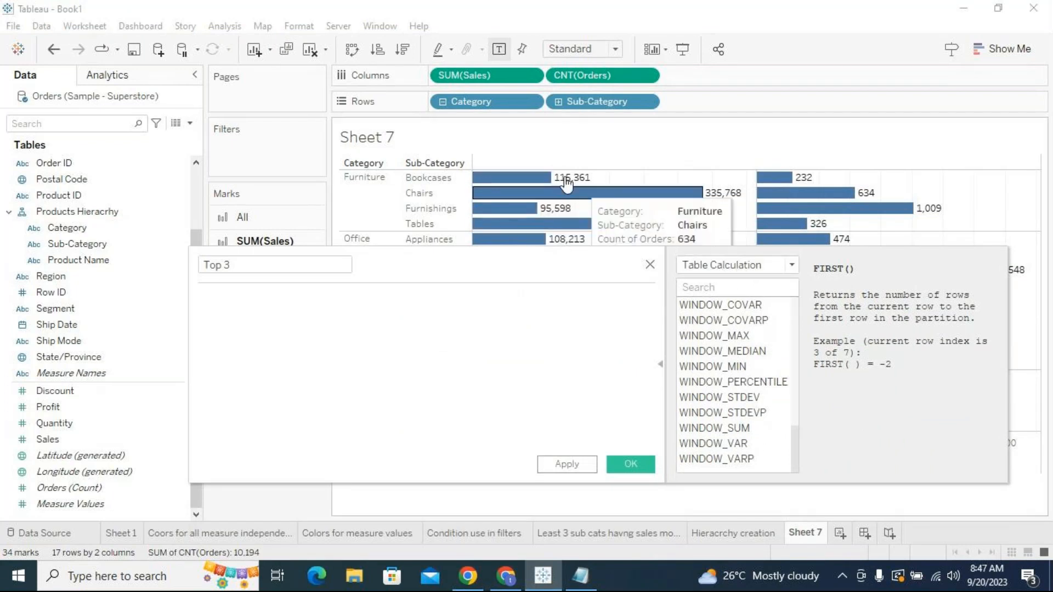
drag(535, 279, 540, 338)
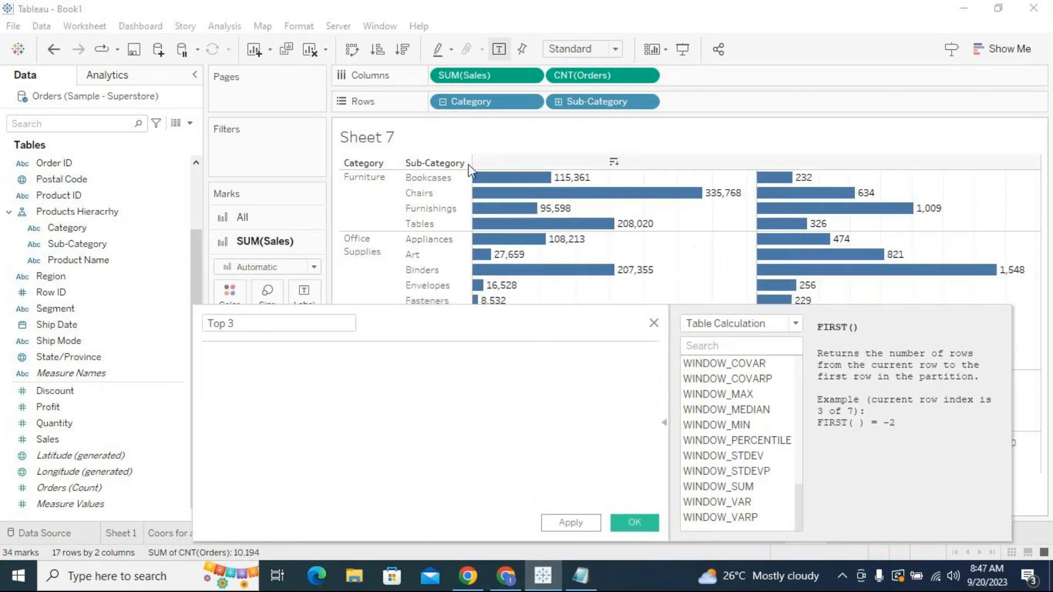
click(532, 77)
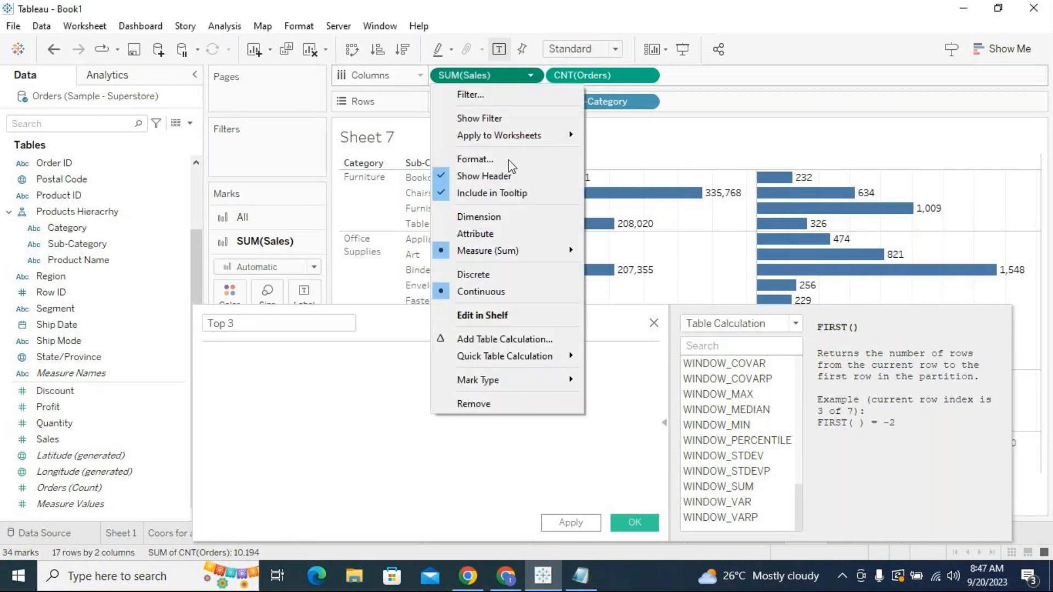
mouse_move(534, 253)
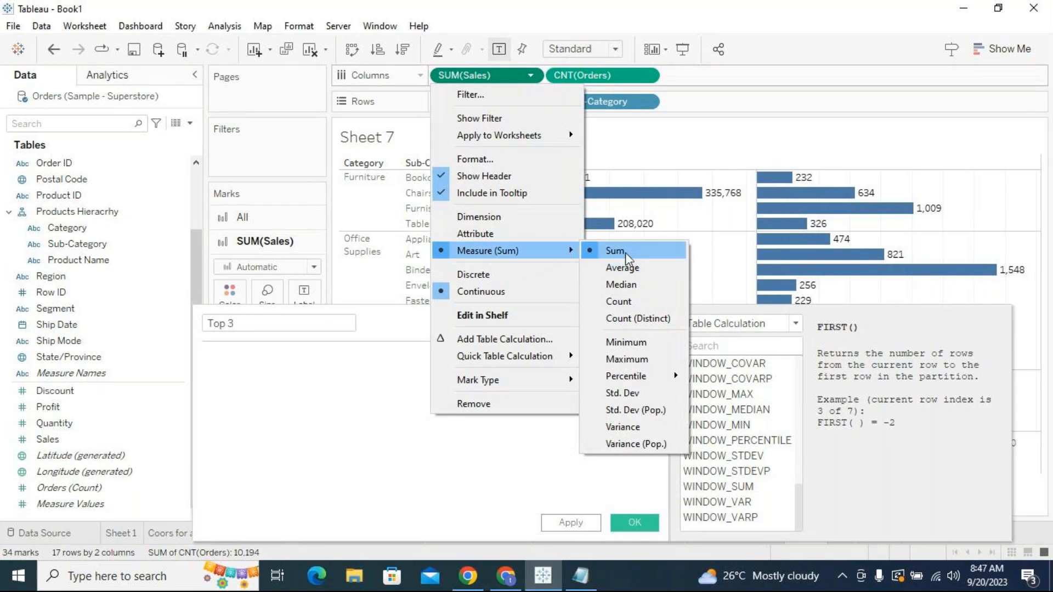
click(631, 269)
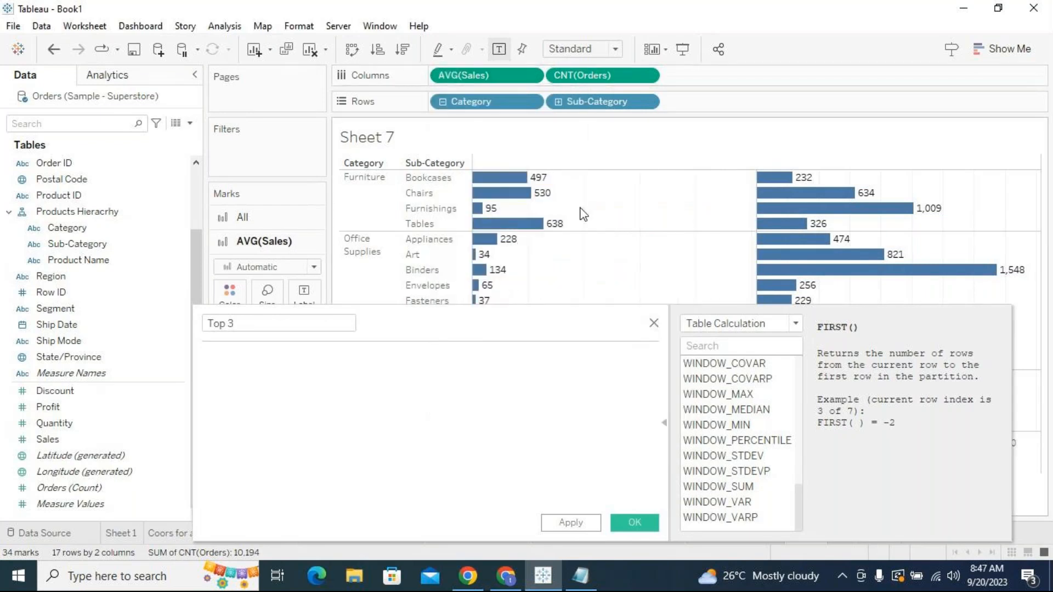
mouse_move(532, 177)
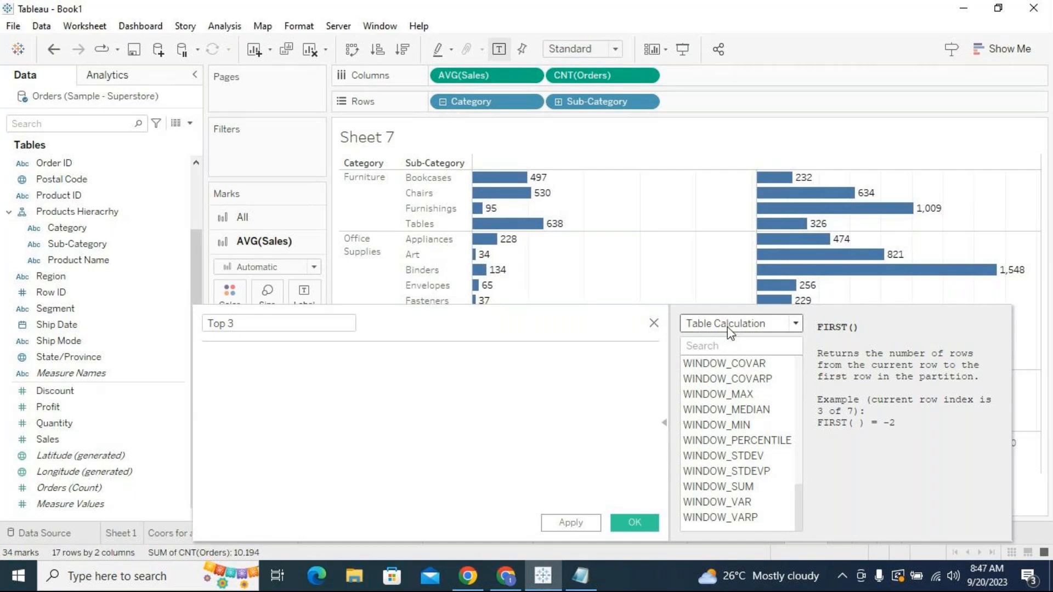
Browse the Table Calculation functions back to the beginning of the list and enter "look" in the Top 3 formula
drag(475, 327, 432, 269)
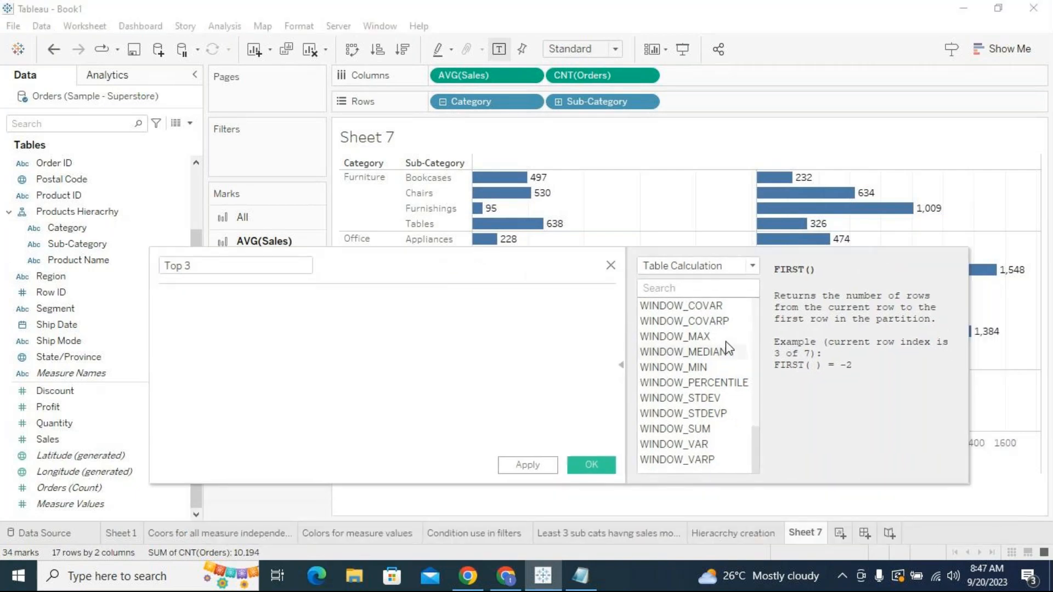
drag(756, 453, 755, 323)
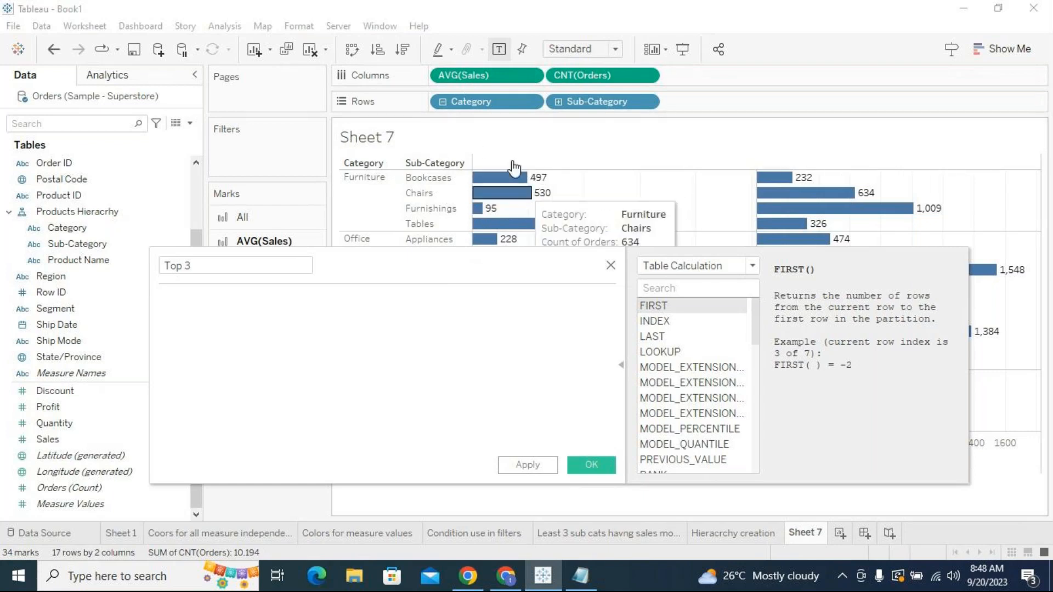
drag(583, 275, 596, 301)
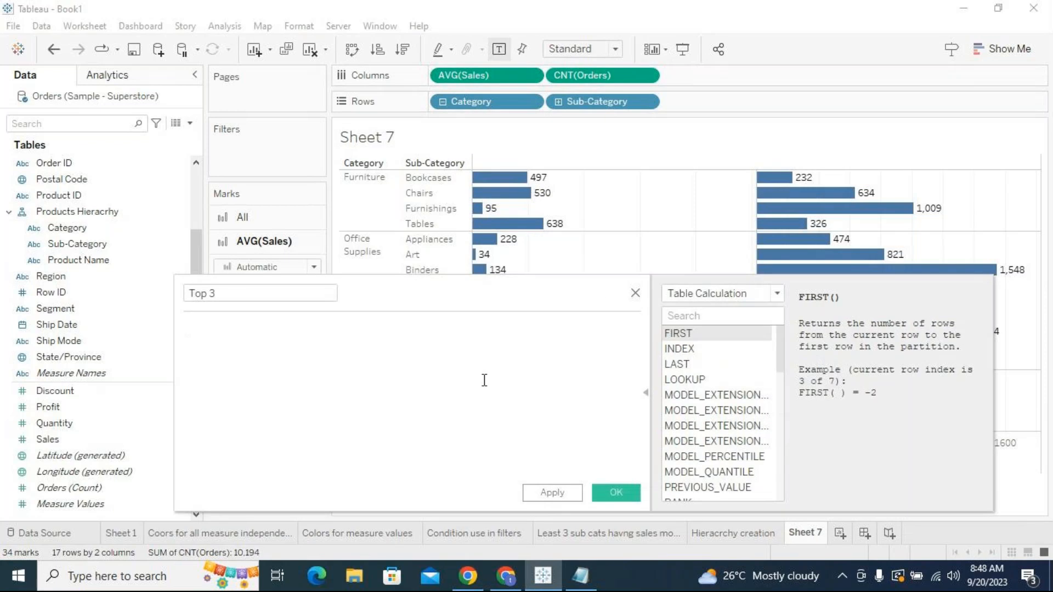
text(look)
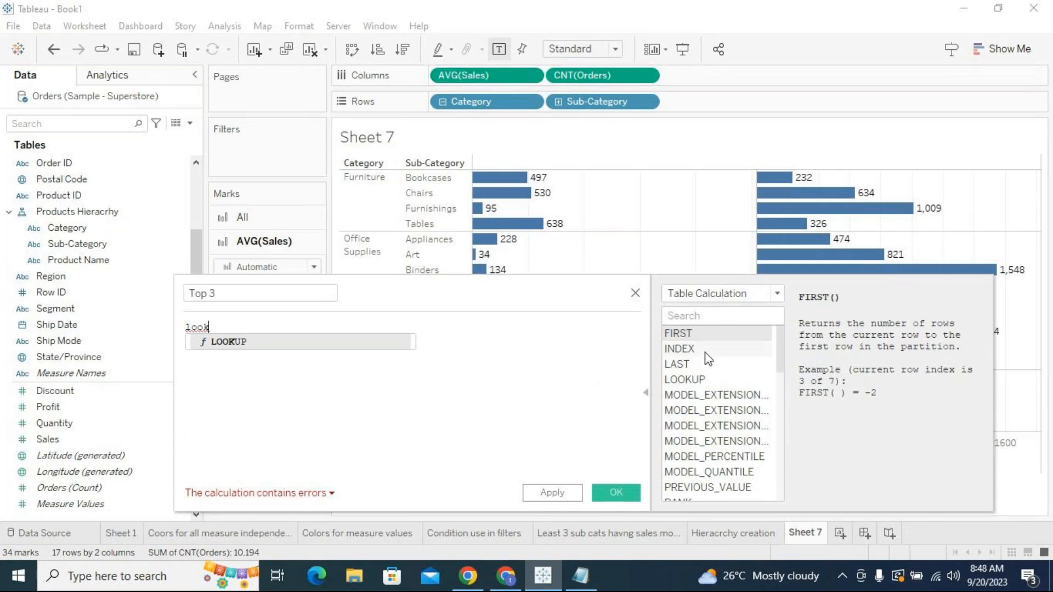
Look through the Number and Spatial function categories, and collapse the function reference beside the formula
click(735, 295)
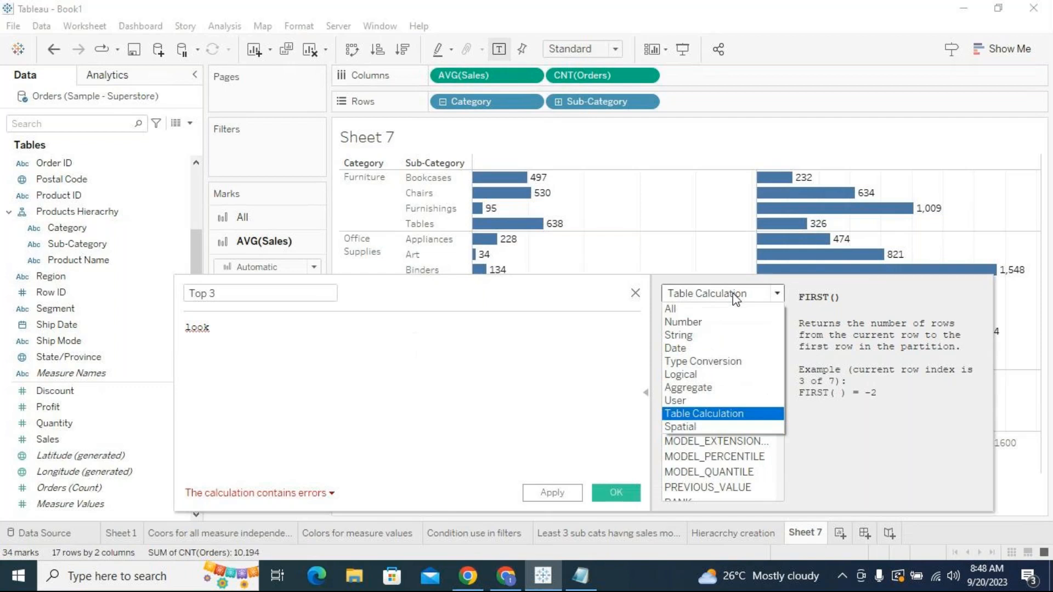
click(705, 324)
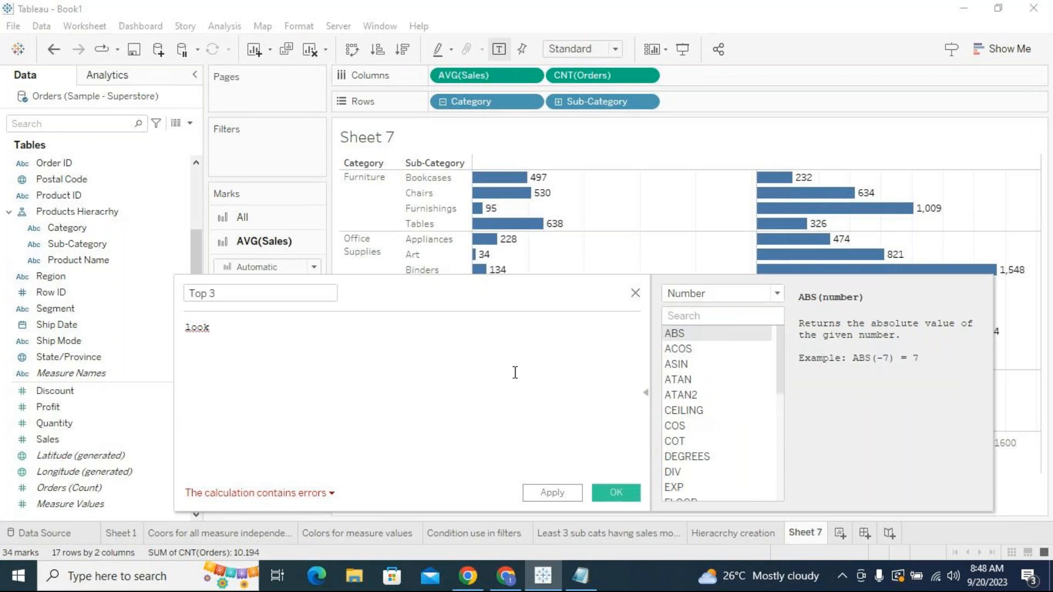
mouse_move(783, 181)
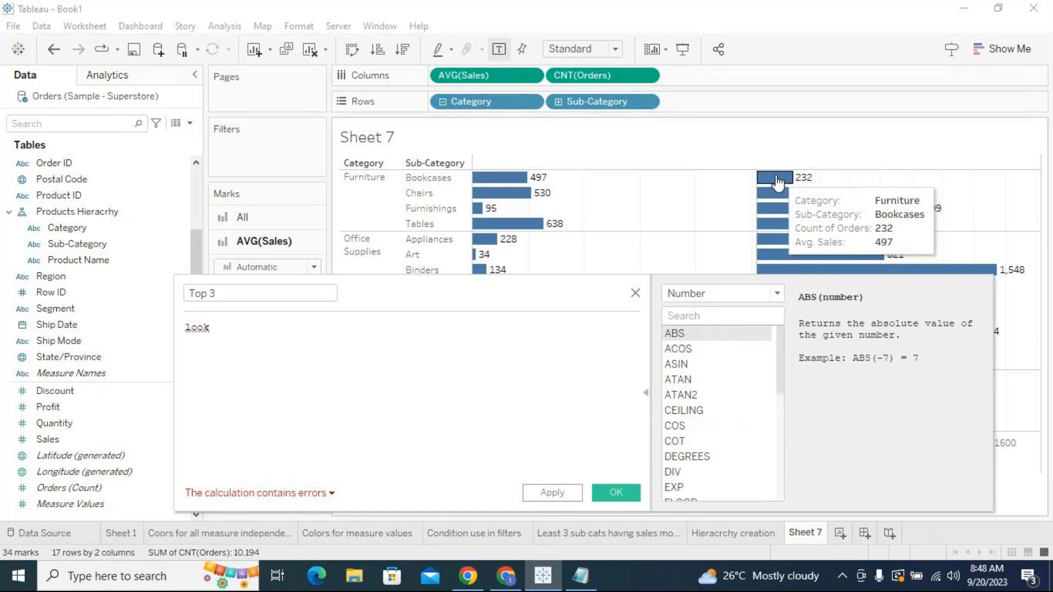
click(647, 393)
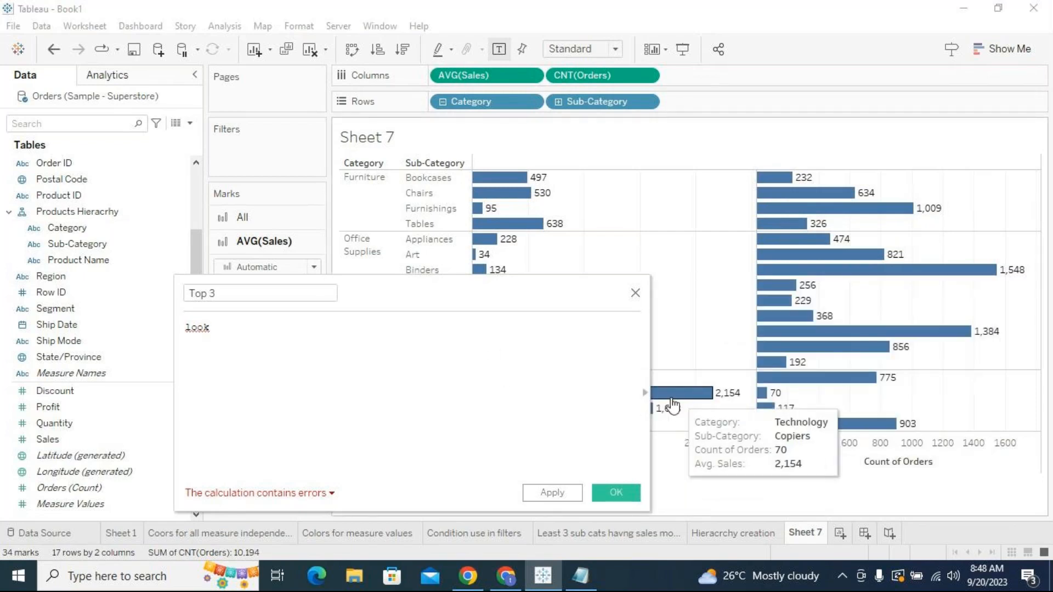
click(645, 392)
click(739, 293)
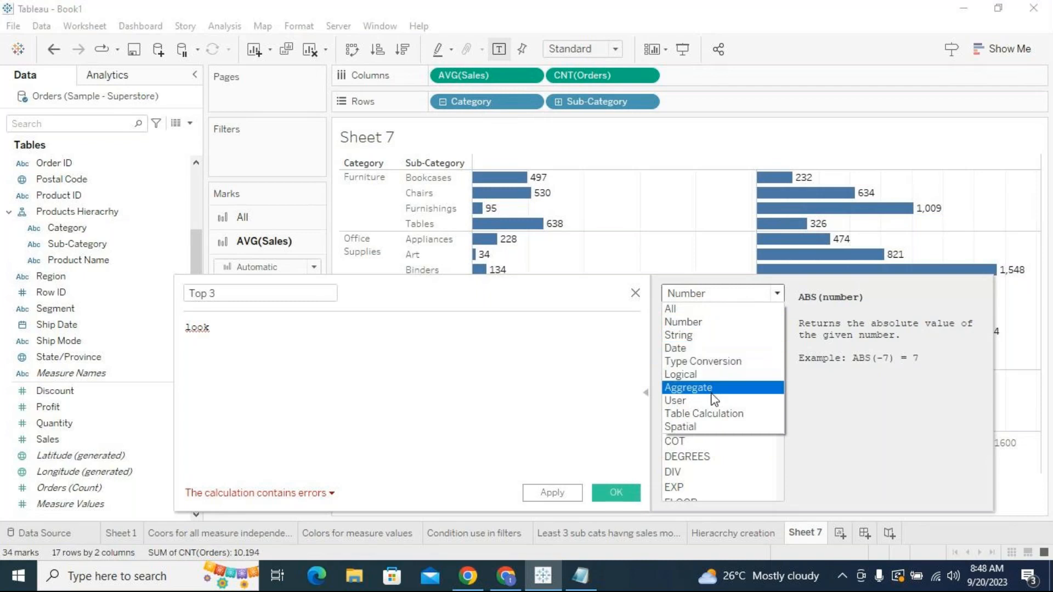
click(713, 426)
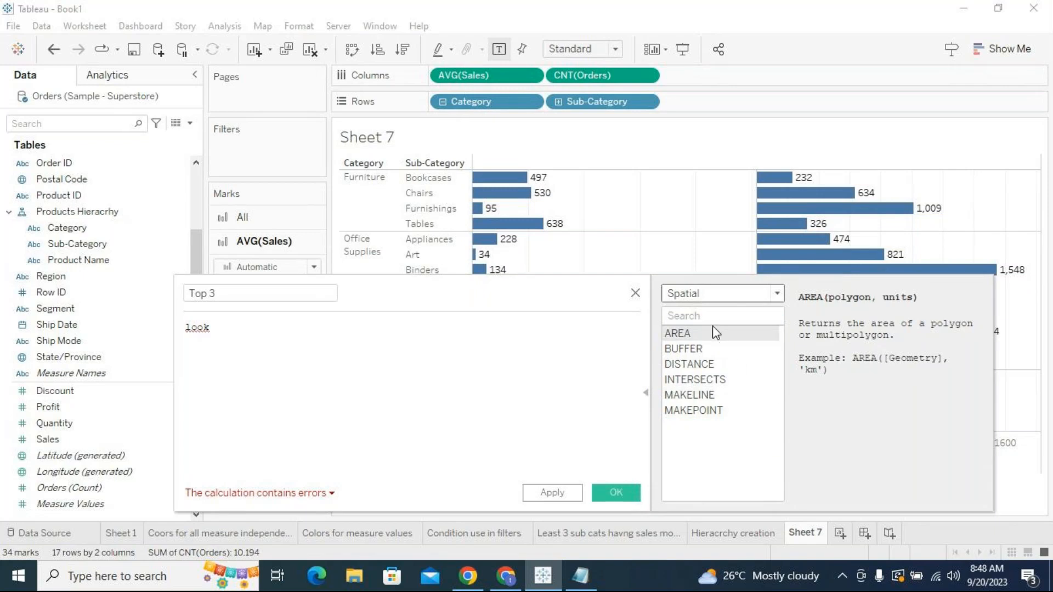
click(709, 294)
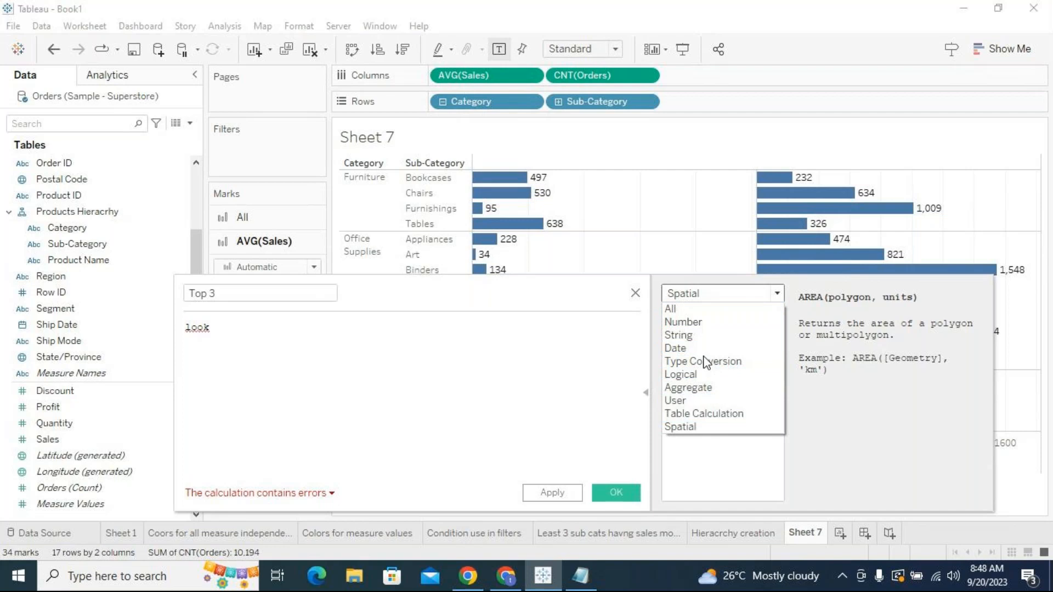
click(647, 396)
click(648, 396)
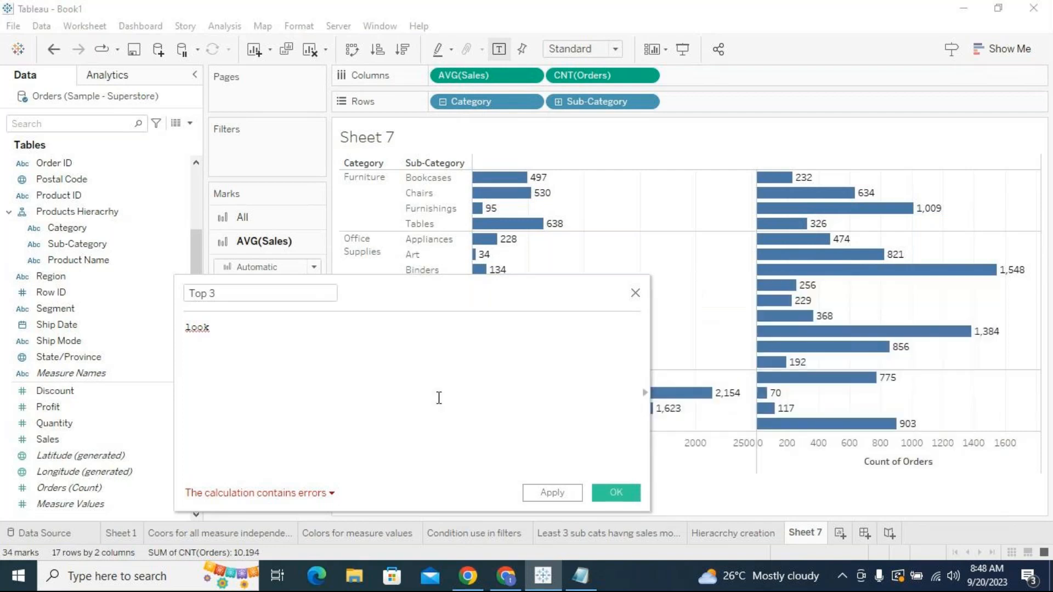
Clear "look" from the Top 3 formula
drag(372, 289, 490, 306)
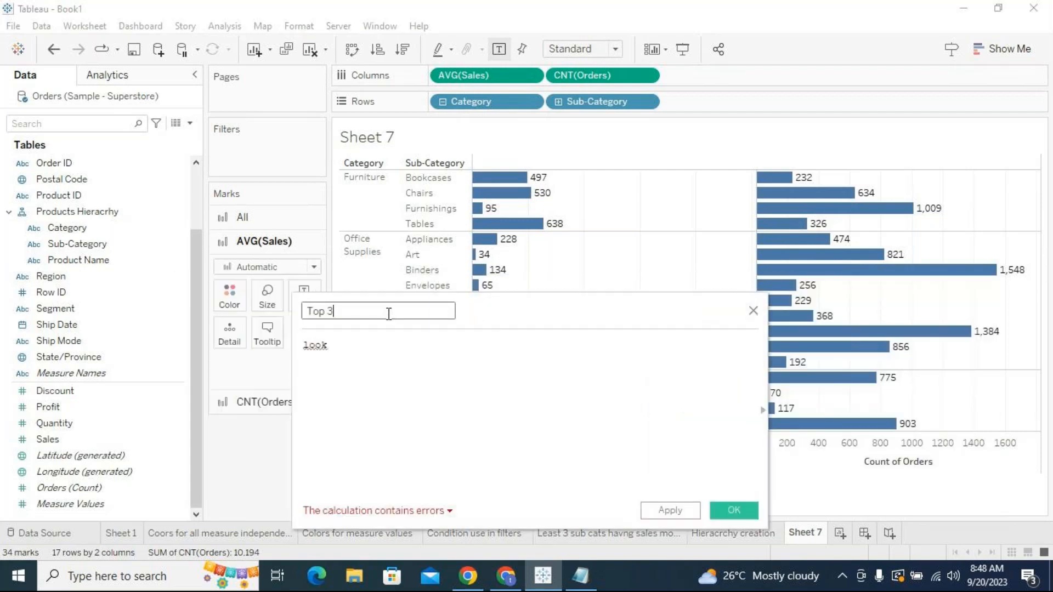
key(BackSpace)
key(BackSpace)
key(BackSpace)
key(BackSpace)
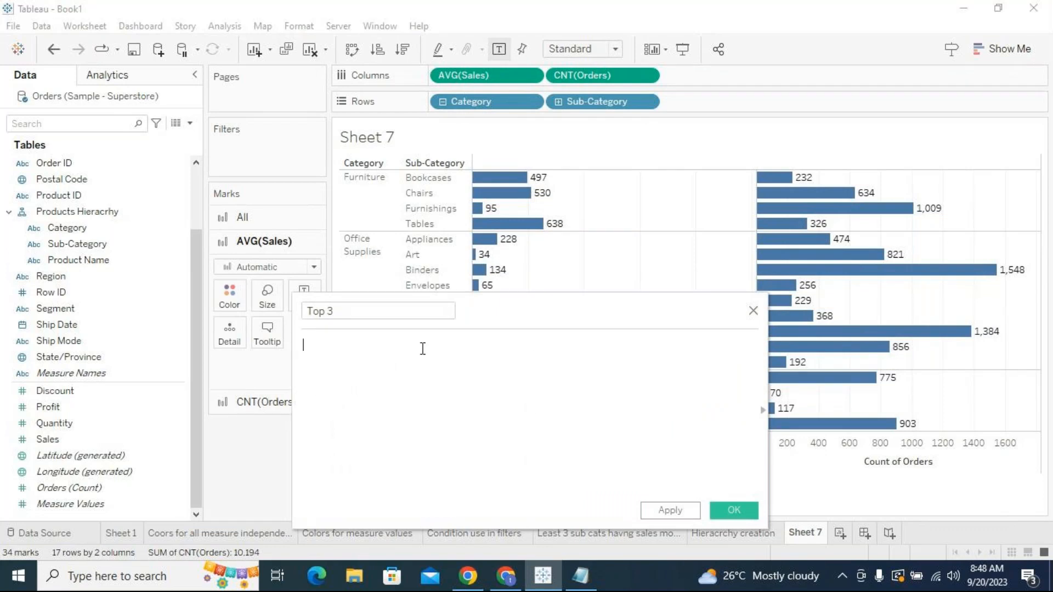
Move the Top 3 editor below the chart and set the Sales aggregation back to Sum
drag(503, 322, 490, 489)
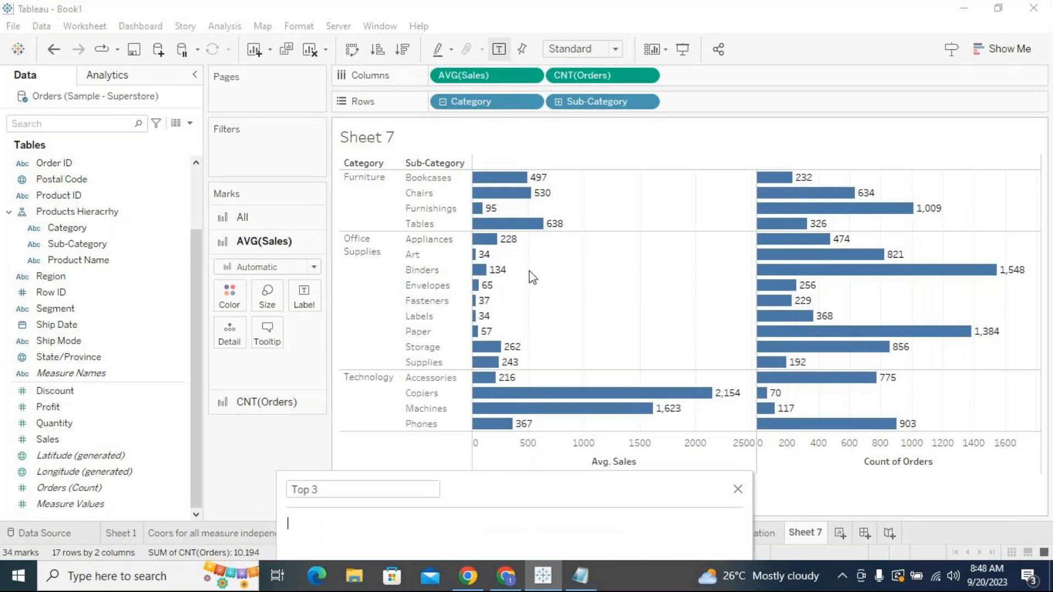
click(530, 76)
mouse_move(521, 251)
click(611, 250)
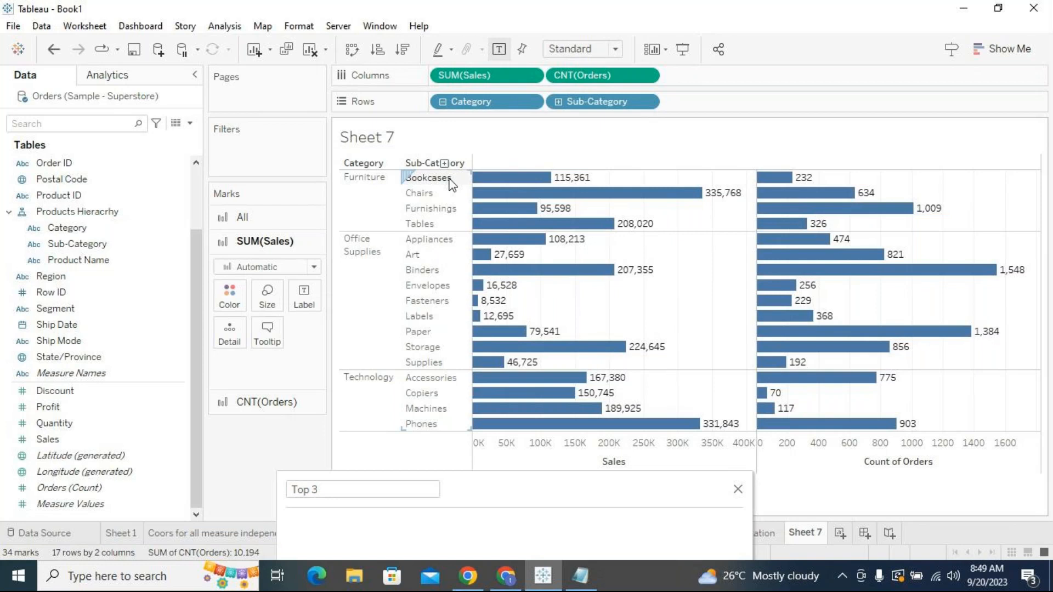
drag(494, 496, 521, 214)
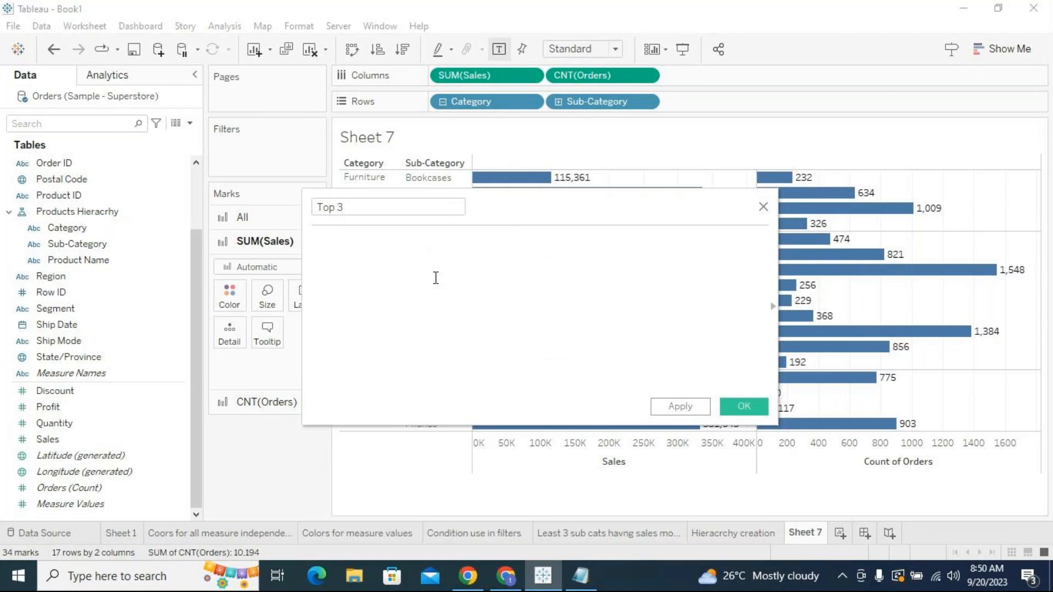
text(rank)
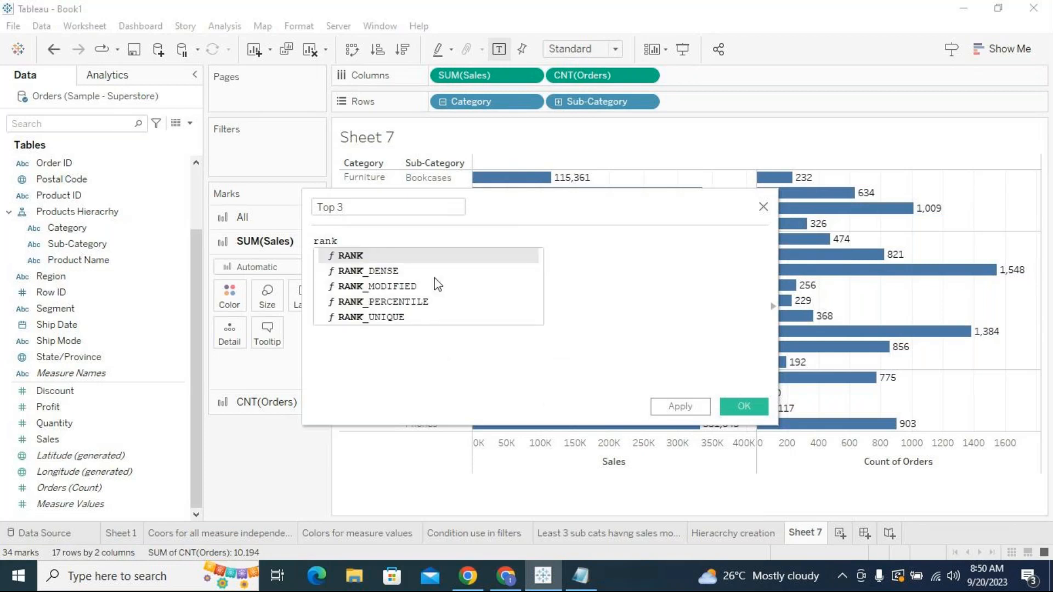
key(Down)
key(Return)
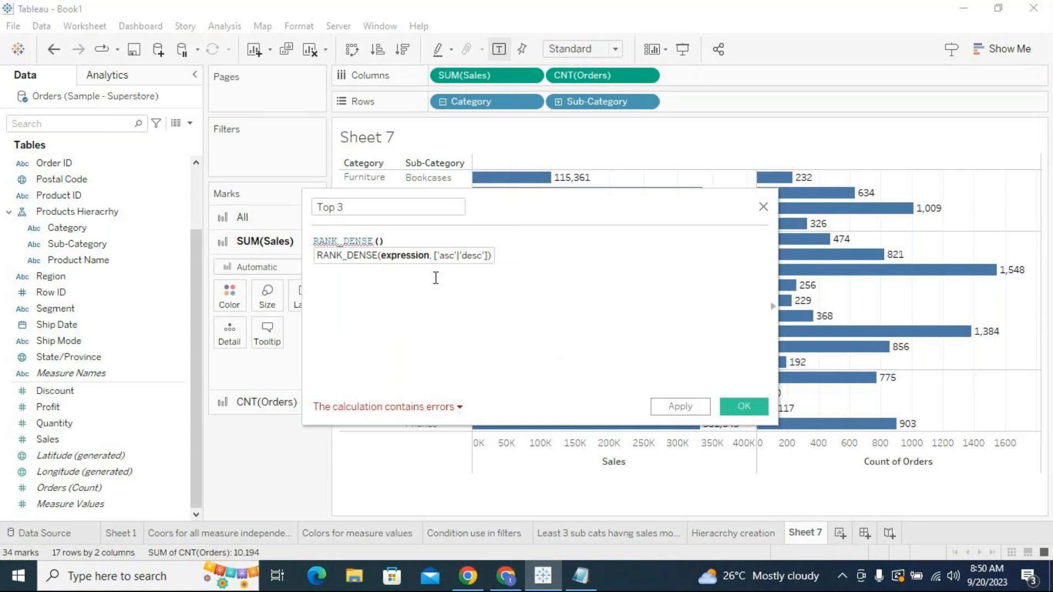
key(BackSpace)
key(BackSpace)
key(BackSpace)
key(BackSpace)
key(BackSpace)
key(BackSpace)
key(BackSpace)
key(BackSpace)
key(BackSpace)
key(BackSpace)
key(BackSpace)
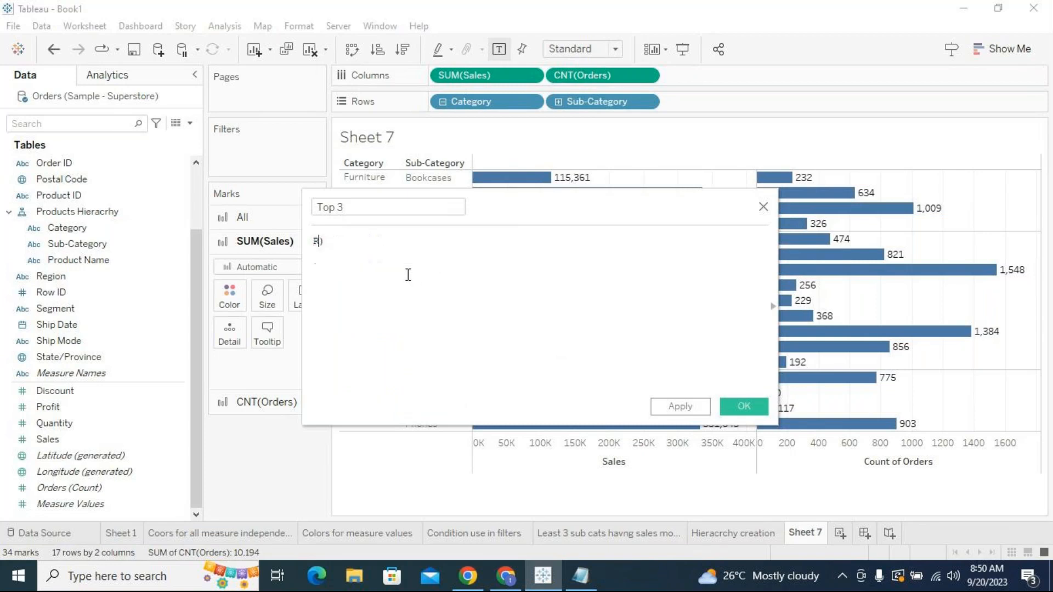
Insert the RANK_DENSE function into the Top 3 formula and read its description down to the example
text(rank)
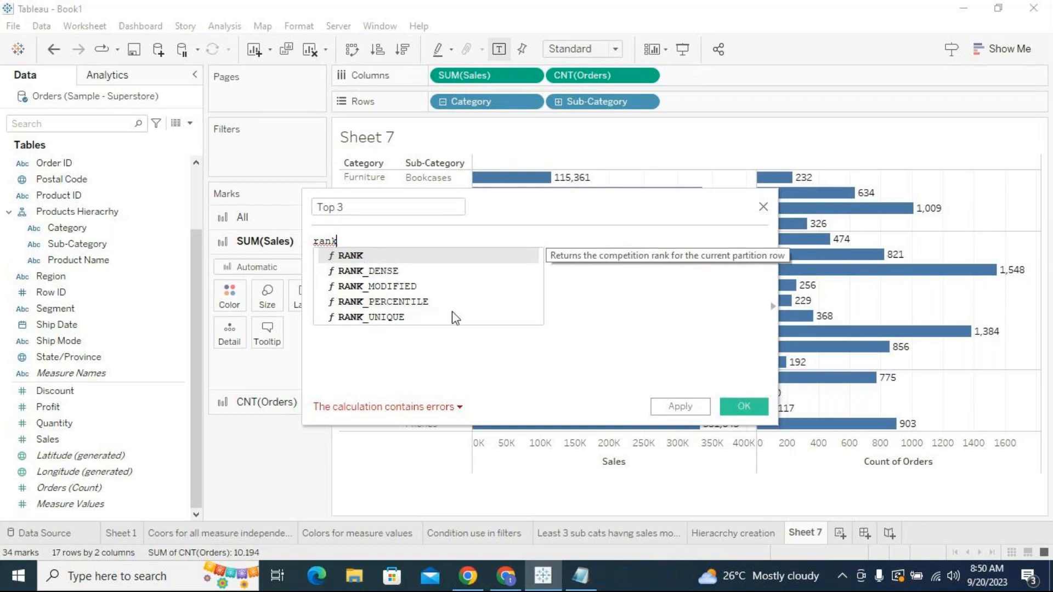
double_click(383, 271)
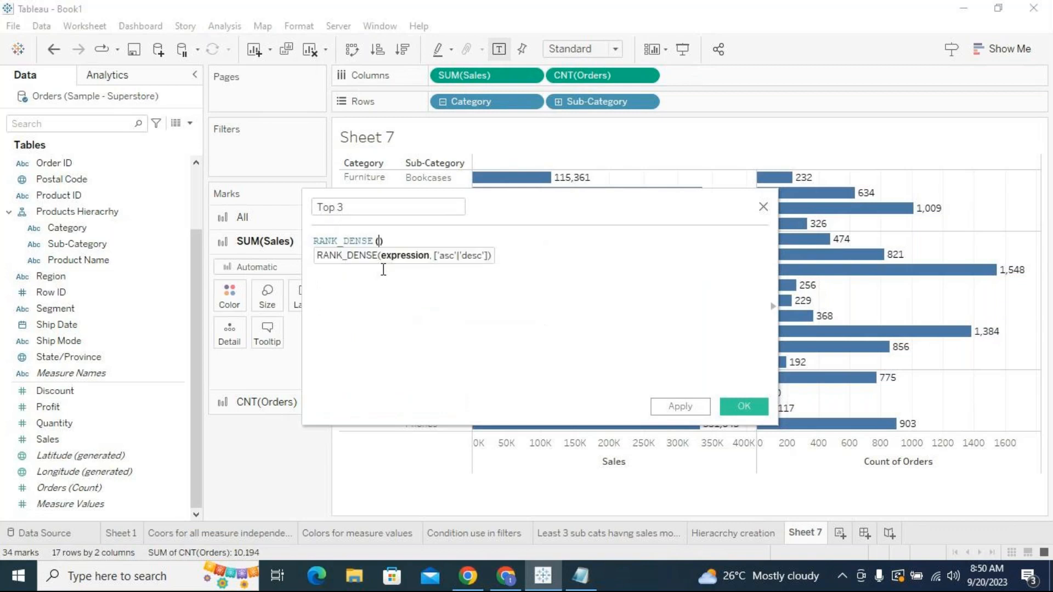
click(775, 301)
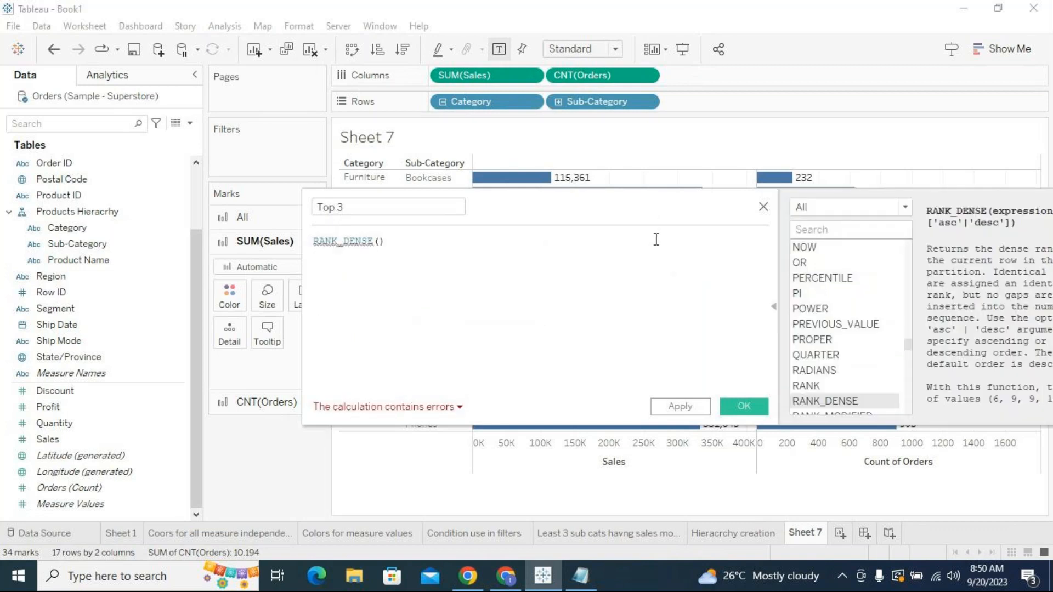
drag(633, 216, 475, 172)
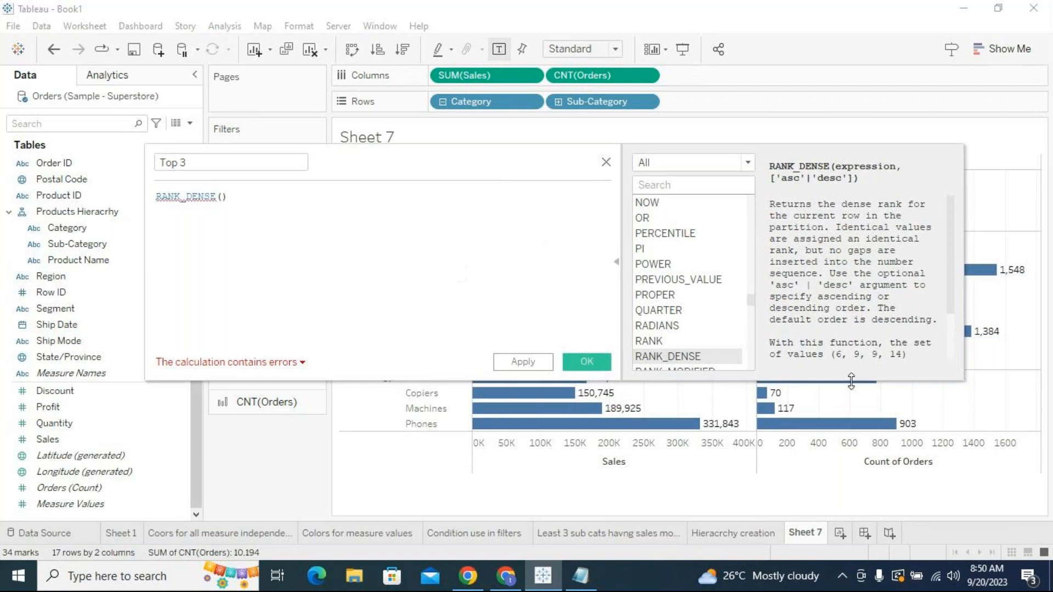
drag(952, 265, 958, 239)
drag(949, 242, 950, 285)
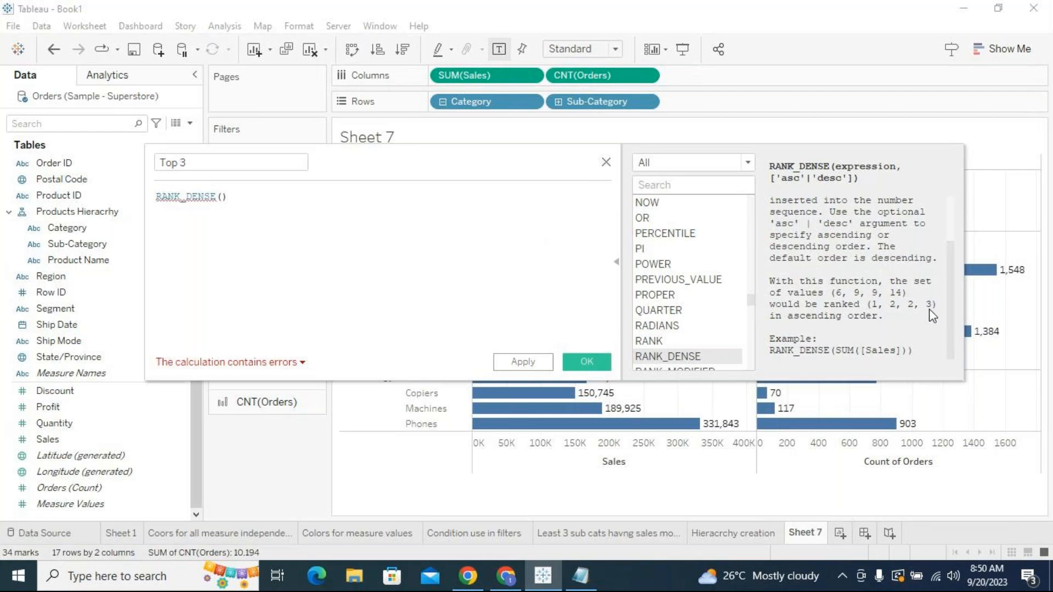
Search the function reference for "rank" and read the descriptions and examples of RANK, RANK_DENSE, RANK_MODIFIED and RANK_PERCENTILE
scroll(691, 329, down, 1)
click(680, 185)
text(rank)
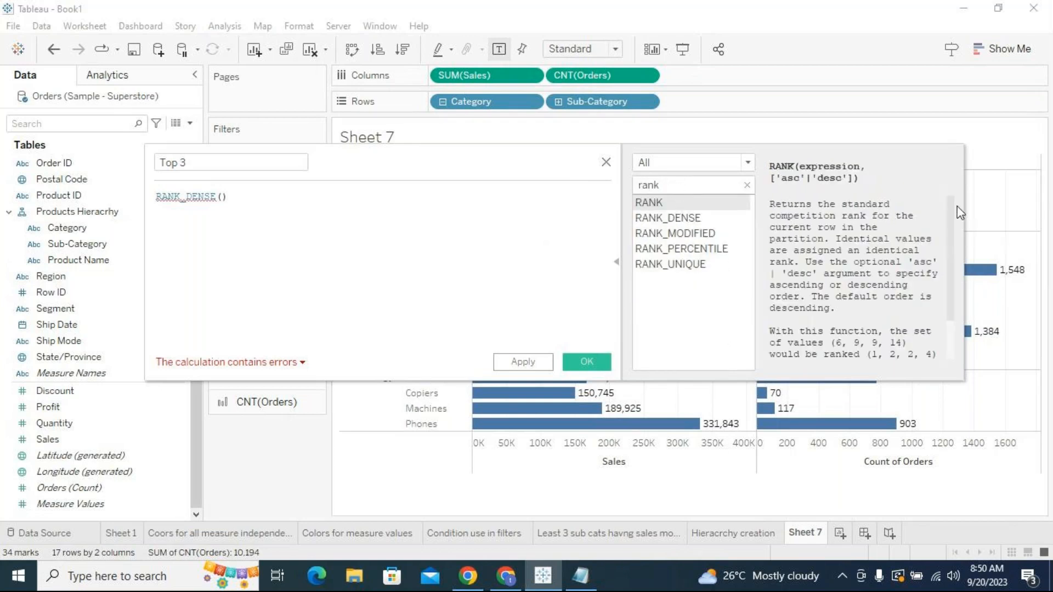
scroll(955, 211, down, 2)
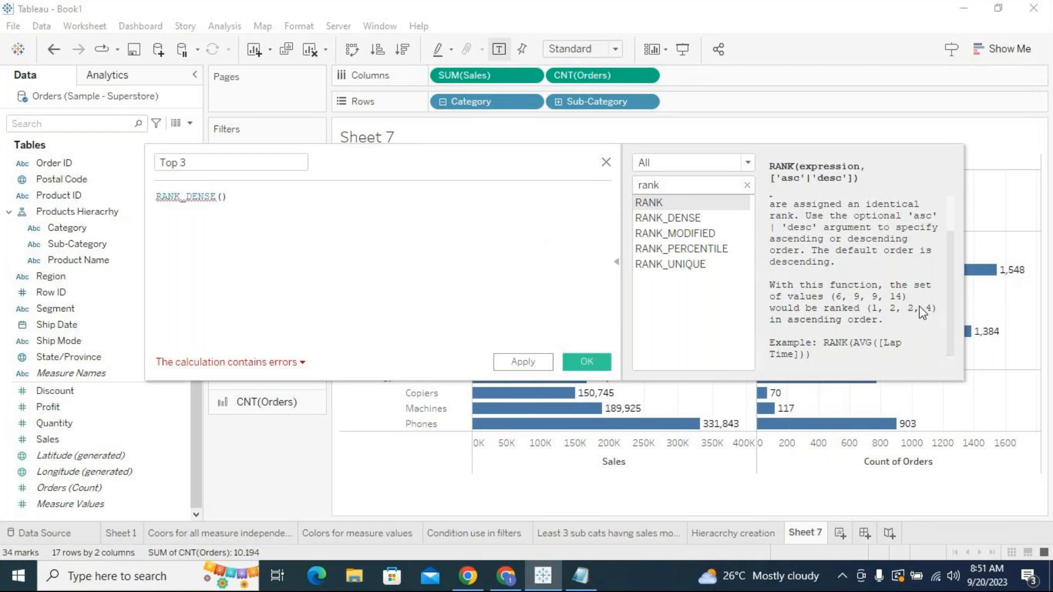
click(742, 217)
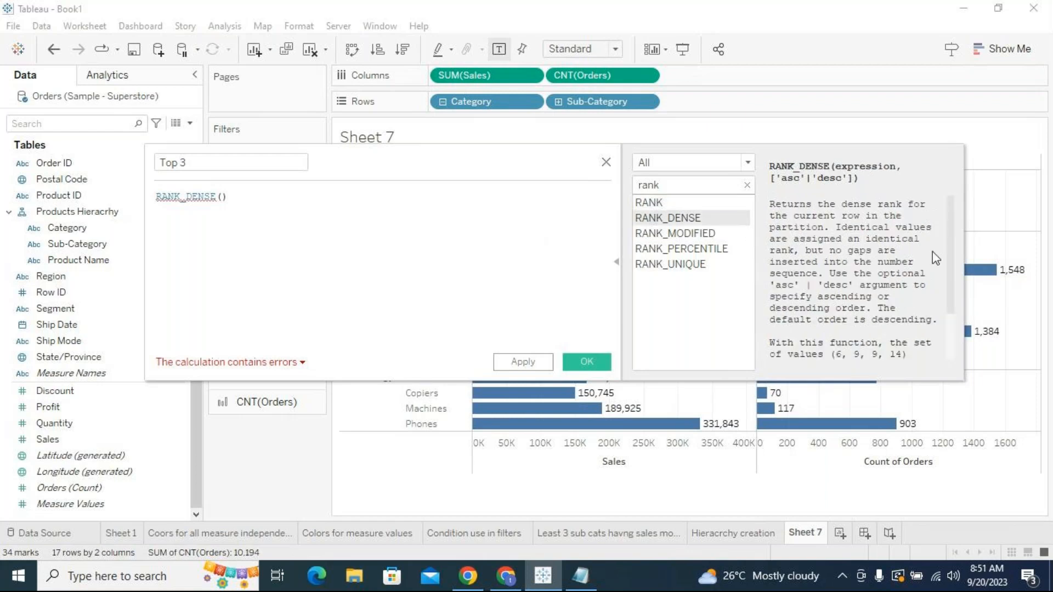
scroll(936, 258, down, 3)
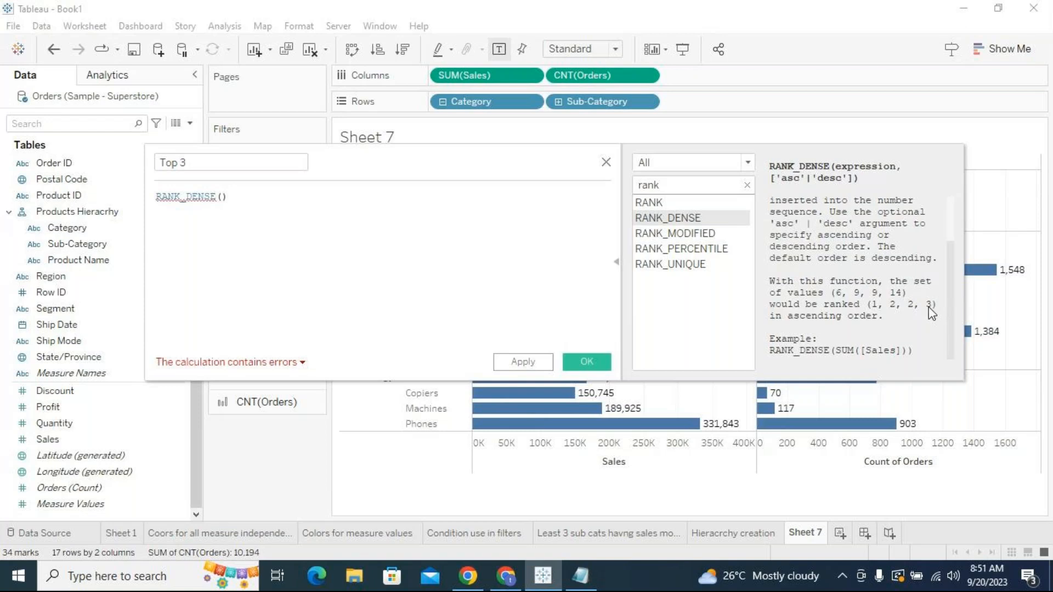
click(713, 234)
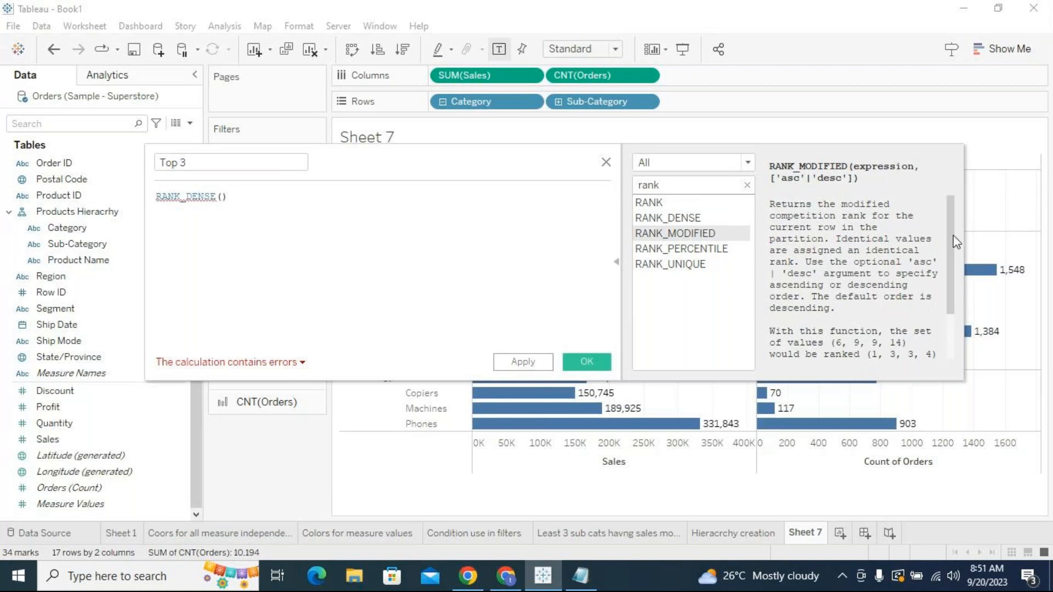
drag(950, 231, 948, 299)
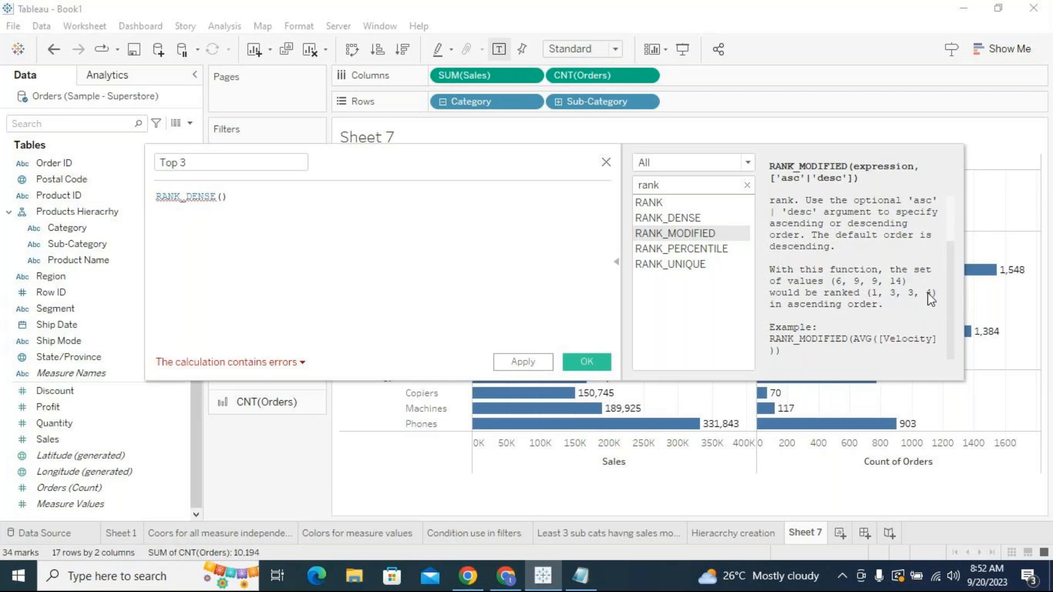
click(733, 252)
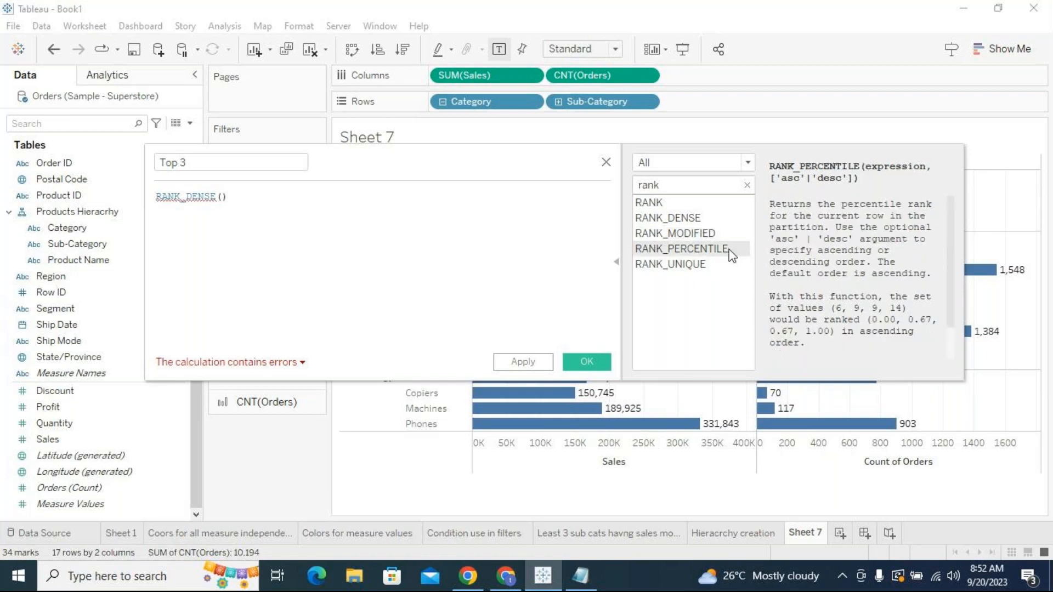
scroll(927, 301, down, 1)
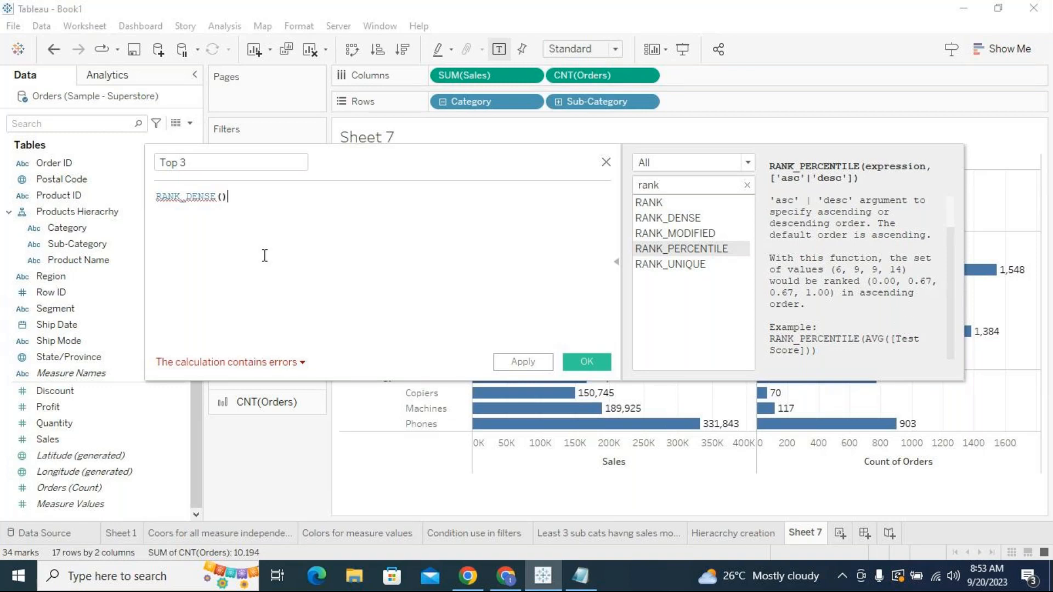
Add the example lines "95--> 100%", "90-->" and "4" below RANK_DENSE() in the Top 3 formula
key(Return)
text(9)
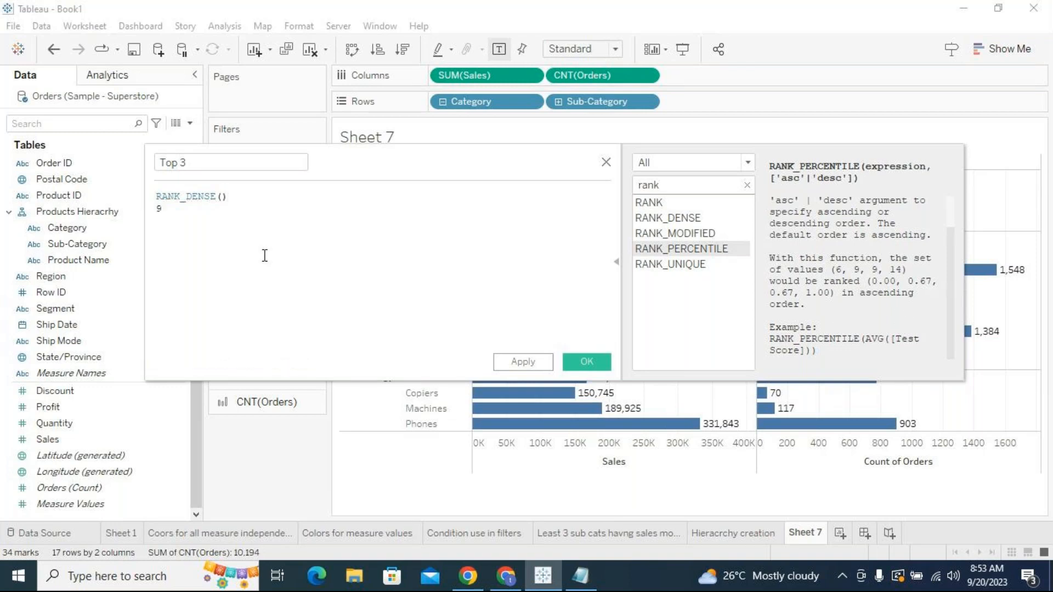
text(5--> 100%)
key(Return)
text(90-->)
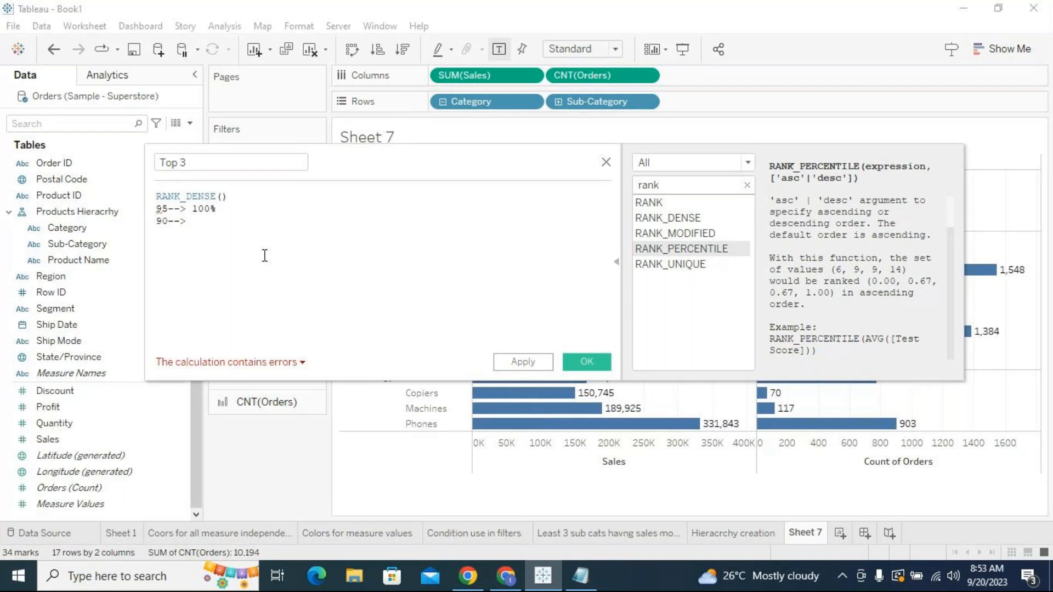
key(Return)
text(4)
Delete the three example lines below RANK_DENSE() in the Top 3 formula
drag(163, 234, 160, 222)
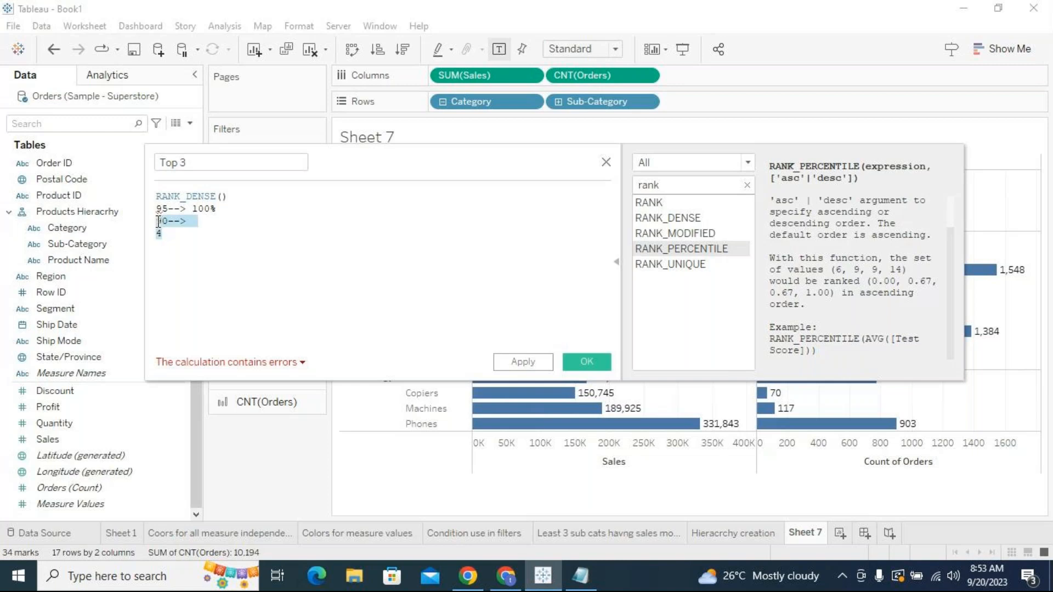
click(160, 209)
drag(161, 209, 157, 210)
drag(163, 235, 156, 211)
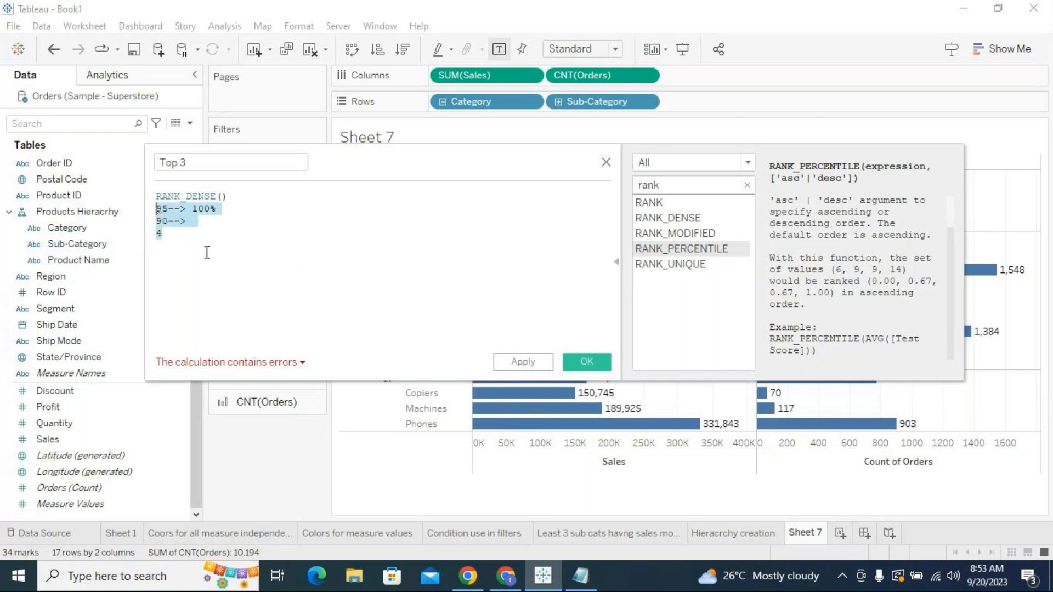
key(BackSpace)
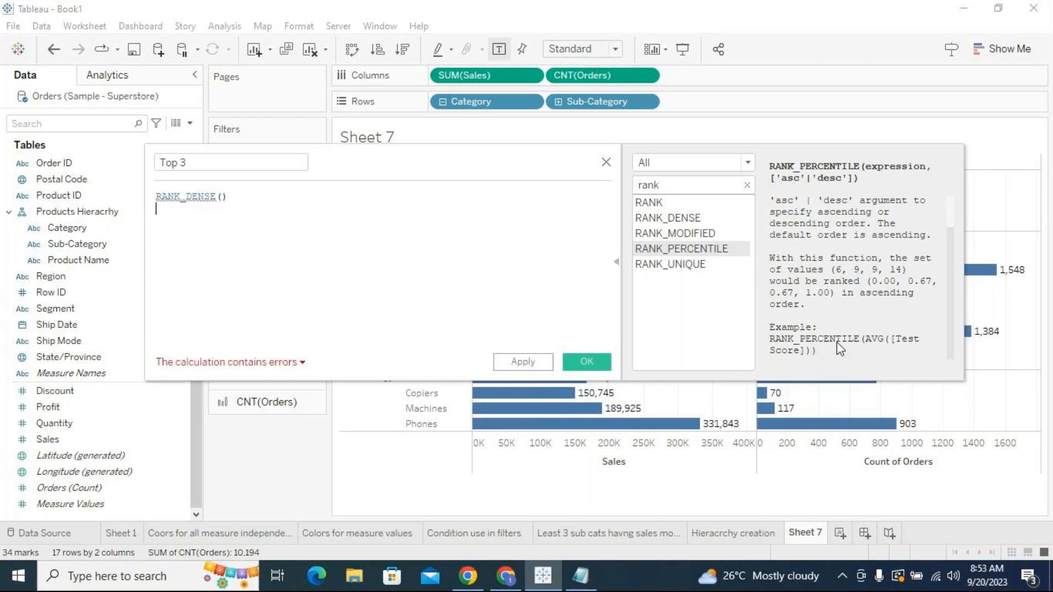
Read the description and example of RANK_UNIQUE, and review those of RANK_DENSE again
click(710, 263)
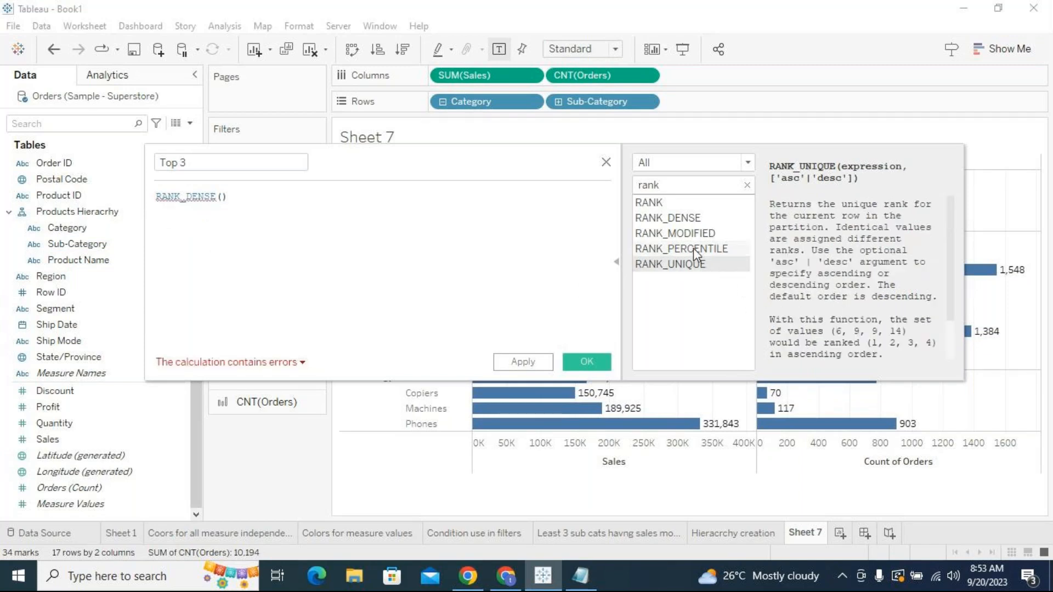
scroll(885, 324, down, 2)
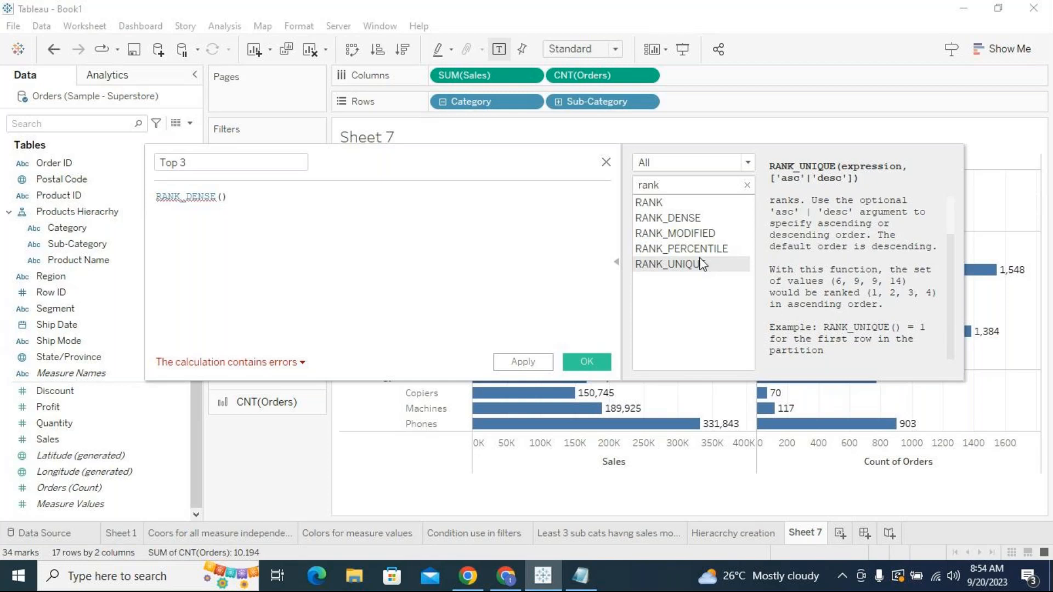
click(675, 217)
scroll(809, 330, down, 2)
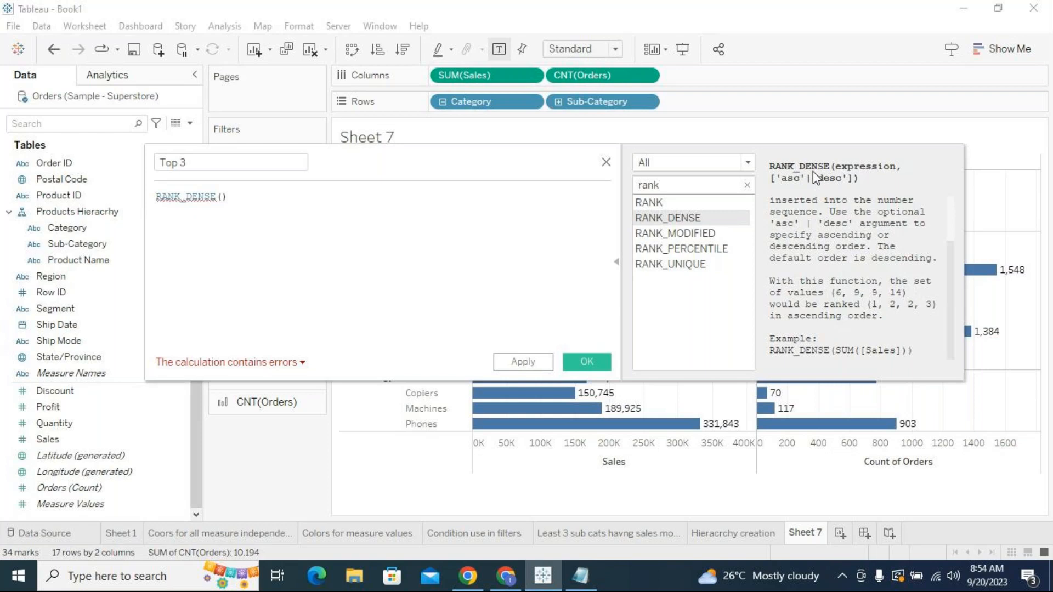
Enter SUM([Sales]) as the expression inside RANK_DENSE in the Top 3 formula
click(226, 198)
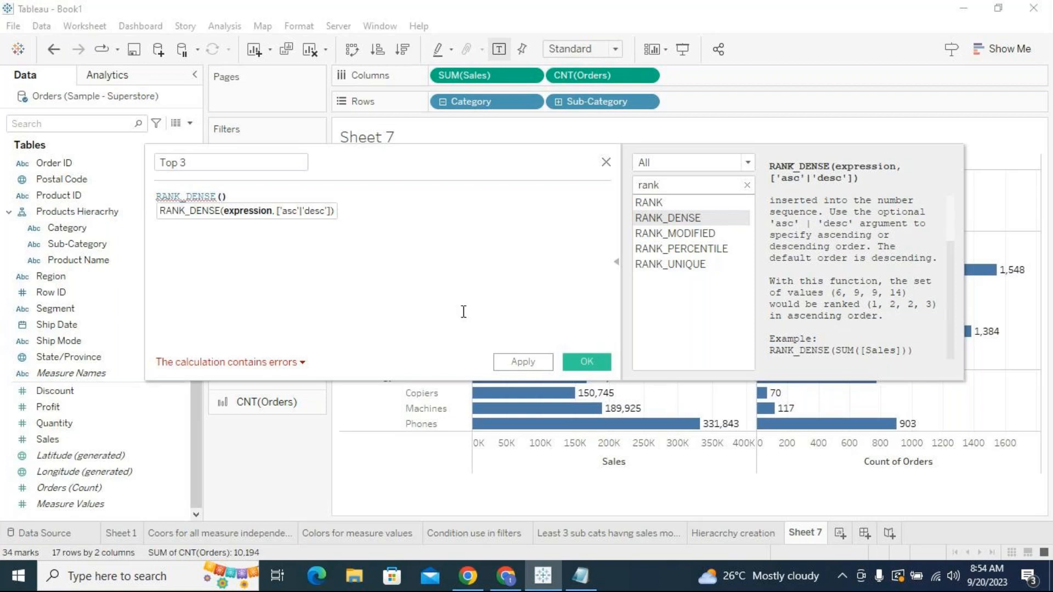
text(sum(s)
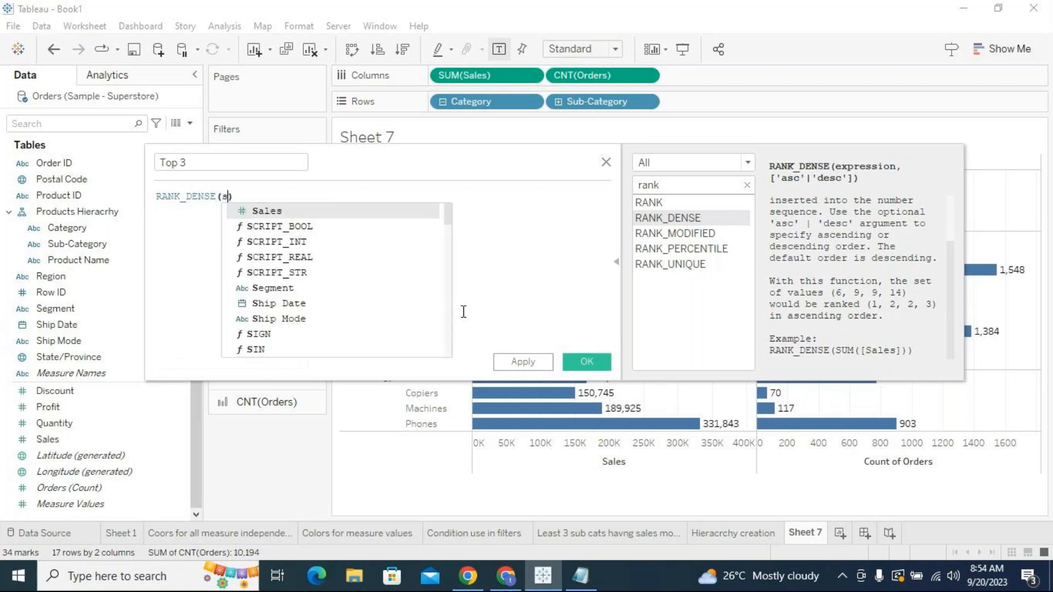
text(al)
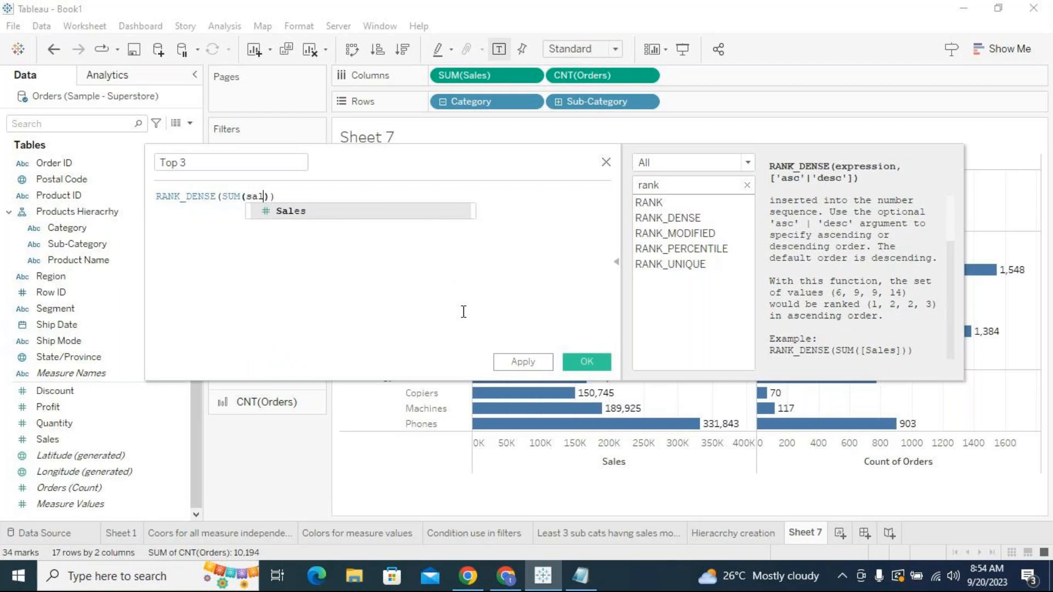
key(Return)
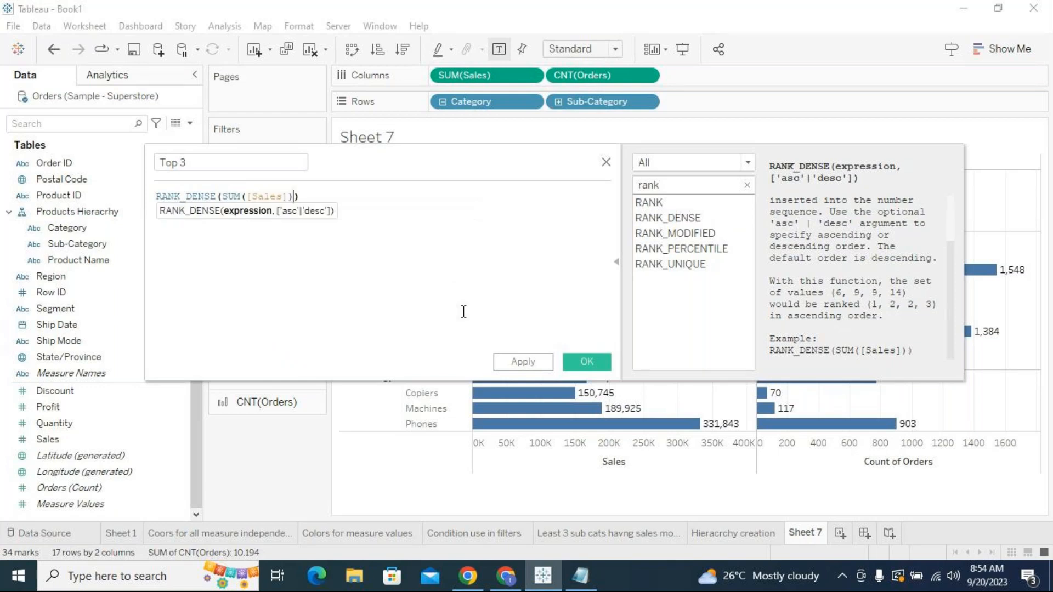
Remove the SUM function name before ([Sales]) in the Top 3 formula, leaving Sales without an aggregation
key(Left)
key(Left)
key(Left)
key(Left)
key(Left)
key(Left)
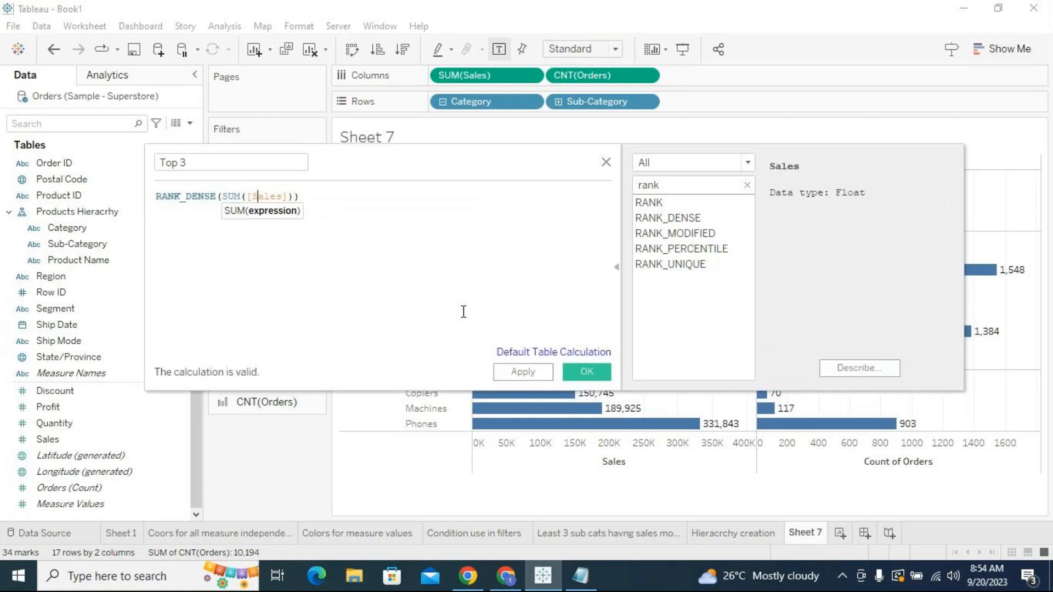
key(Left)
key(Left)
key(shift+Left)
key(shift+Left)
key(shift+Left)
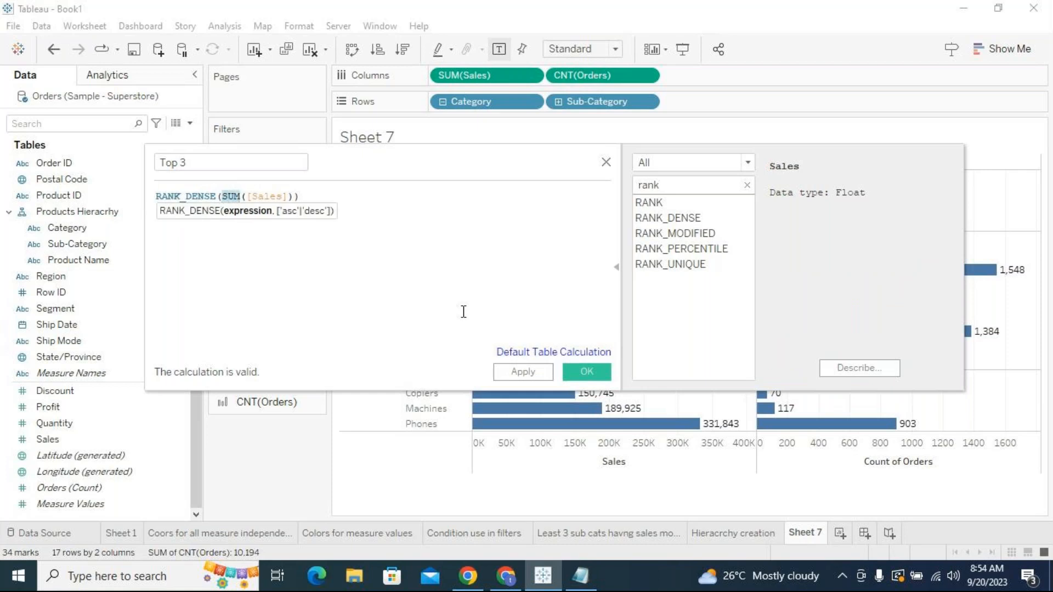
key(BackSpace)
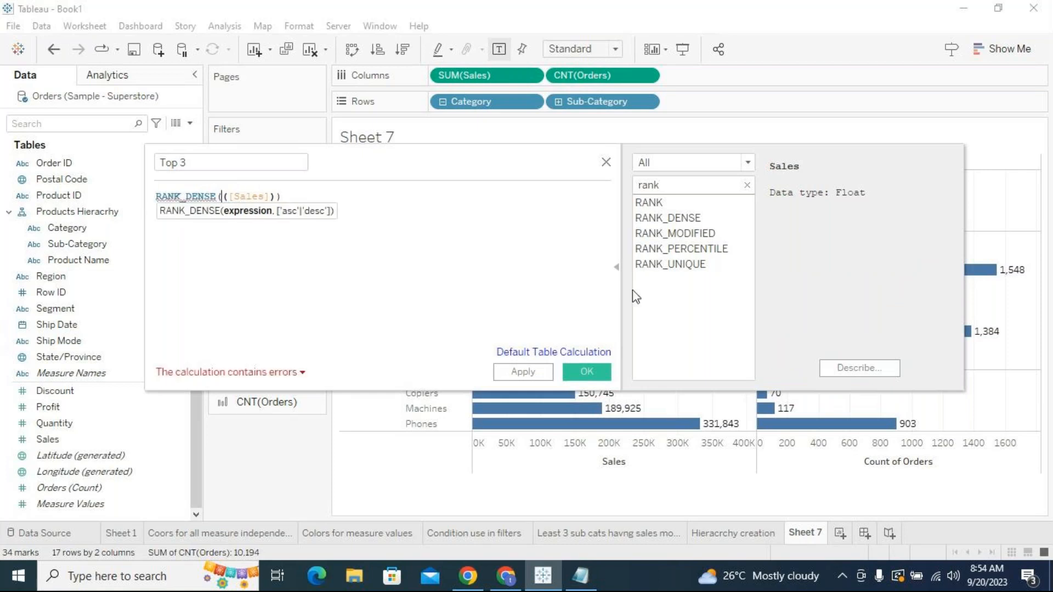
Limit the function reference to the Table Calculation category and search it for "rank"
click(747, 185)
click(748, 162)
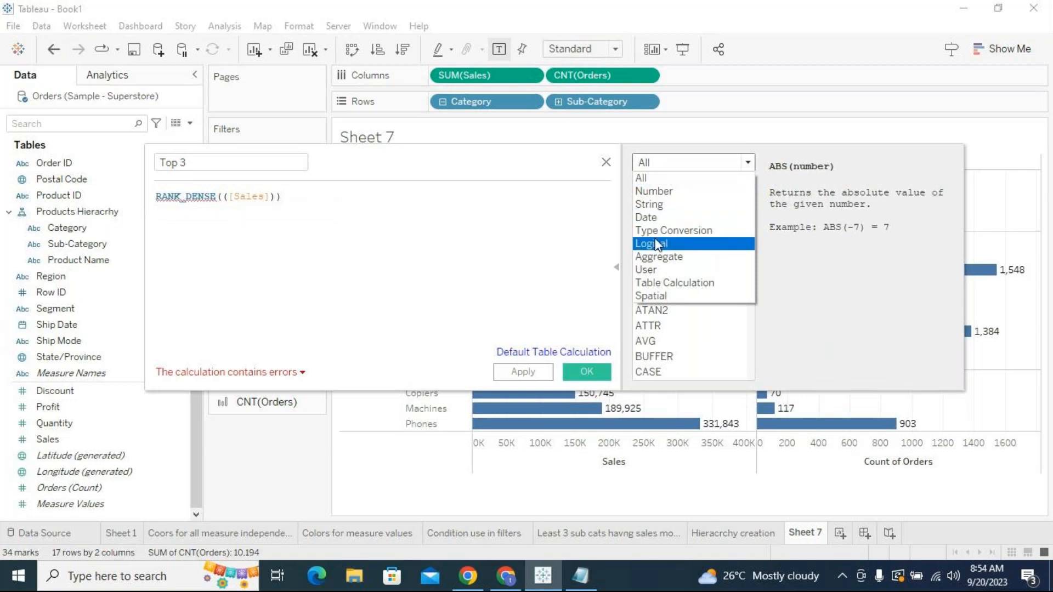
click(672, 282)
drag(752, 215, 755, 246)
click(722, 192)
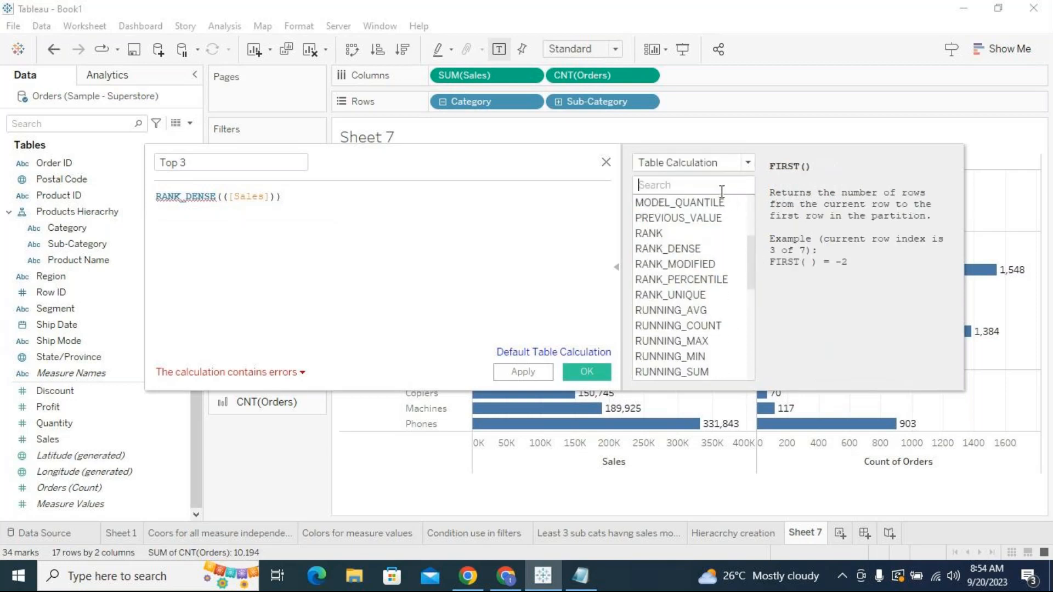
text(rank)
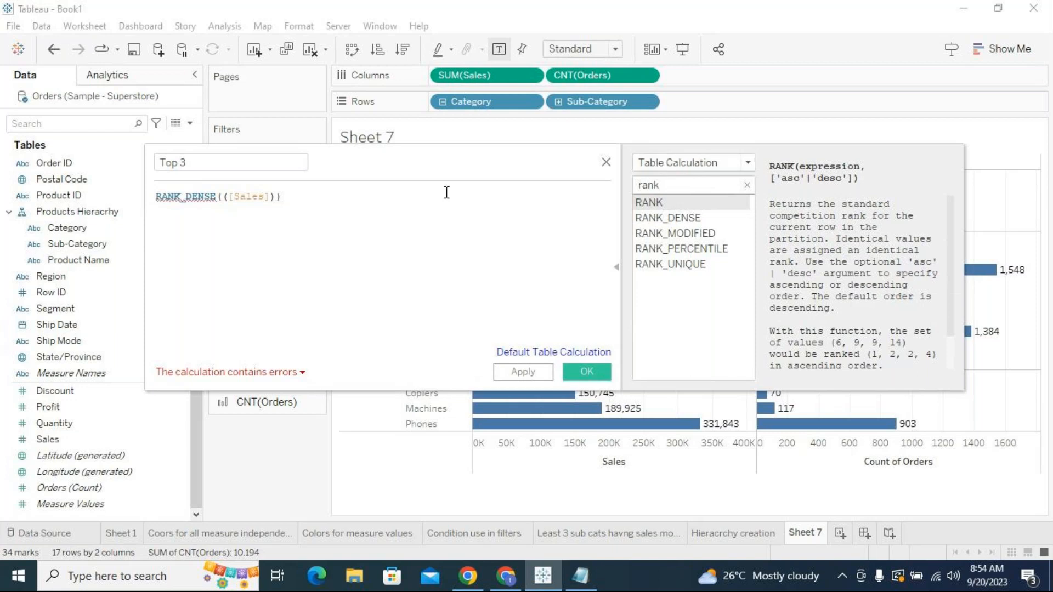
Highlight the unaggregated [Sales] field in the Top 3 formula and show the details of the calculation error
click(301, 210)
drag(229, 197, 271, 197)
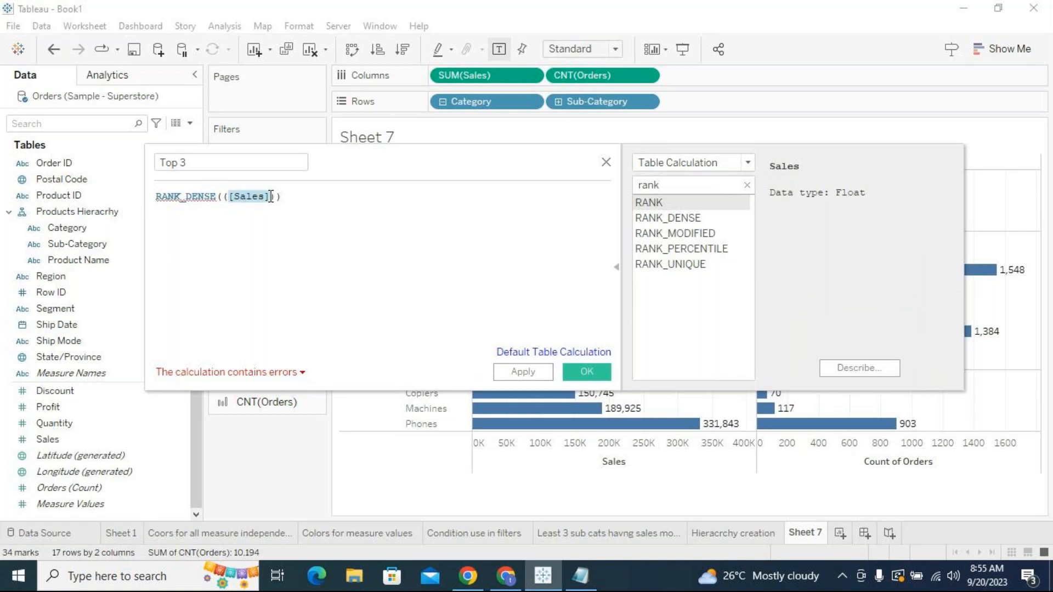
click(222, 196)
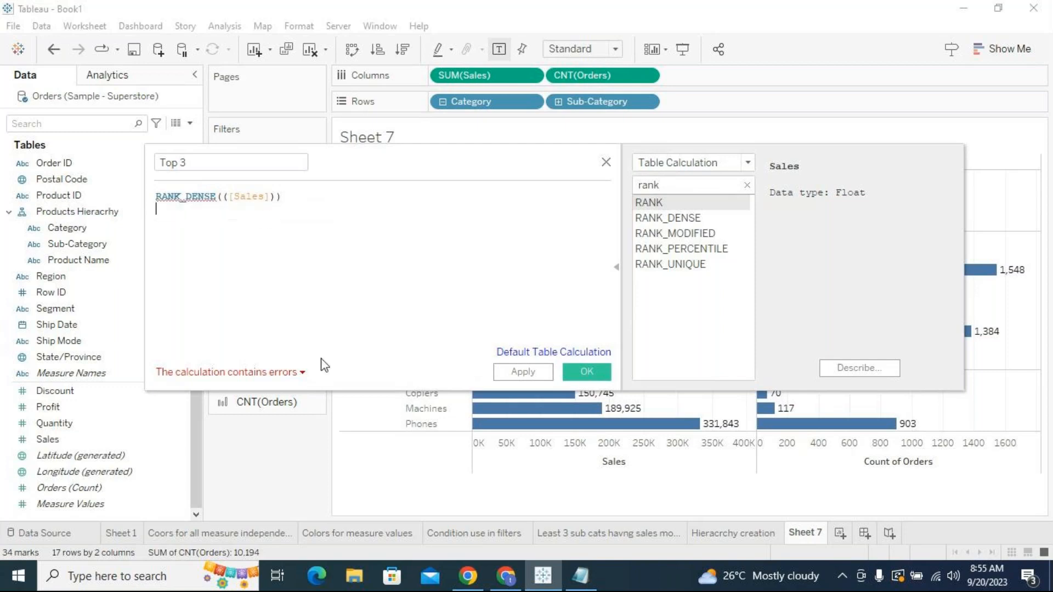
click(299, 373)
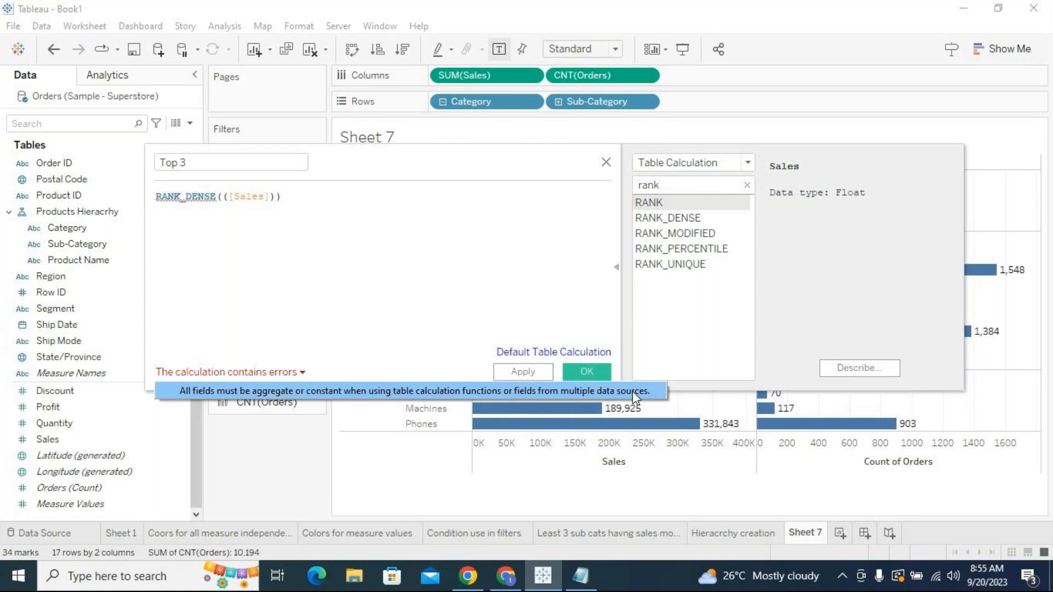
Restore the aggregation in the Top 3 formula so it reads RANK_DENSE(sum([Sales]))
click(225, 197)
text(sum)
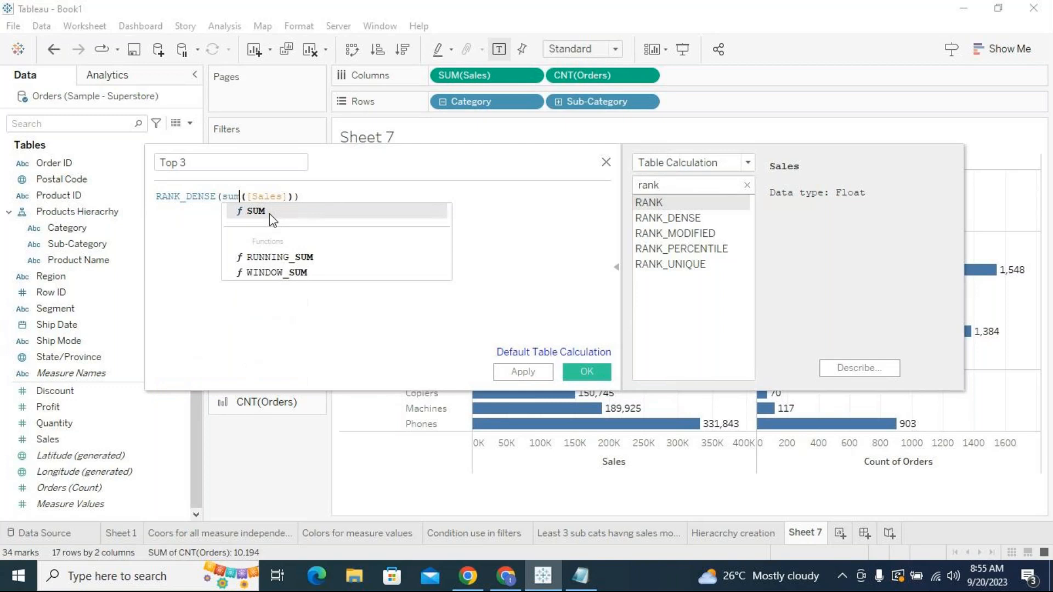
click(165, 258)
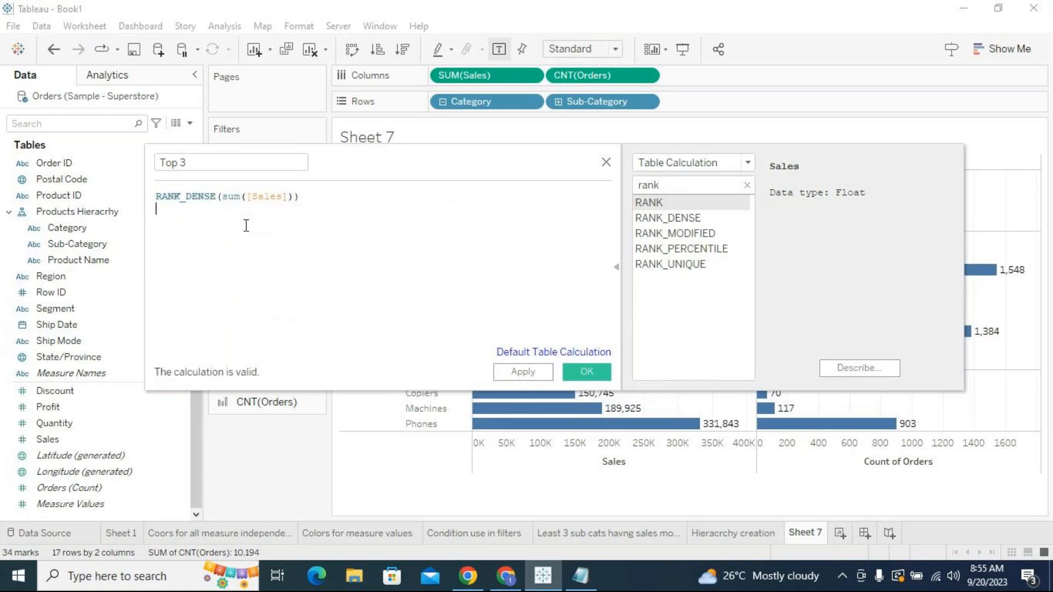
Examine the sum([Sales]) expression inside RANK_DENSE, highlighting the whole expression, the [Sales] field and the sum function in turn
drag(222, 196, 294, 196)
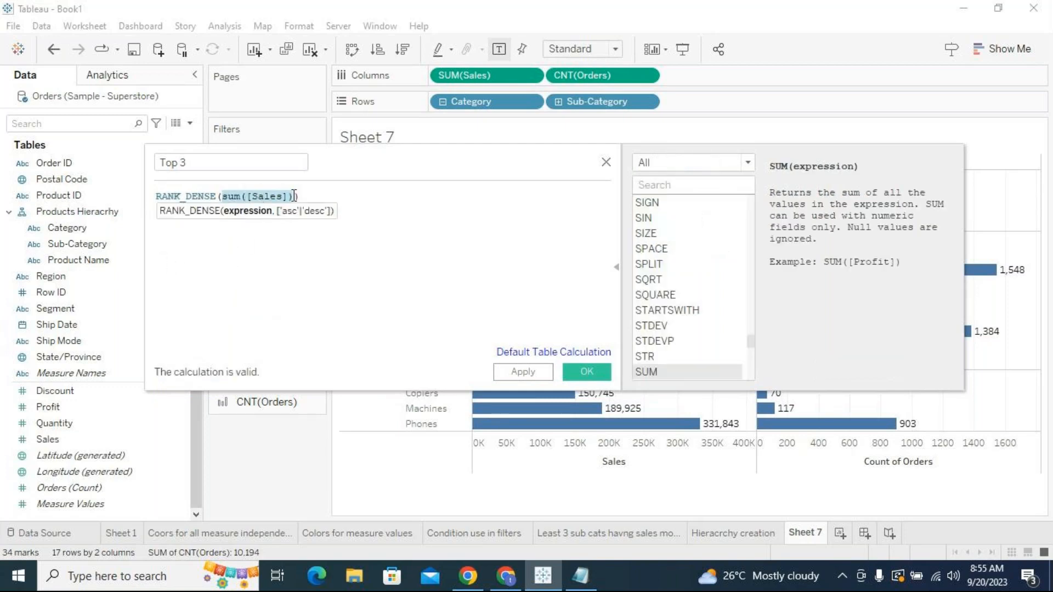
click(297, 255)
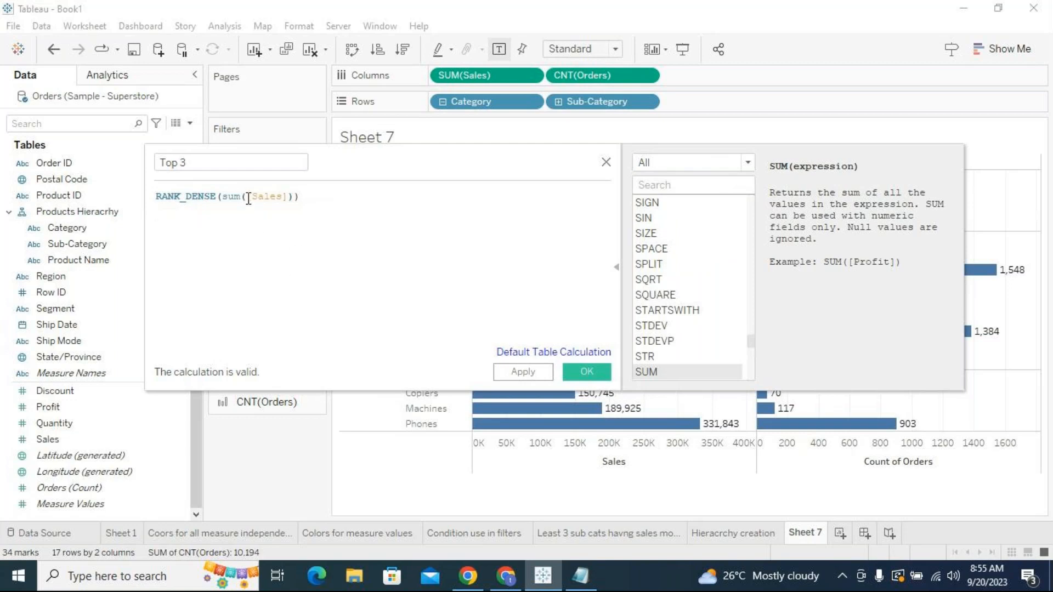
click(250, 196)
drag(248, 196, 290, 196)
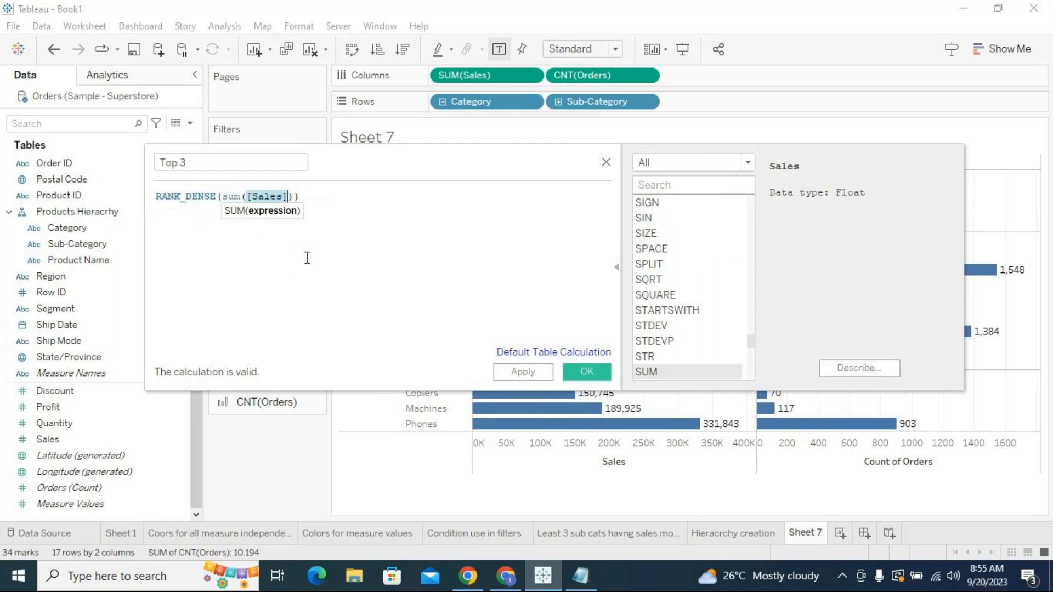
click(247, 196)
click(237, 196)
drag(237, 196, 226, 195)
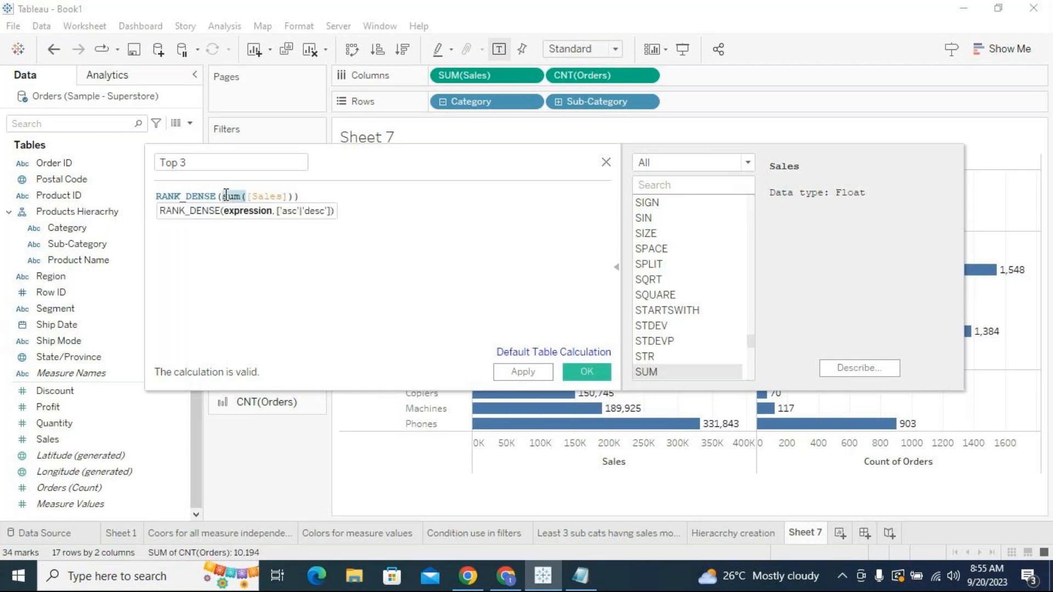
Add a 'desc' order argument to the Top 3 formula so it reads RANK_DENSE(sum([Sales]),'desc')
click(258, 284)
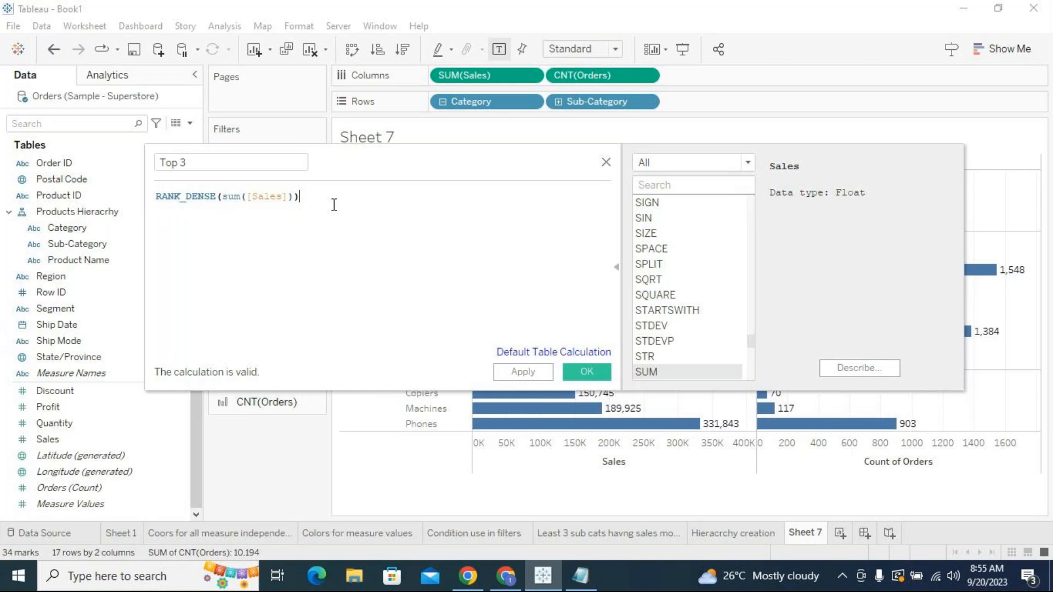
key(Left)
text(,)
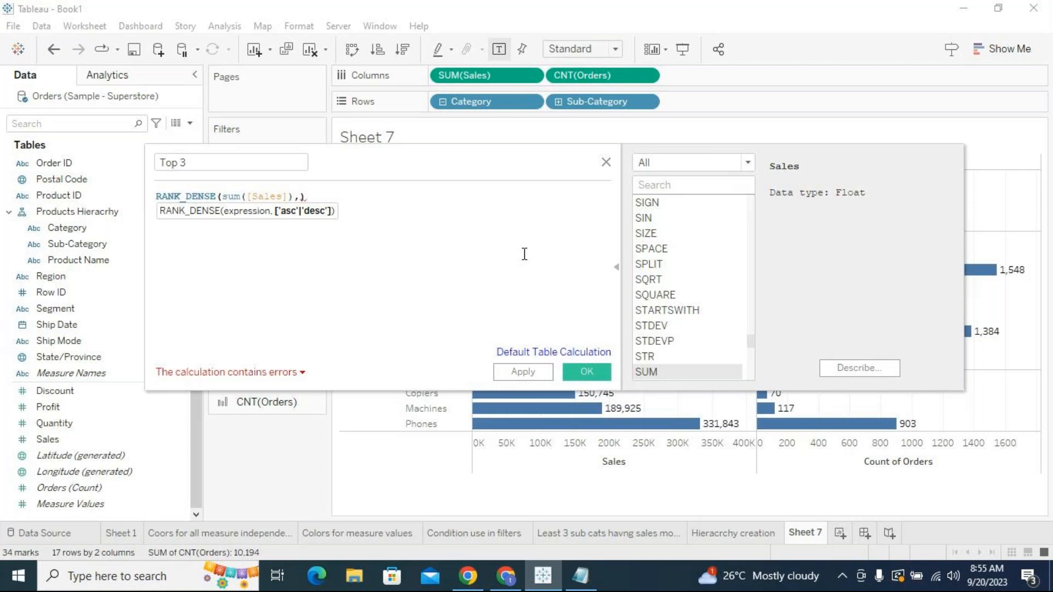
text('dsc)
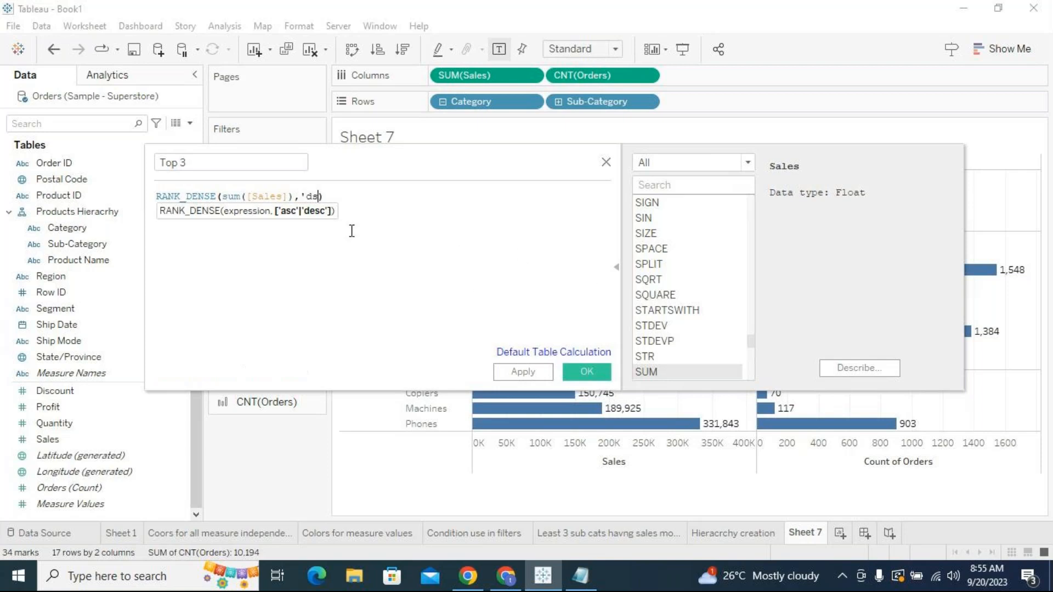
text(')
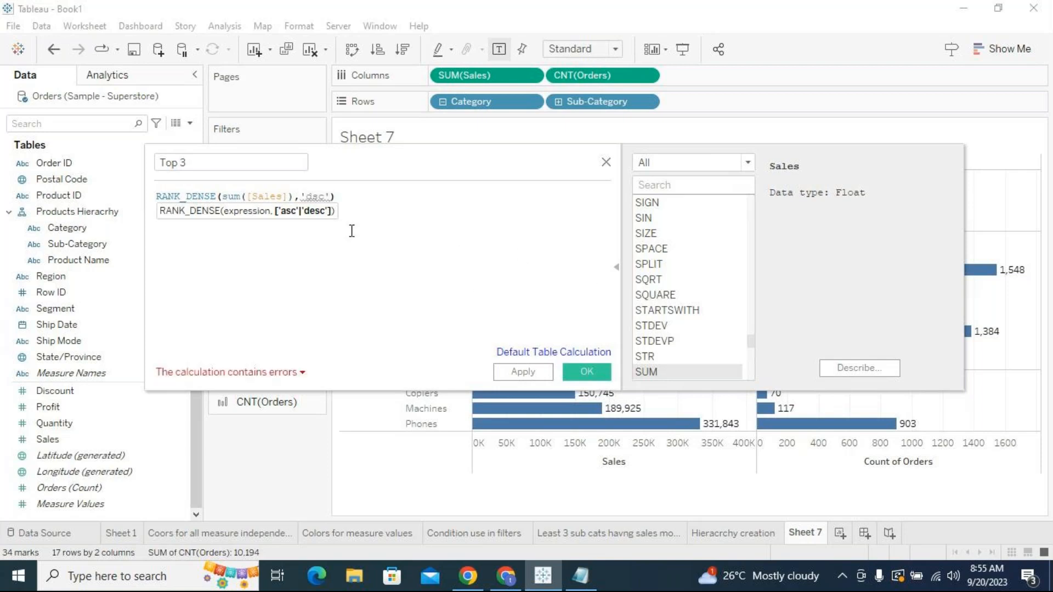
click(314, 198)
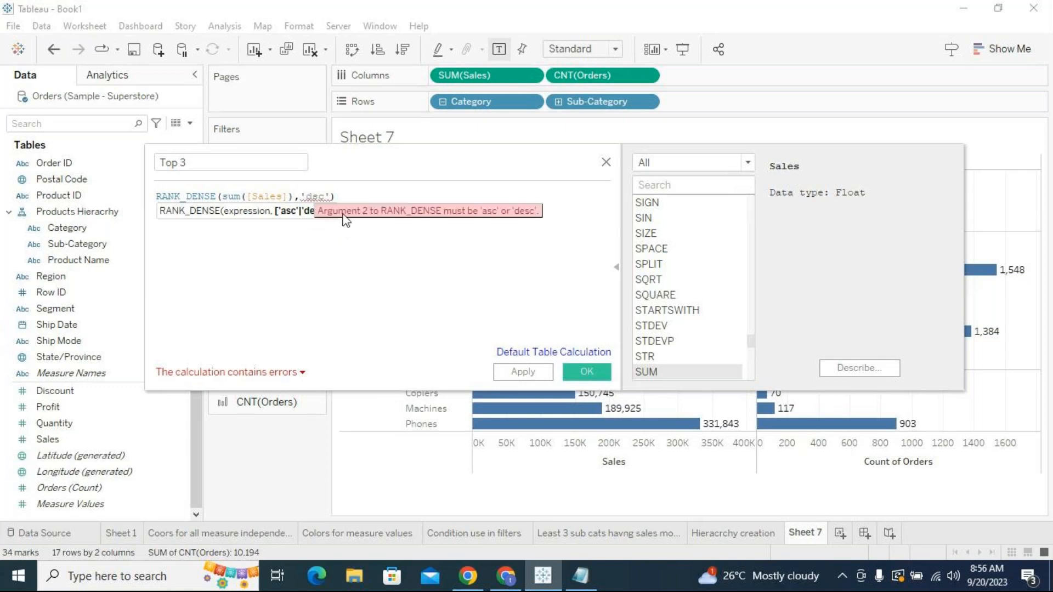
text(e)
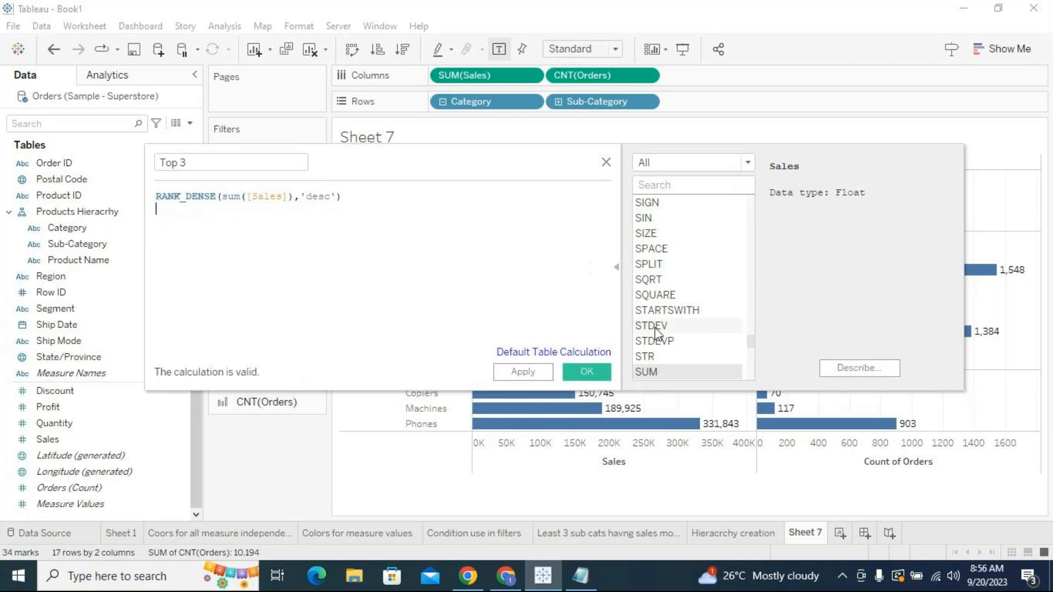
Search the function reference for "rank" to show the RANK_DENSE description, and save the Top 3 calculated field
click(691, 187)
text(rank)
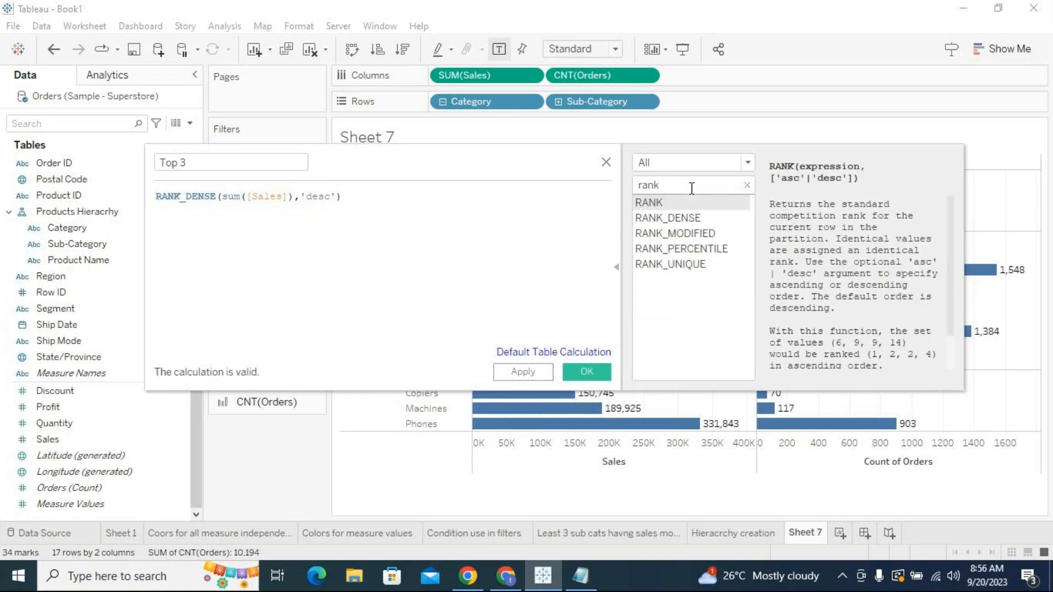
click(690, 218)
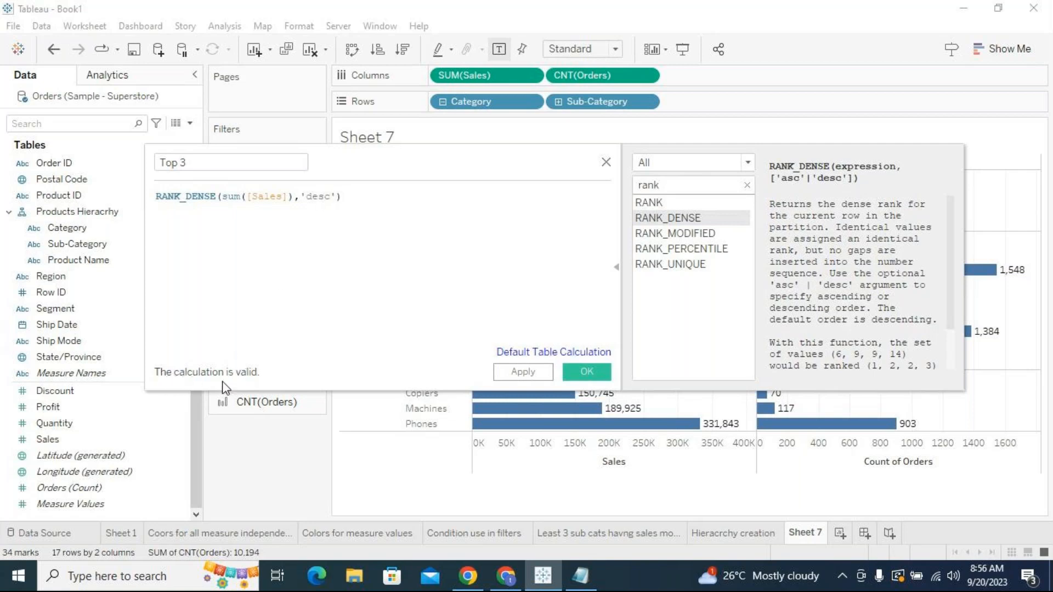
click(597, 372)
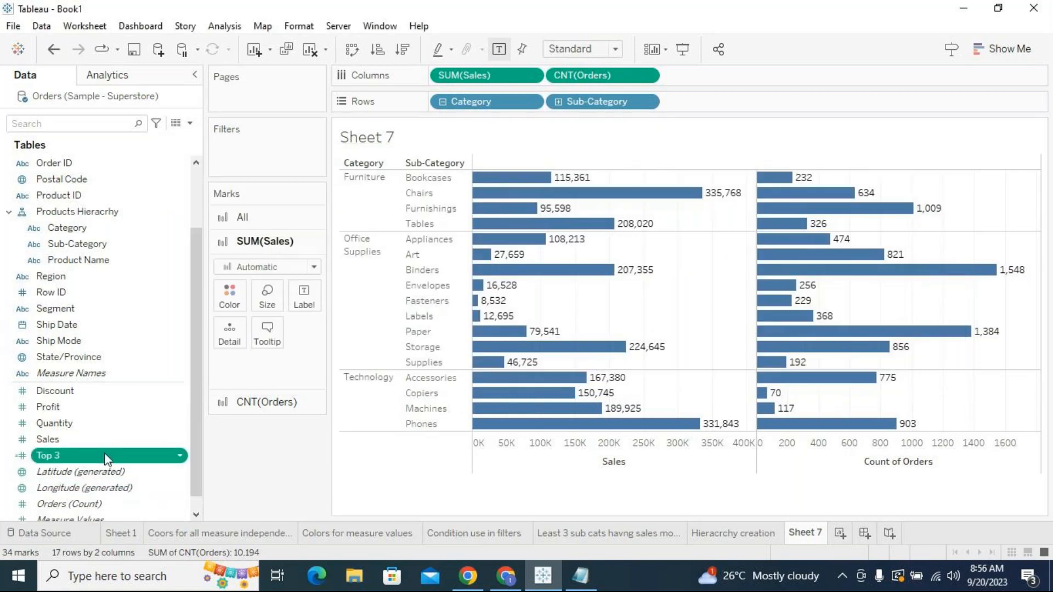
Add Top 3 to the view as a discrete field and place it on Rows after Sub-Category
drag(104, 456, 742, 74)
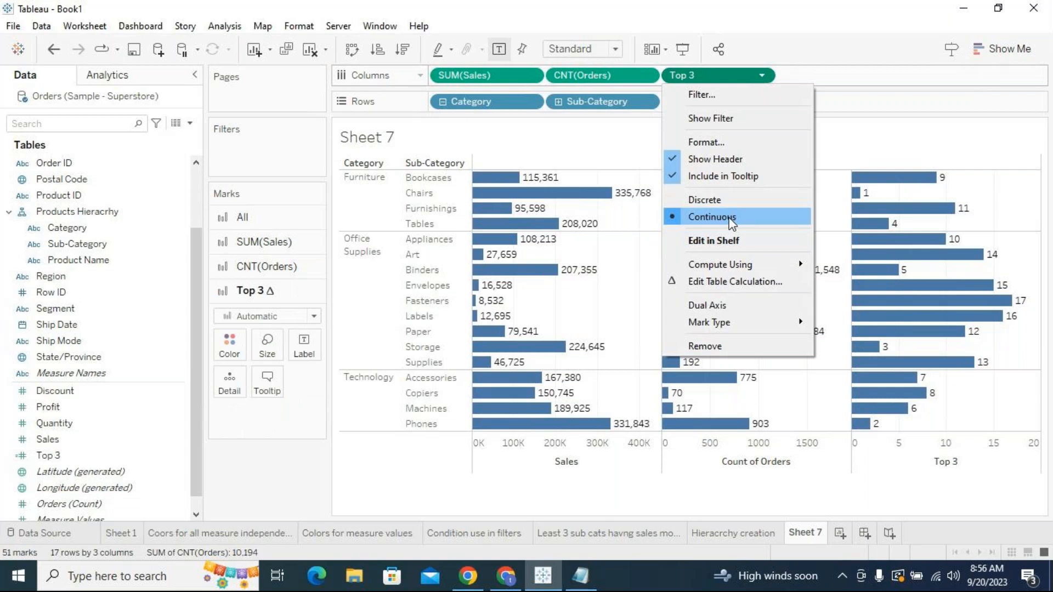
click(723, 82)
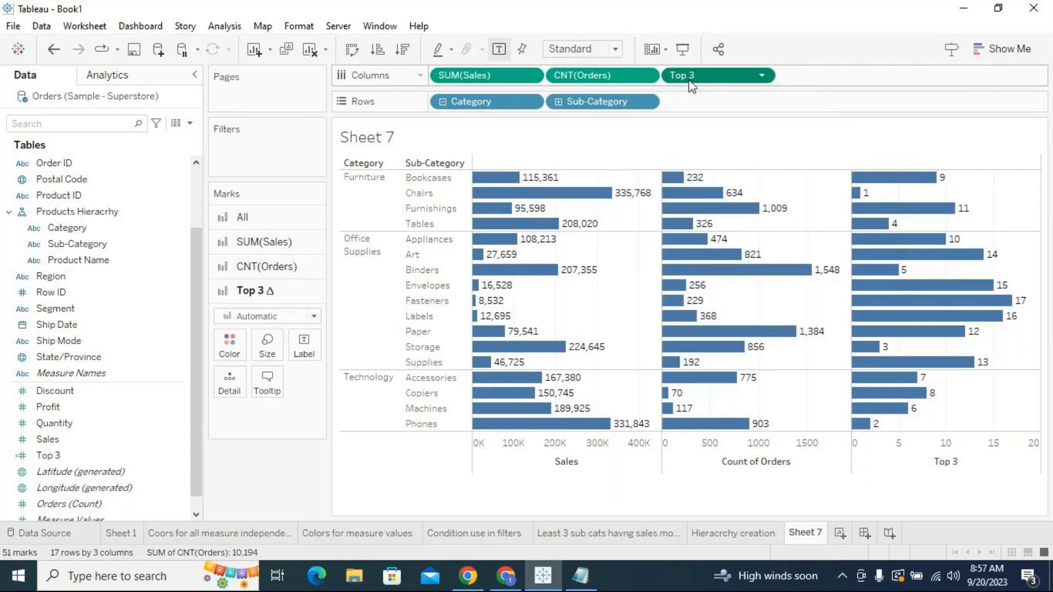
click(762, 76)
click(713, 200)
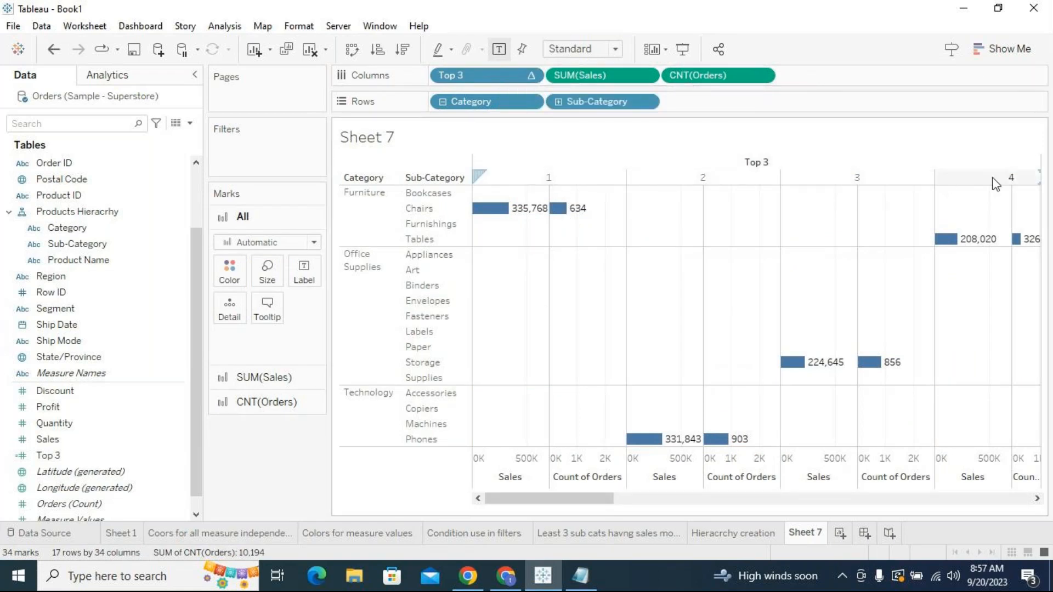
mouse_move(992, 178)
mouse_down()
mouse_move(551, 121)
mouse_move(704, 97)
mouse_move(711, 105)
mouse_up()
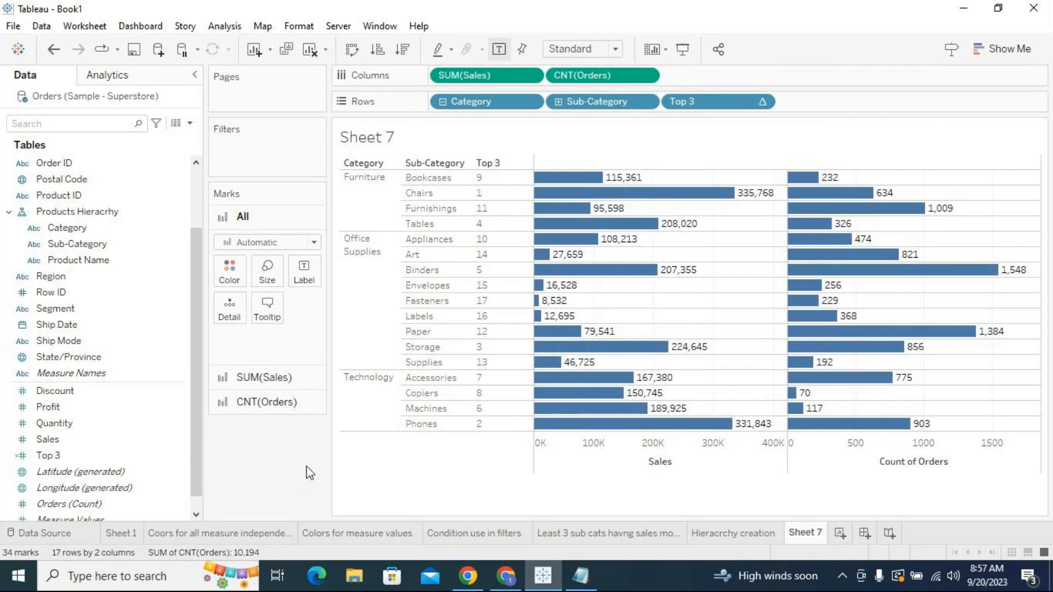
Examine the Top 3 ranks by highlighting the Chairs, Phones and Fasteners rows in turn, and clear the selection
click(421, 195)
click(483, 193)
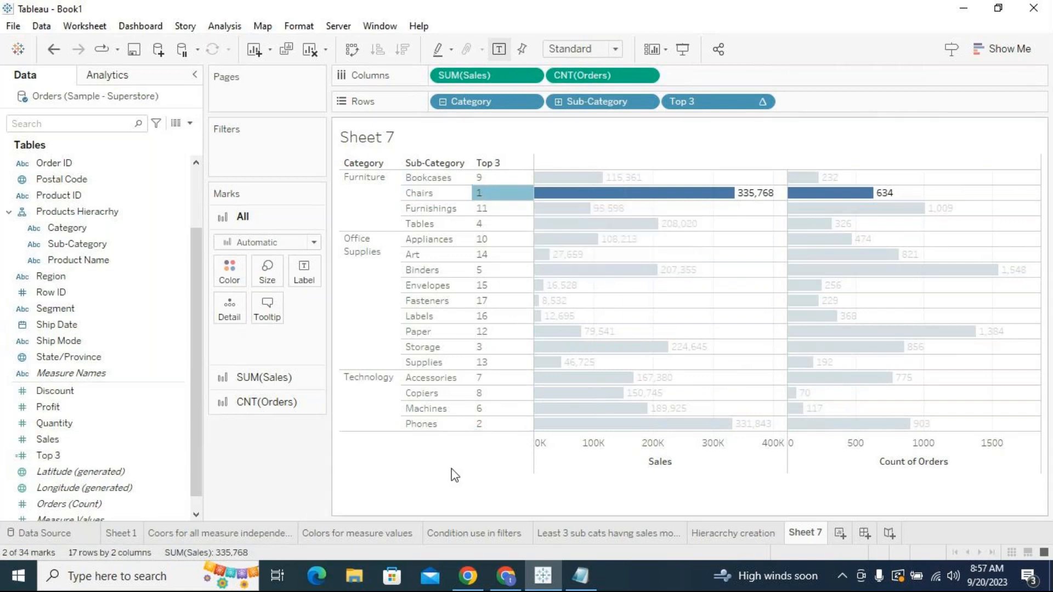
click(435, 427)
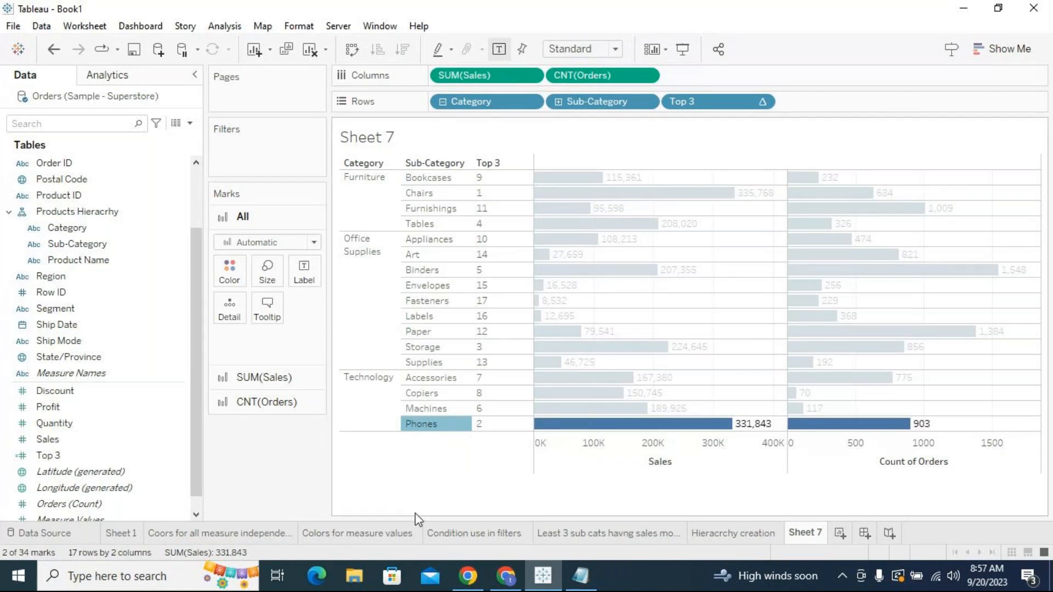
click(485, 426)
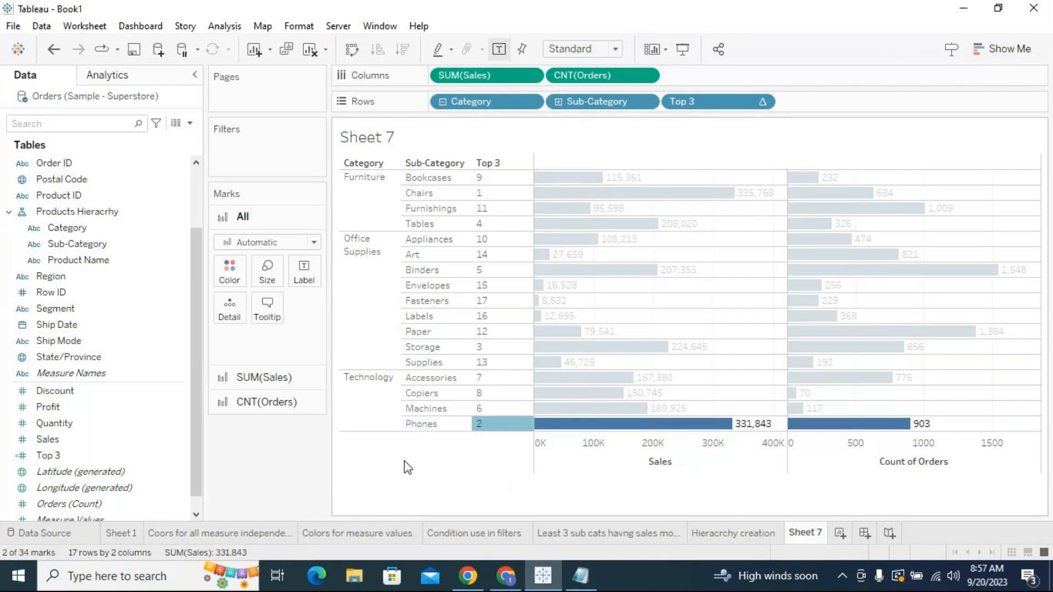
click(296, 470)
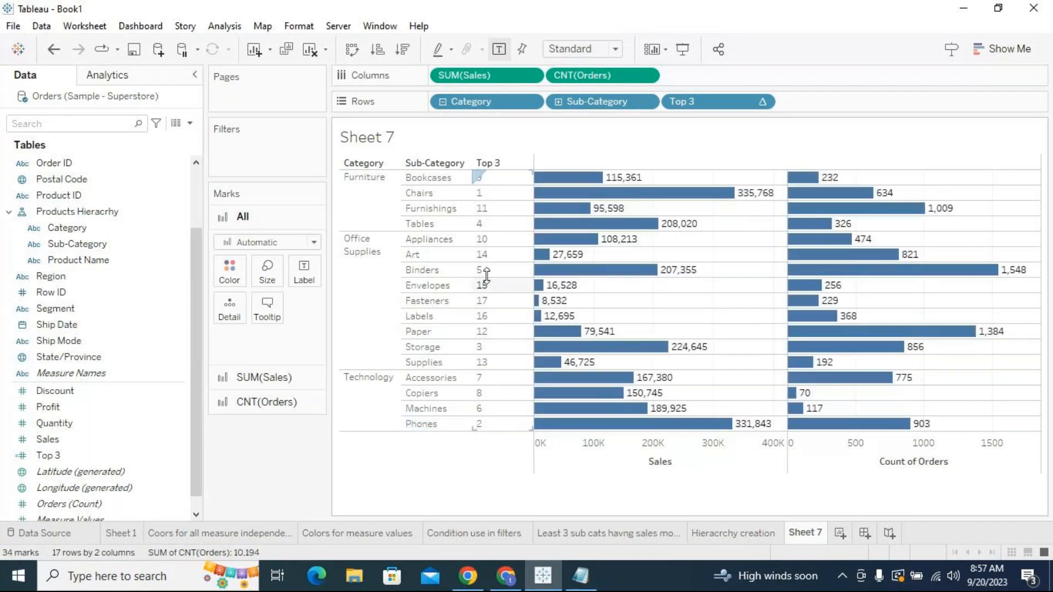
click(486, 195)
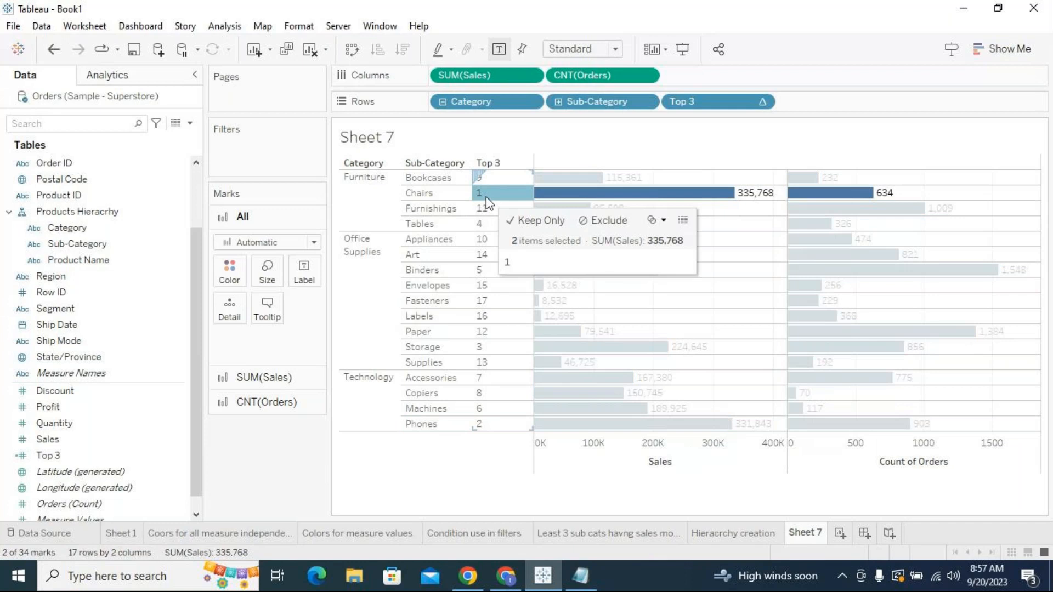
click(488, 301)
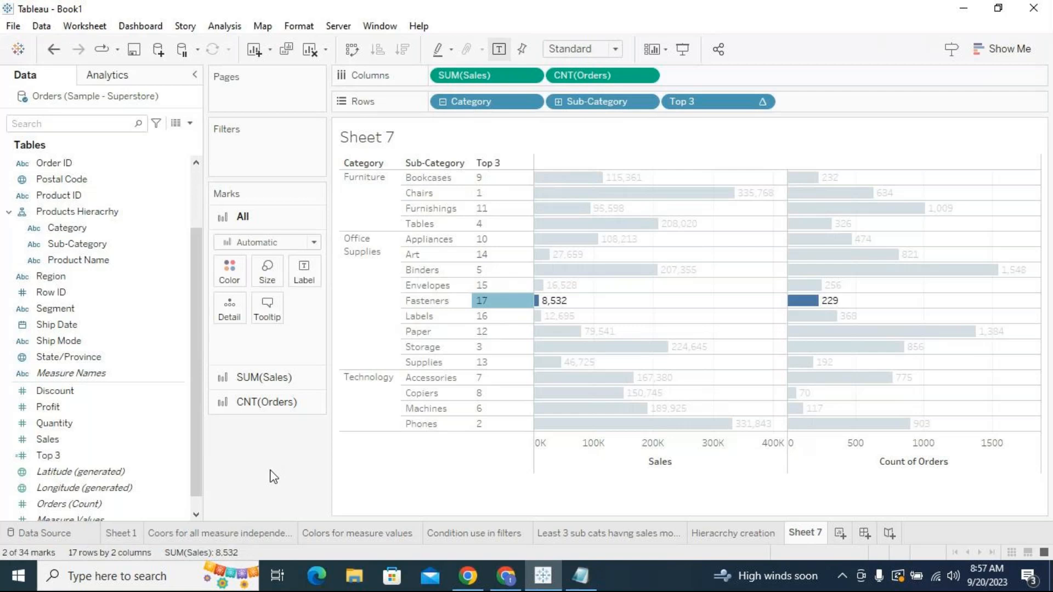
click(682, 298)
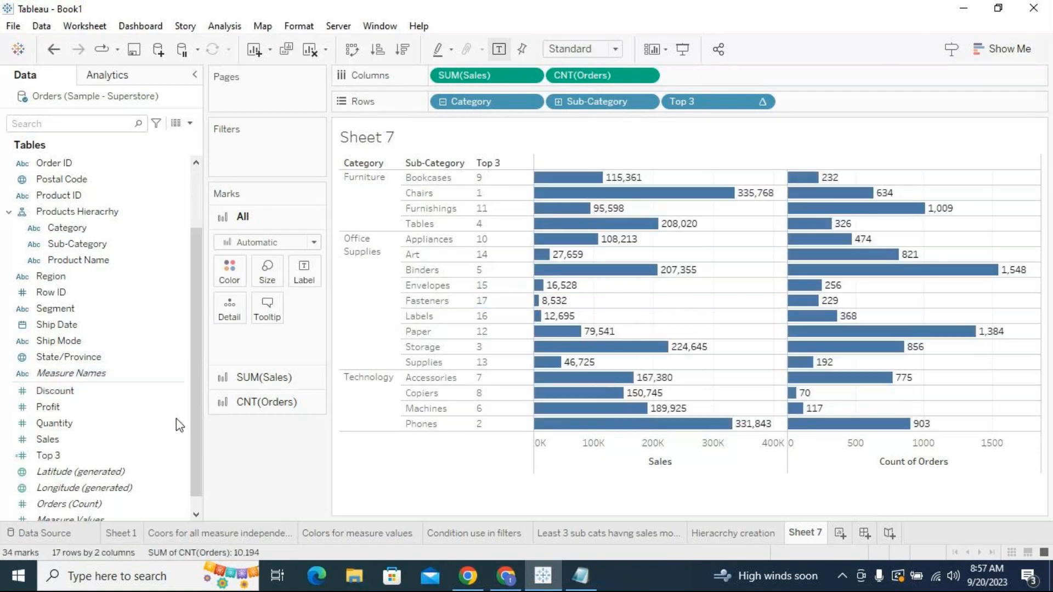
Duplicate the Top 3 calculated field
click(181, 459)
click(181, 458)
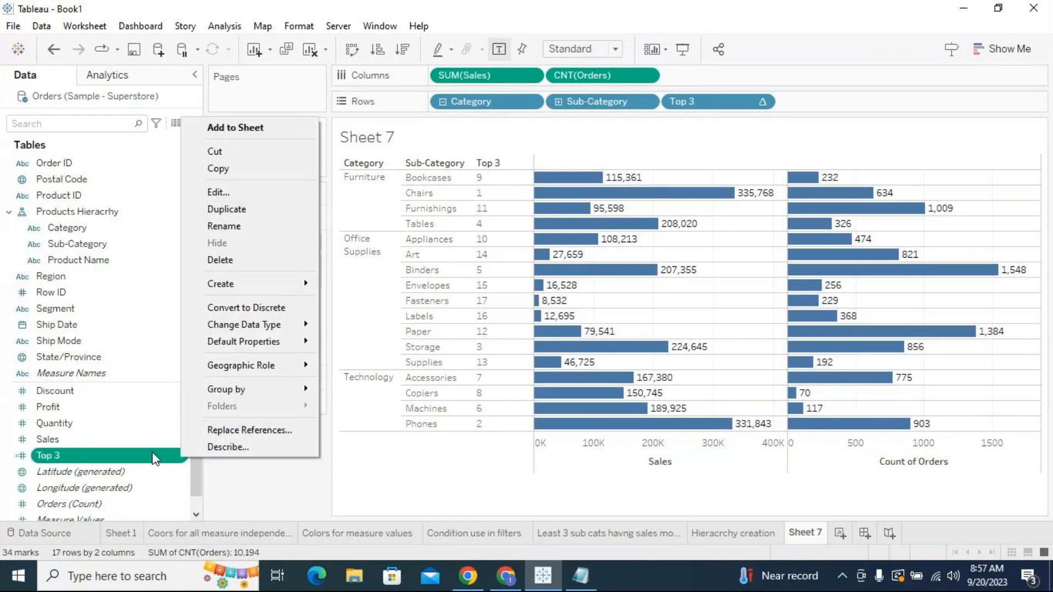
click(233, 209)
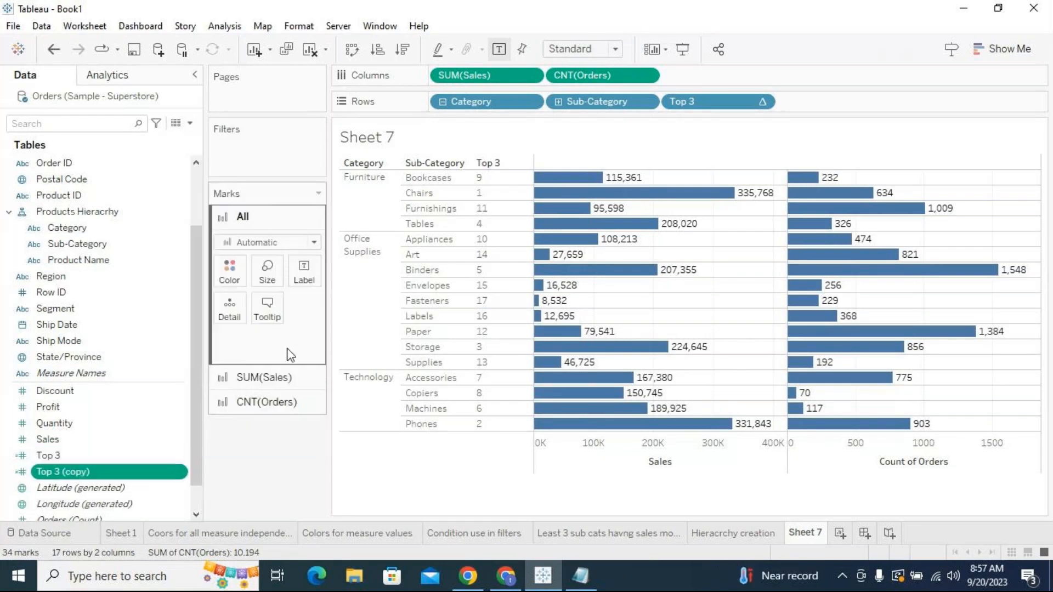
Change the sort argument of the duplicated Top 3 calculation to 'asc', rename the field Bottom 3 and save it
scroll(170, 459, down, 2)
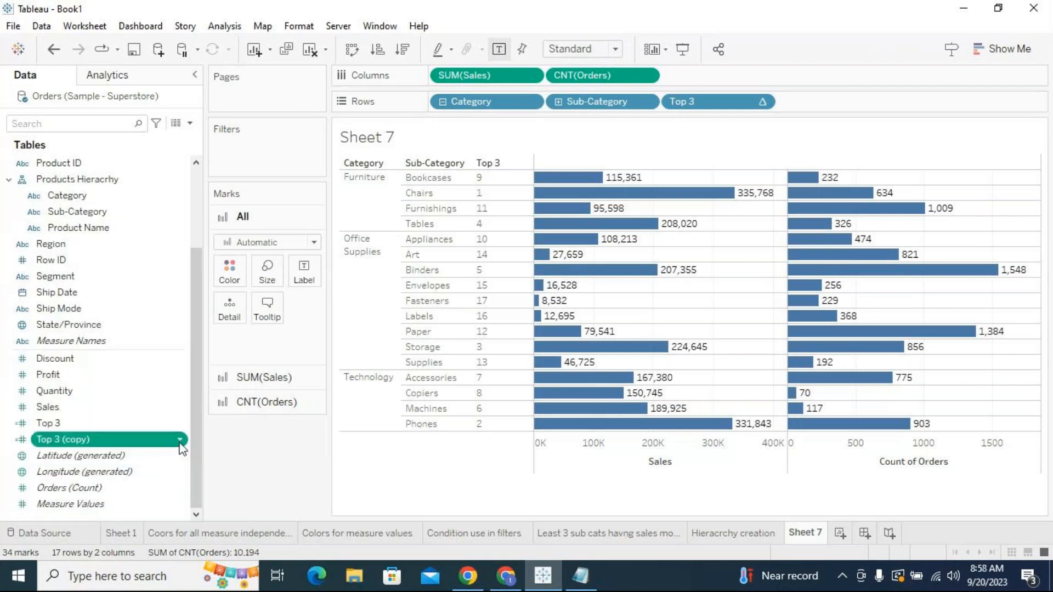
click(181, 443)
click(236, 174)
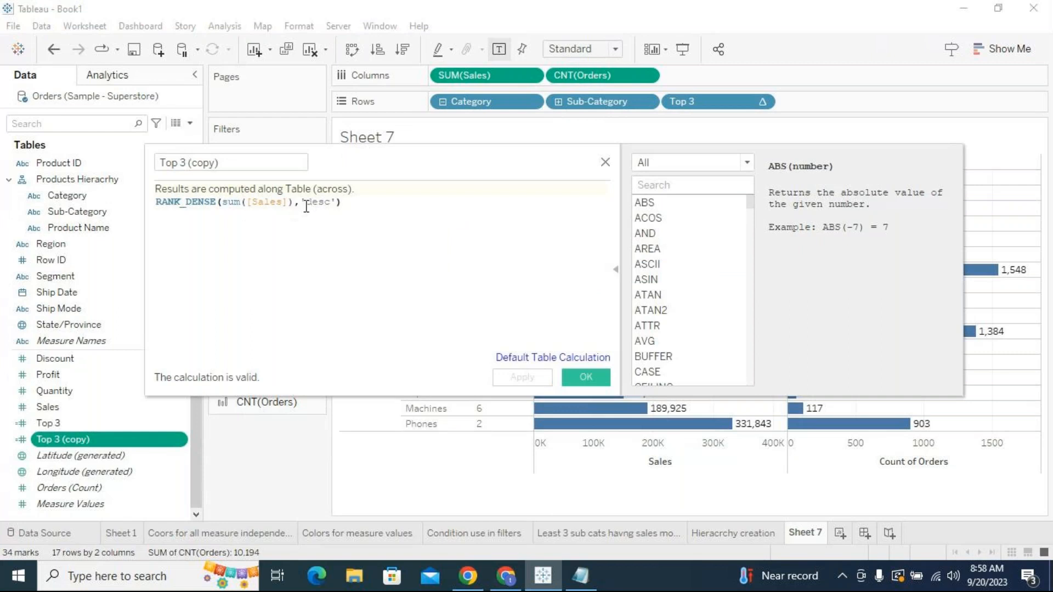
drag(305, 203, 320, 202)
text(a)
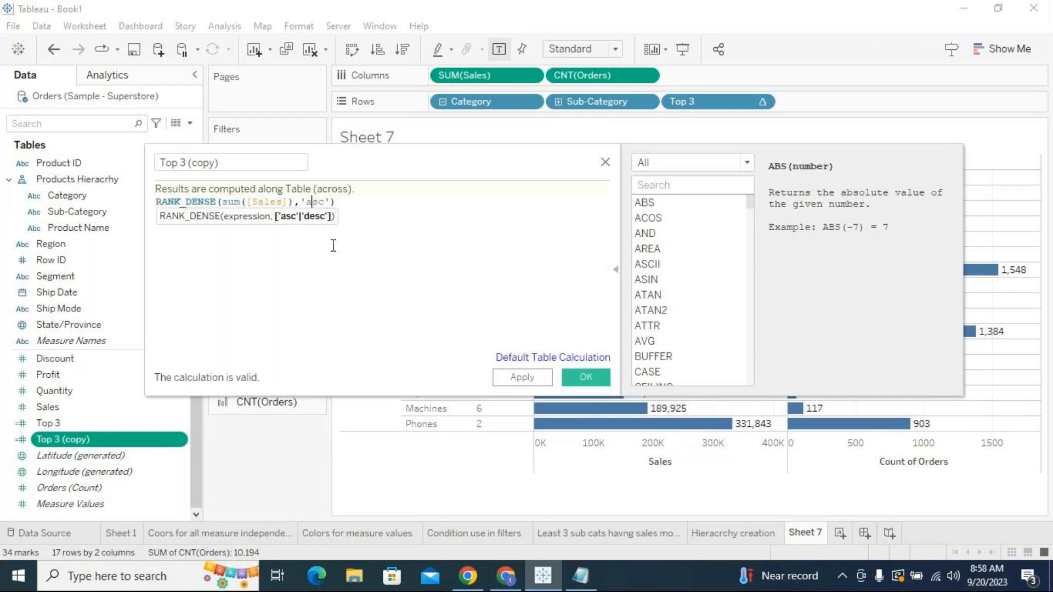
click(218, 162)
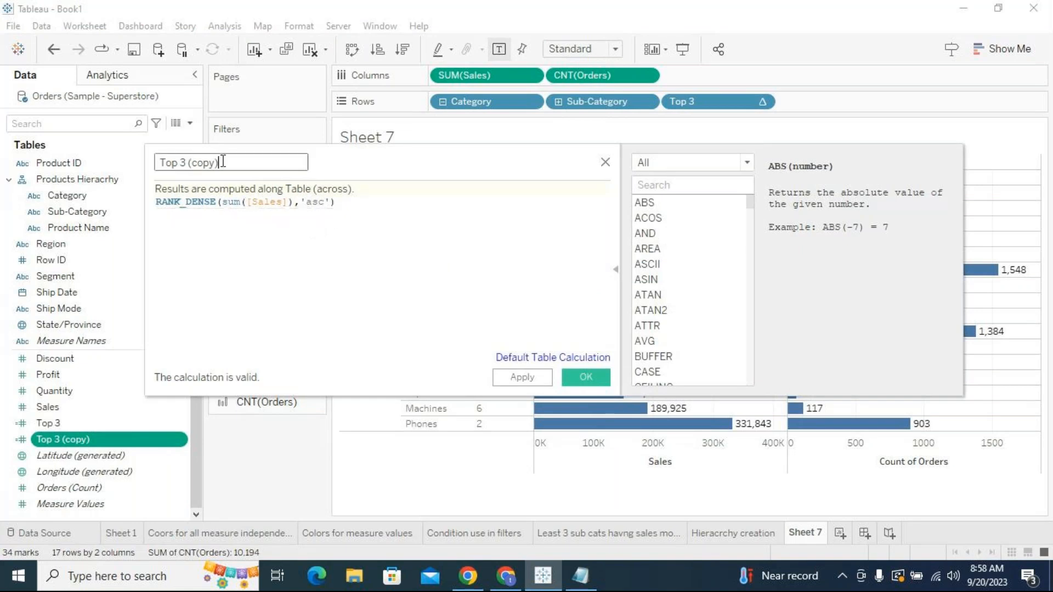
key(ctrl+a)
text(Bot)
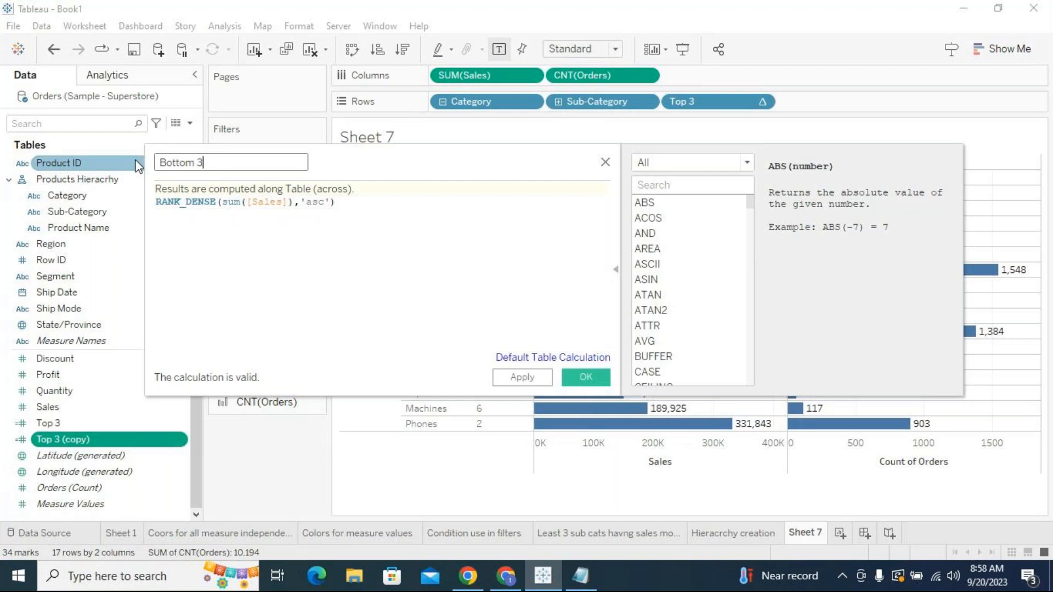
text(tom 3)
click(582, 376)
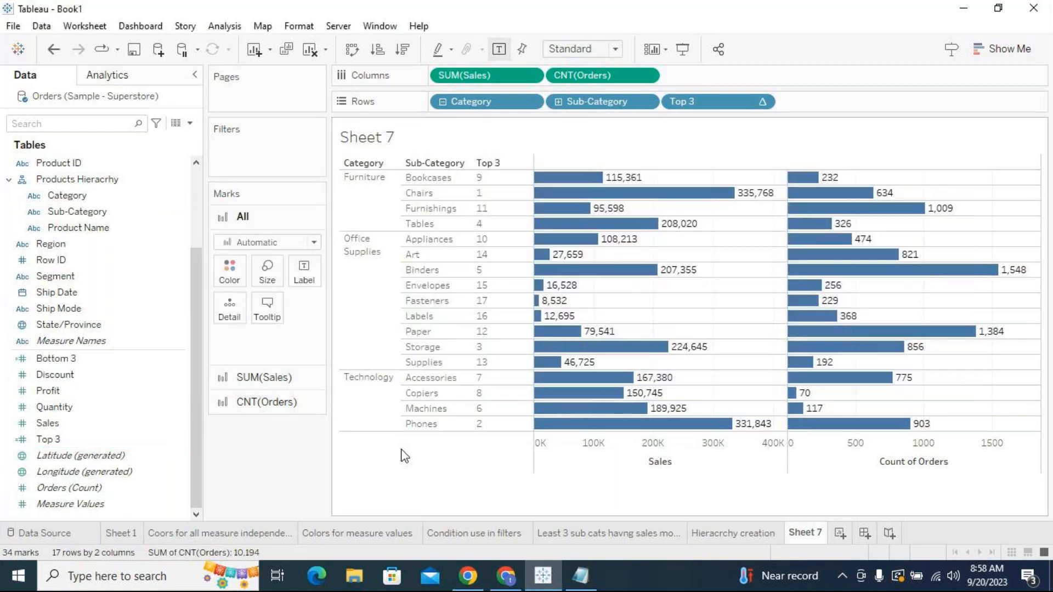
Add Bottom 3 to the view as a discrete field and place it on Rows after Top 3
click(84, 358)
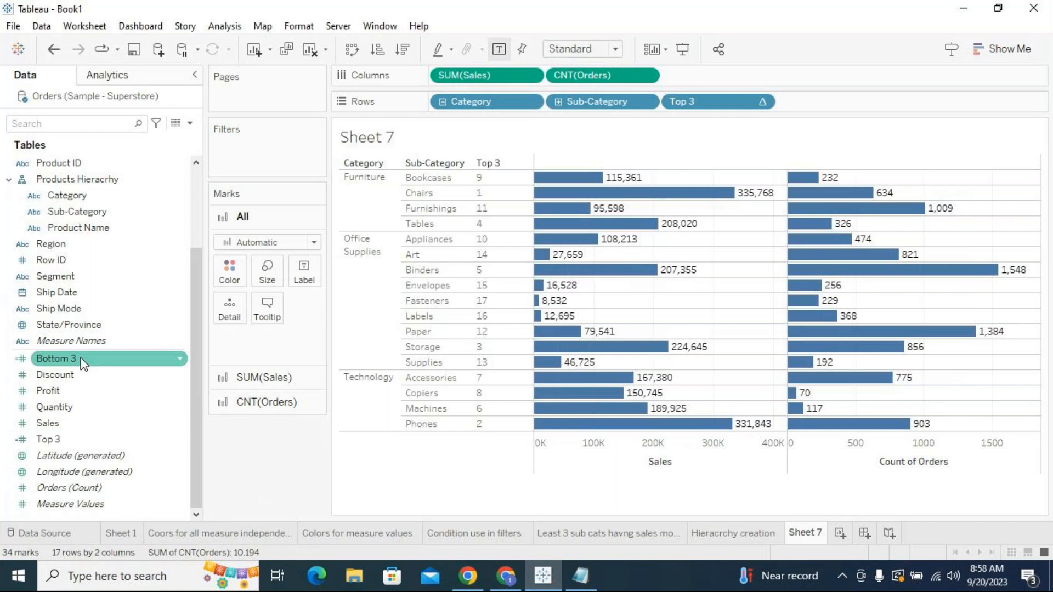
drag(84, 362, 920, 77)
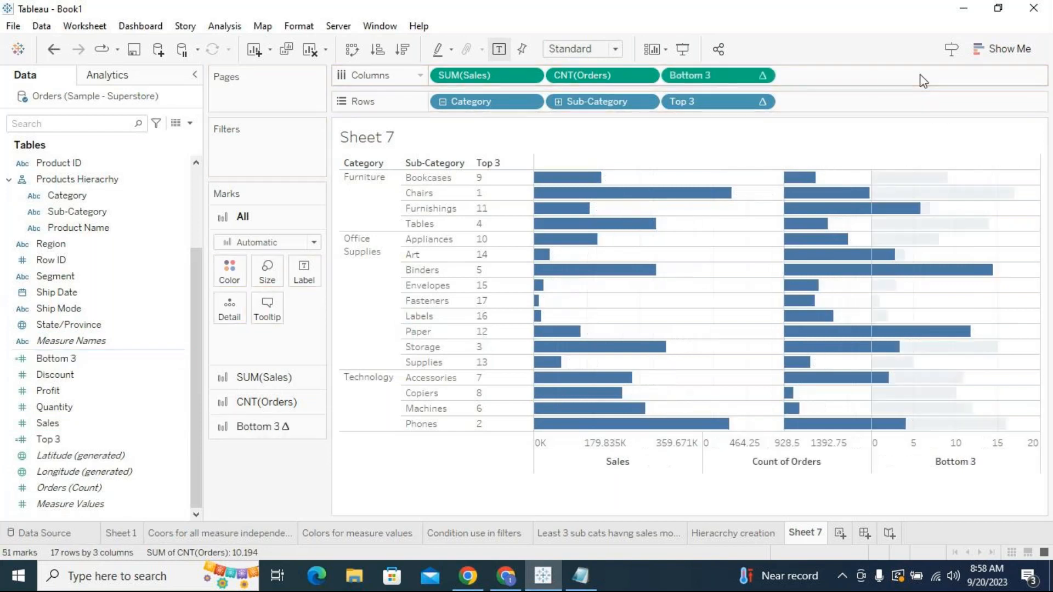
click(766, 77)
click(739, 196)
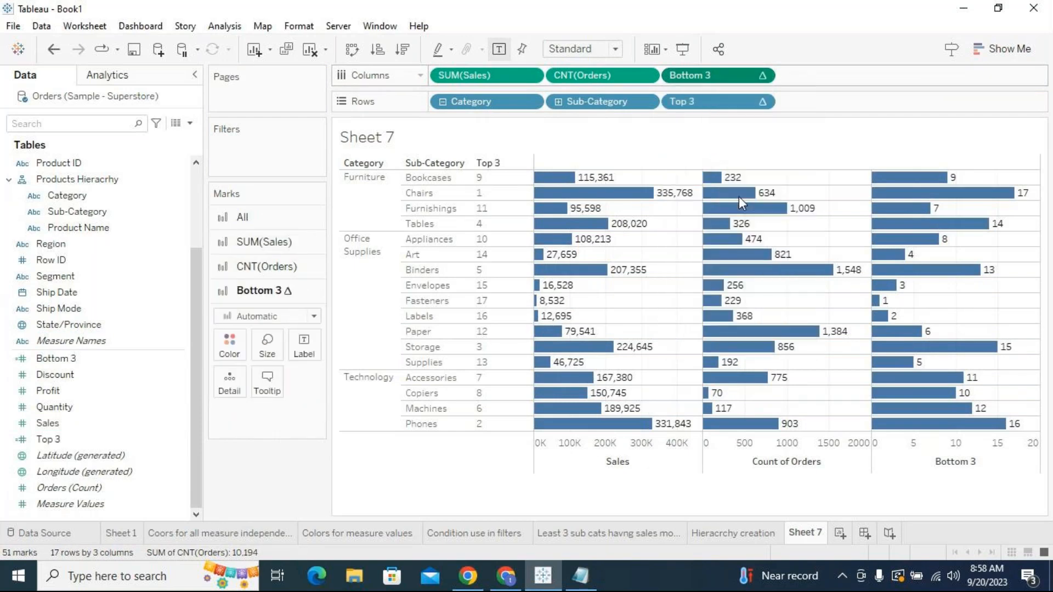
drag(502, 75, 841, 102)
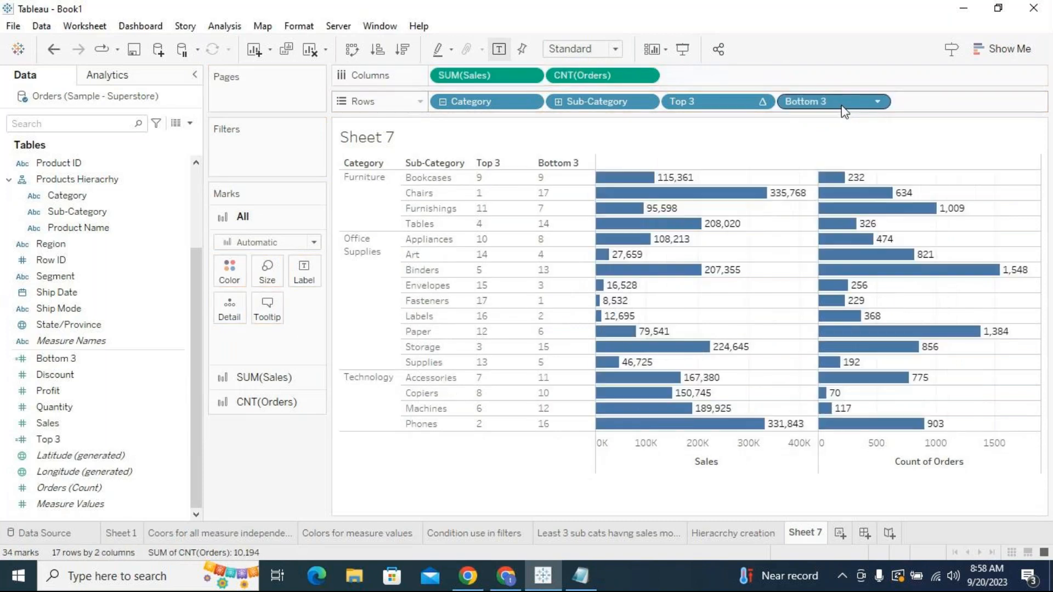
Compare the Top 3 and Bottom 3 ranks of the Chairs sub-category by highlighting each in turn
mouse_move(896, 196)
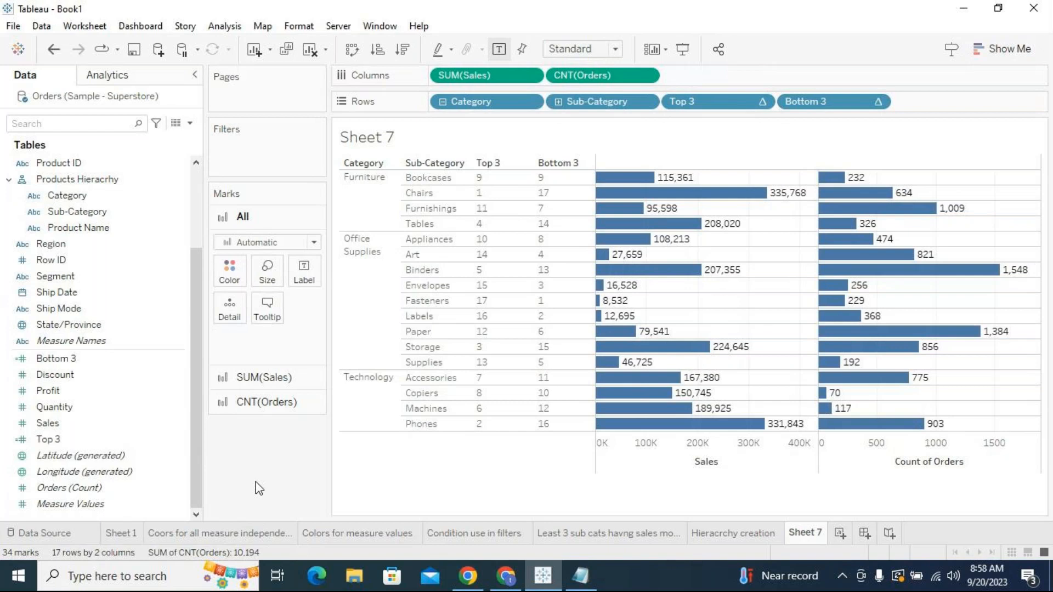
click(503, 196)
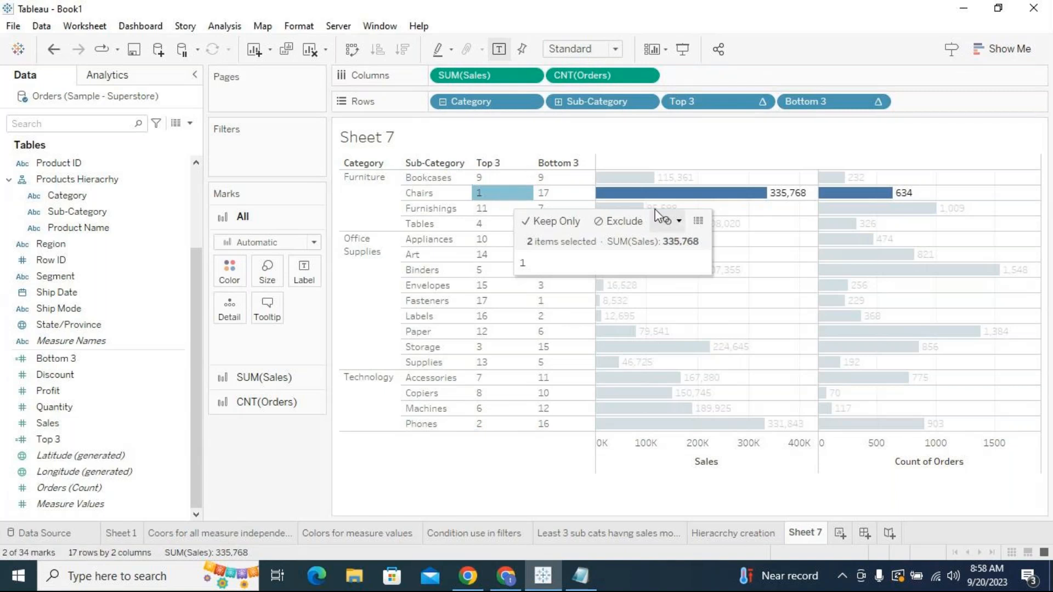
click(545, 196)
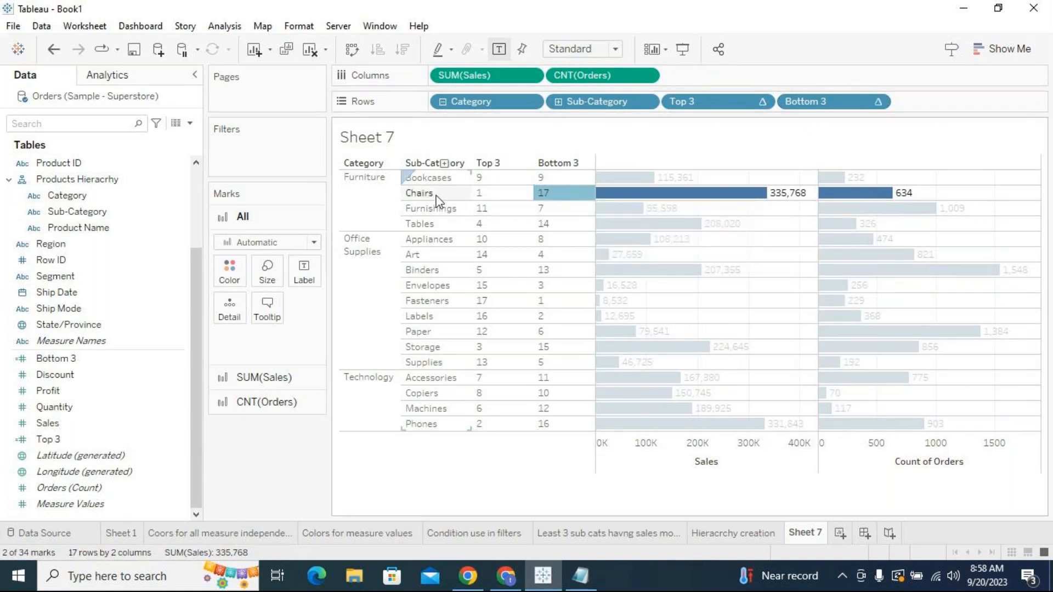
Compare the Bottom 3 ranks of Chairs and Fasteners with their sales by highlighting each in turn
click(419, 194)
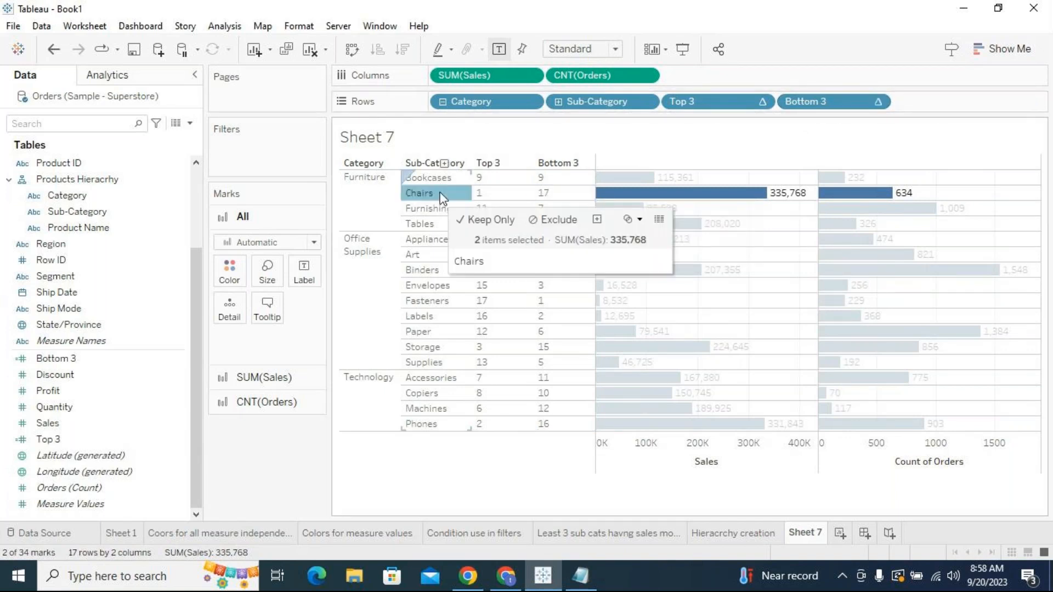
click(573, 193)
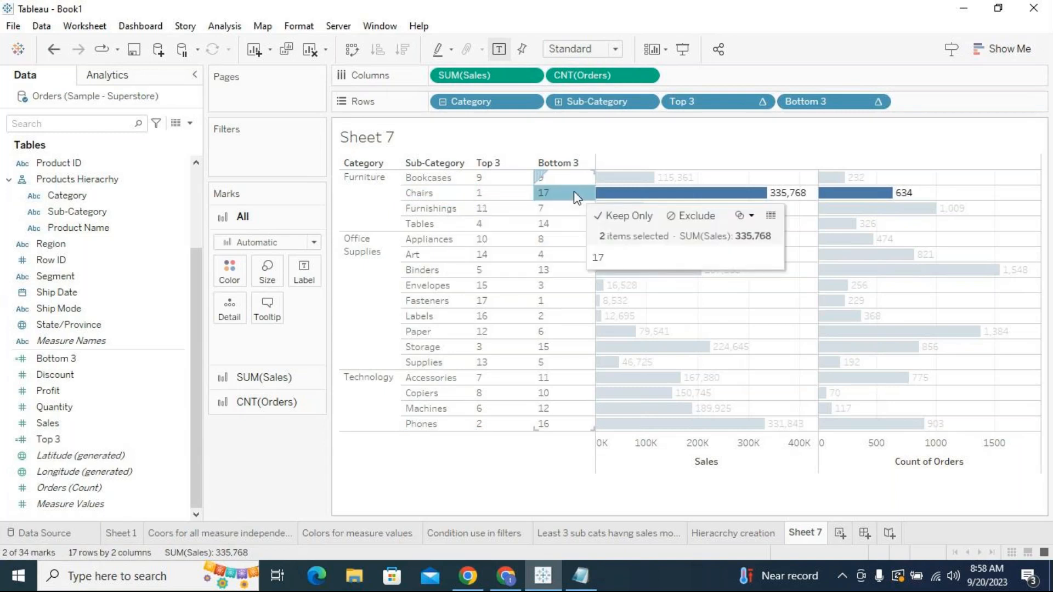
click(560, 309)
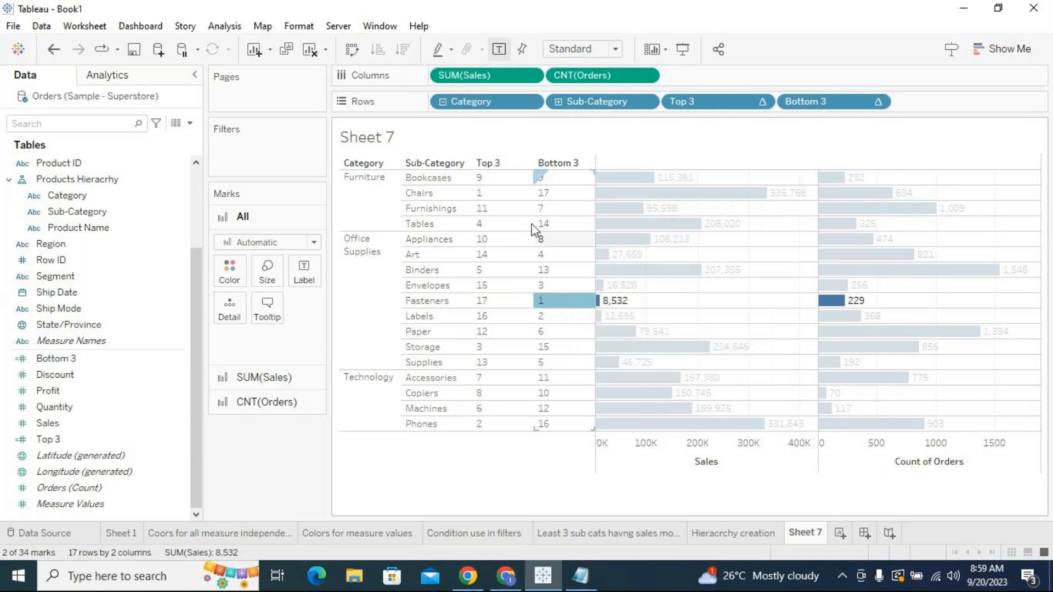
click(551, 195)
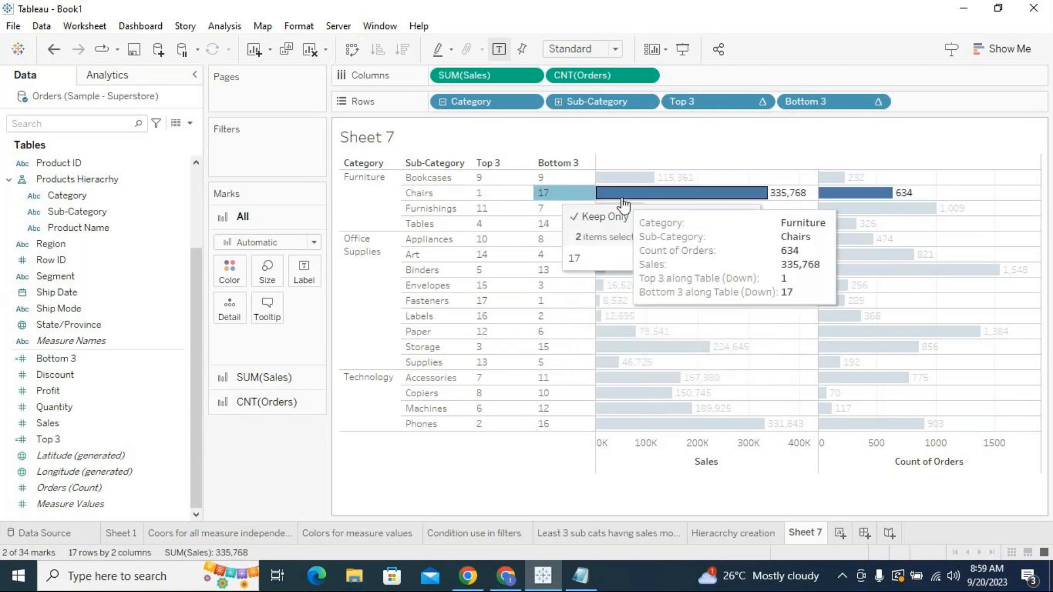
click(558, 192)
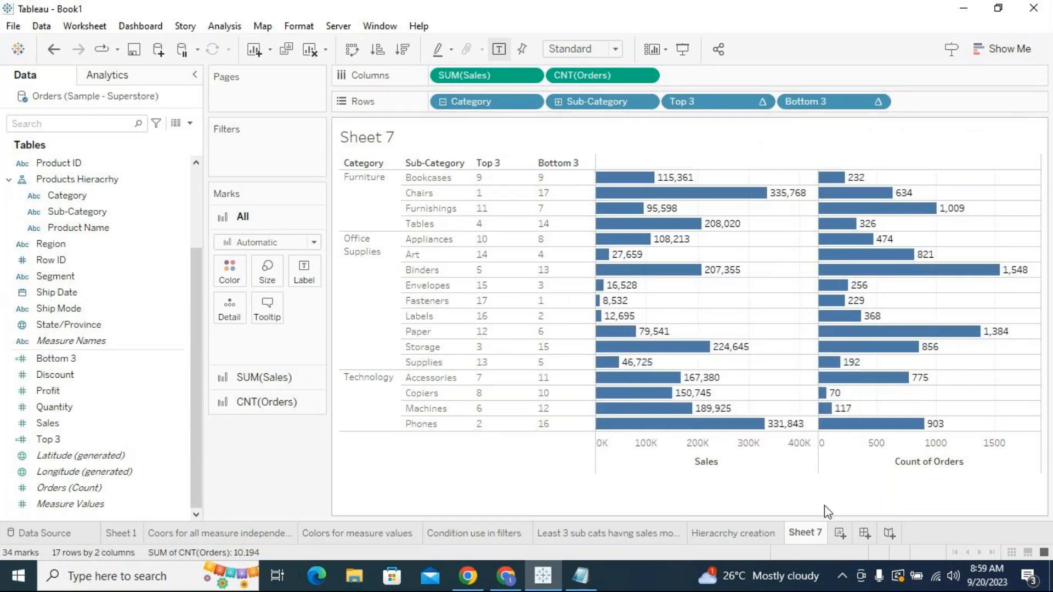
Duplicate the Sheet 7 worksheet and return to the original sheet
right_click(807, 537)
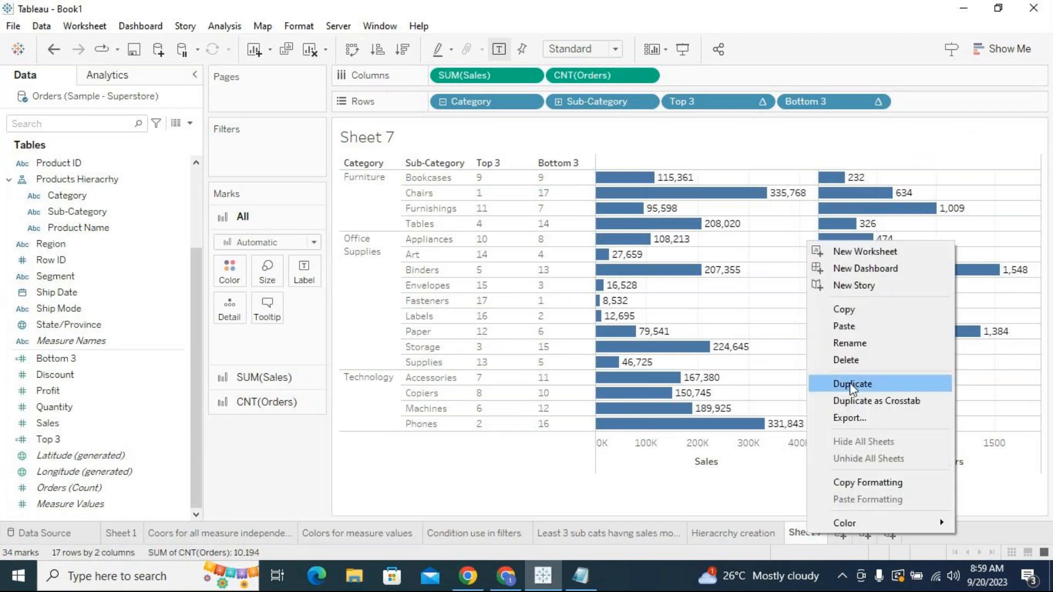
click(874, 383)
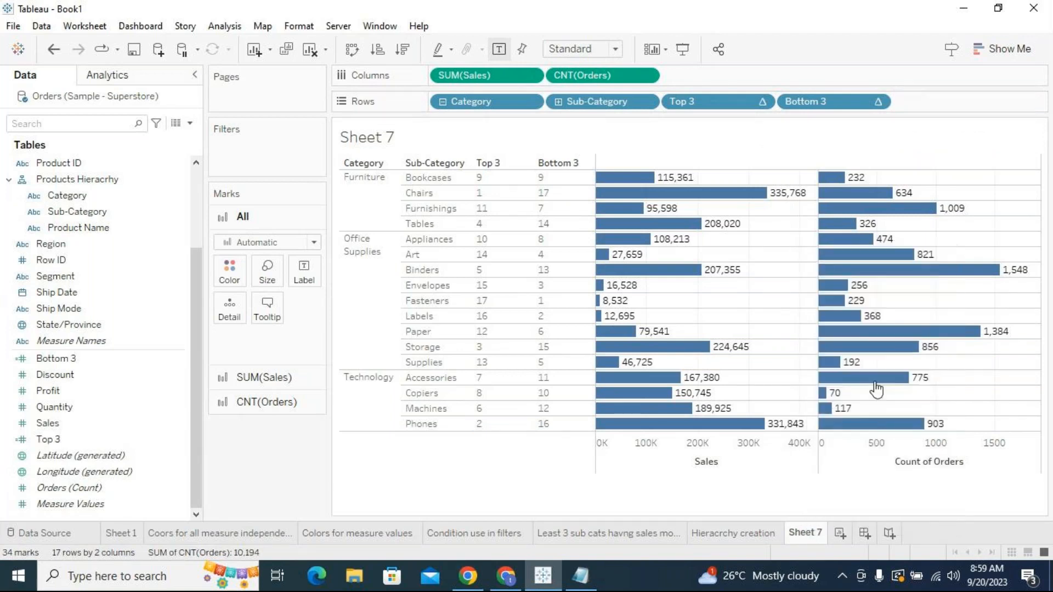
click(803, 535)
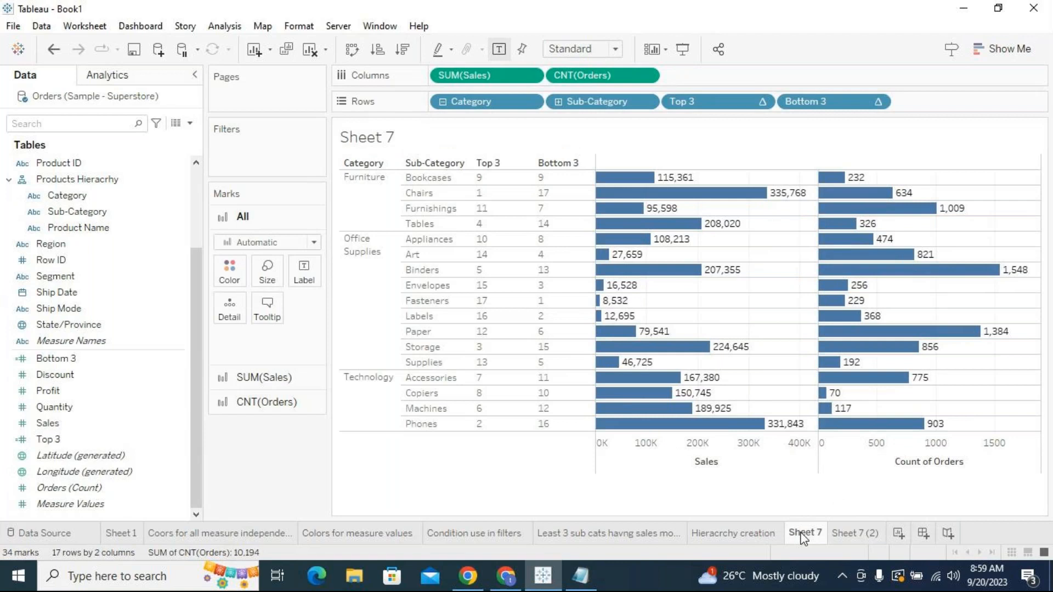
Filter Sheet 7 by the Top 3 field, keeping only ranks 1, 2 and 3
click(762, 102)
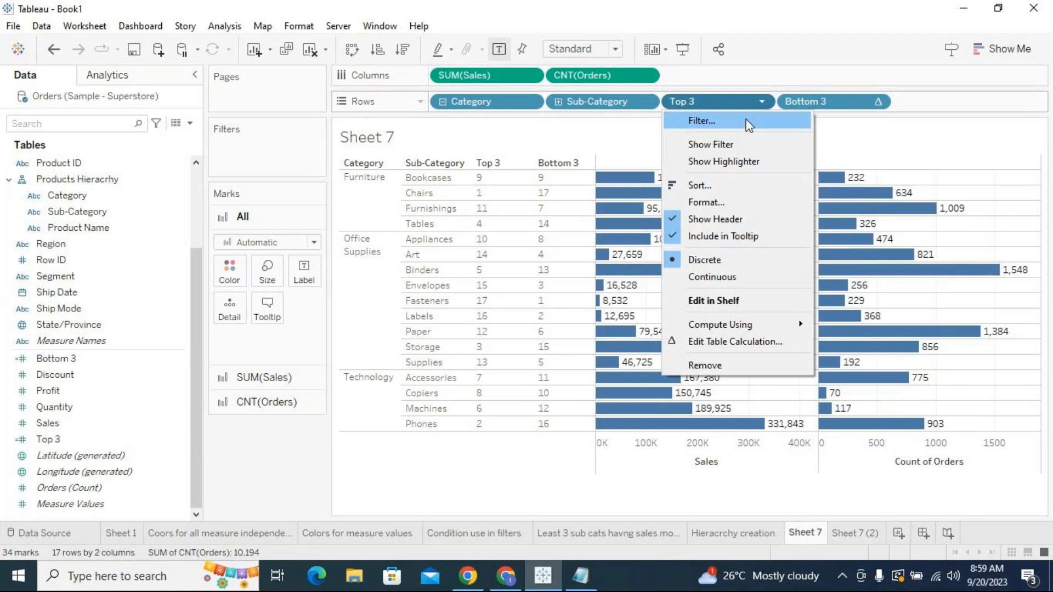
click(749, 122)
click(464, 337)
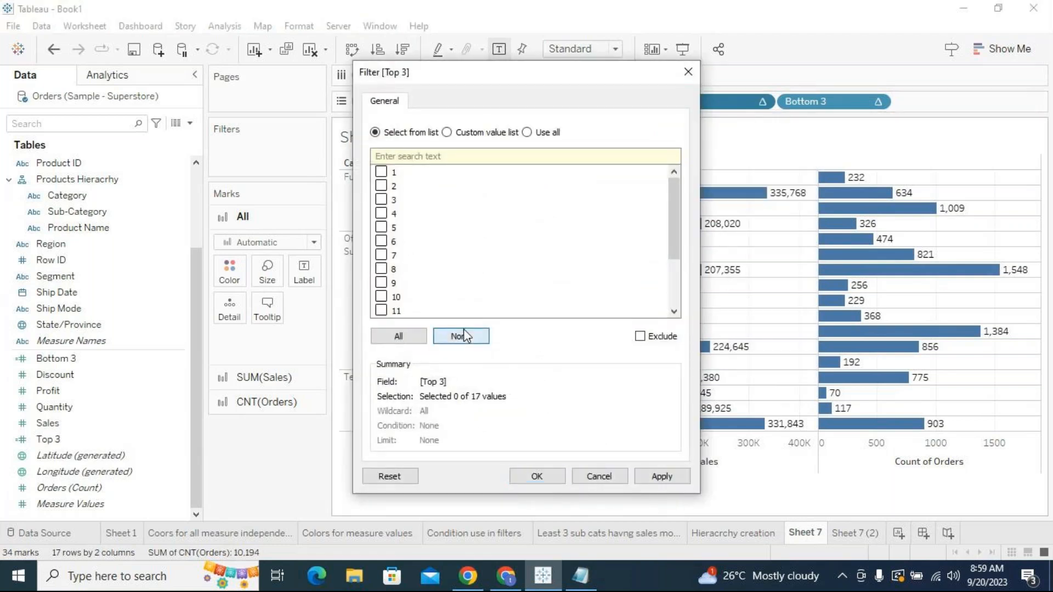
click(381, 171)
click(381, 186)
click(381, 199)
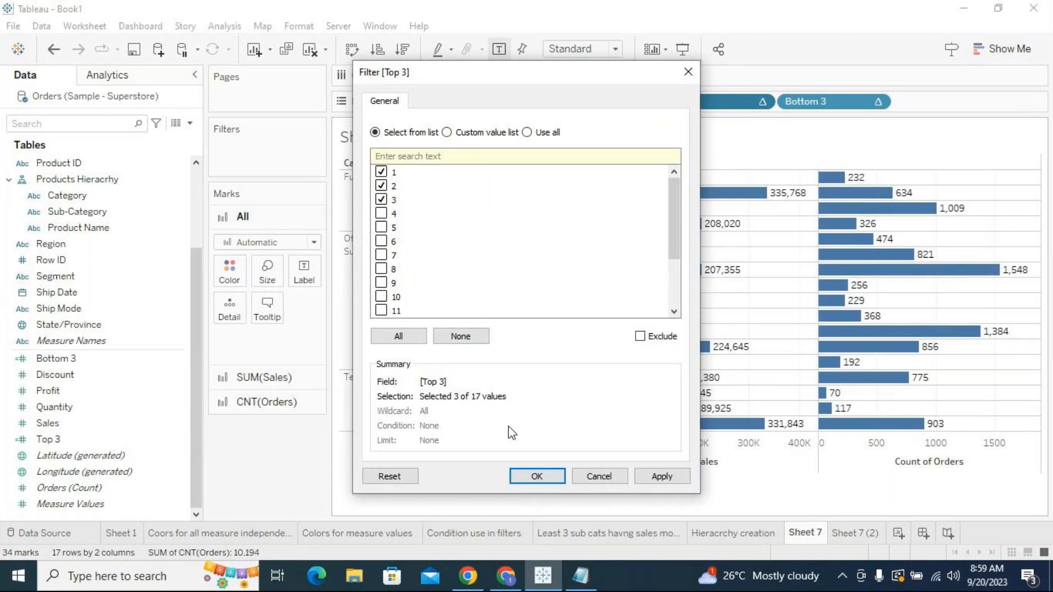
click(543, 478)
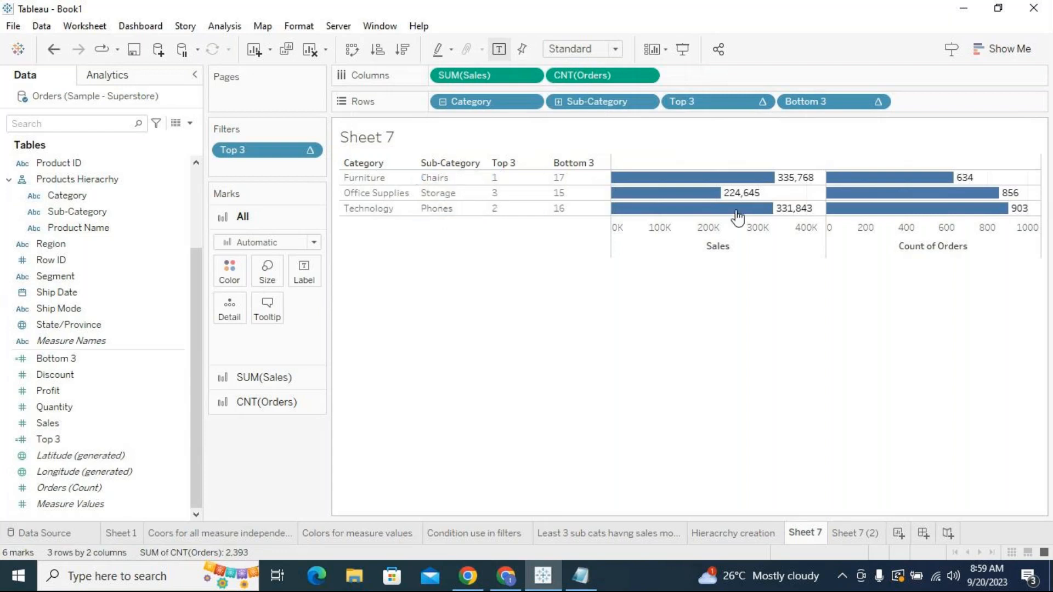
Filter Sheet 7 (2) by the Bottom 3 field, keeping only ranks 15, 16 and 17
mouse_move(732, 205)
click(851, 534)
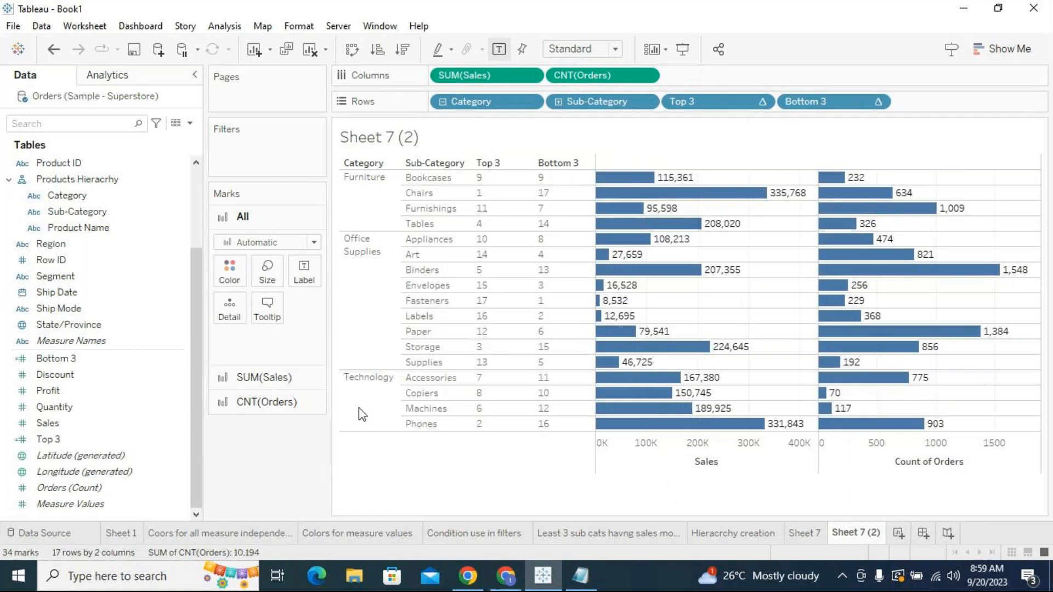
click(878, 102)
click(806, 120)
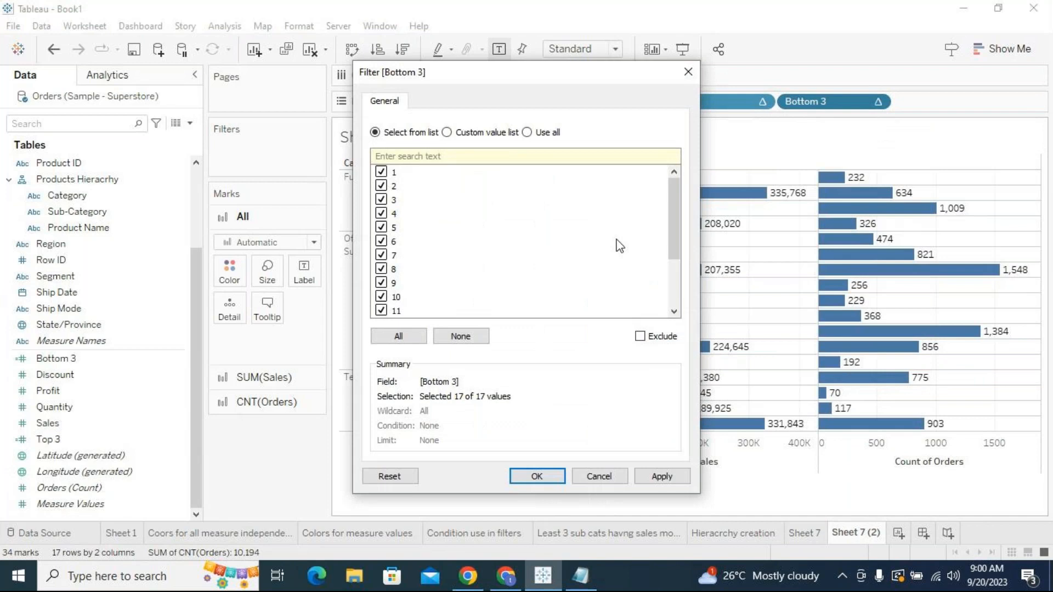
click(461, 336)
drag(670, 233, 673, 282)
click(381, 310)
click(381, 297)
click(381, 283)
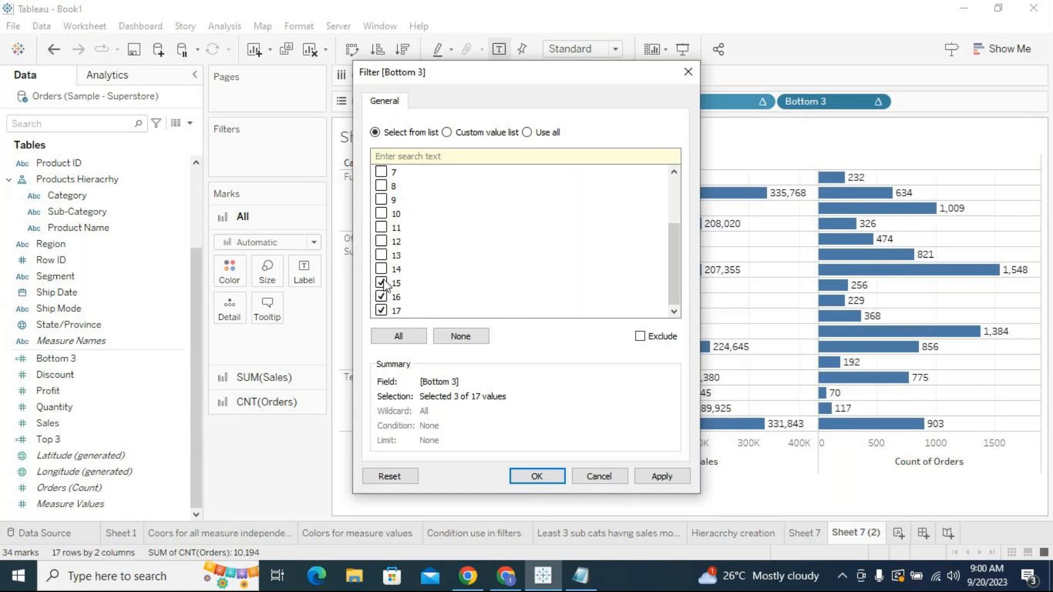
click(556, 474)
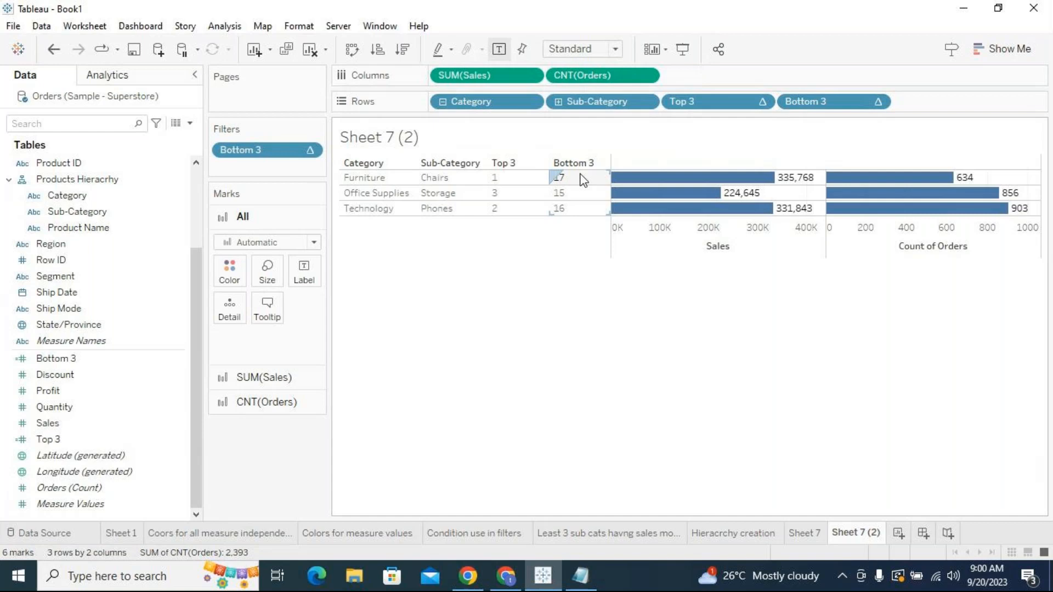
Compare the filtered sub-categories on Sheet 7 and Sheet 7 (2) by switching between the two sheets
click(822, 533)
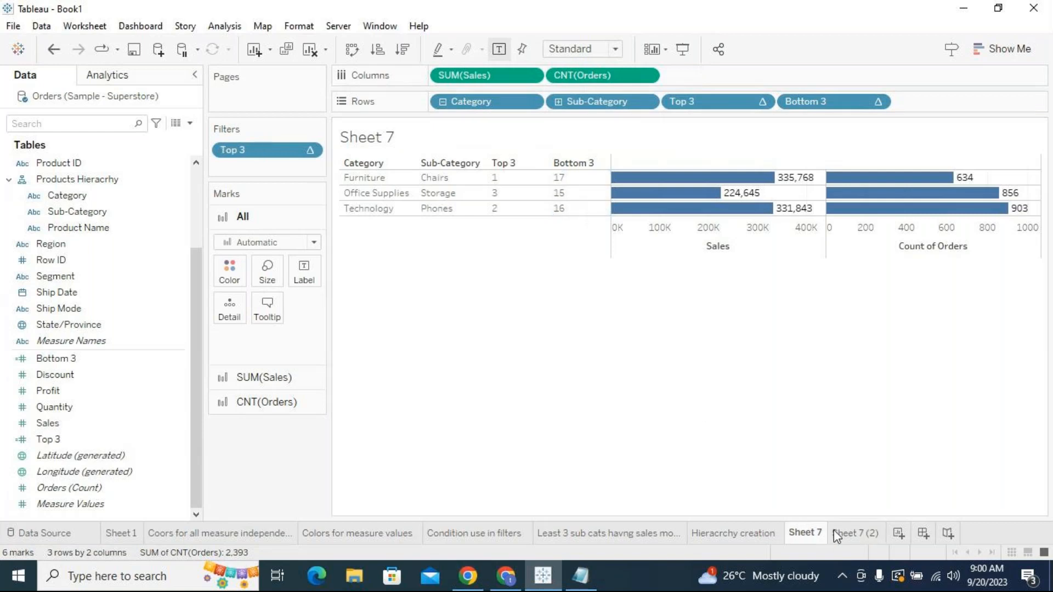
click(839, 533)
click(808, 537)
click(844, 535)
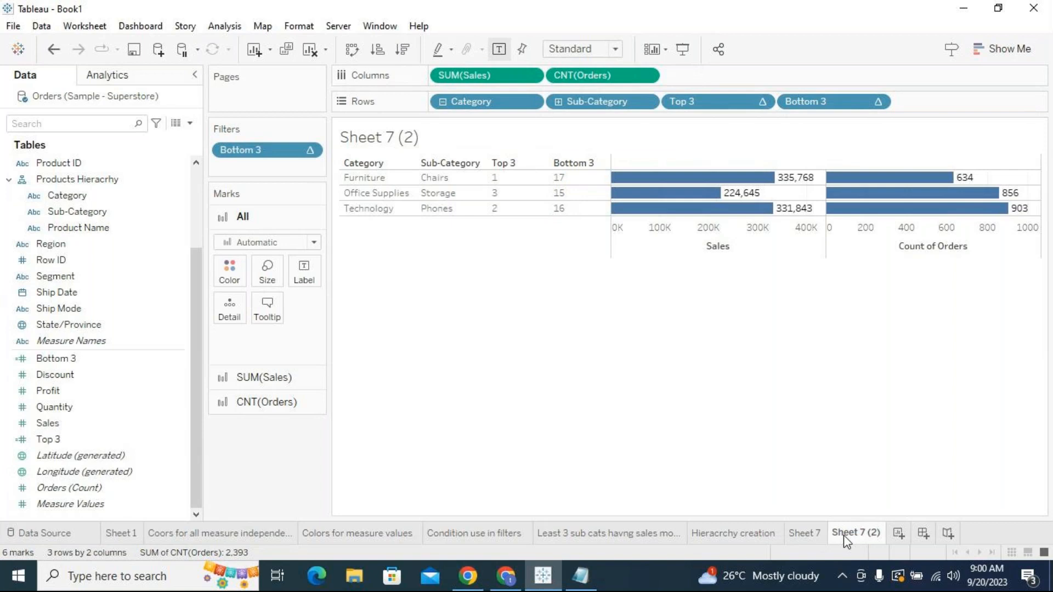
click(814, 537)
click(845, 537)
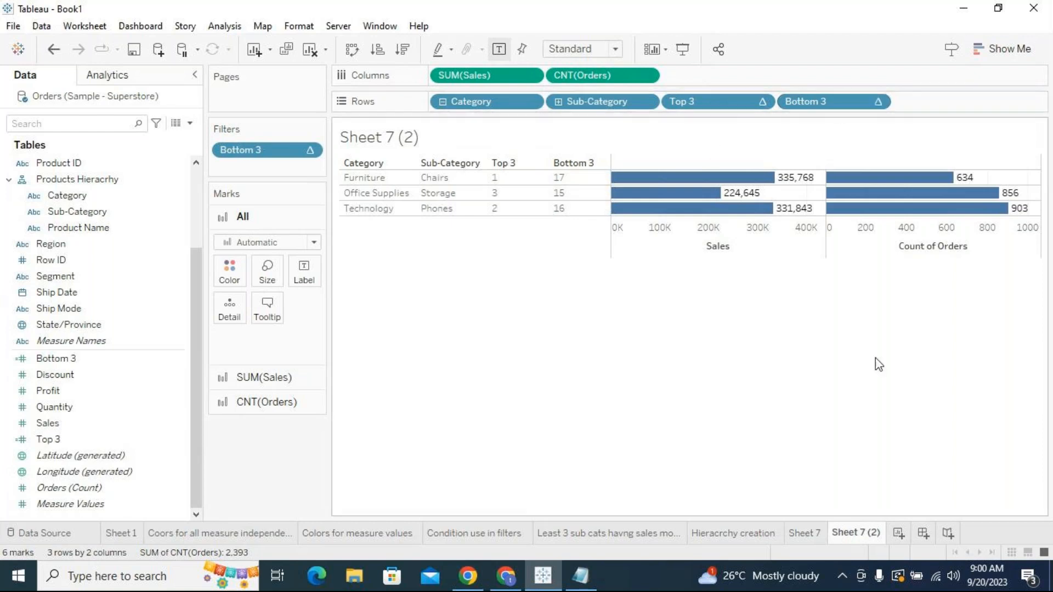
click(806, 532)
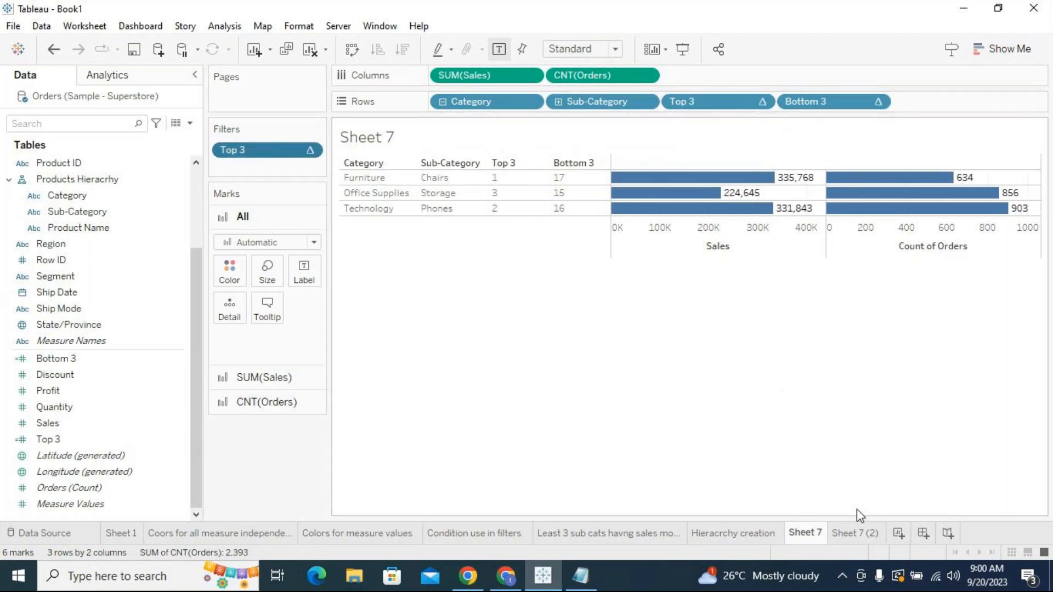
Try clearing ranks 15 and 16 in the Bottom 3 filter on Sheet 7 (2), discarding the edit
click(855, 532)
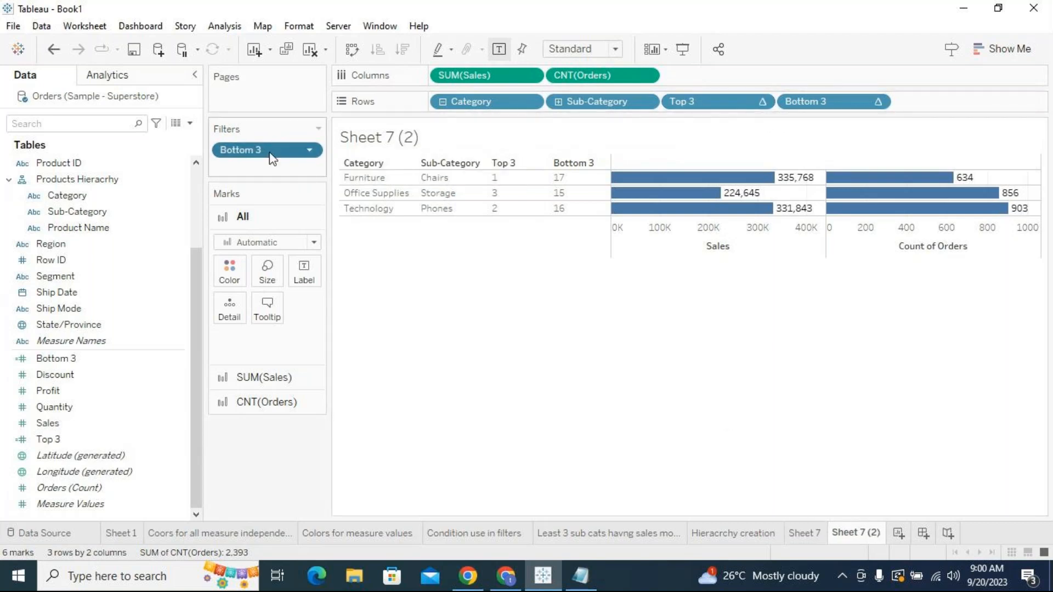
click(310, 153)
click(303, 170)
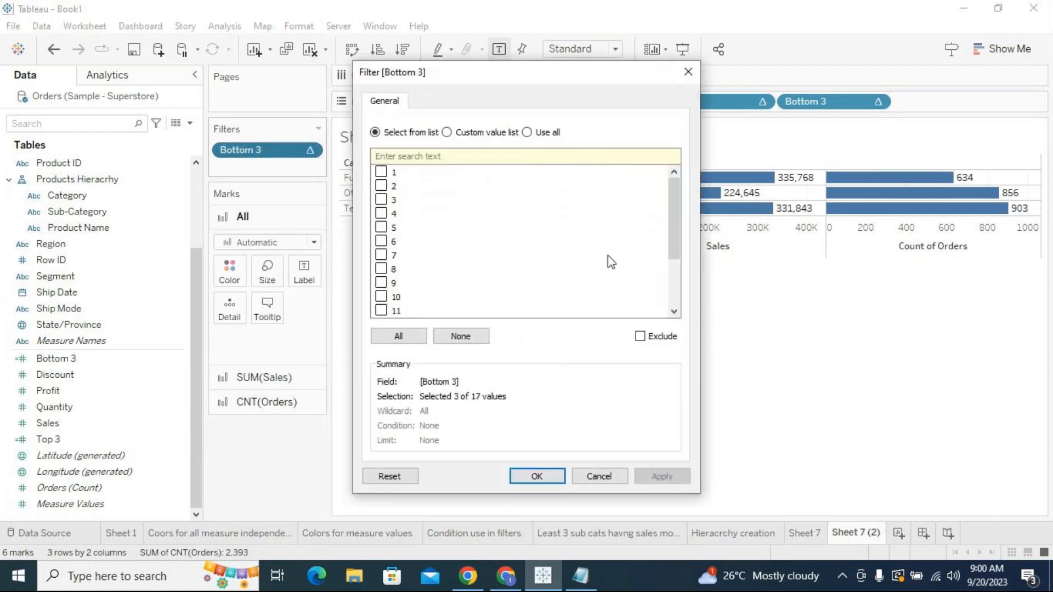
drag(674, 186, 674, 235)
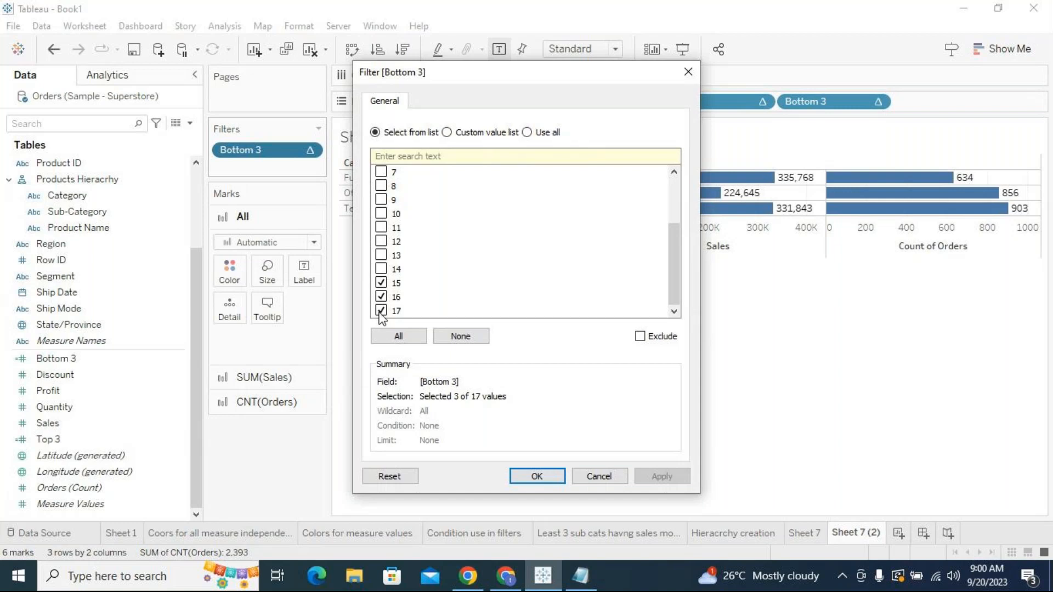
click(381, 283)
click(381, 297)
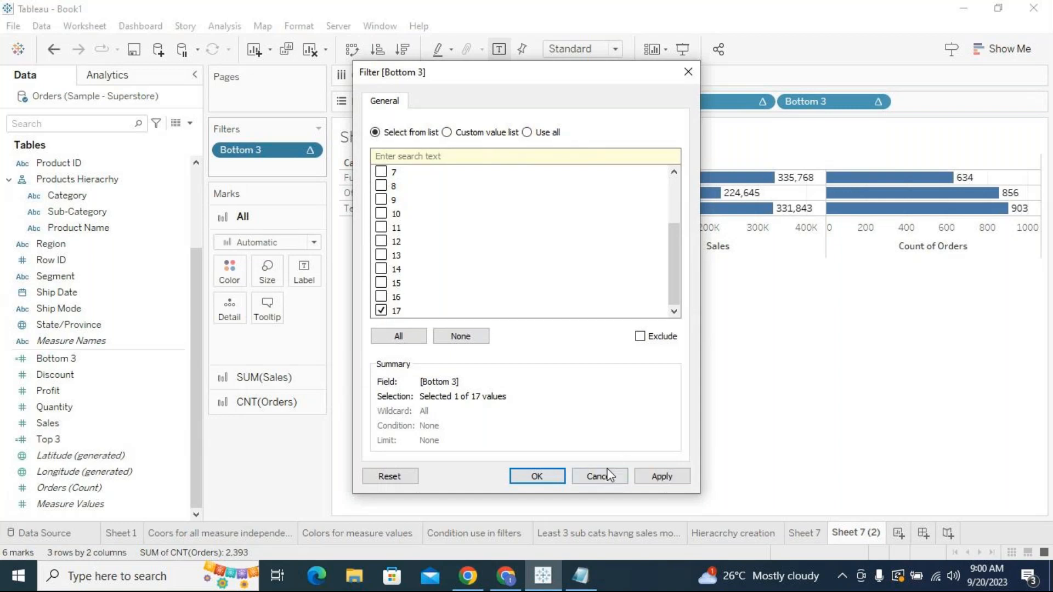
click(599, 476)
Review the full list of rank values in the Top 3 filter on Sheet 7 without changing the selection
click(804, 533)
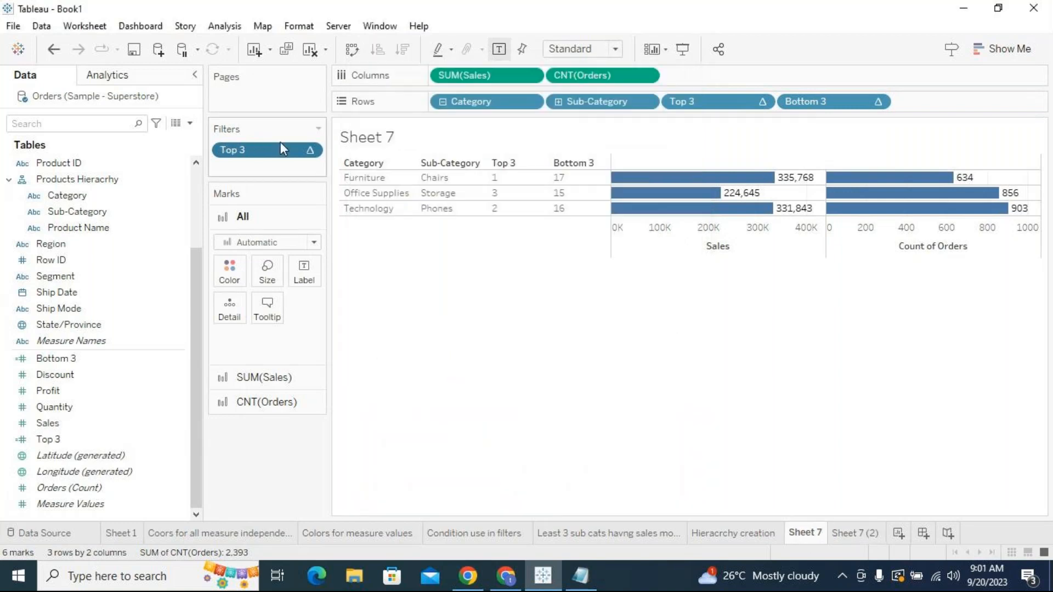
click(309, 152)
click(303, 167)
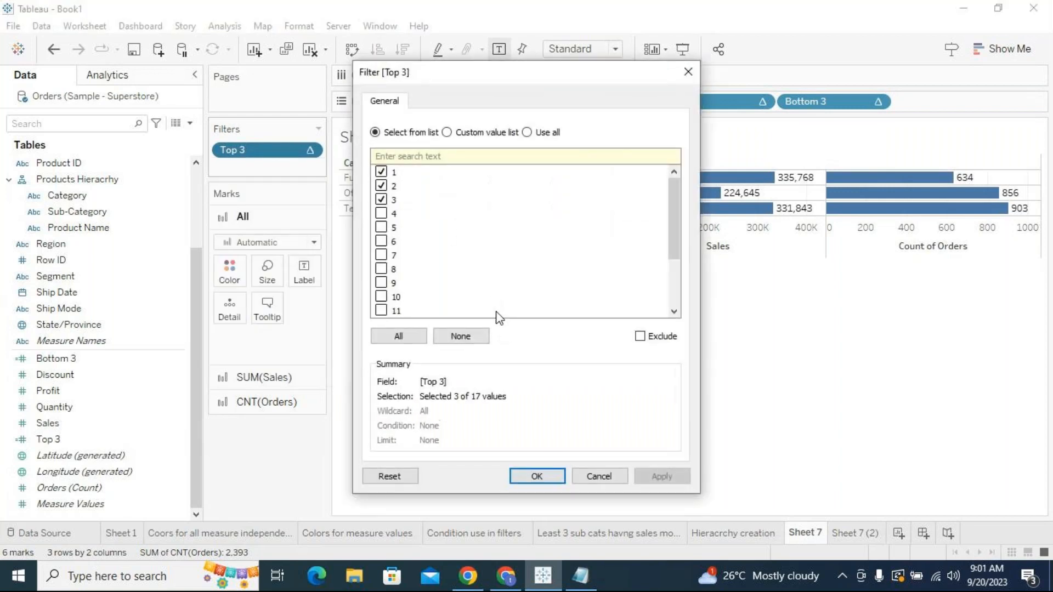
click(583, 473)
click(309, 151)
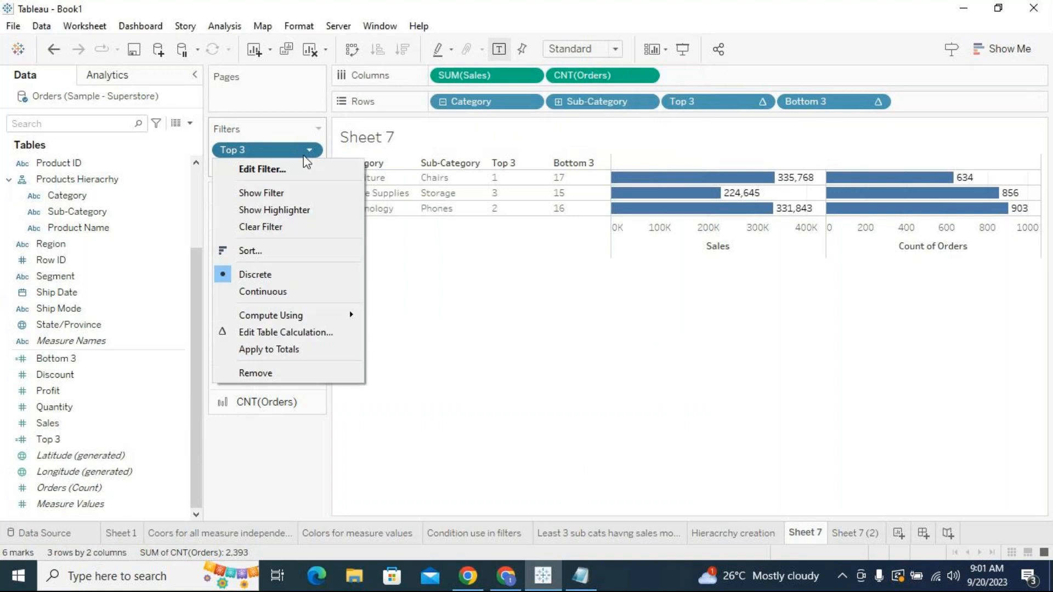
click(301, 163)
drag(679, 212, 688, 287)
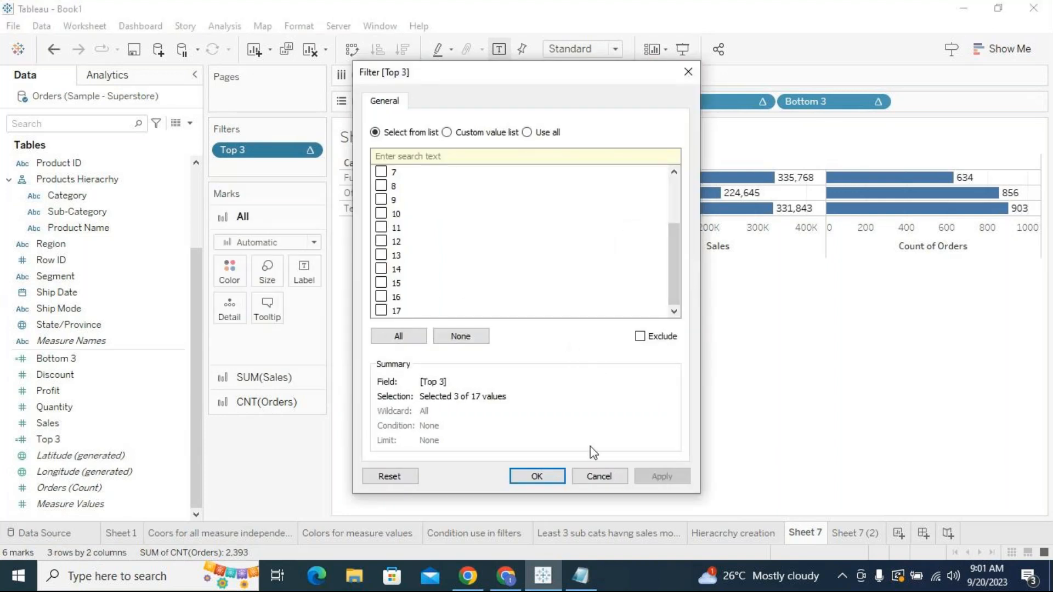
click(594, 476)
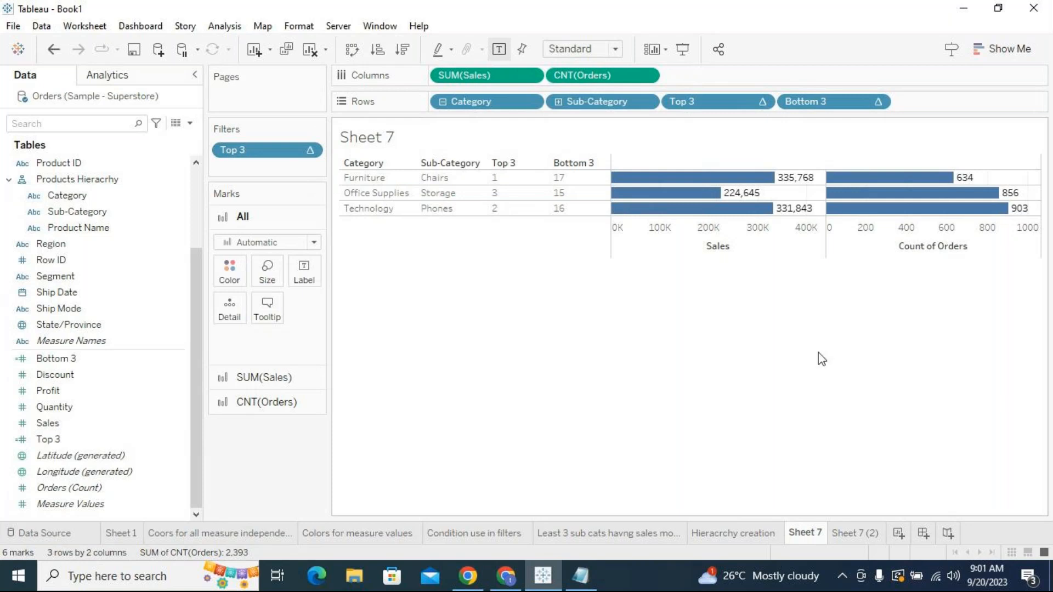
Alternate between Sheet 7 and Sheet 7 (2) to compare their filters and resulting rows
click(873, 537)
click(818, 534)
click(849, 533)
click(809, 534)
click(853, 534)
click(809, 535)
click(859, 533)
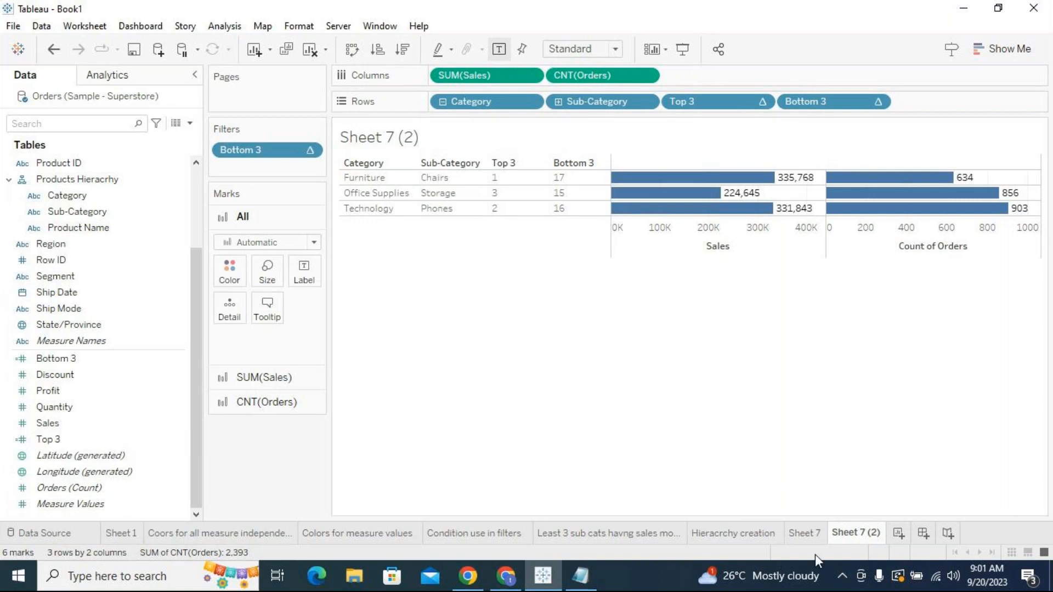
Rename Sheet 7 as Top 3 and Sheet 7 (2) as Bottom 3
double_click(816, 533)
text(Top 3)
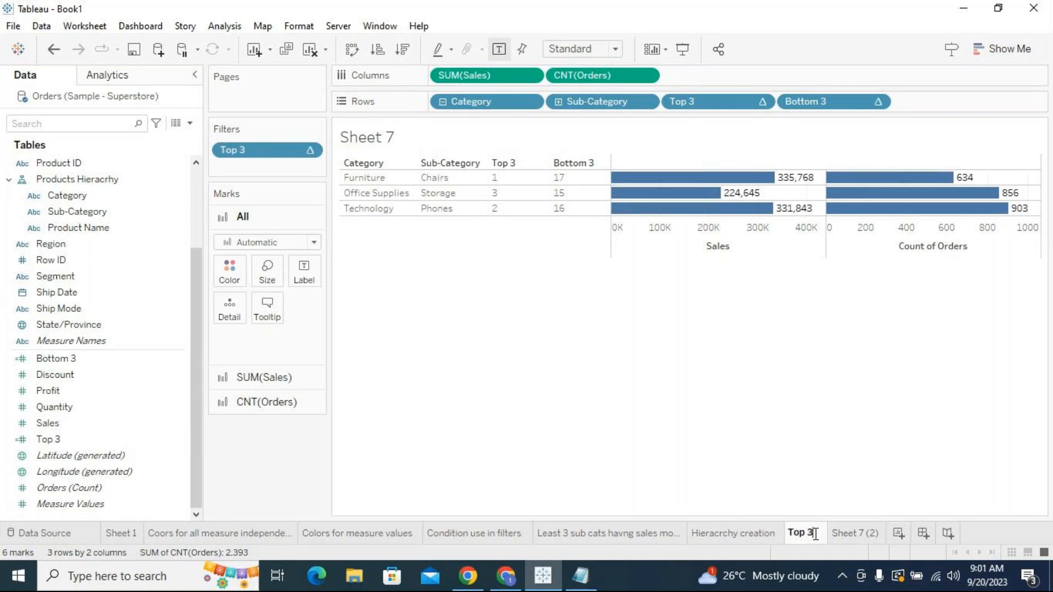
key(Return)
double_click(857, 534)
text(Bo)
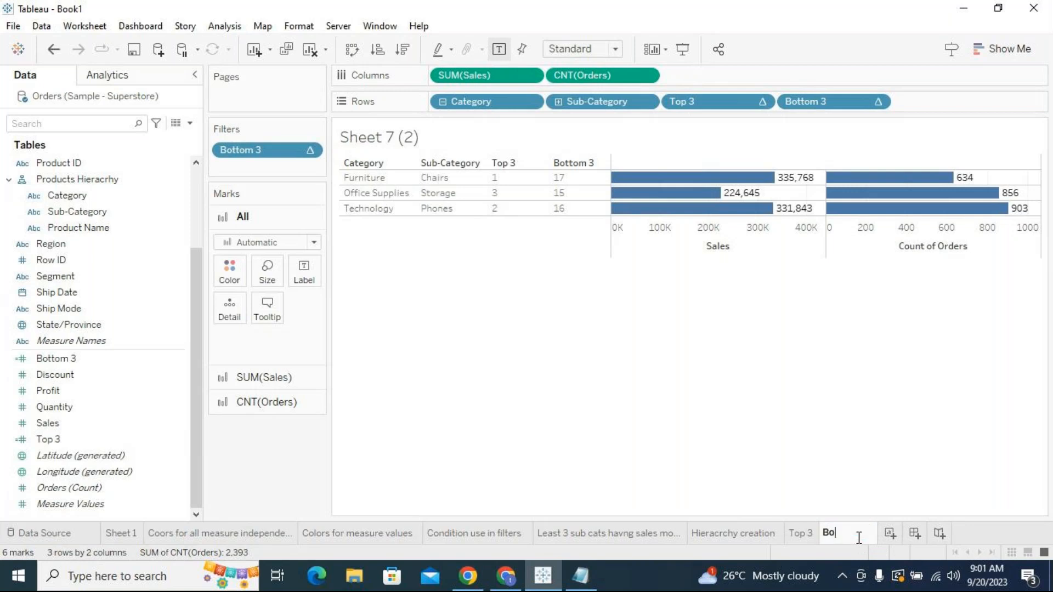
text(ttom 3)
key(Return)
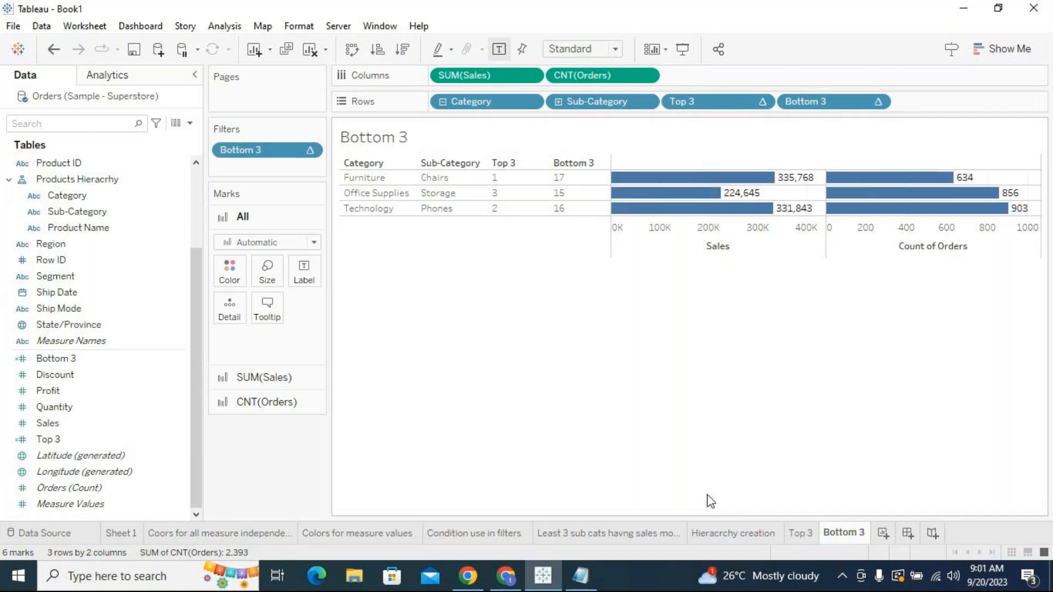
Open the Top 3 worksheet and look over the Top 3 and Bottom 3 calculated fields among the measures
click(797, 533)
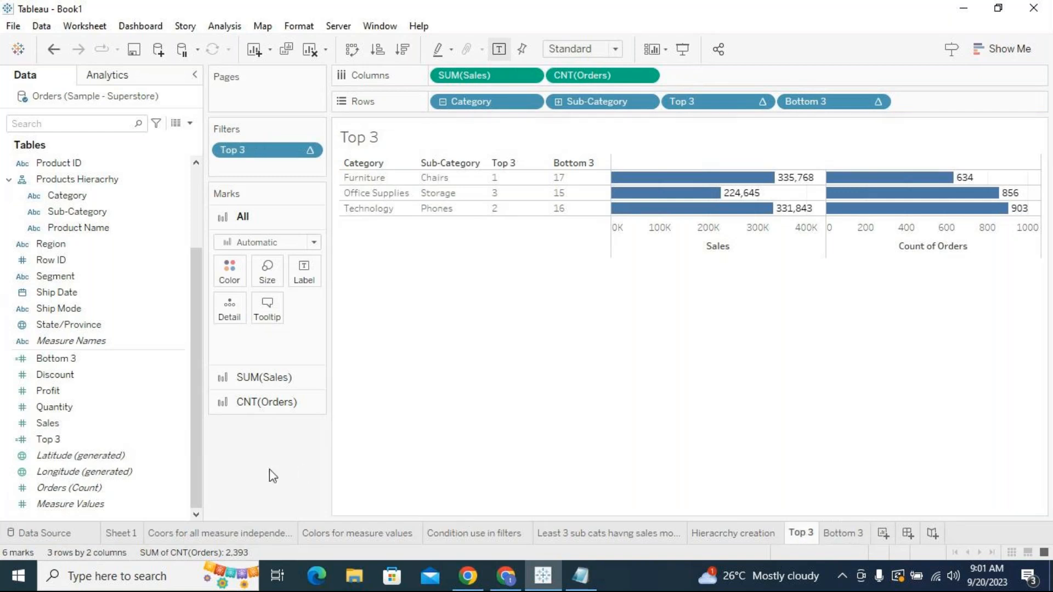
mouse_move(193, 351)
mouse_down()
mouse_move(208, 247)
mouse_move(201, 345)
mouse_move(202, 333)
mouse_up()
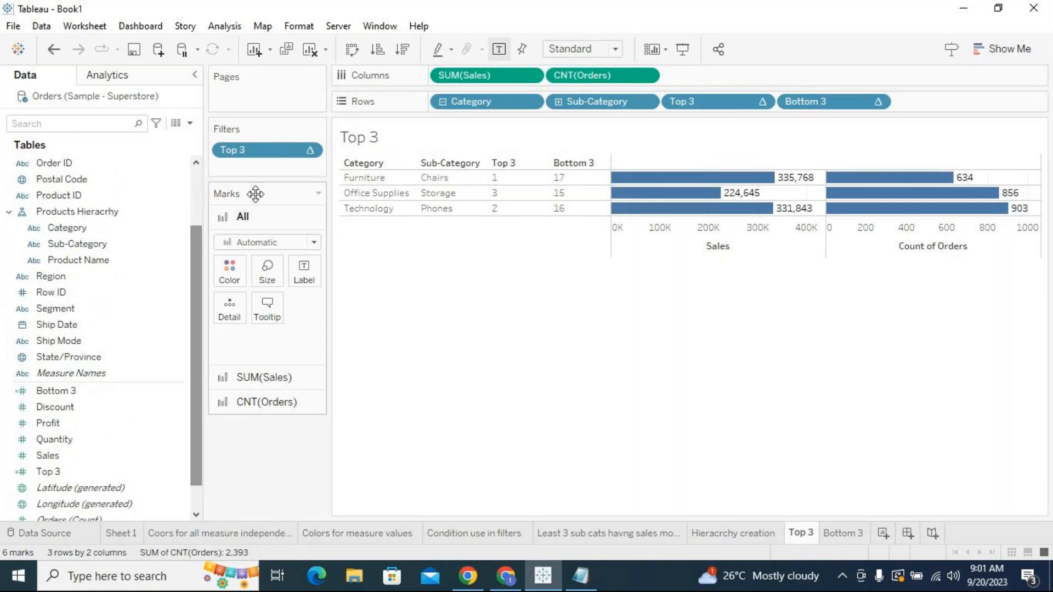
click(191, 125)
click(463, 425)
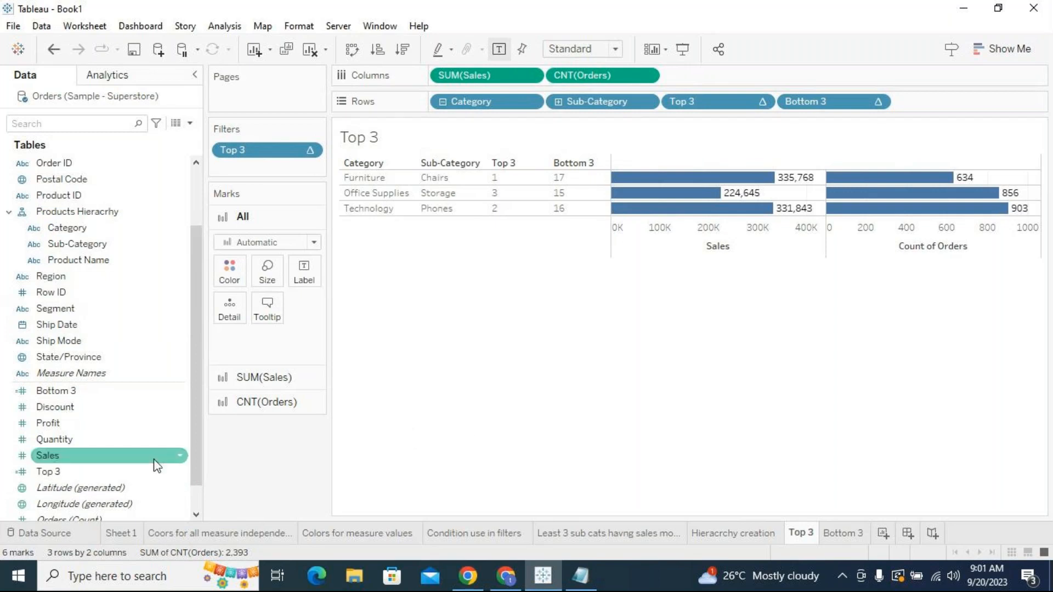
scroll(197, 446, down, 2)
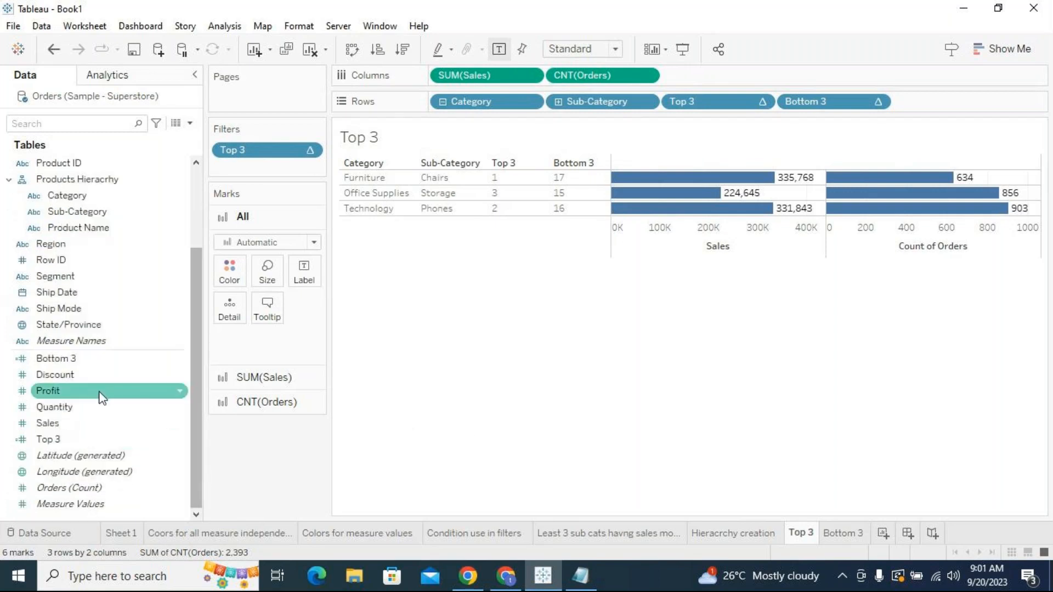
click(80, 441)
ctrl+click(82, 363)
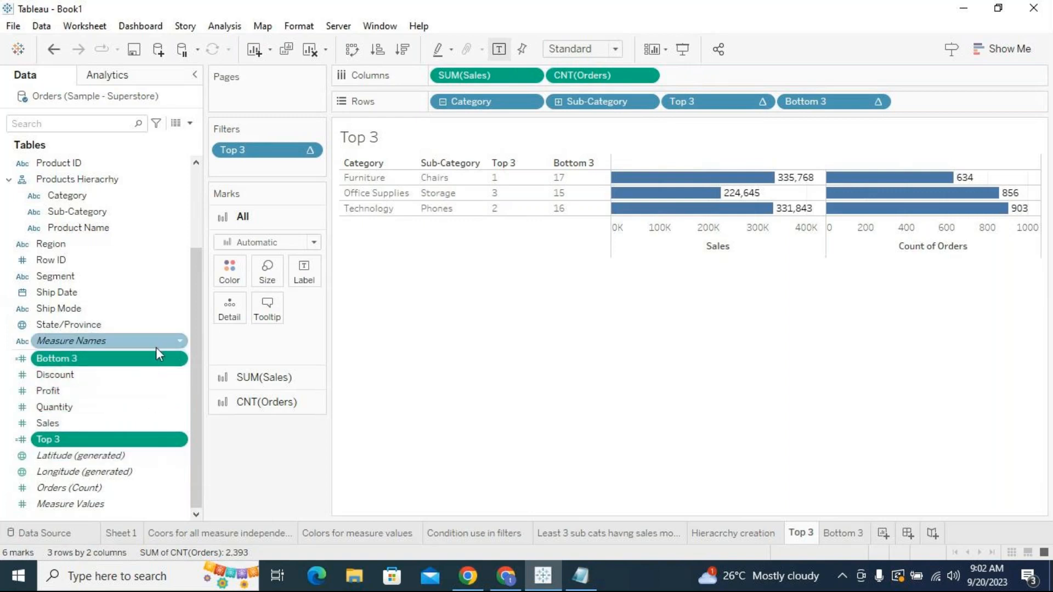
click(104, 310)
mouse_move(103, 311)
mouse_down()
mouse_move(133, 304)
mouse_move(110, 308)
mouse_up()
click(61, 359)
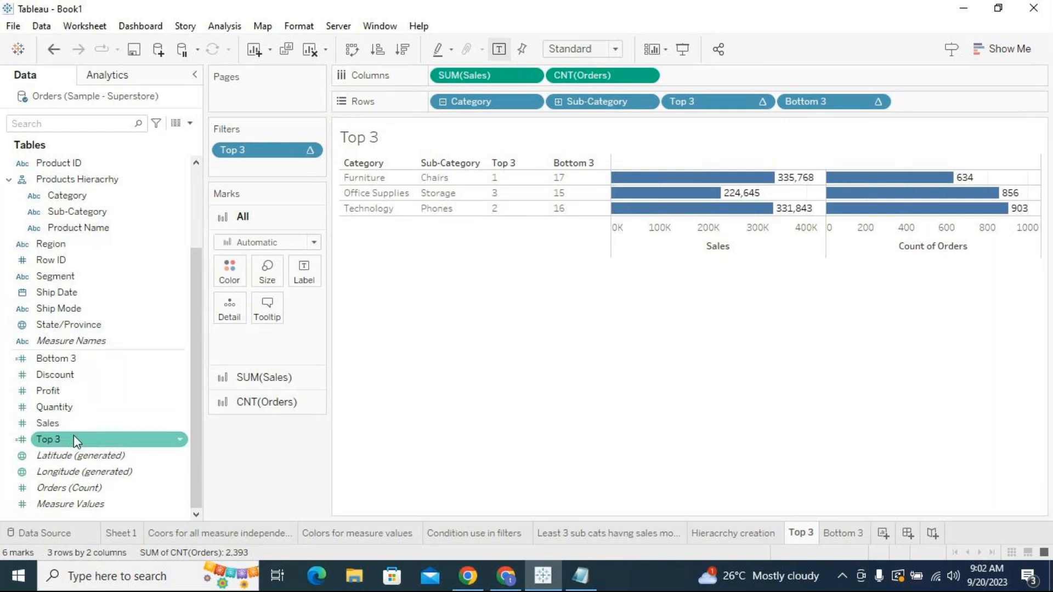
Examine the data type choices and field options of the Bottom 3 calculated field without changing them
mouse_move(73, 436)
mouse_down()
mouse_move(249, 446)
mouse_move(41, 426)
mouse_move(64, 436)
mouse_up()
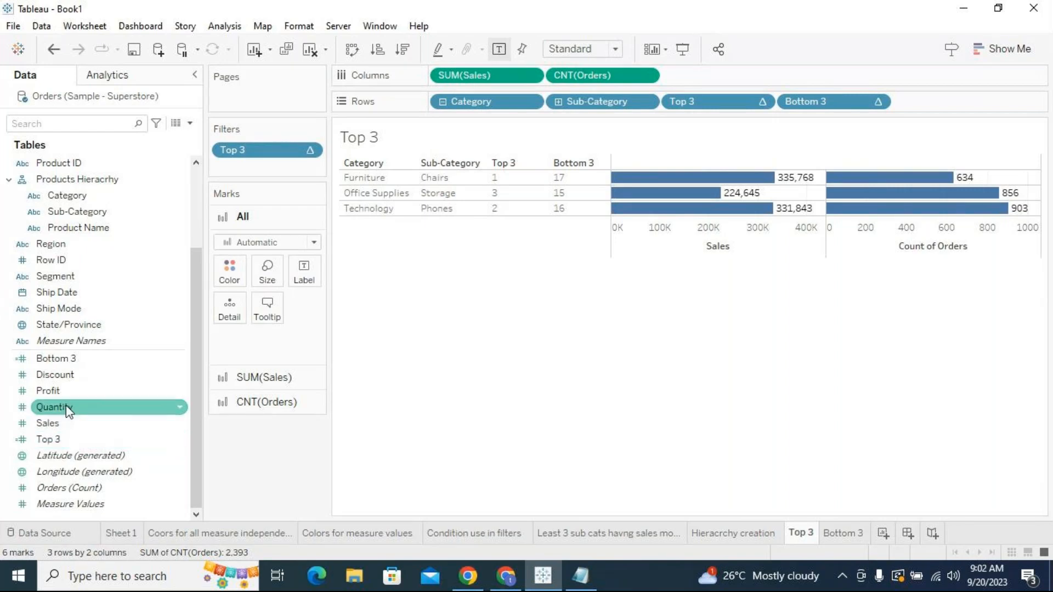
click(70, 366)
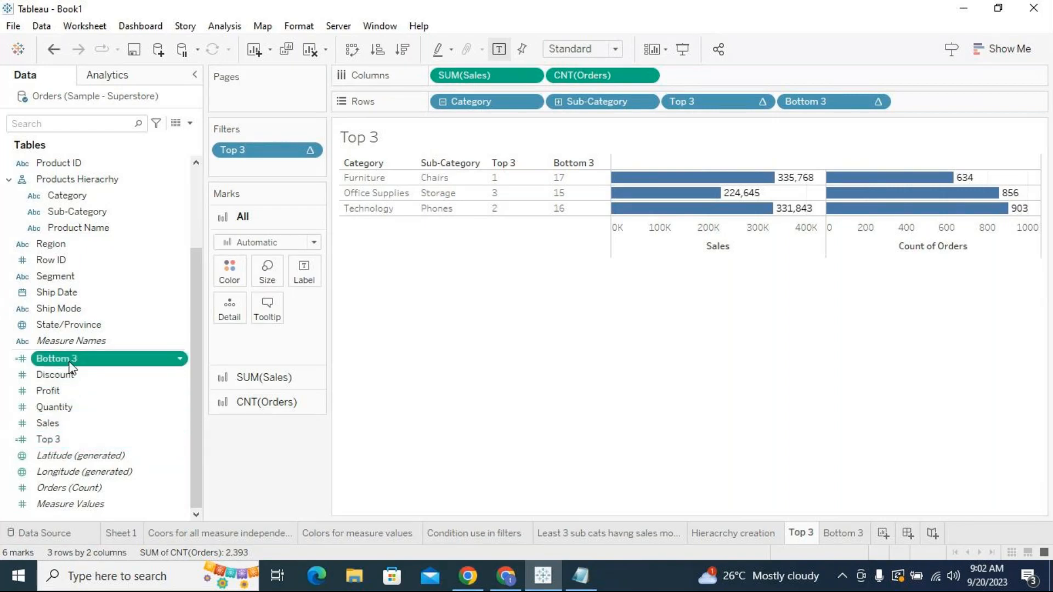
click(26, 363)
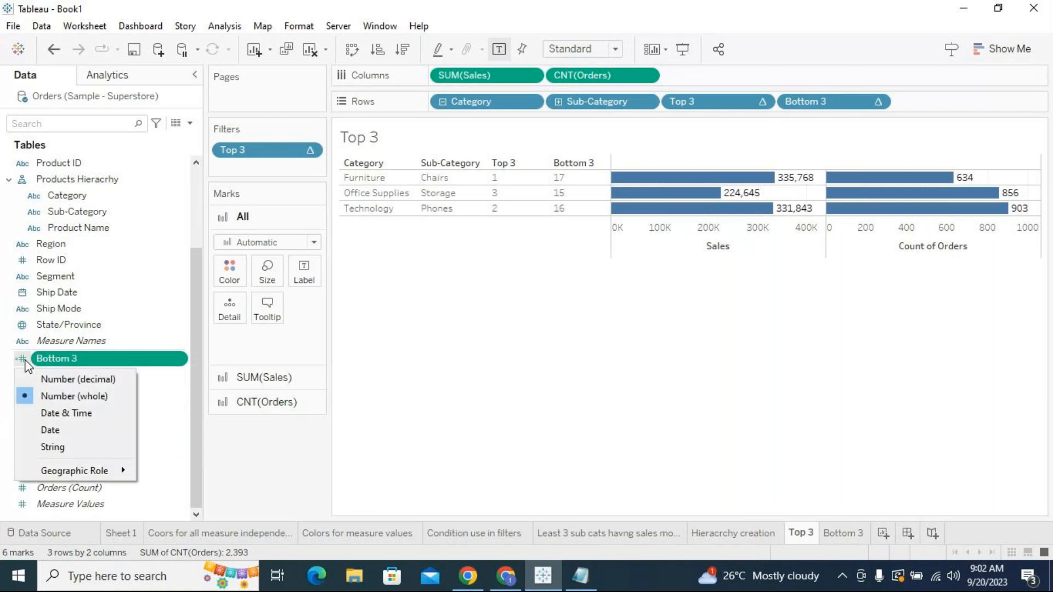
click(200, 454)
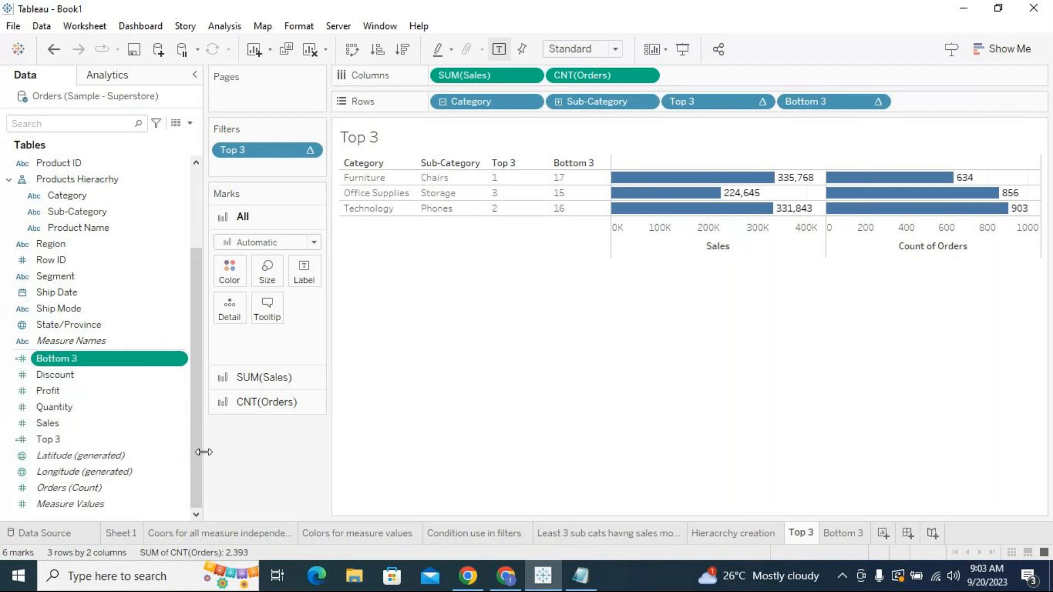
click(22, 358)
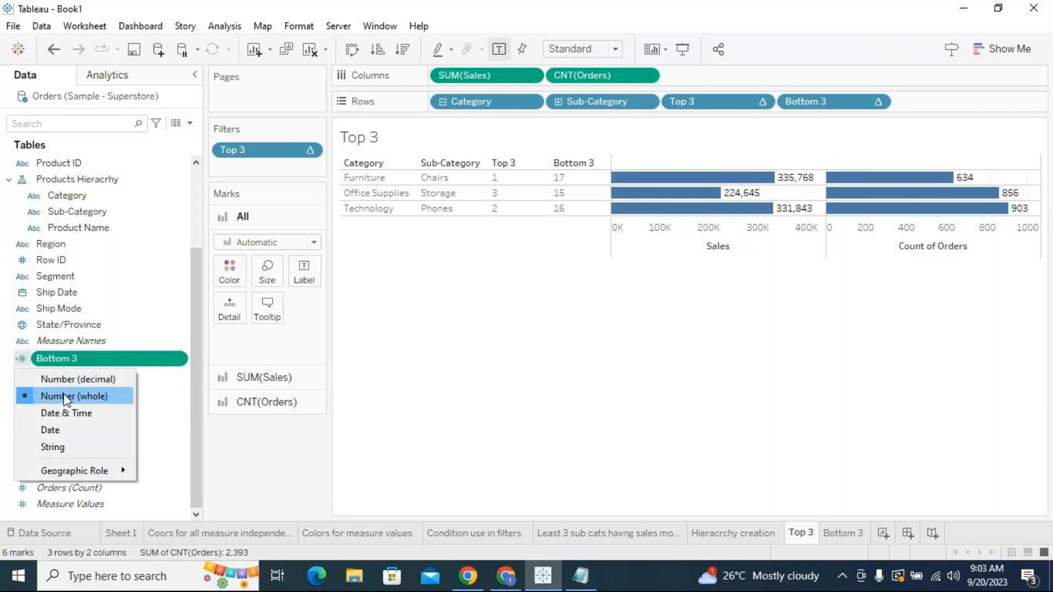
click(229, 438)
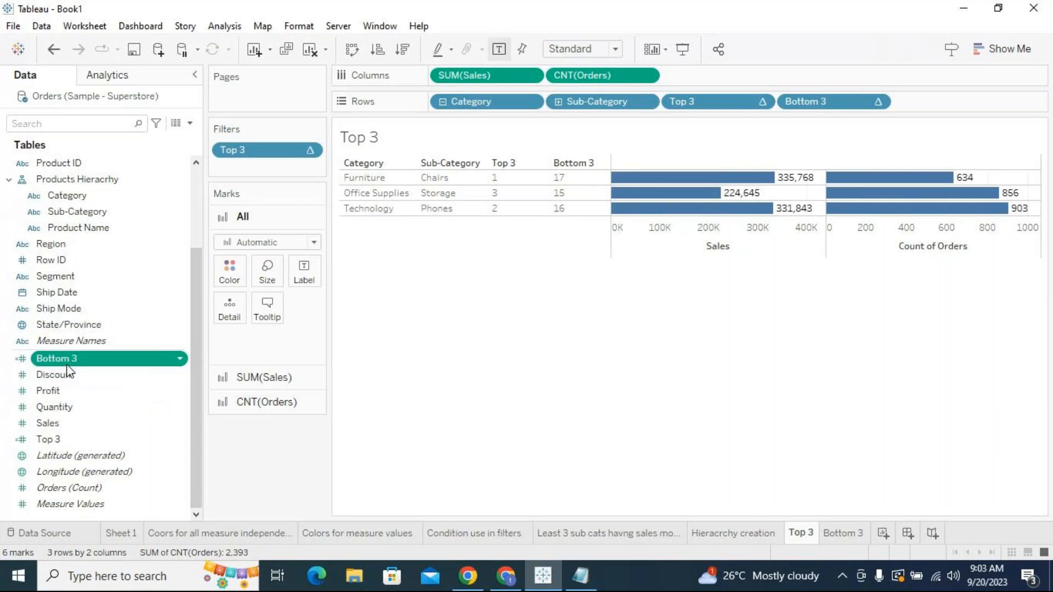
click(22, 363)
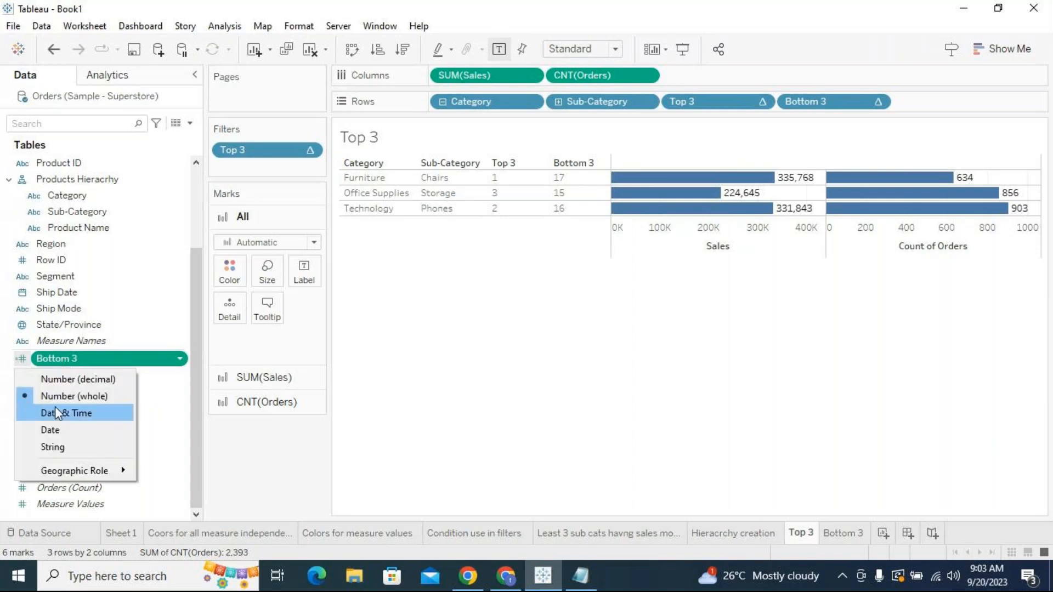
click(240, 475)
click(180, 361)
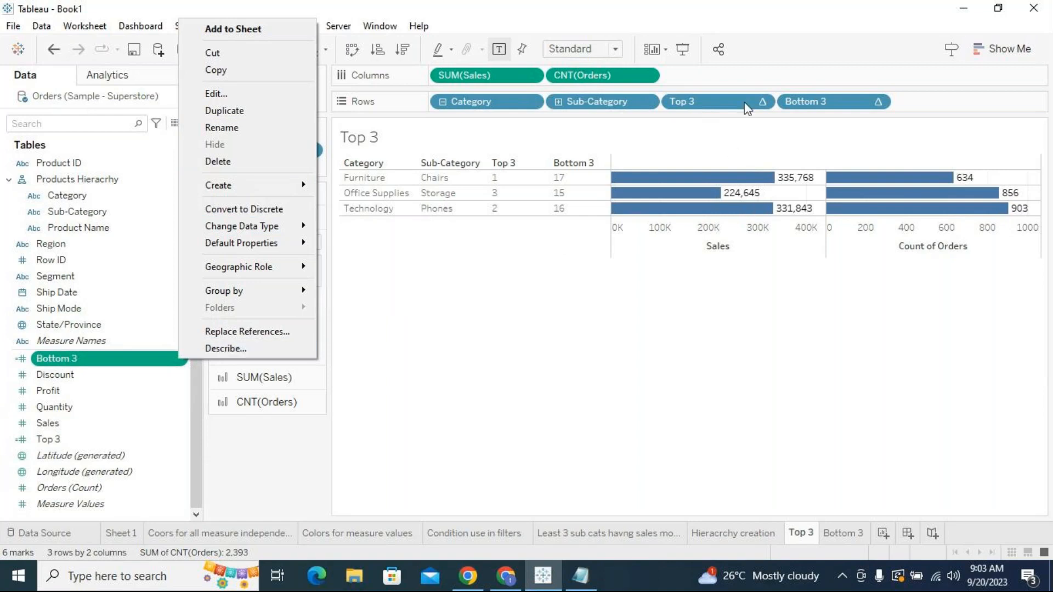
click(695, 183)
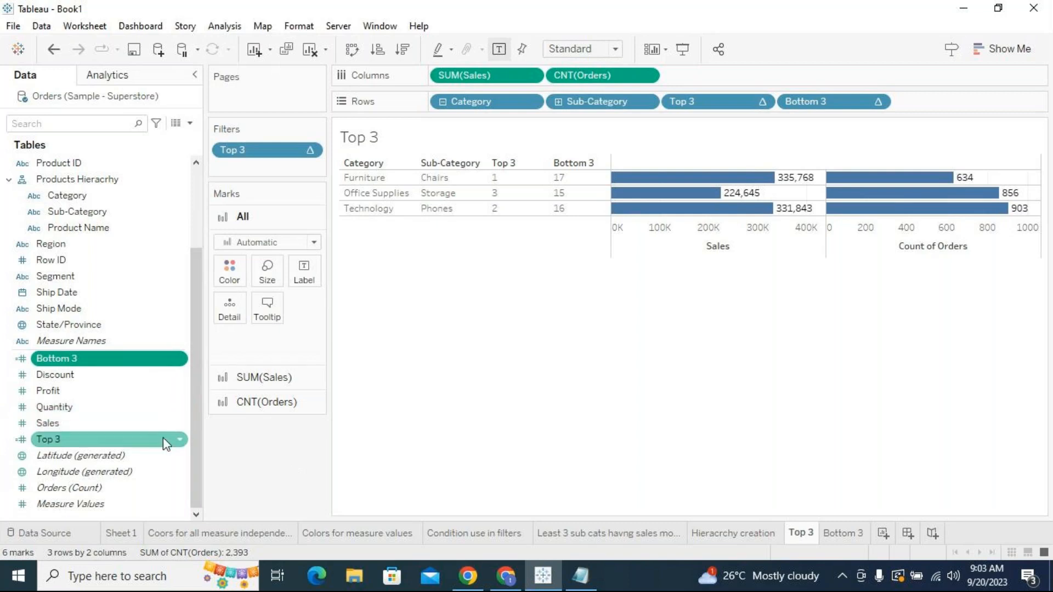
Convert the Top 3 and Bottom 3 calculated fields in the data source to discrete
click(181, 440)
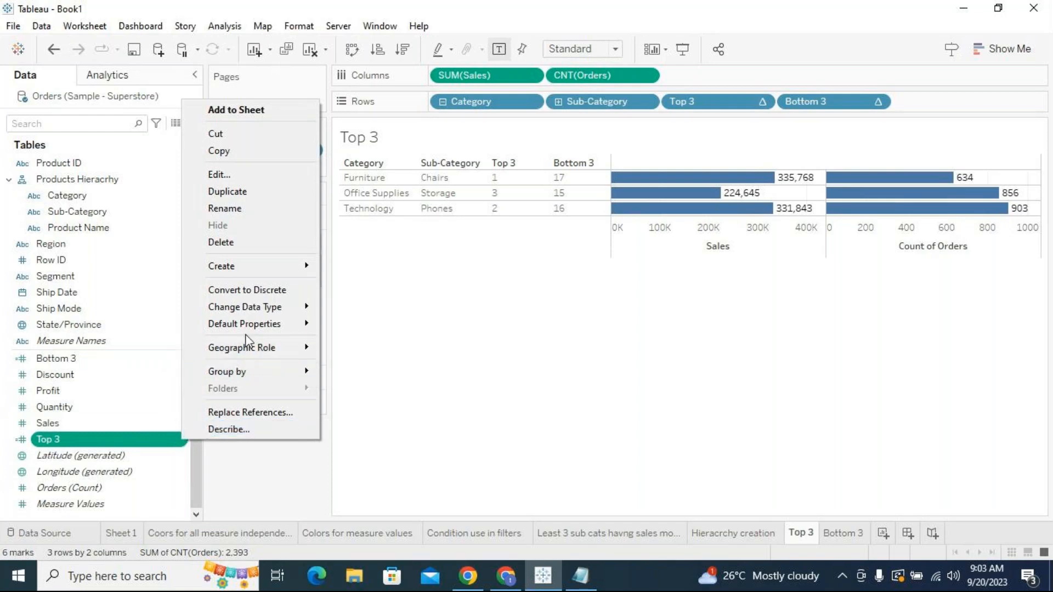
click(258, 289)
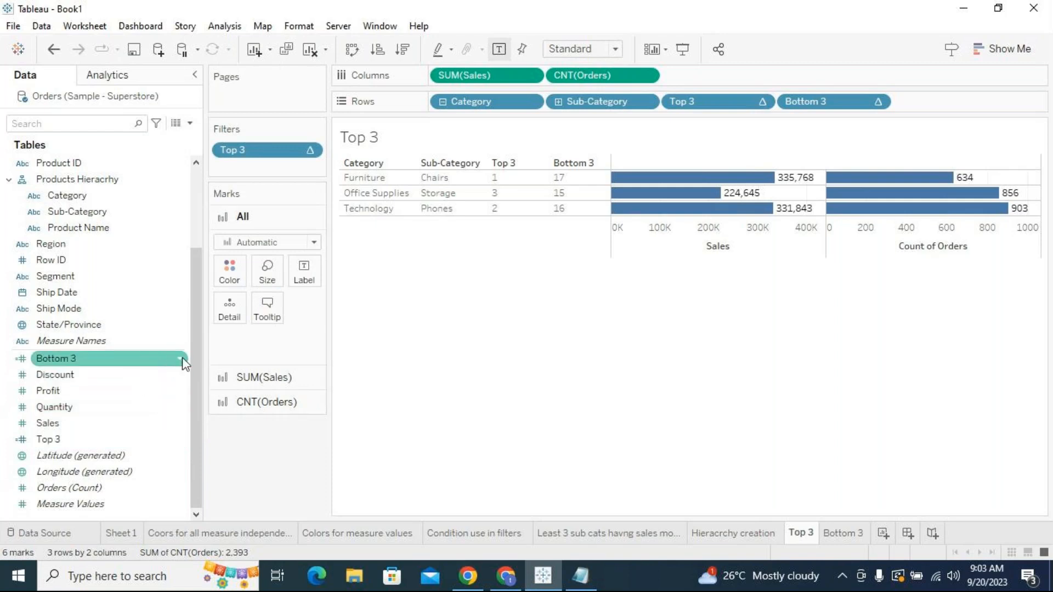
right_click(184, 358)
click(272, 211)
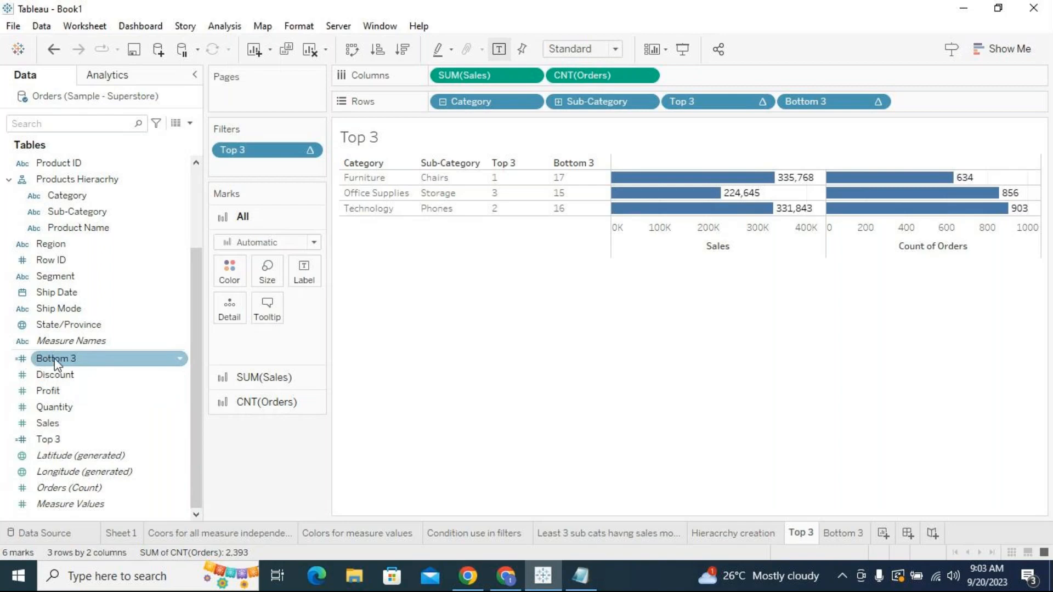
click(91, 244)
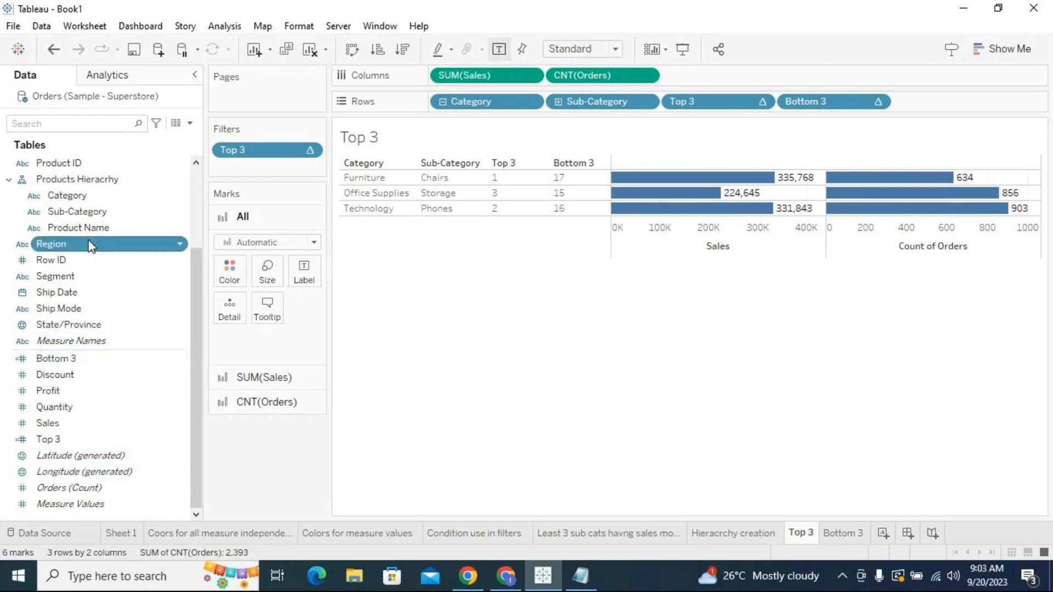
Try coloring all bars on the Top 3 sheet by the discrete Top 3 field, checking its legend and removing it again
drag(75, 444, 230, 271)
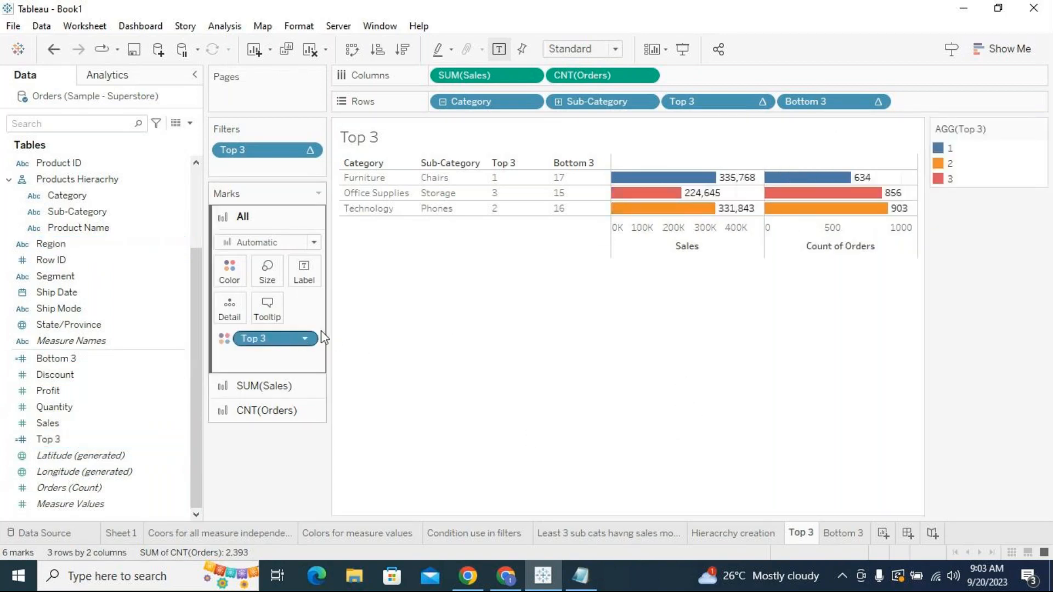
mouse_move(279, 336)
mouse_down()
mouse_move(294, 459)
mouse_move(275, 337)
mouse_up()
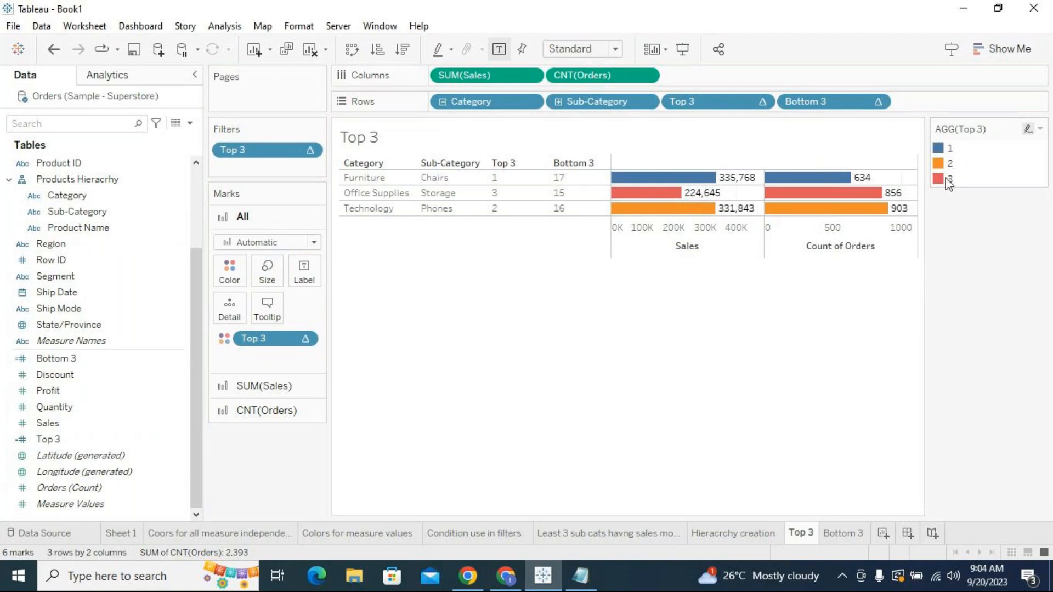
click(939, 147)
click(942, 163)
click(948, 179)
click(946, 249)
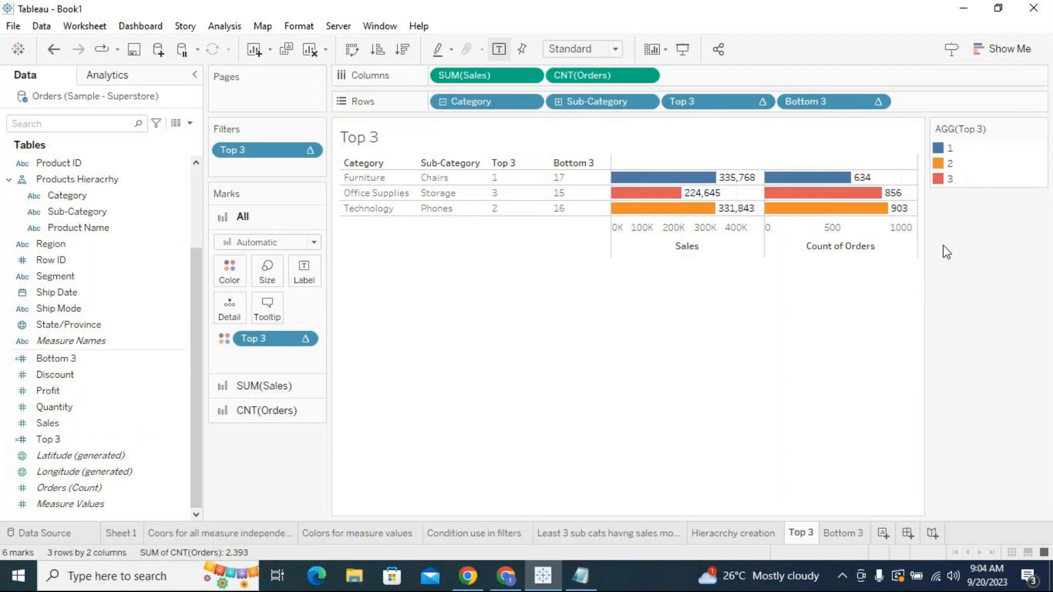
mouse_move(512, 531)
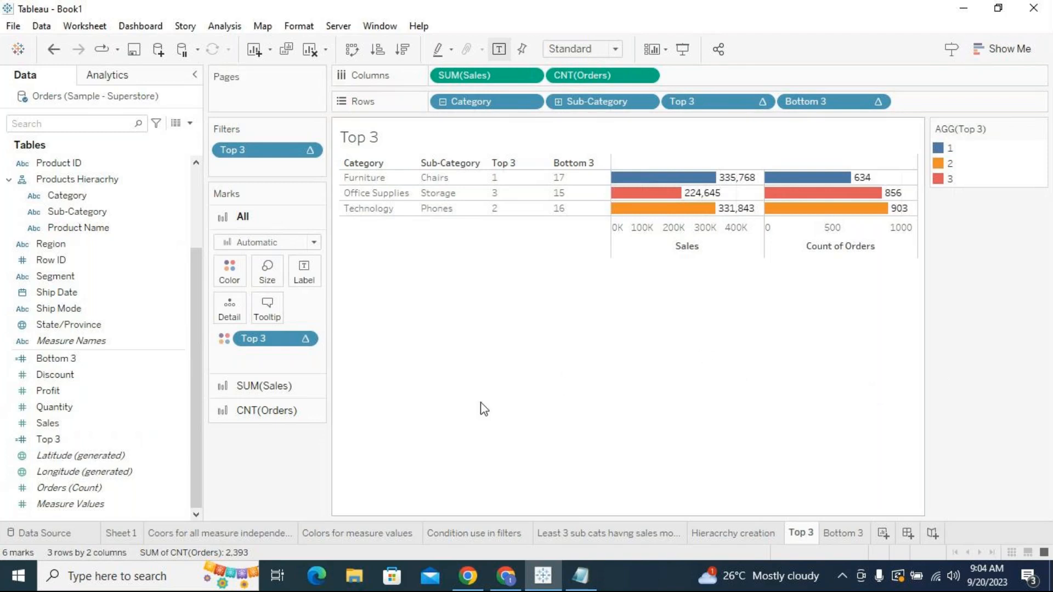
drag(281, 347, 303, 466)
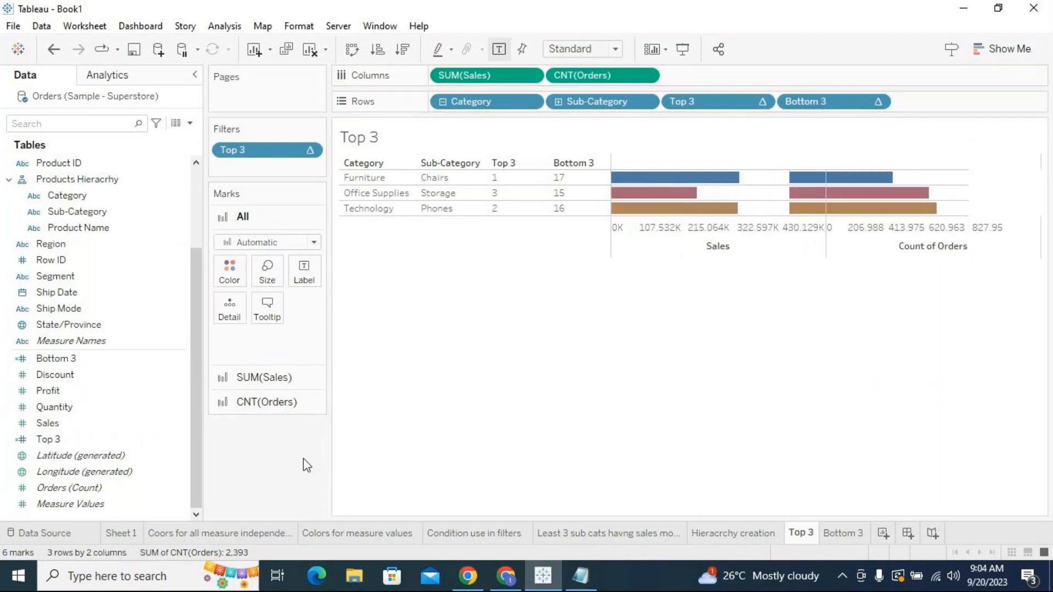
Color all bars on the Top 3 sheet by summed Sales and open the color editing dialog for that legend
mouse_move(117, 431)
mouse_down()
mouse_move(232, 278)
mouse_move(228, 256)
mouse_move(229, 267)
mouse_up()
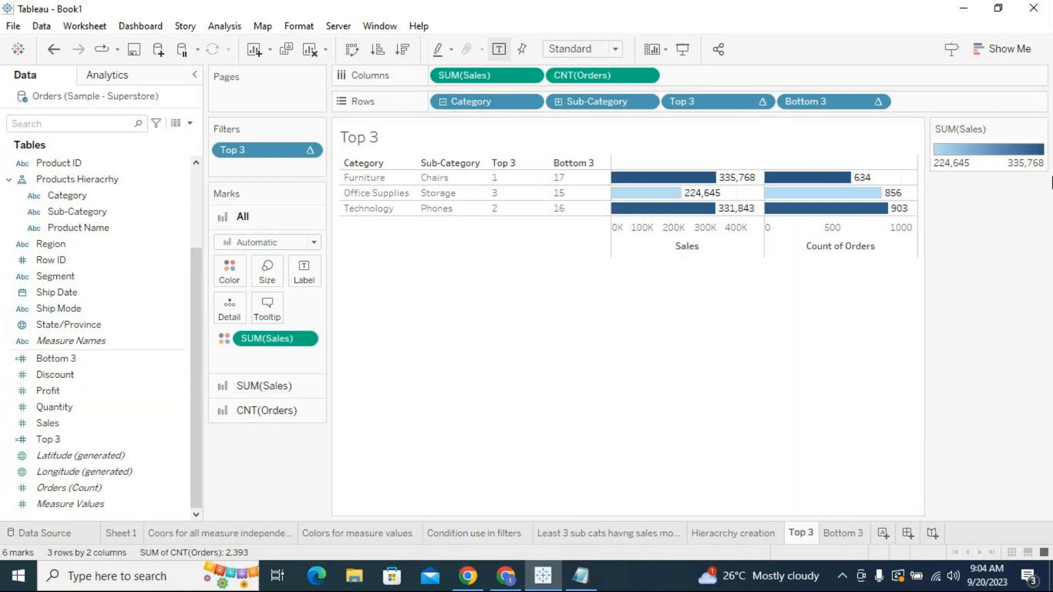
click(1040, 130)
click(1005, 144)
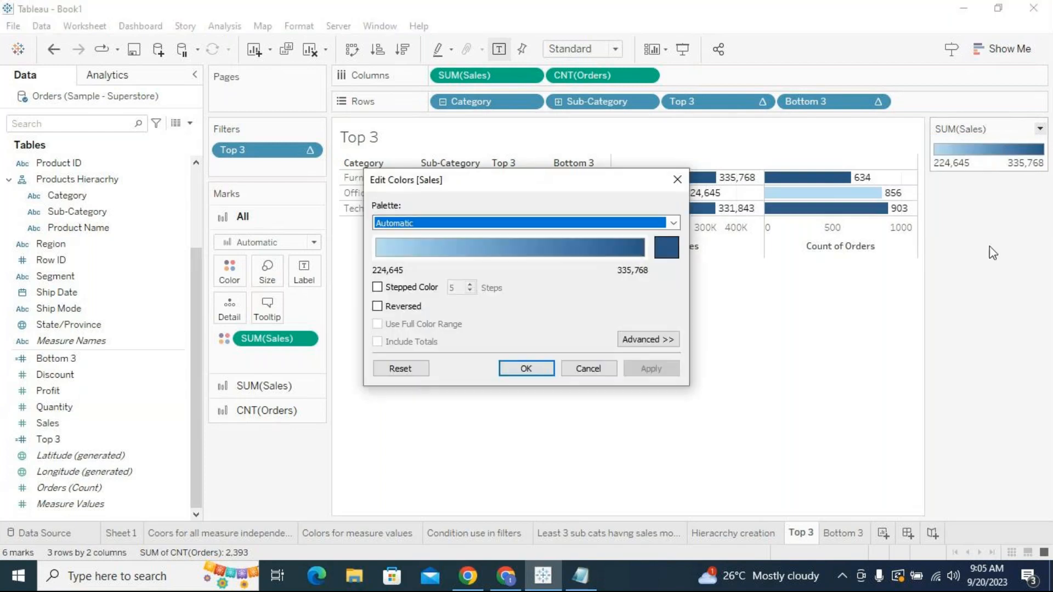
Preview the Orange, Orange-Blue Diverging, Gold-Purple Diverging and Blue Light palettes for the Sales colors
click(673, 222)
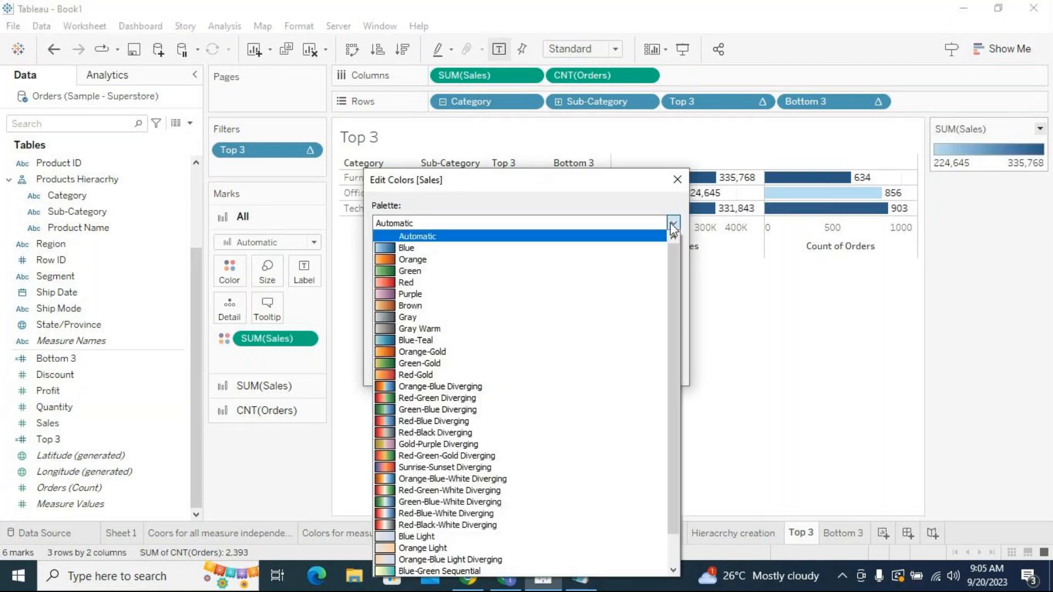
click(471, 259)
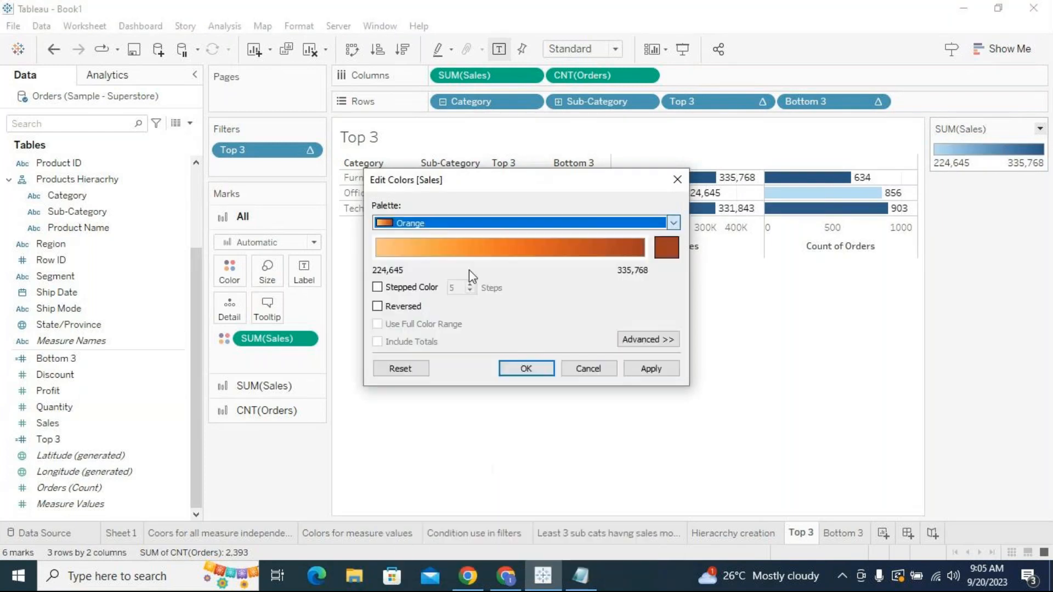
click(505, 223)
click(484, 362)
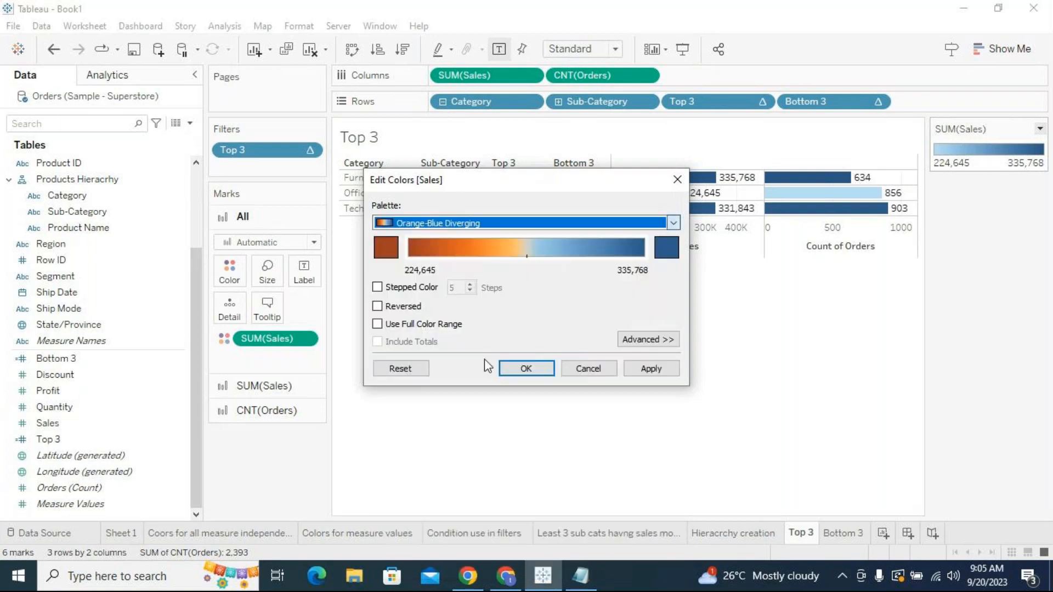
click(528, 225)
click(481, 410)
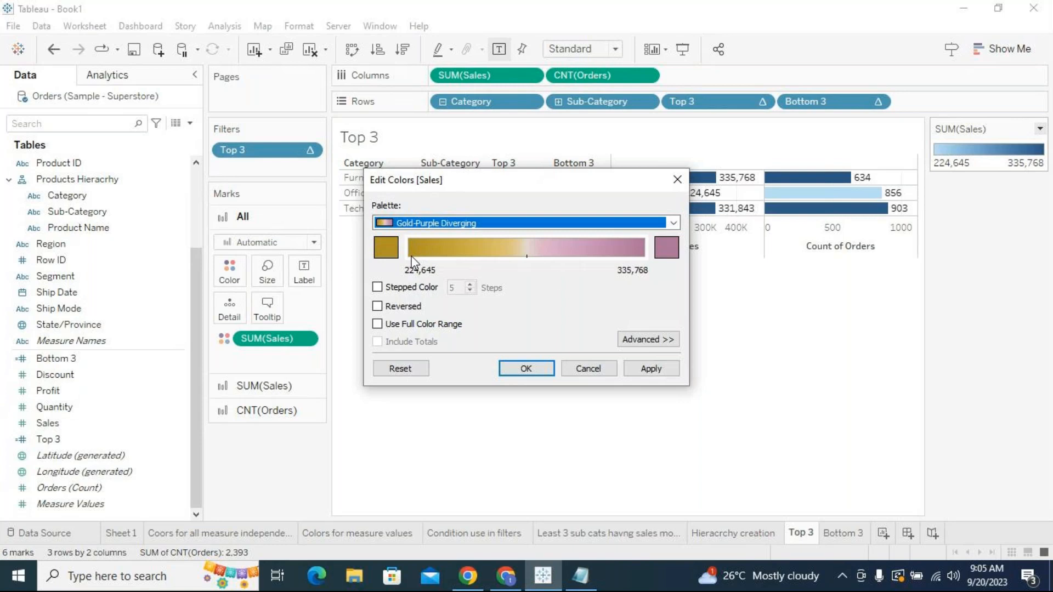
click(674, 223)
click(543, 502)
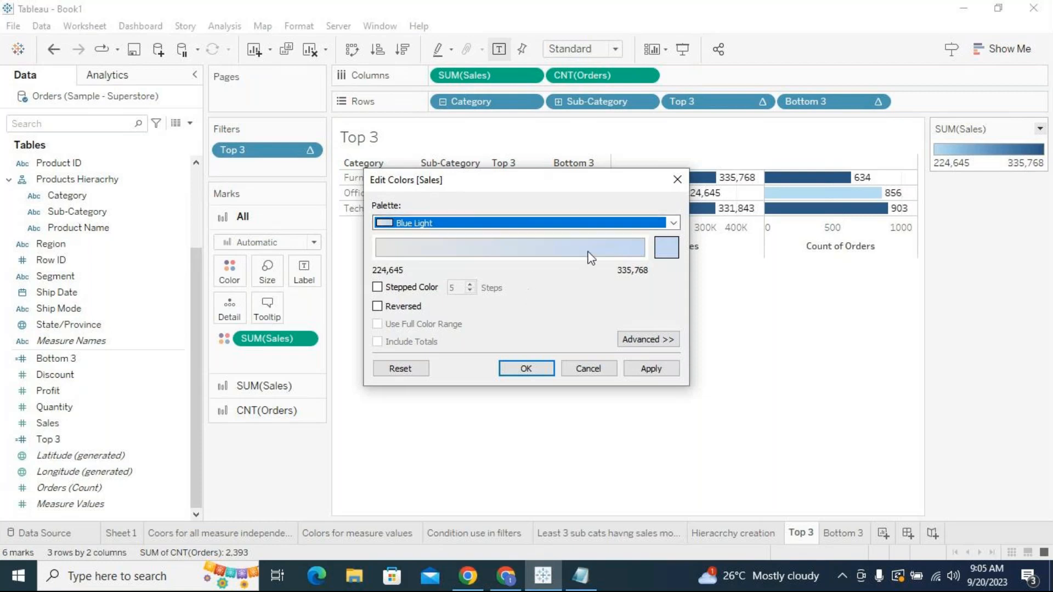
Apply the Red palette with stepped color in 3 steps to the Sales colors
click(588, 227)
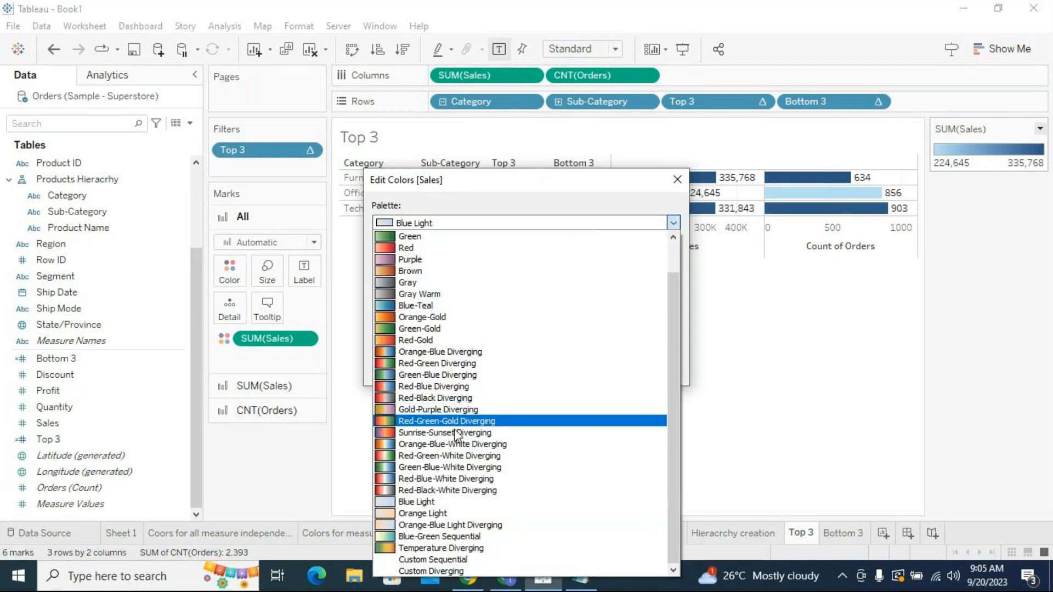
click(421, 246)
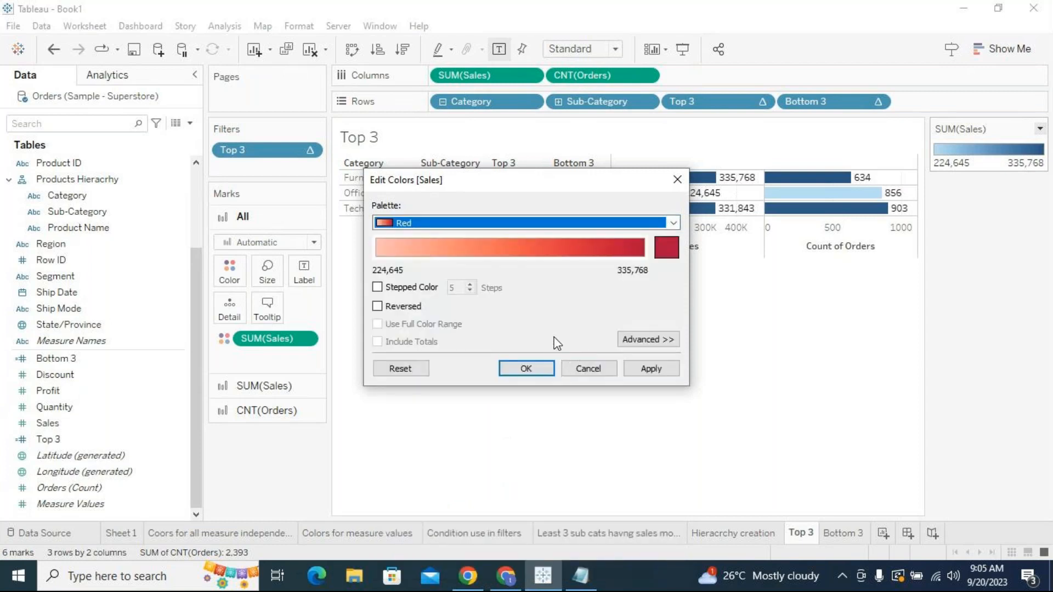
click(378, 287)
drag(466, 184, 506, 270)
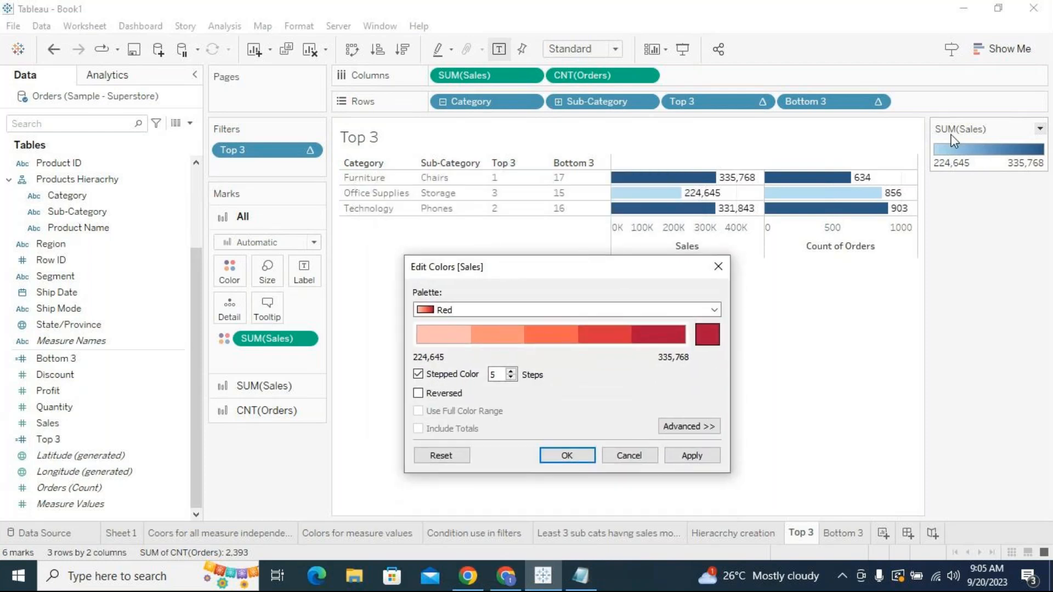
click(510, 379)
click(511, 378)
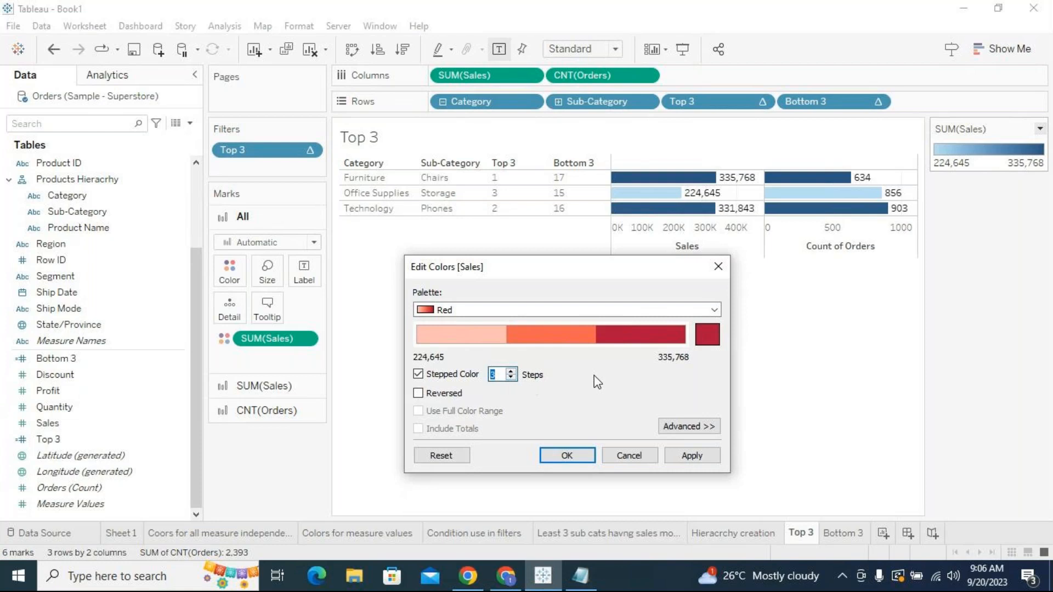
click(677, 451)
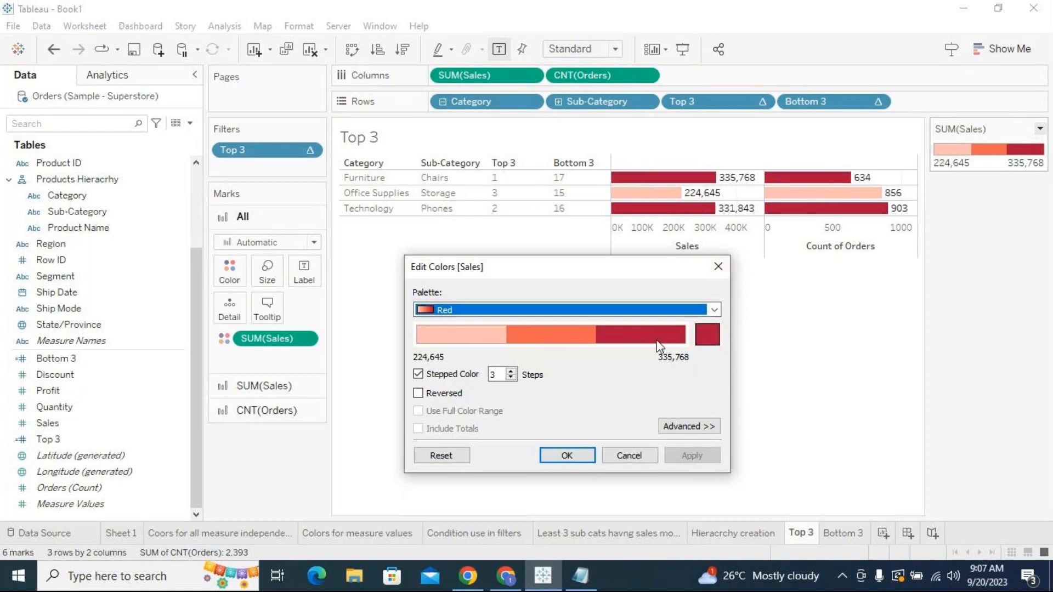
Try the stepped Red palette with 46 steps on the Sales colors
click(512, 371)
click(511, 371)
click(511, 371)
click(511, 371)
click(512, 371)
click(511, 371)
click(511, 371)
click(511, 371)
click(512, 371)
click(511, 371)
click(511, 371)
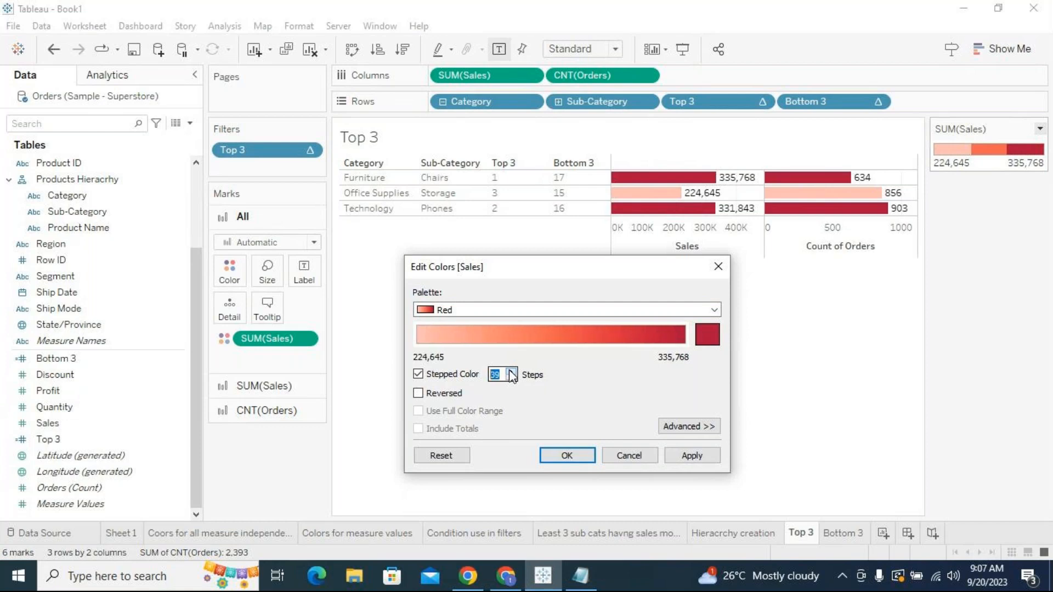
click(511, 371)
click(708, 455)
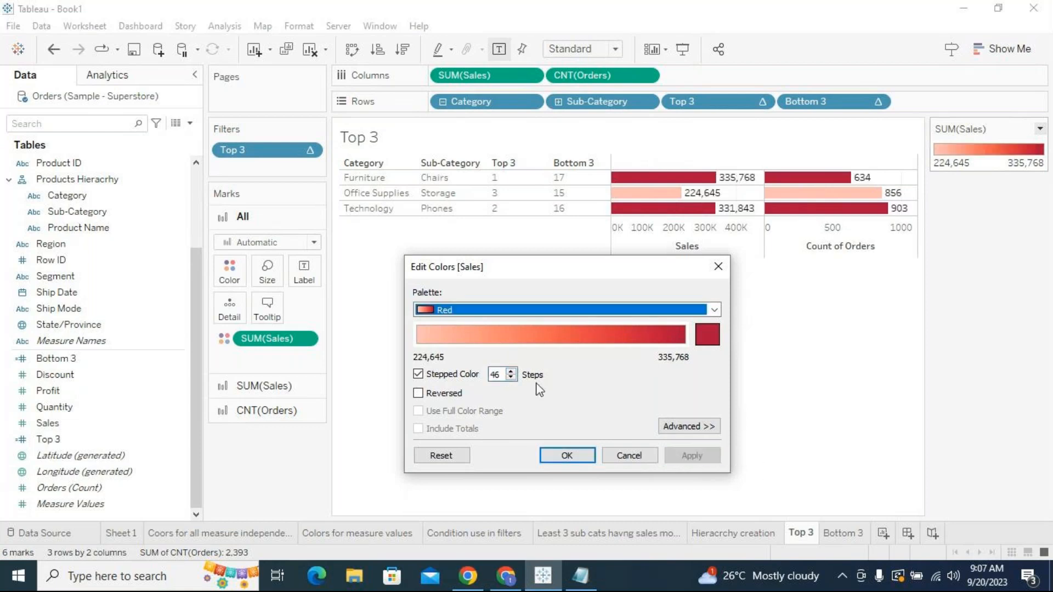
Reduce the Sales color palette to 2 steps, reverse its order and accept the color settings
click(511, 378)
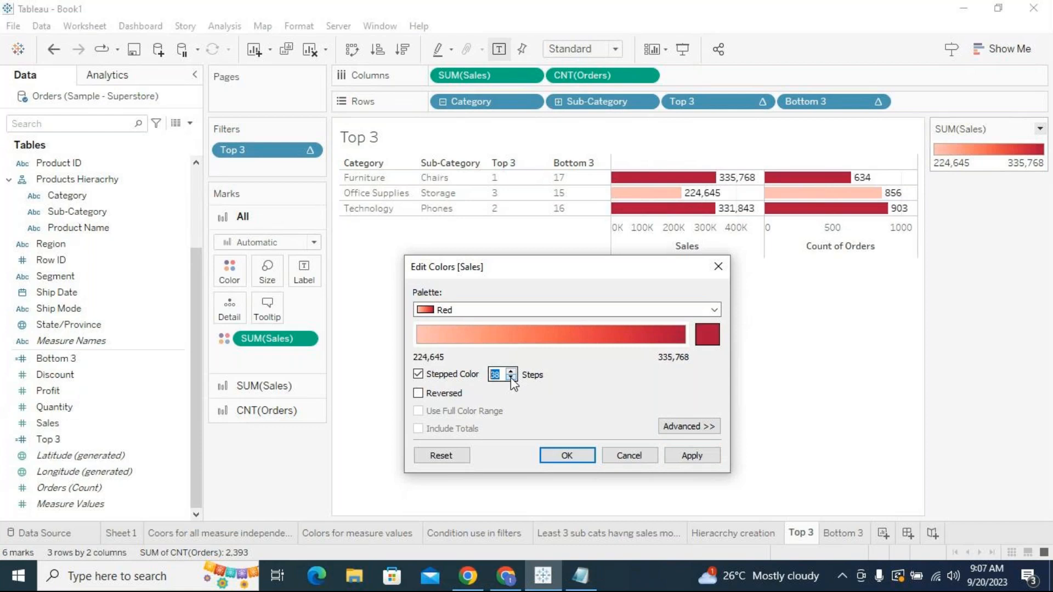
drag(511, 377, 510, 380)
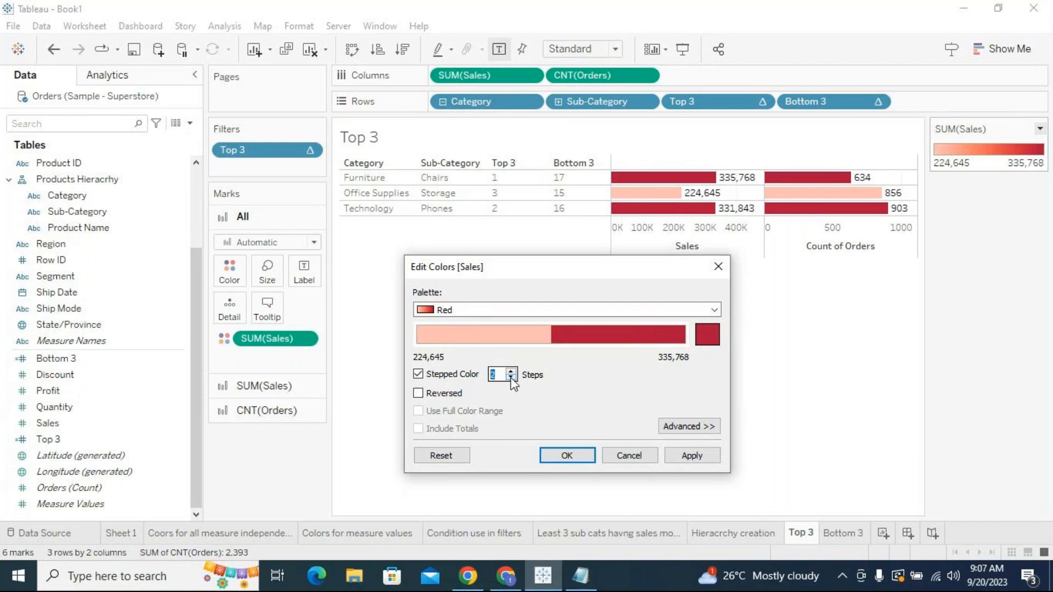
click(684, 458)
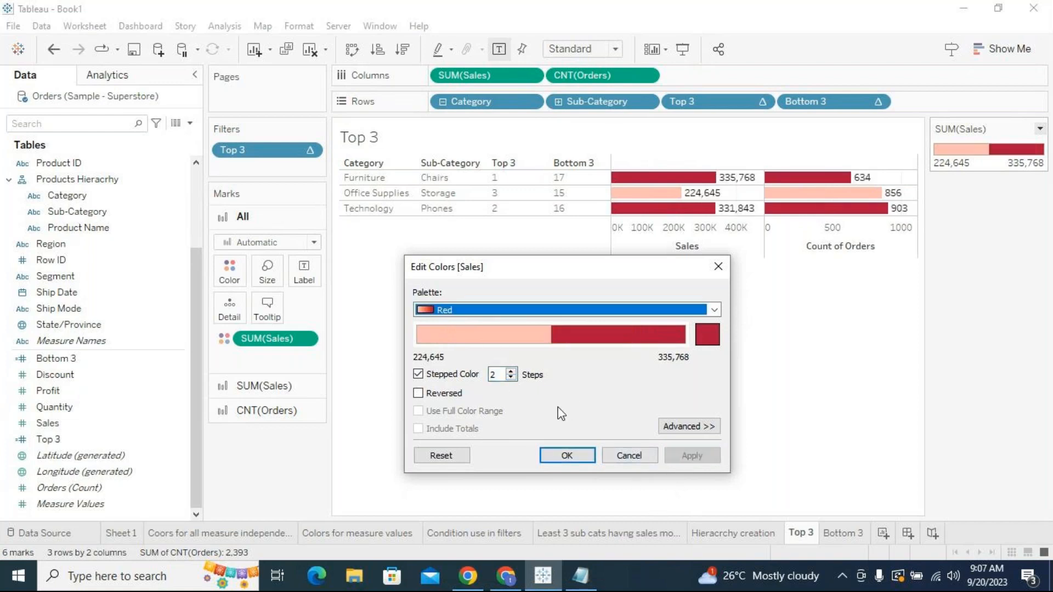
click(420, 393)
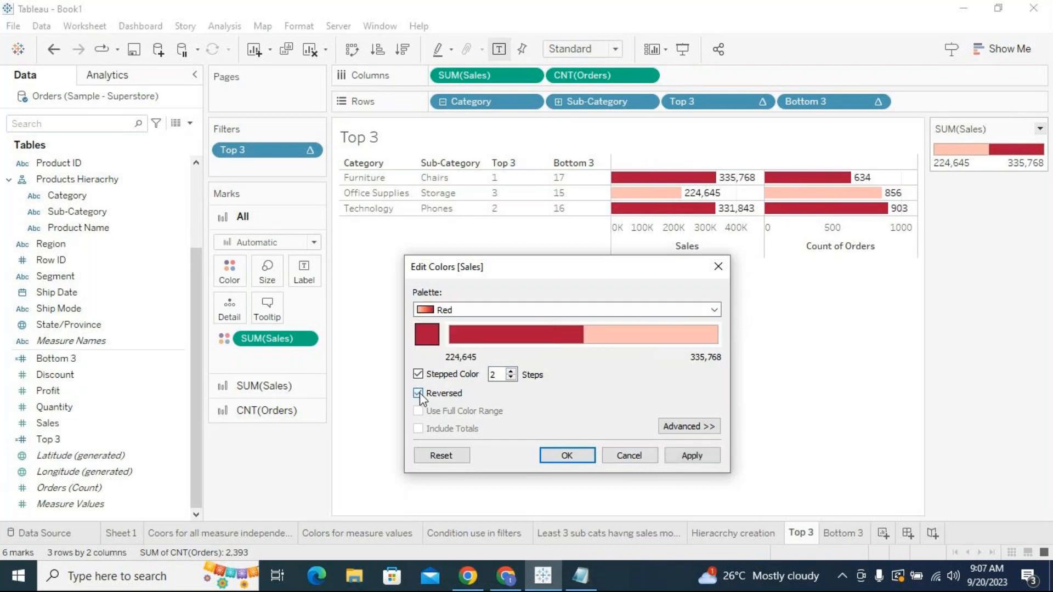
click(676, 460)
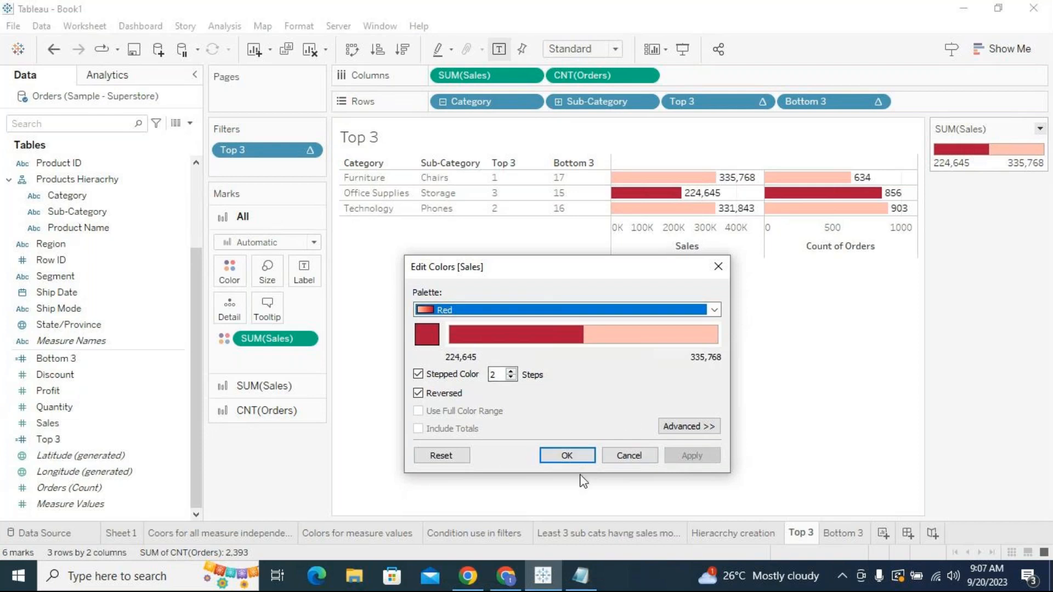
click(571, 458)
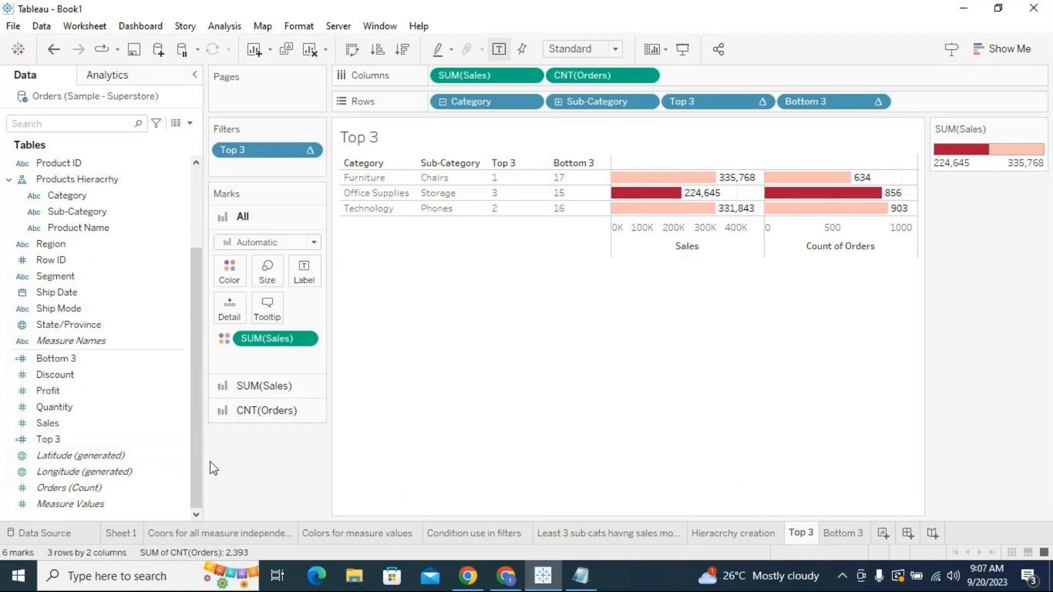
Color all bars on the sheet by the discrete Top 3 field instead of Sales and briefly highlight rank 1 from the legend
drag(100, 444, 219, 265)
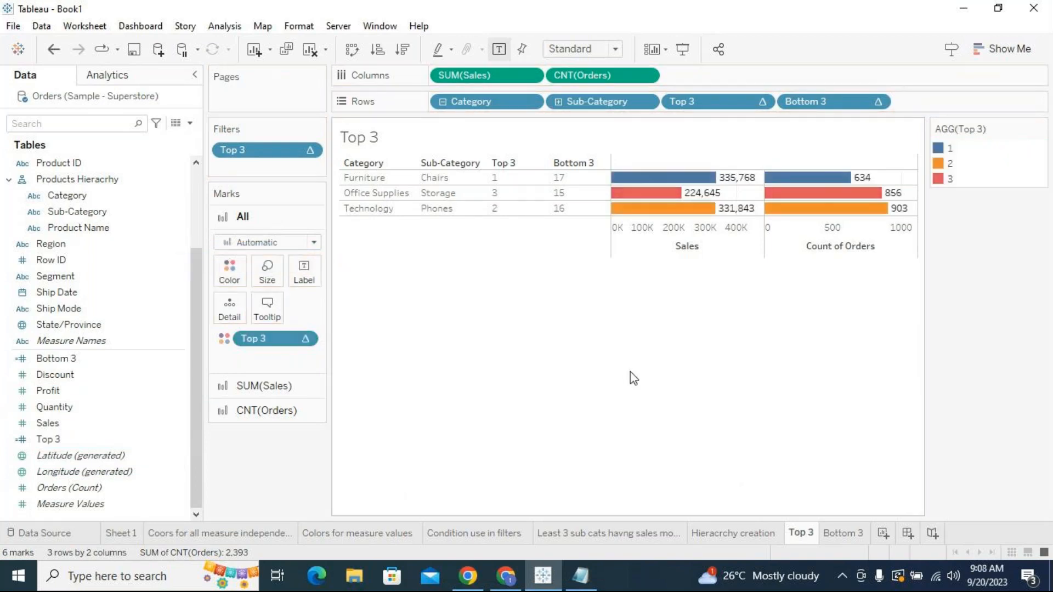
click(946, 162)
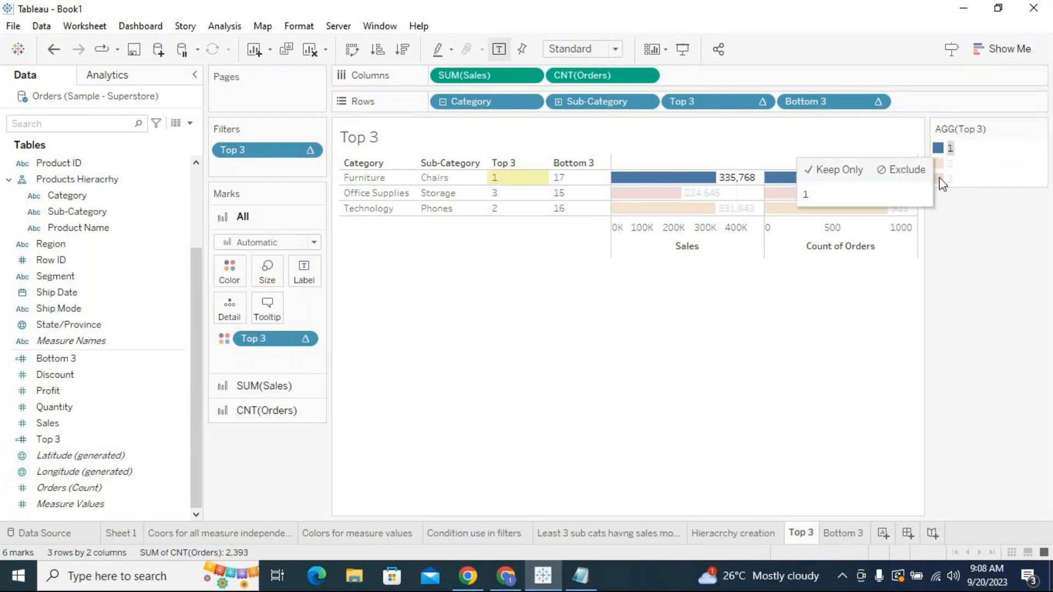
click(954, 237)
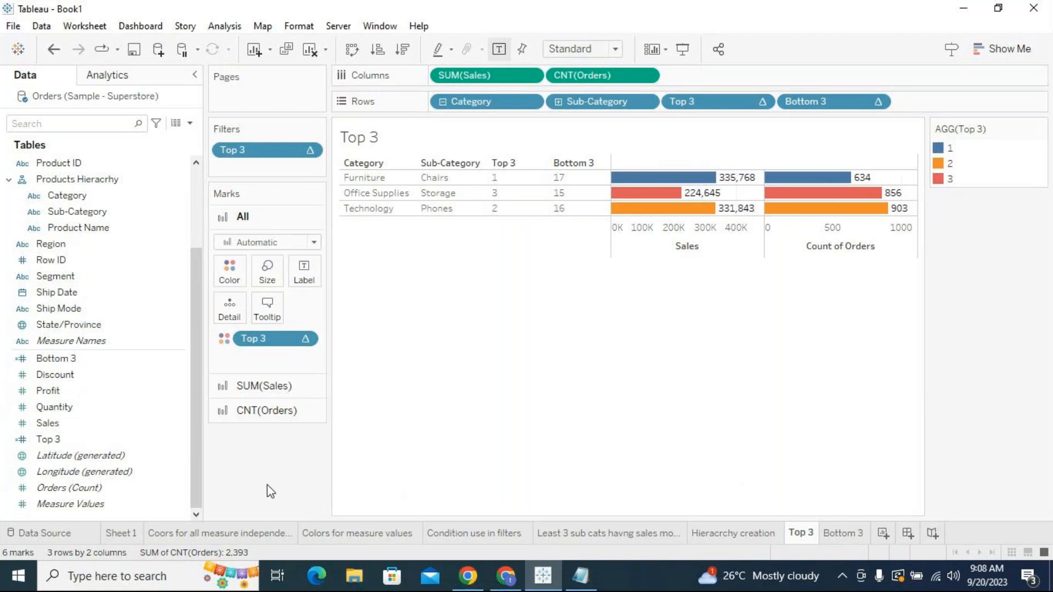
Check the data type choices and available field options of the Top 3 calculated field
click(20, 441)
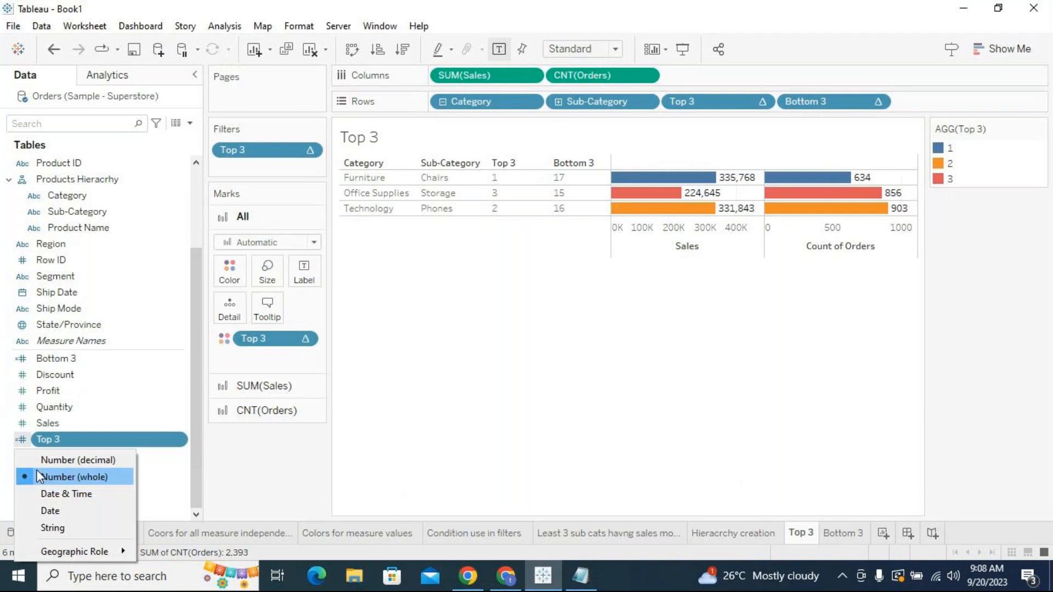
click(71, 460)
click(82, 440)
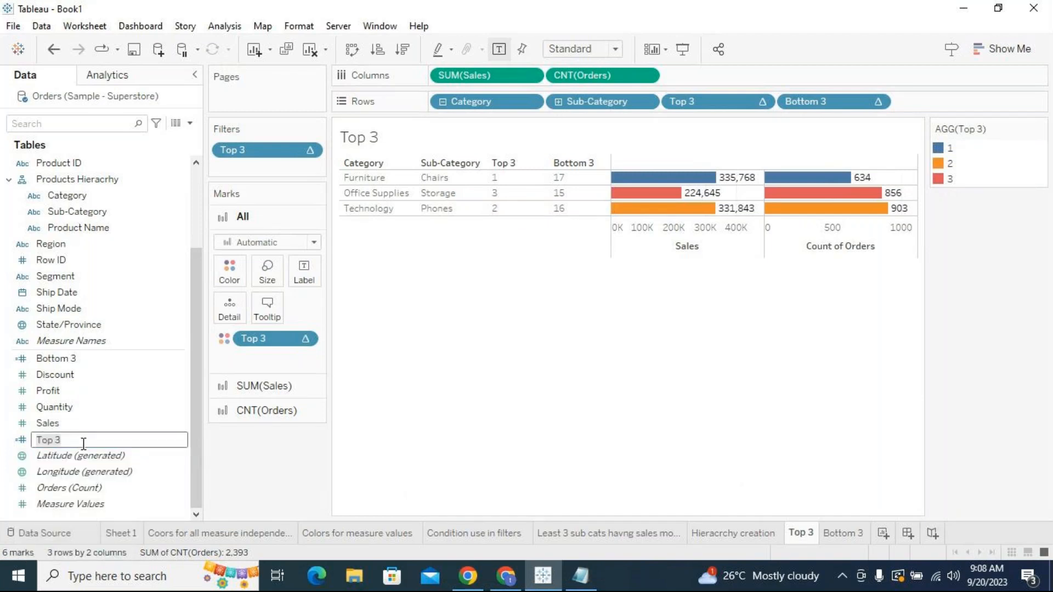
key(Return)
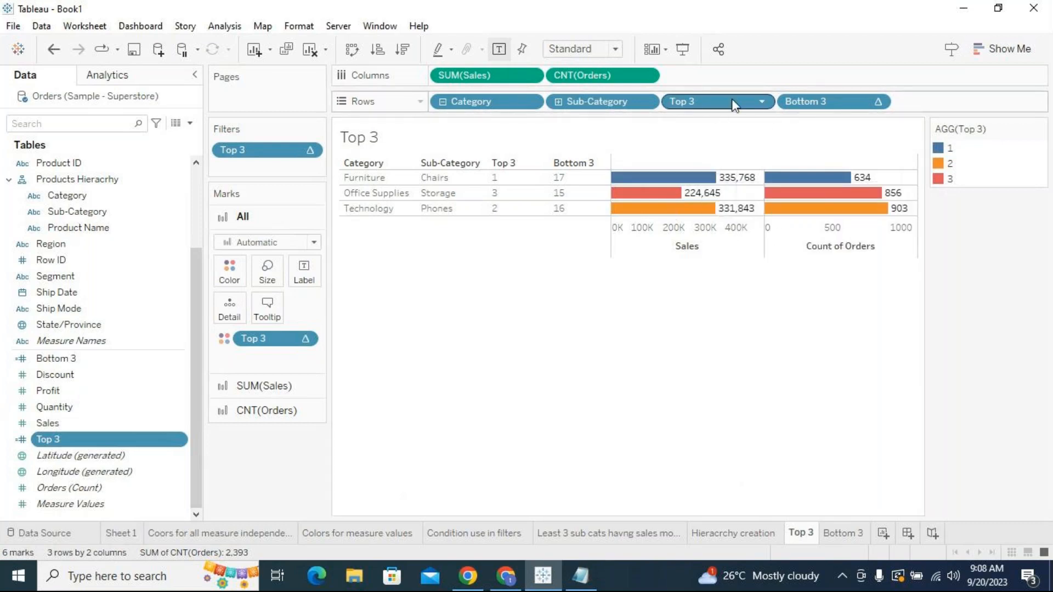
click(181, 440)
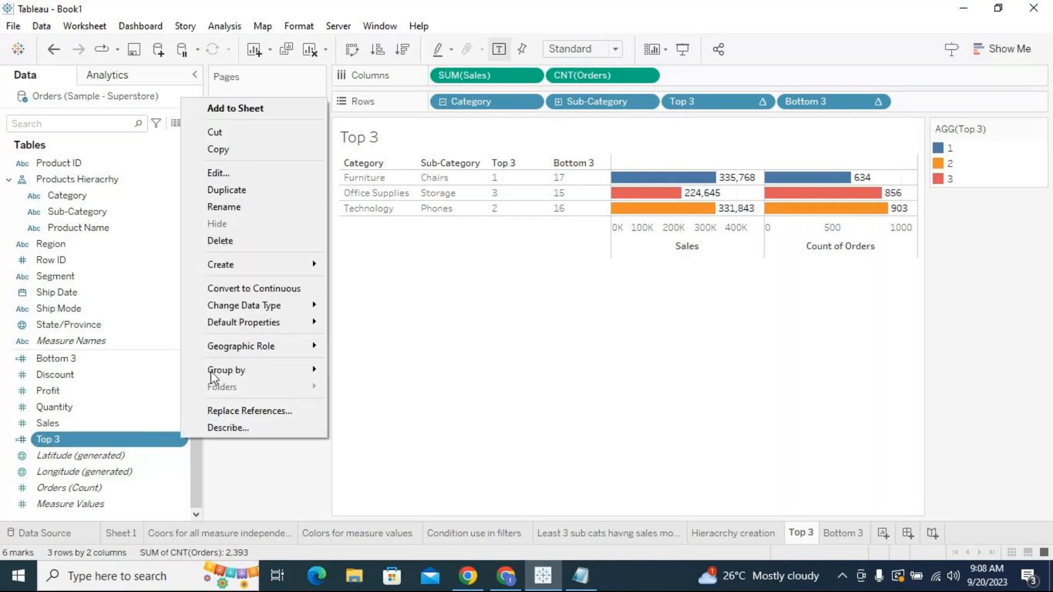
click(151, 439)
click(156, 437)
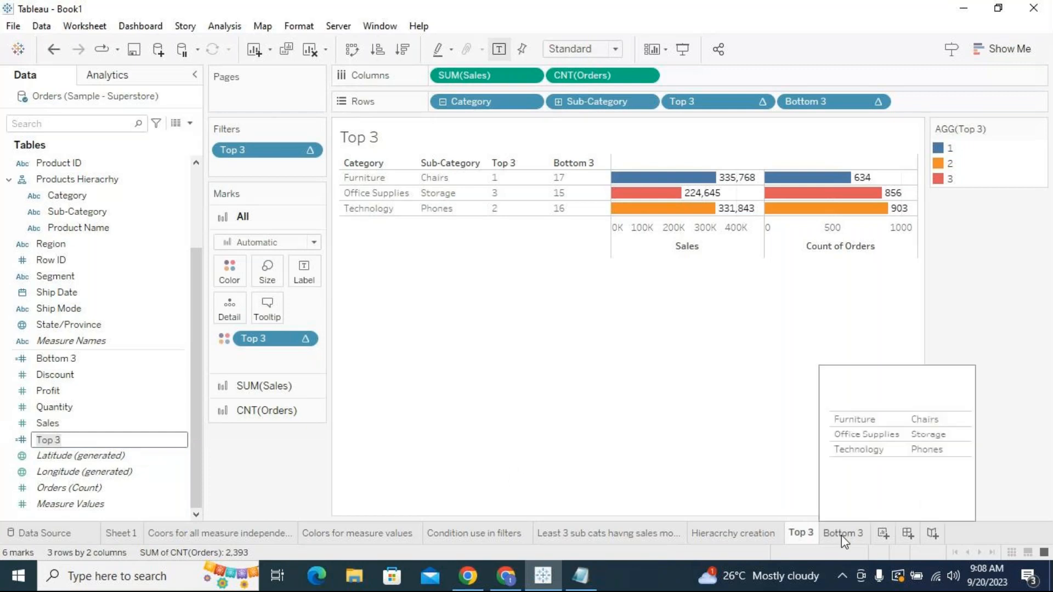
click(262, 457)
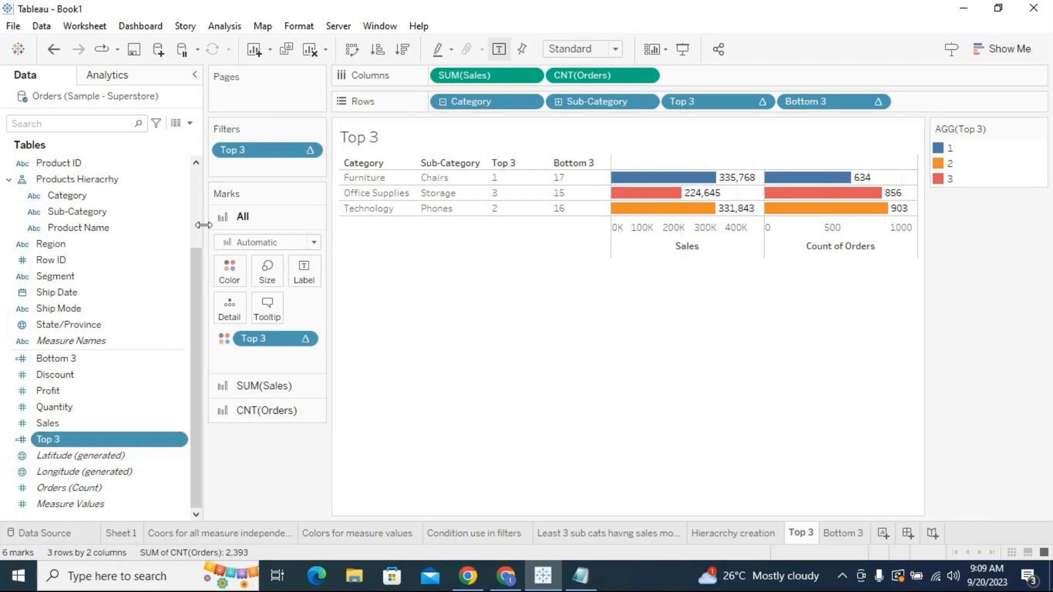
drag(204, 224, 196, 217)
scroll(195, 215, up, 3)
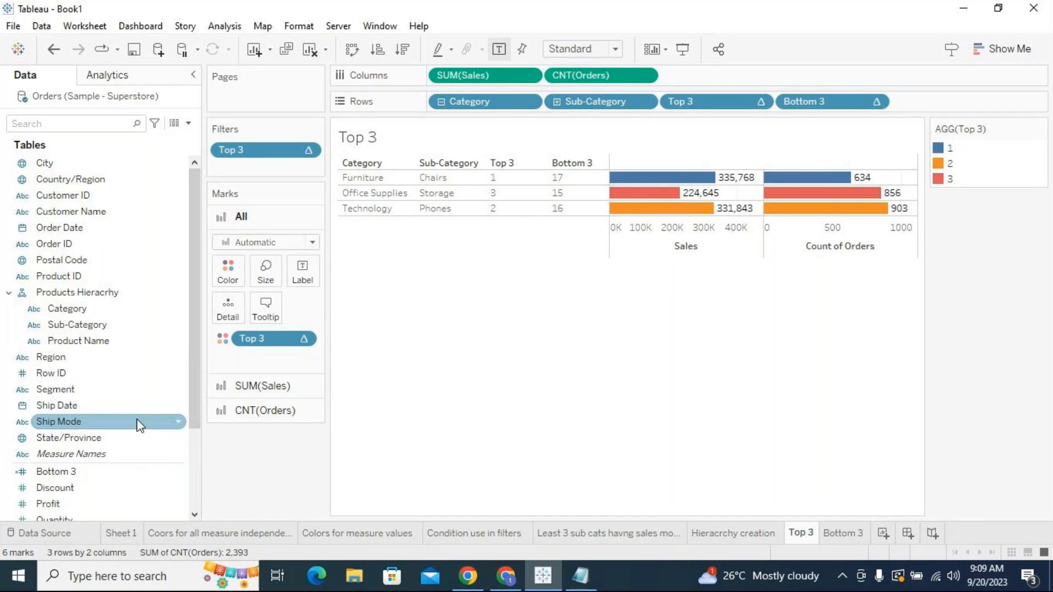
scroll(196, 447, down, 3)
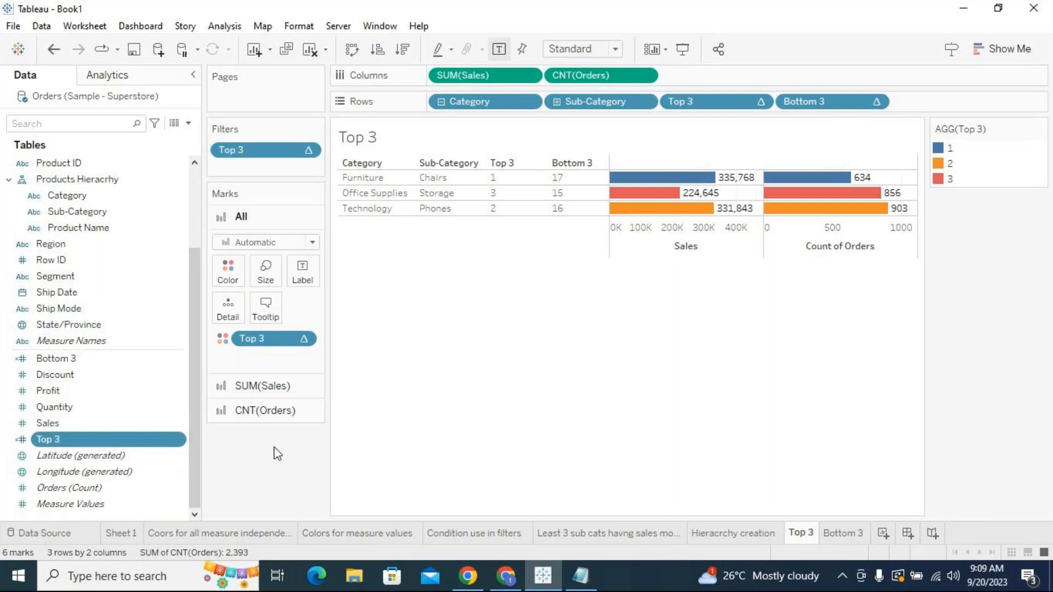
scroll(193, 236, up, 3)
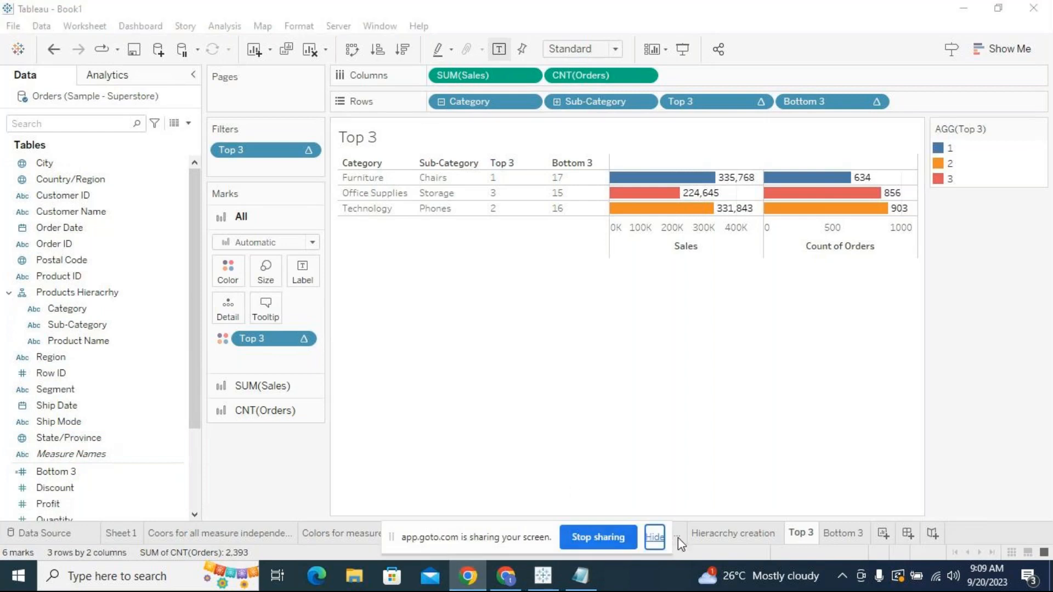
Hide the screen-sharing notice and switch to the GoTo meeting in Chrome
click(657, 540)
click(505, 576)
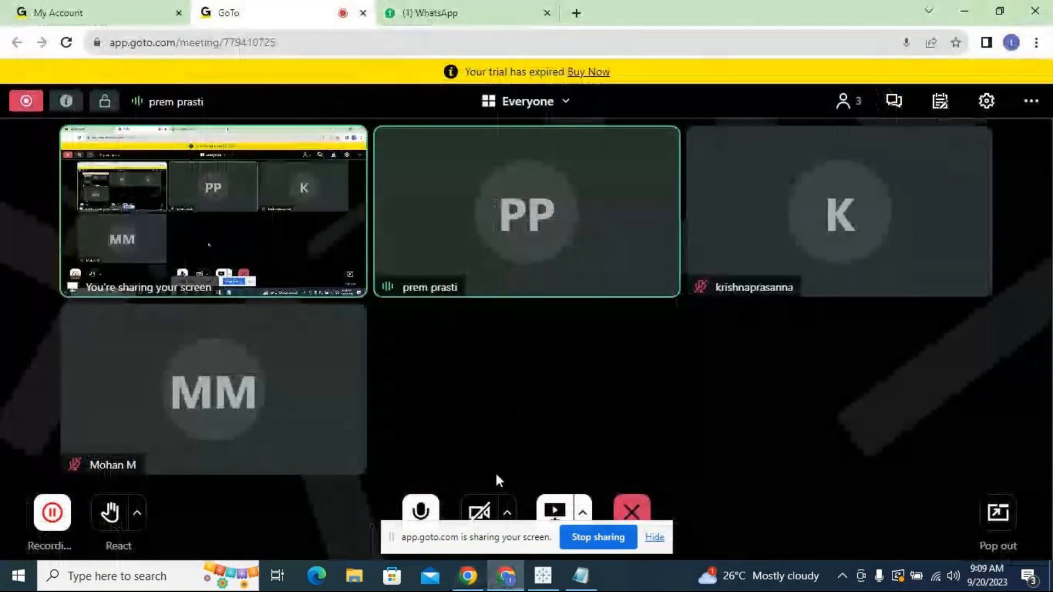